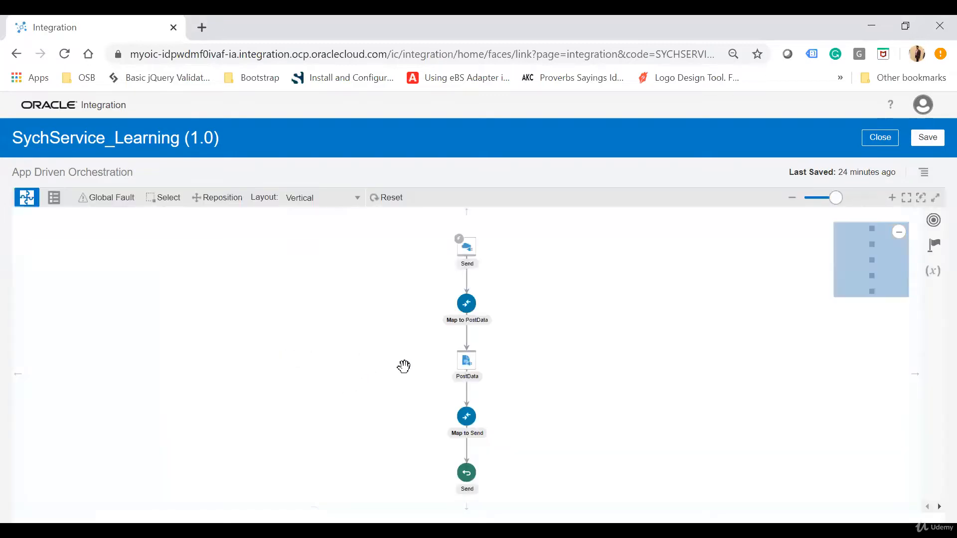
# - Close the SychService_Learning editor and activate the integration with tracing enabled and payload included
pyautogui.moveTo(373, 377); pyautogui.dragTo(363, 353)
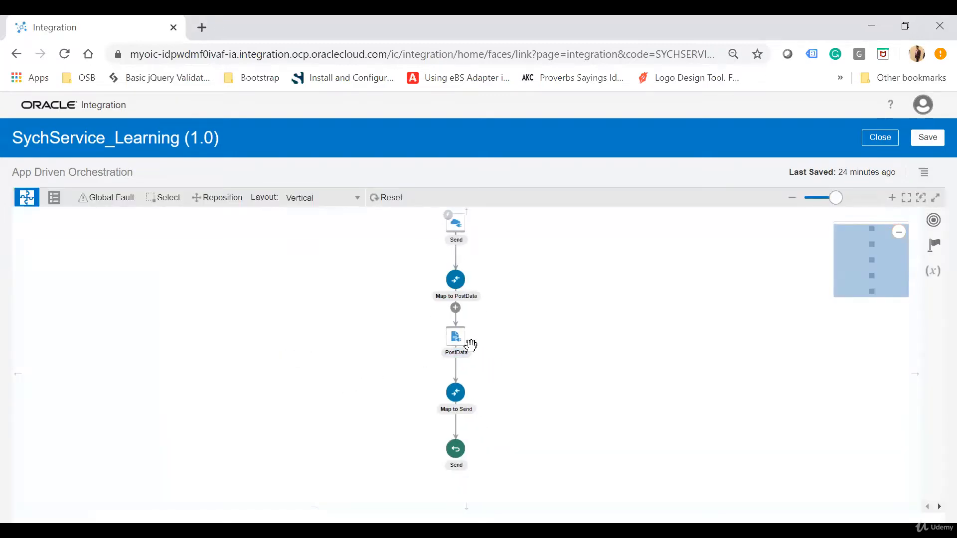
pyautogui.moveTo(566, 359); pyautogui.dragTo(554, 301)
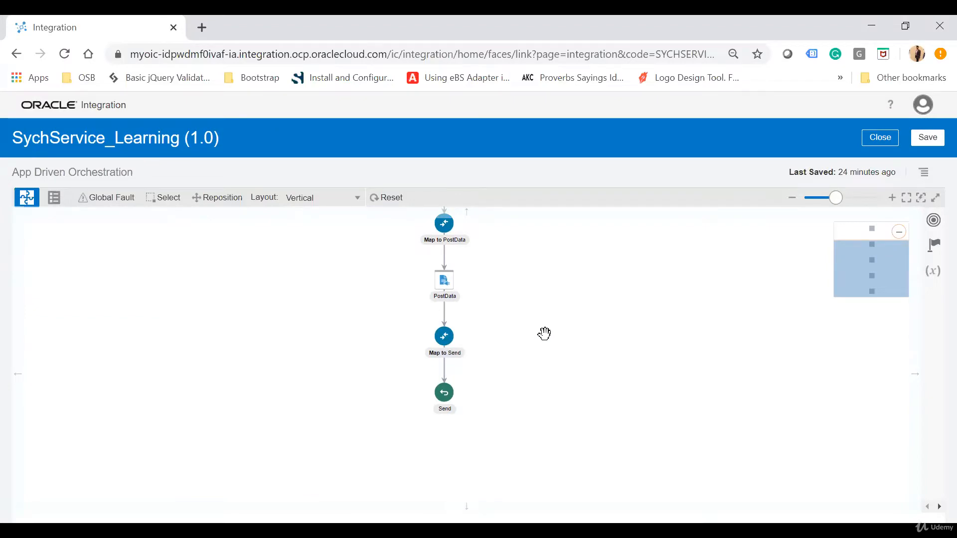
pyautogui.click(882, 140)
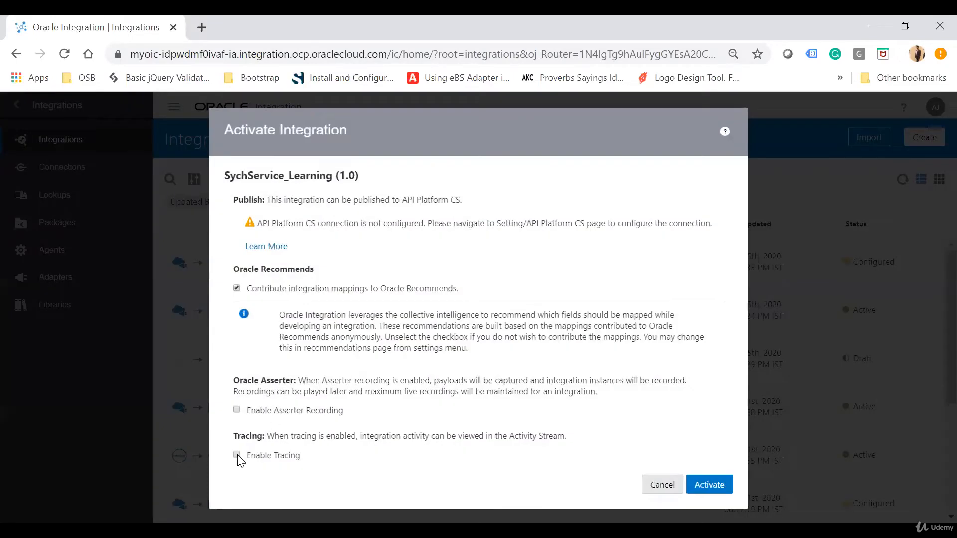
pyautogui.click(236, 455)
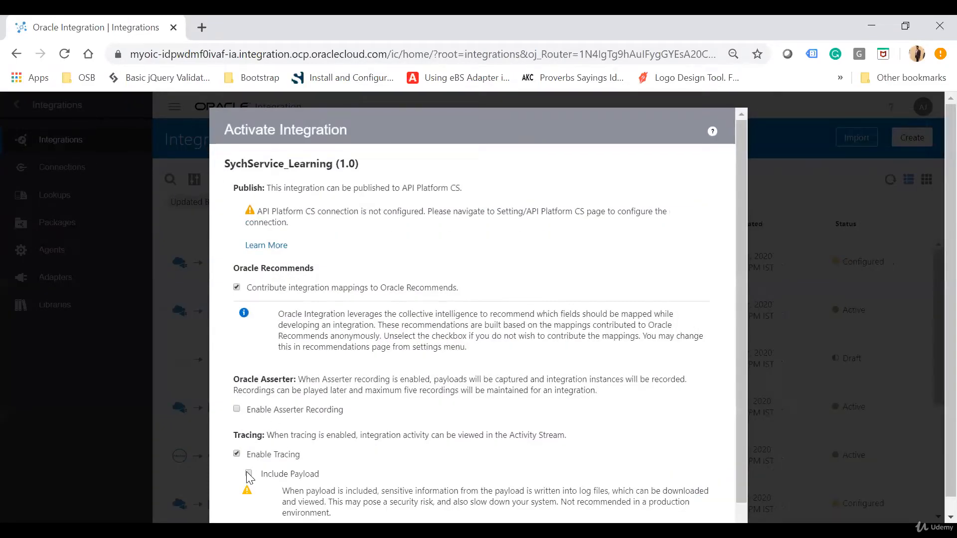
pyautogui.click(249, 474)
pyautogui.scroll(-1, 598, 434)
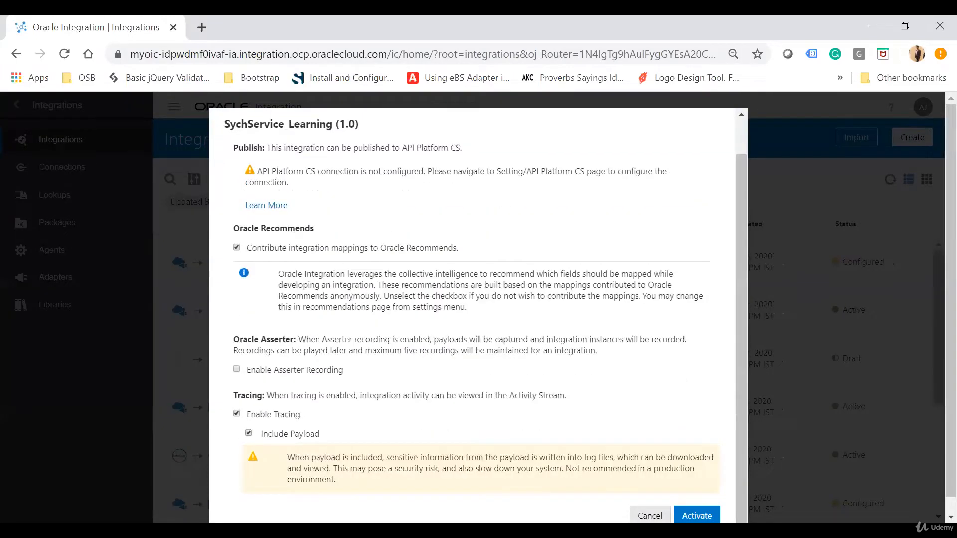
pyautogui.click(697, 515)
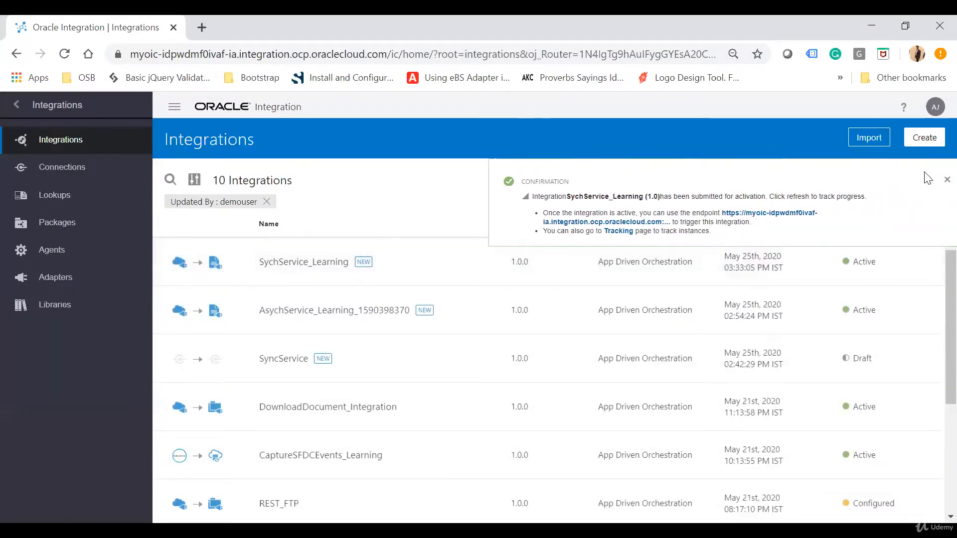
# - Refresh the integrations list and open the metadata URL of SychService_Learning
pyautogui.click(947, 180)
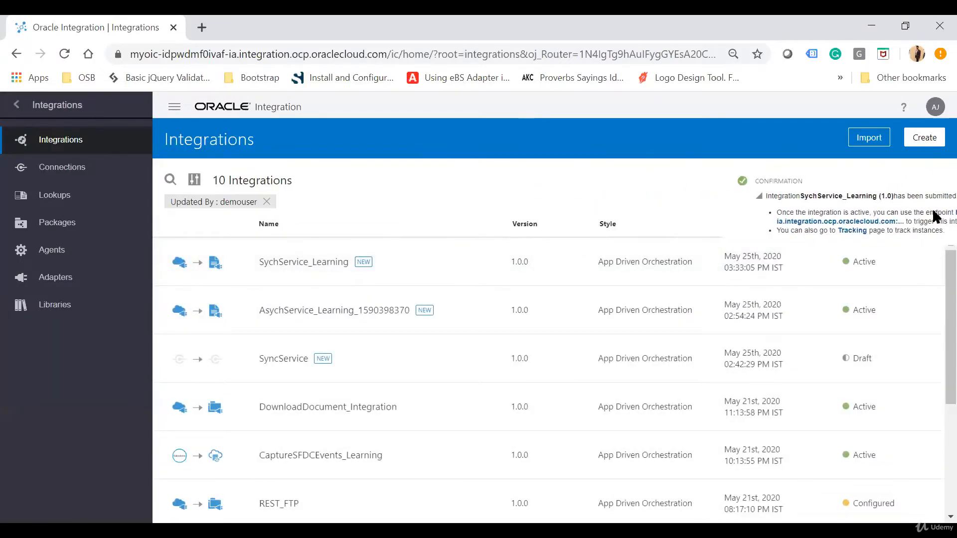
pyautogui.click(902, 182)
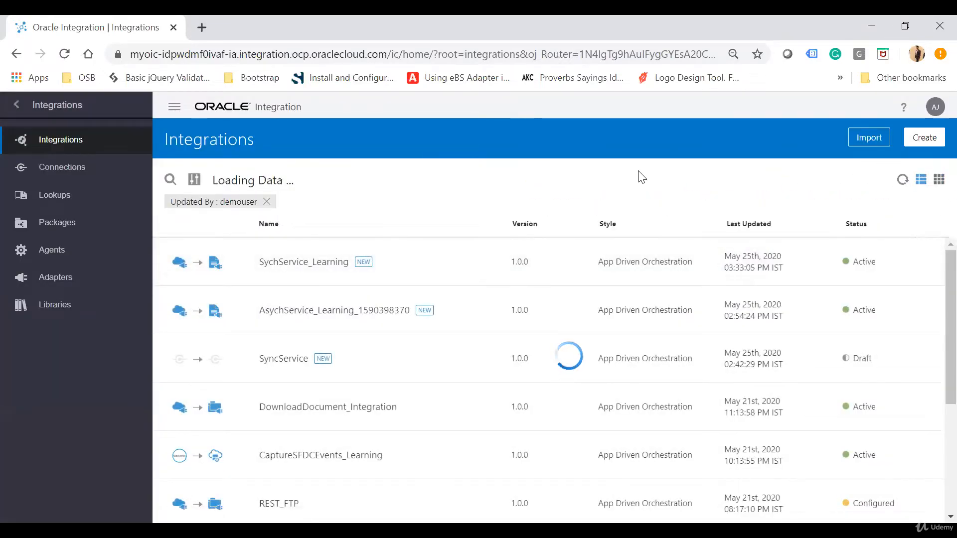
pyautogui.click(794, 266)
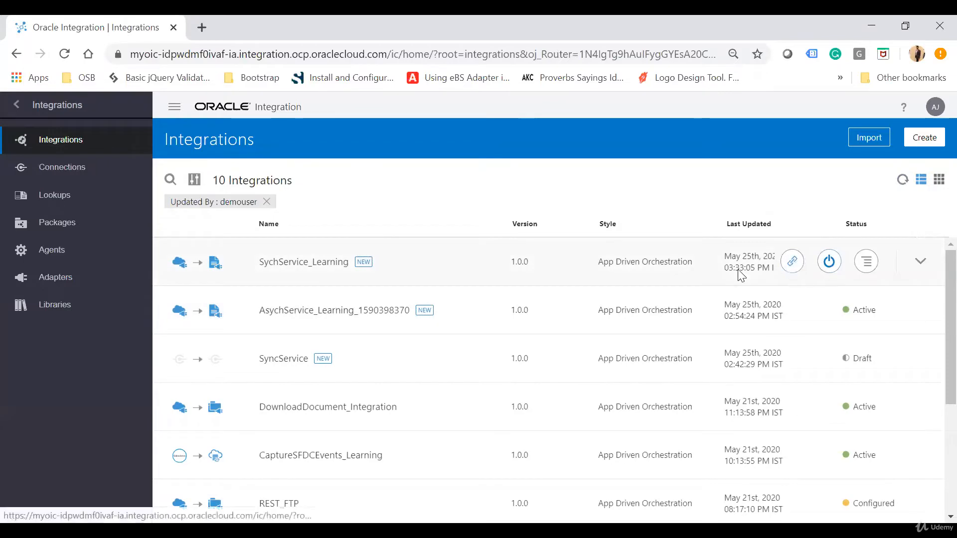
pyautogui.click(719, 311)
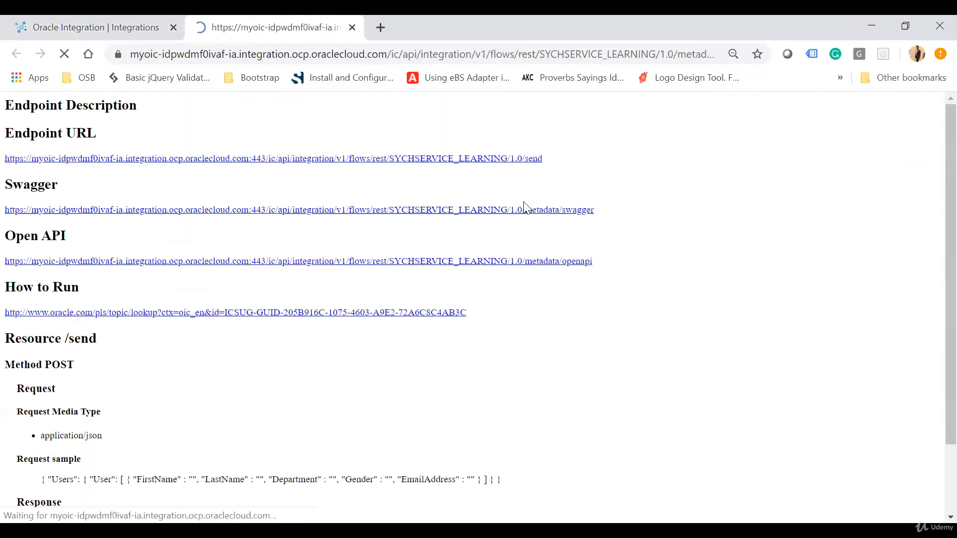
# - Copy the endpoint URL ending in SYCHSERVICE_LEARNING/1.0/send into the untitled Postman request and set its method to POST
pyautogui.moveTo(543, 158); pyautogui.dragTo(4, 156)
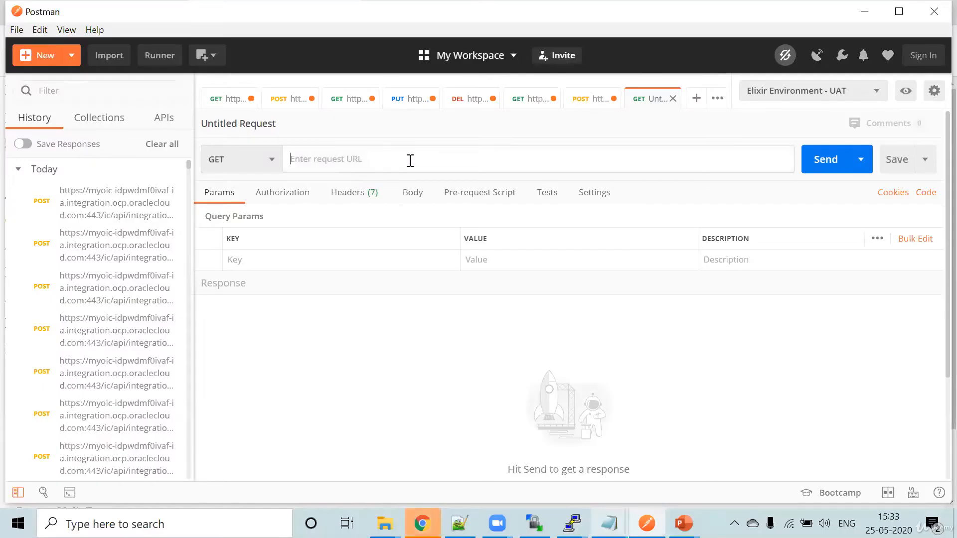
pyautogui.write('https://myoic-idpwdmf0ivaf-ia.integration.ocp.oraclecloud.com:443/ic/api/integration/v1/flows/rest/SYCHSERVICE_LEARNING/1.0/send')
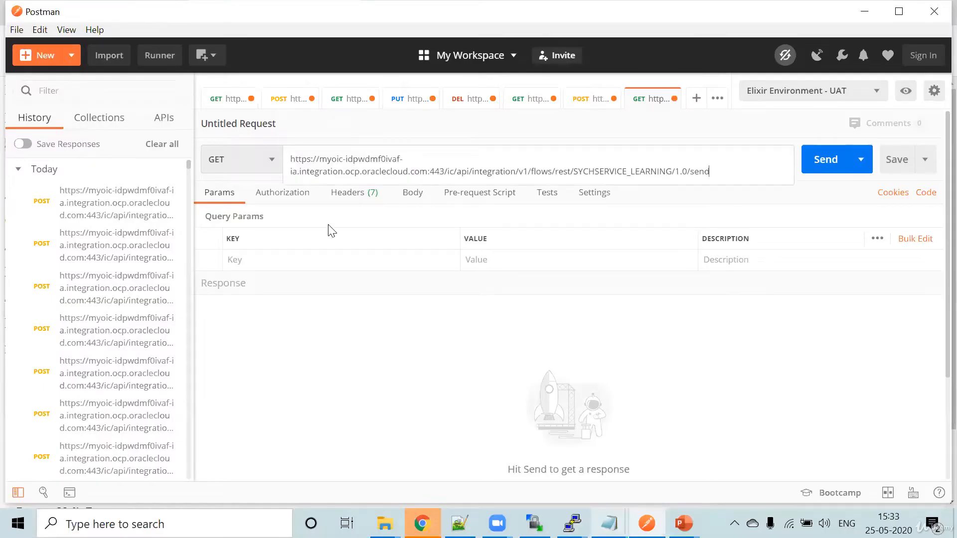
pyautogui.click(268, 162)
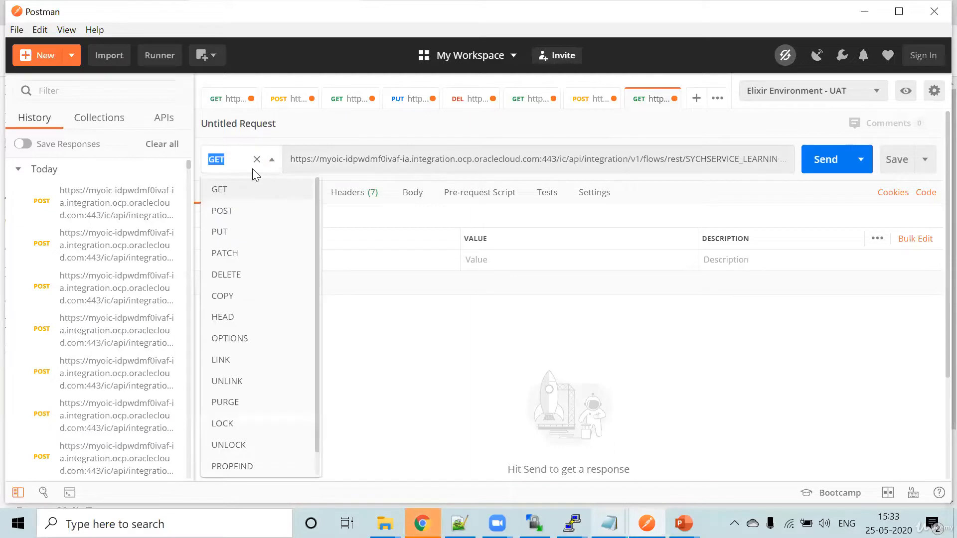
pyautogui.click(238, 218)
# - Set the request's authorization type to Basic Auth
pyautogui.click(289, 195)
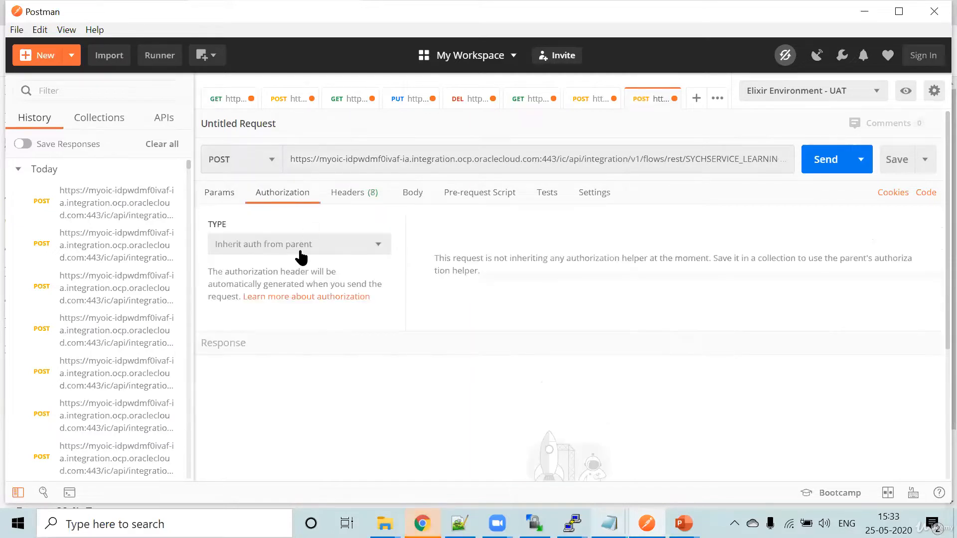
pyautogui.click(259, 255)
pyautogui.click(244, 360)
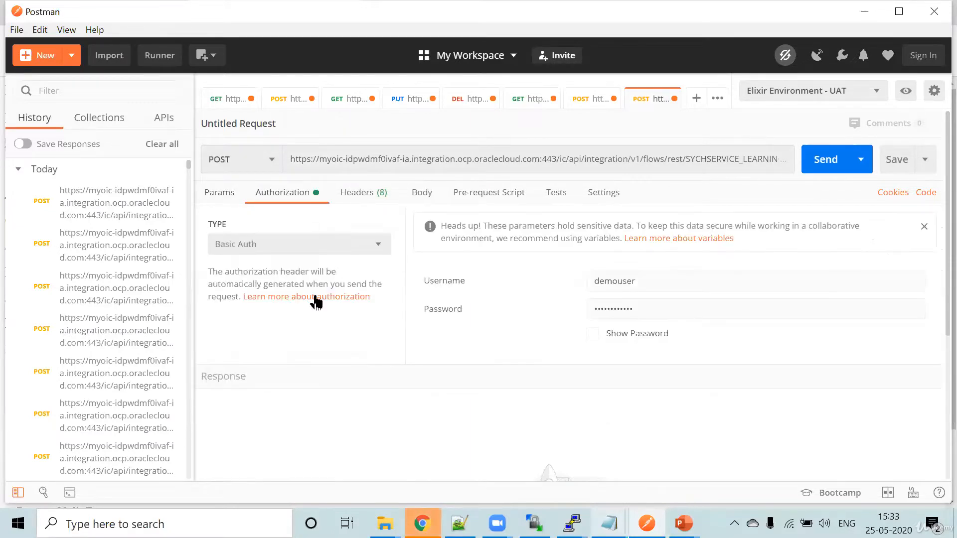
# - Make the request body raw JSON and fill it with the request sample copied from the endpoint metadata page in Chrome
pyautogui.click(420, 192)
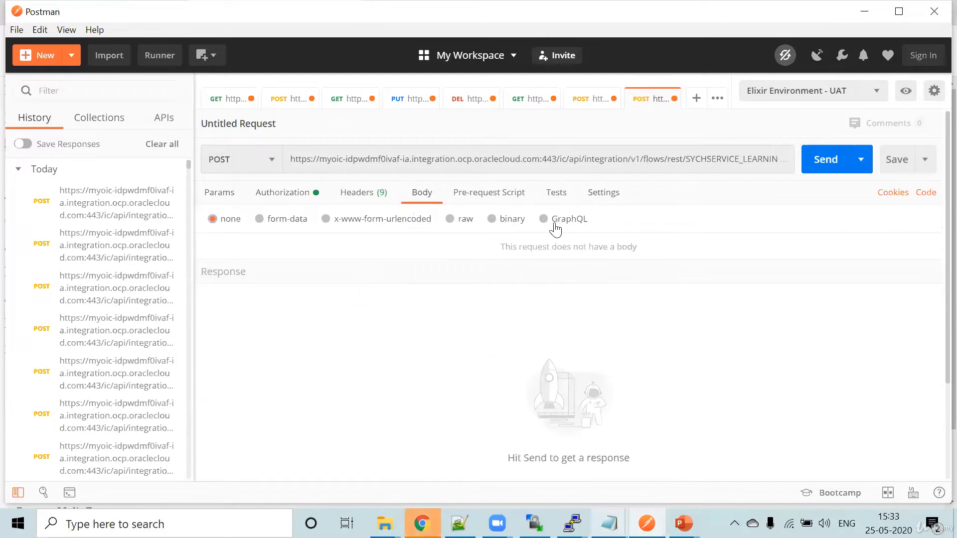
pyautogui.click(450, 219)
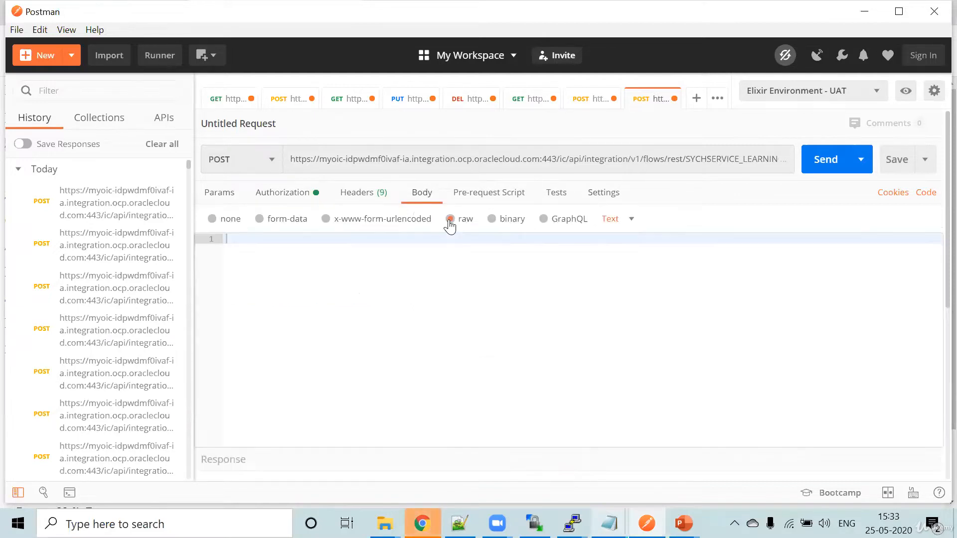
pyautogui.click(612, 219)
pyautogui.click(627, 283)
pyautogui.hotkey('alt', 'Tab')
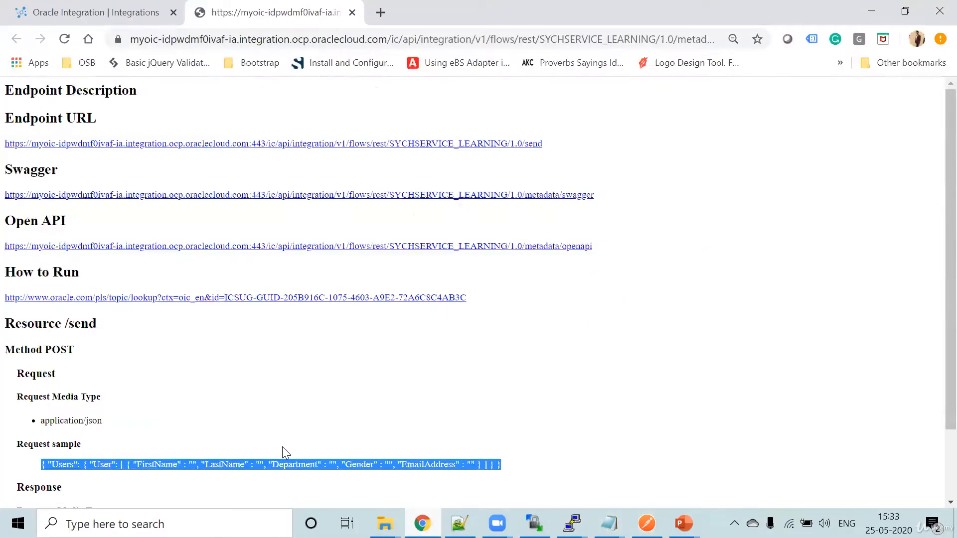
pyautogui.click(647, 523)
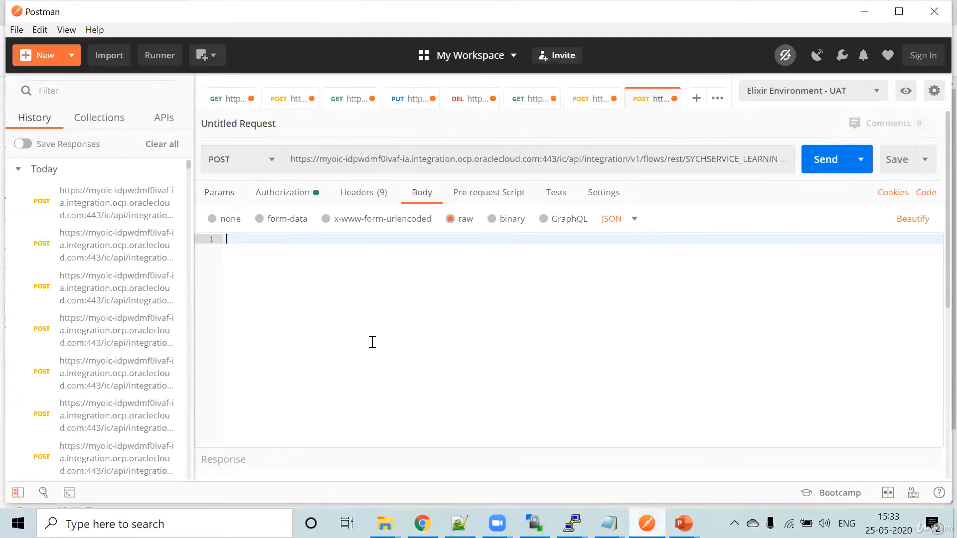
pyautogui.write('{ "Users": { "User": [ { "FirstName" : "", "LastName" : "", "Department" : "", "Gender" : "", "EmailAddress" : "" } ] } }')
# - Enter the user's first name, last name, Department IT, Gender Male and e-mail address in the JSON body, and send the request
pyautogui.click(413, 238)
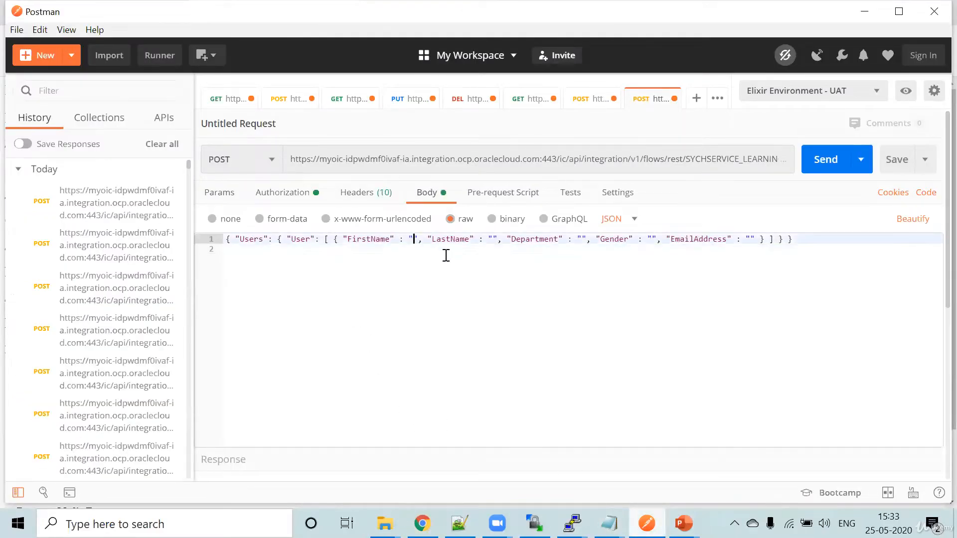
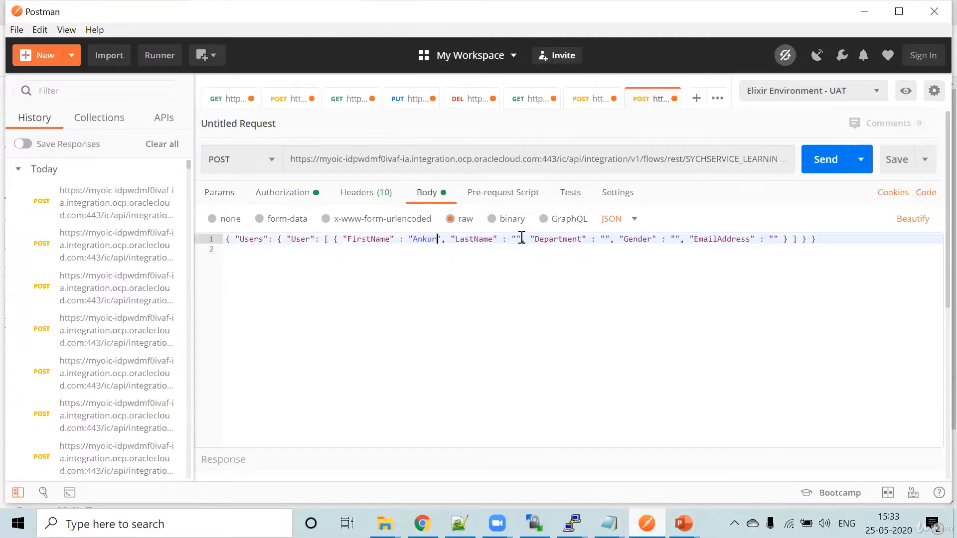
pyautogui.click(518, 239)
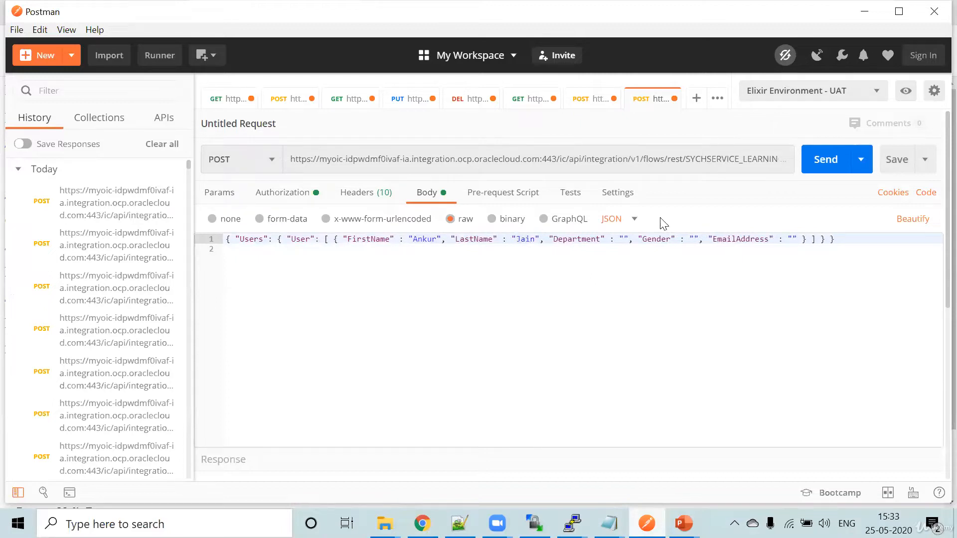
pyautogui.click(623, 239)
pyautogui.write('IT')
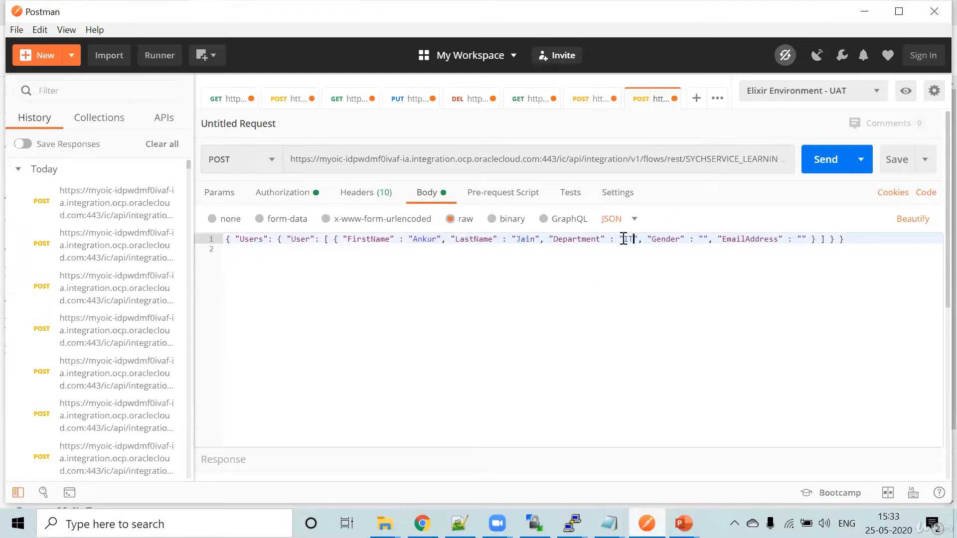
pyautogui.click(703, 239)
pyautogui.write('Male')
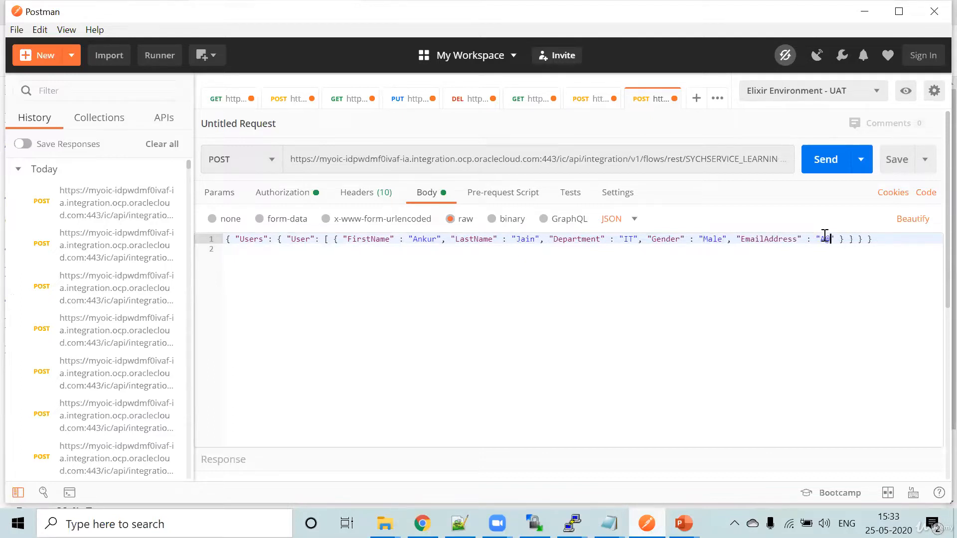
pyautogui.write('gmail.com')
pyautogui.click(825, 167)
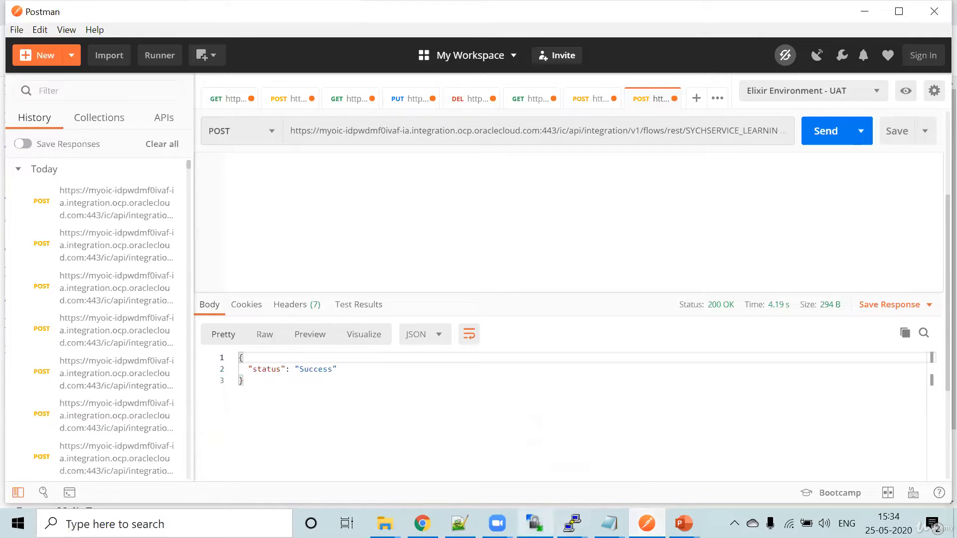
# - Switch to WinSCP, refresh the remote /home/opc/In folder, and examine the contents of synchfile.csv before closing it
pyautogui.click(535, 524)
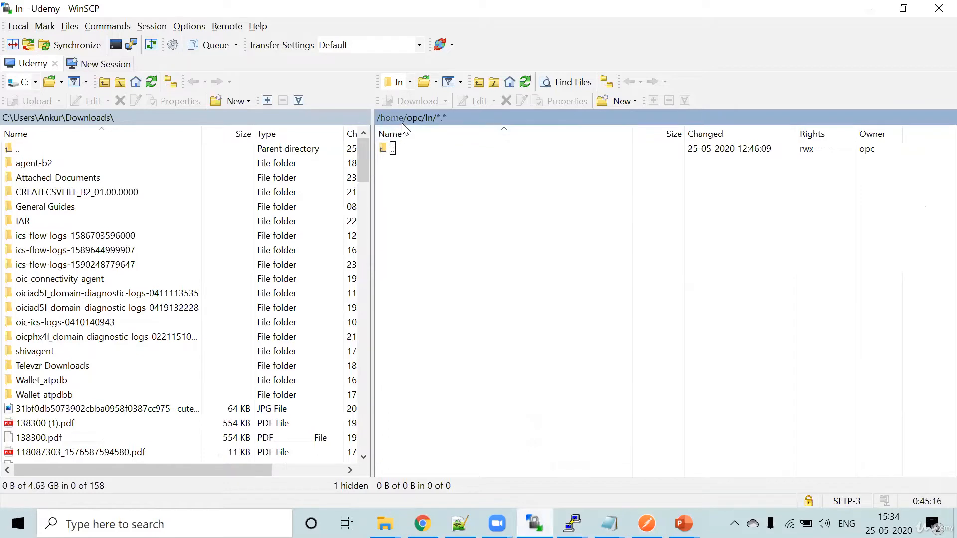
pyautogui.click(525, 82)
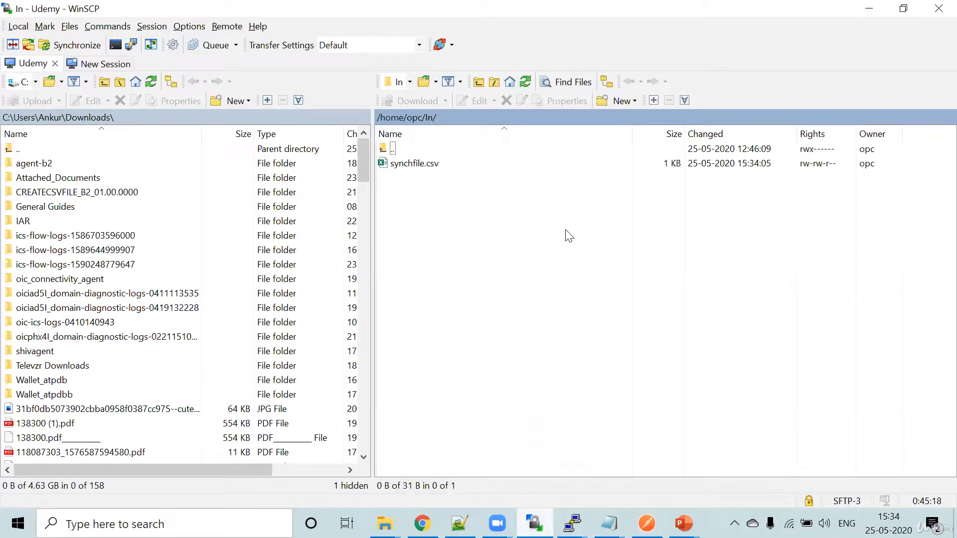
pyautogui.rightClick(405, 170)
pyautogui.press('Escape')
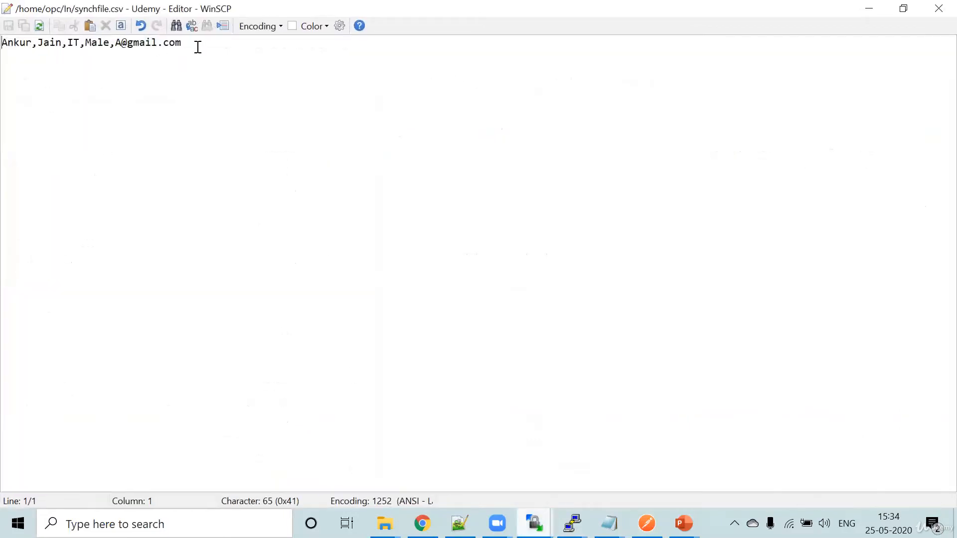
pyautogui.moveTo(184, 46); pyautogui.dragTo(6, 42)
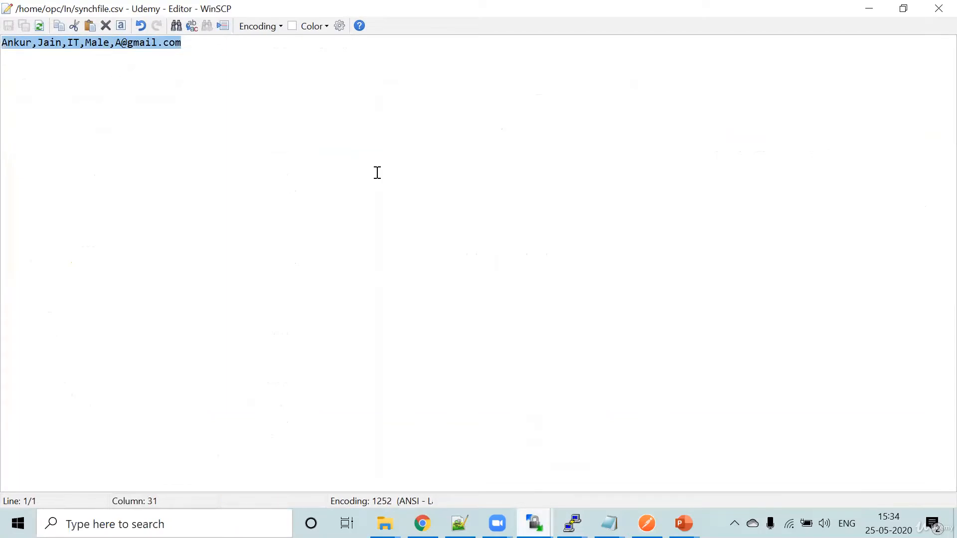
pyautogui.click(937, 9)
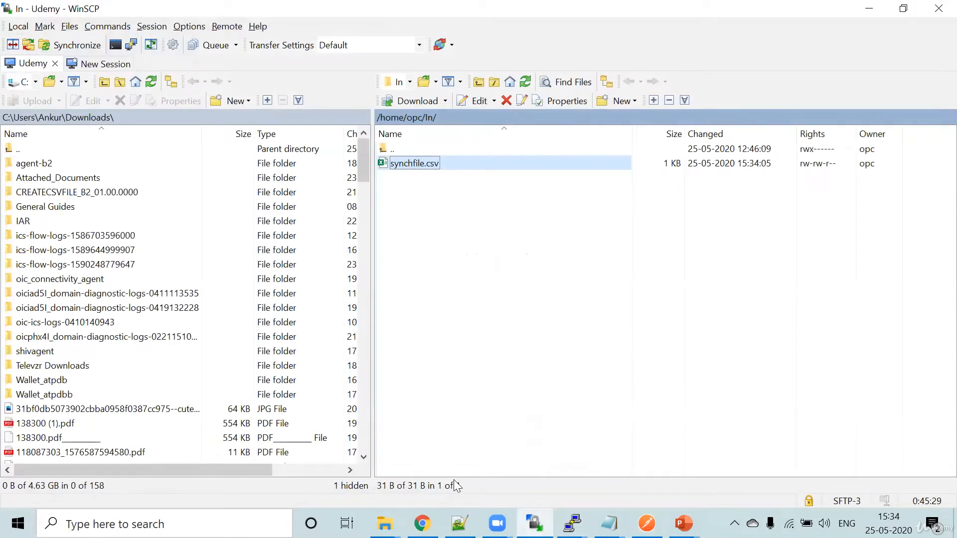
# - Return to the Integrations page in Chrome, and in the PuTTY terminal stop tailing nohup.out and run cat pid to display the agent's process ID
pyautogui.click(423, 523)
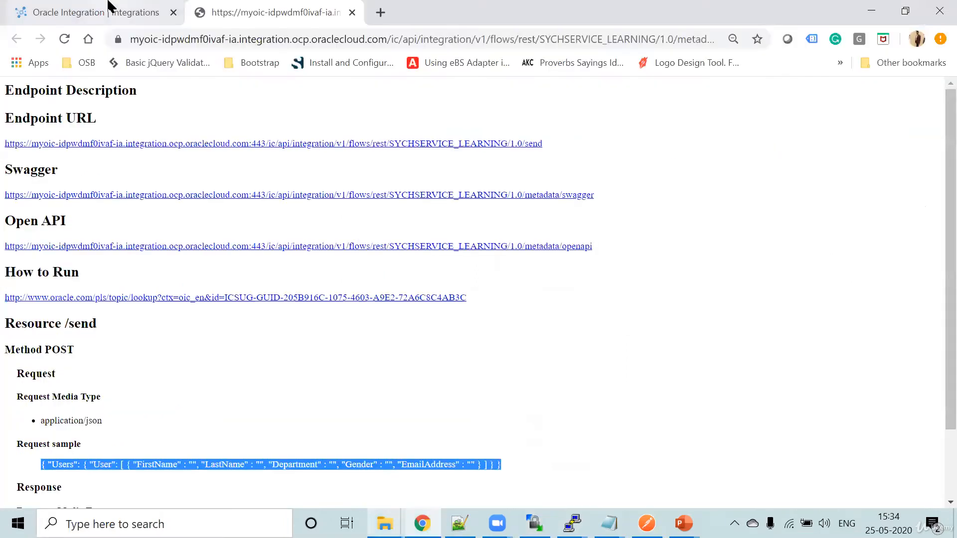
pyautogui.click(109, 7)
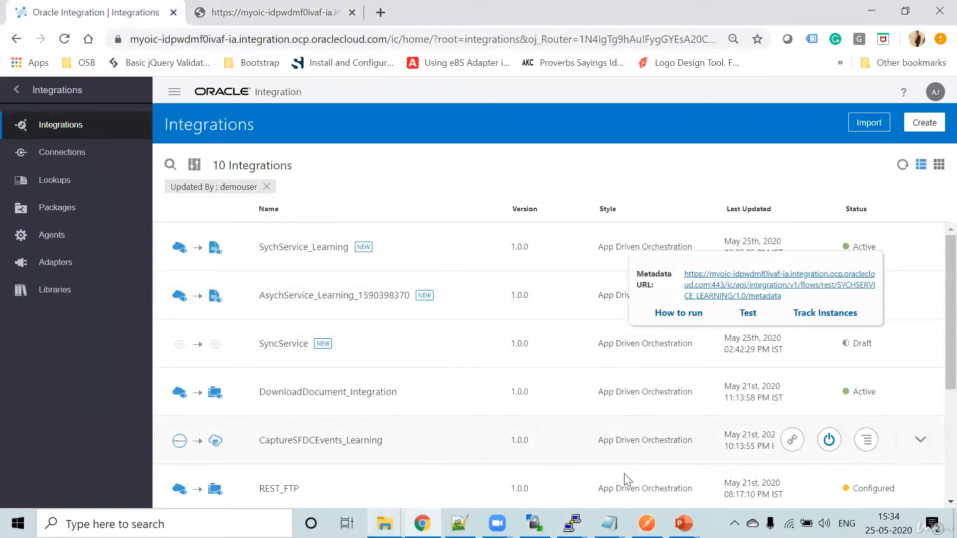
pyautogui.moveTo(572, 523)
pyautogui.click(639, 469)
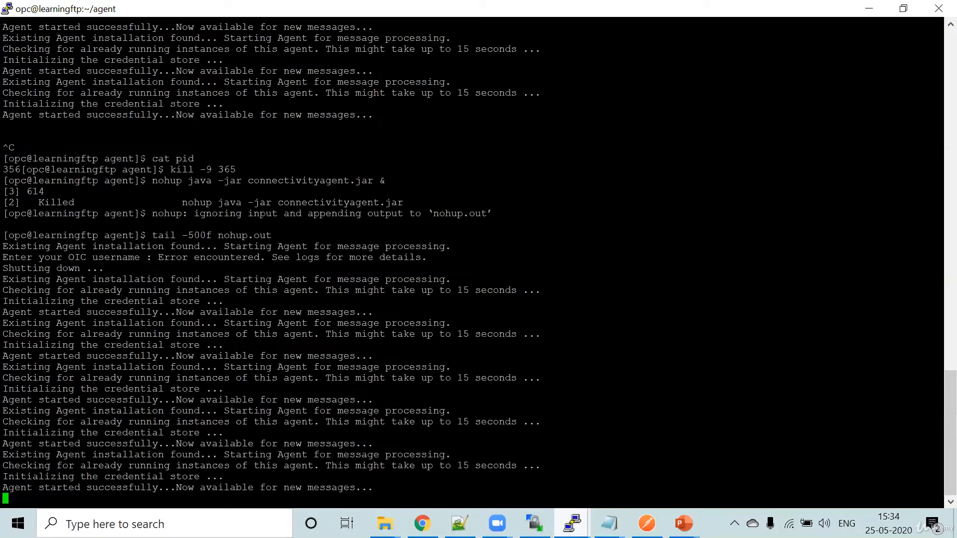
pyautogui.press('Return')
pyautogui.press('Return')
pyautogui.hotkey('ctrl', 'c')
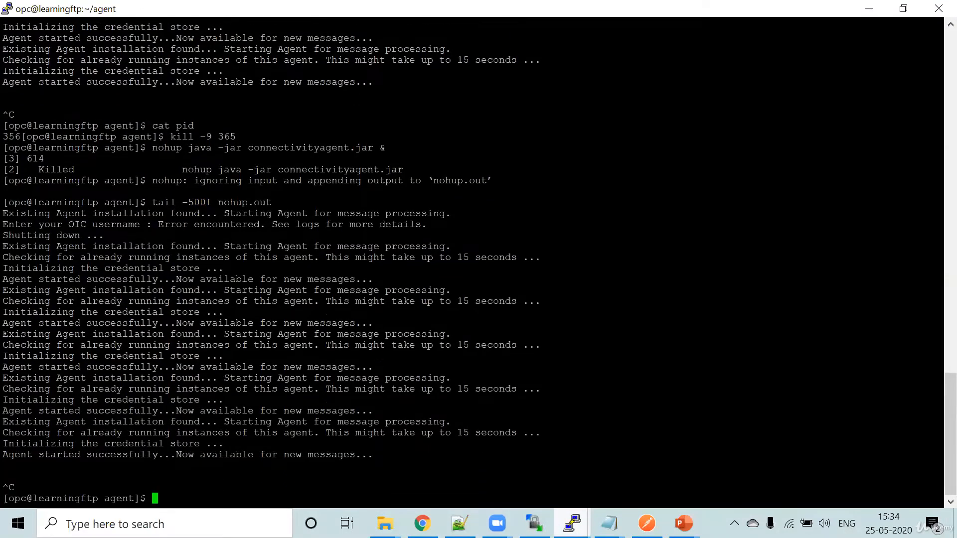
pyautogui.write('cat pid')
pyautogui.press('Return')
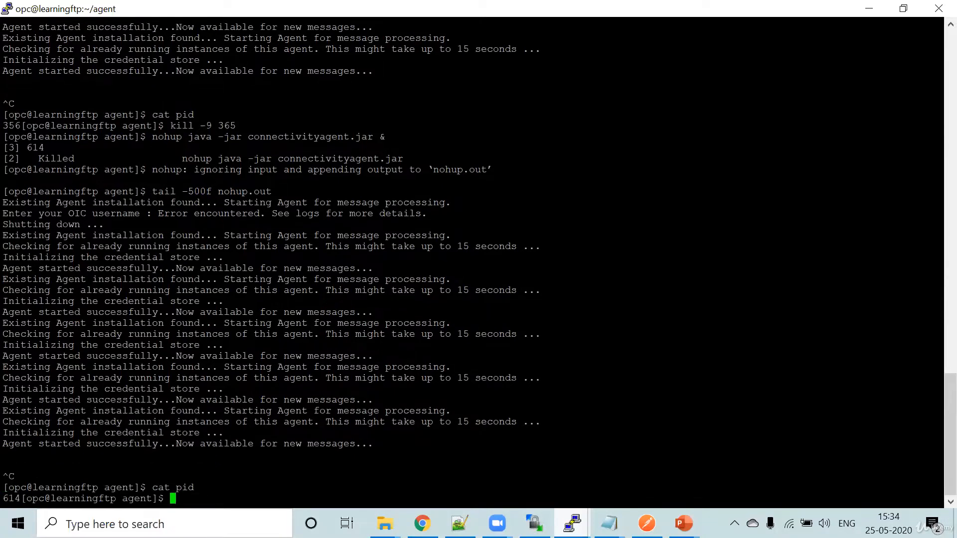
# - Force-kill the connectivity agent's process by running kill -9 614 in the terminal
pyautogui.write('kill -9')
pyautogui.moveTo(23, 498); pyautogui.dragTo(11, 498)
pyautogui.click(15, 499)
pyautogui.press('Return')
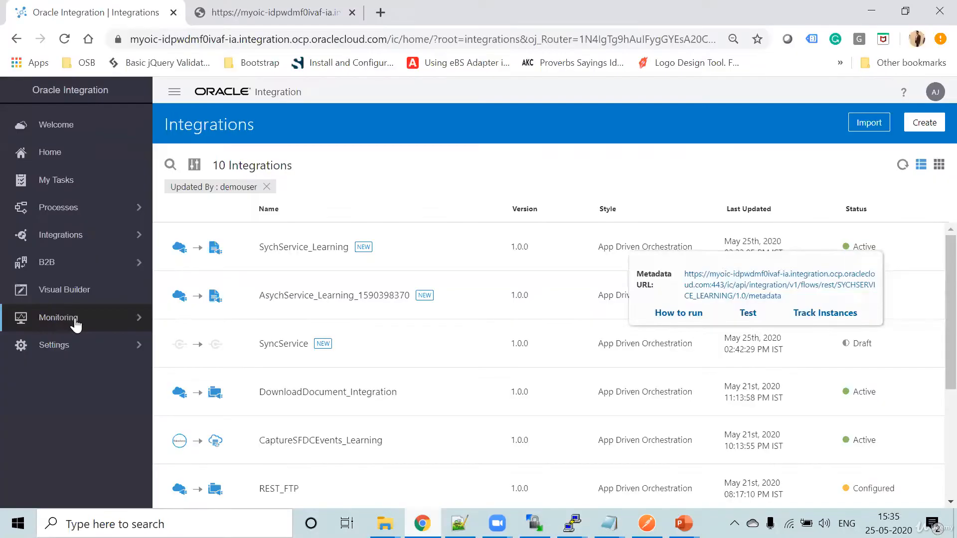
# - Switch to Chrome, open the Monitor Agents page, and refresh it repeatedly to check the status of Agent_Group
pyautogui.click(76, 320)
pyautogui.click(61, 151)
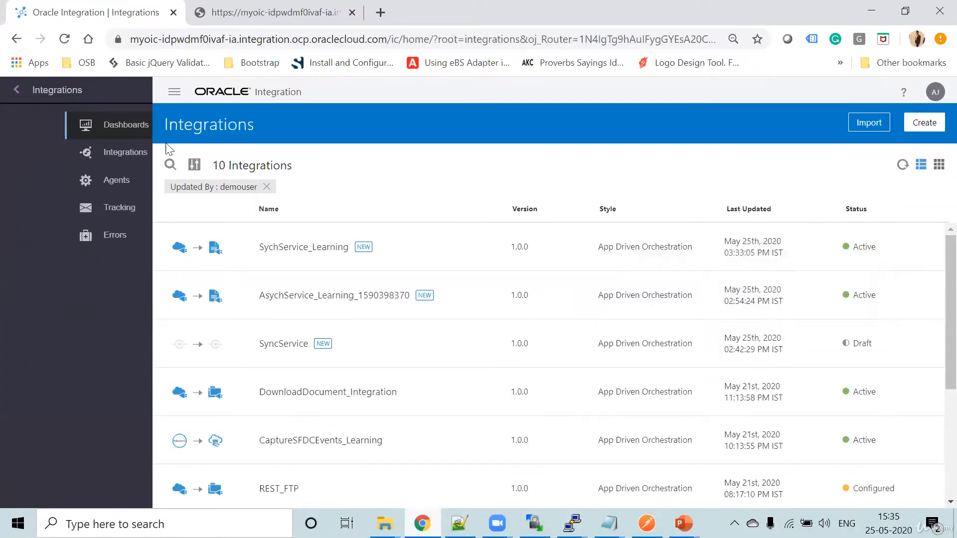
pyautogui.click(56, 184)
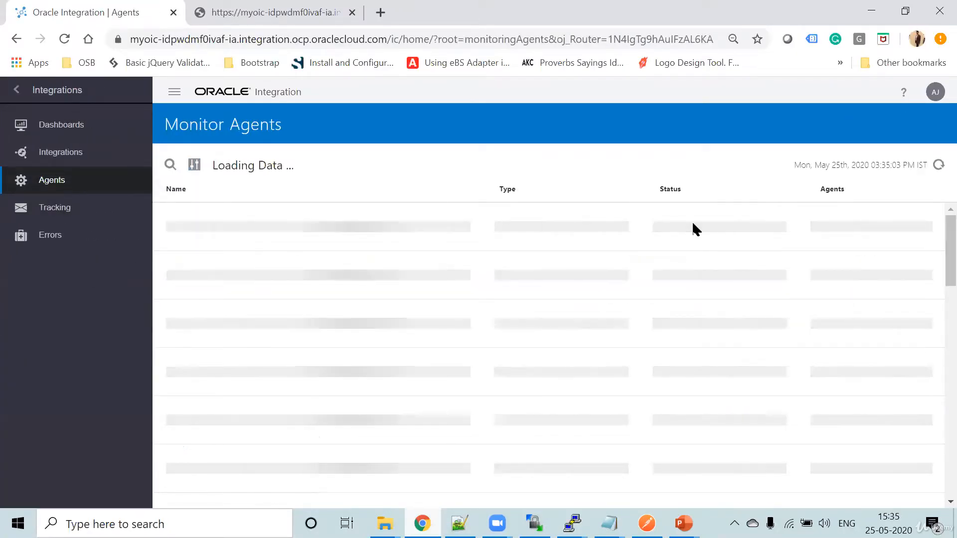
pyautogui.click(939, 166)
pyautogui.click(937, 167)
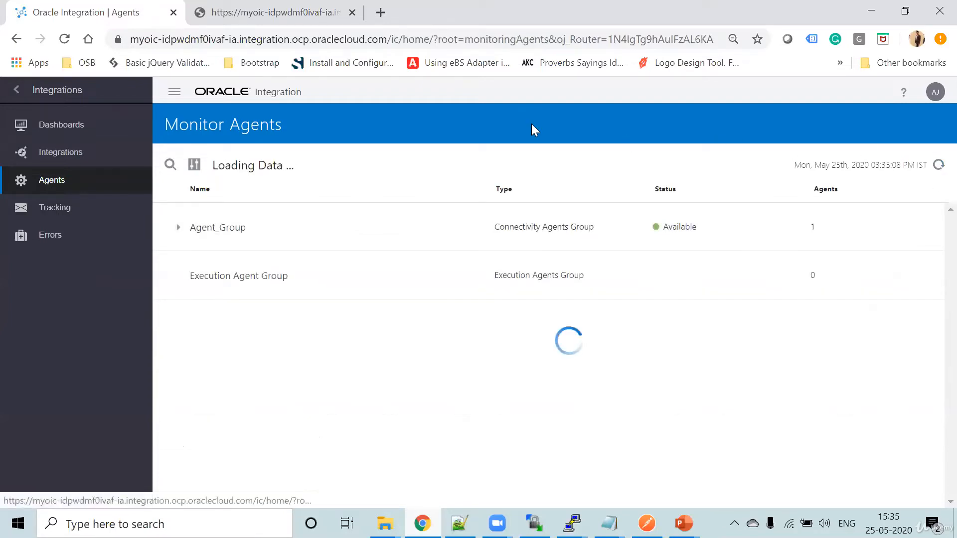
pyautogui.click(938, 166)
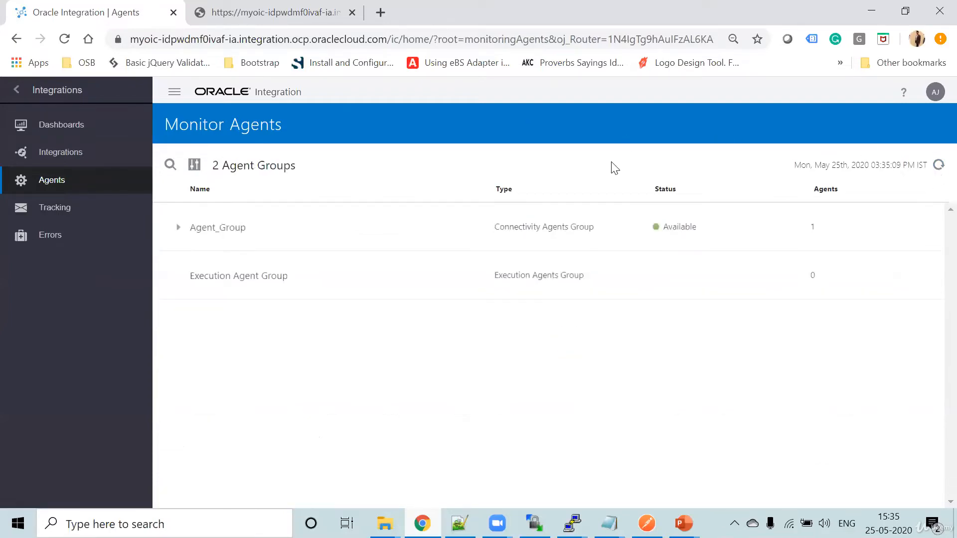
pyautogui.click(938, 166)
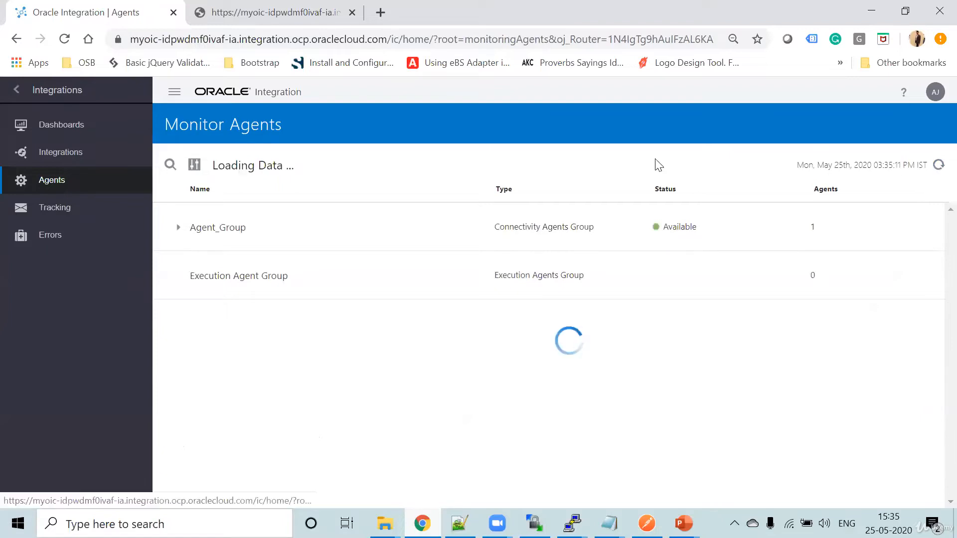
pyautogui.click(939, 166)
pyautogui.click(938, 167)
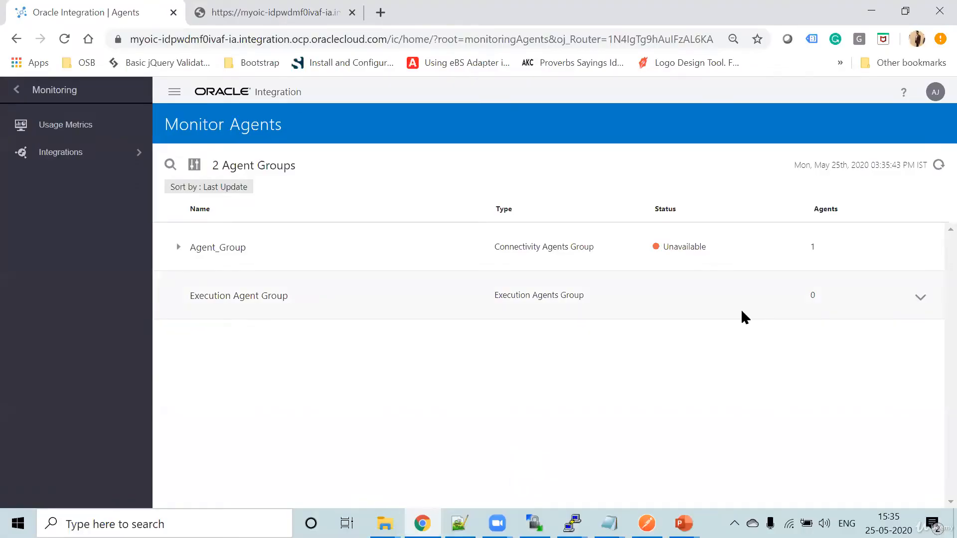
pyautogui.click(938, 165)
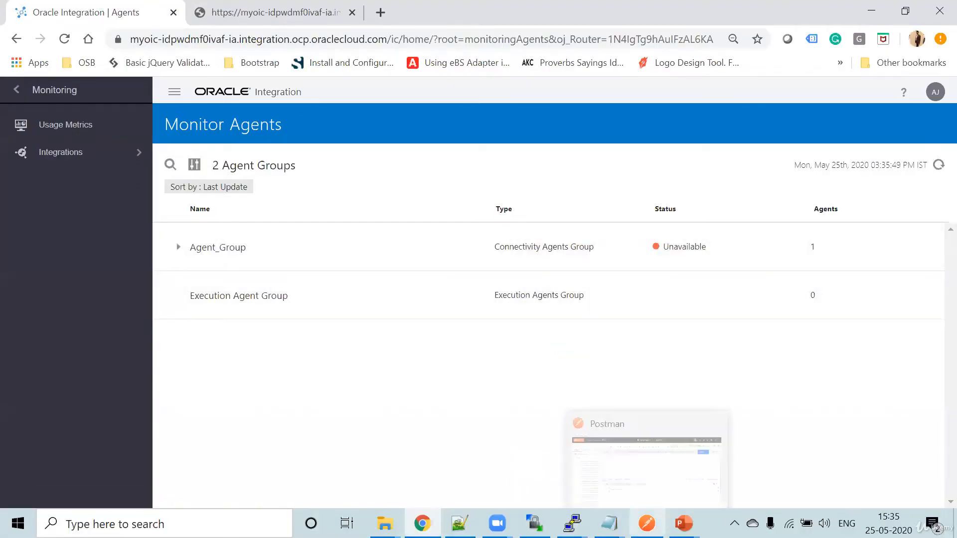
# - Switch to Postman, resend the SychService_Learning POST request, and examine the full response body
pyautogui.click(647, 523)
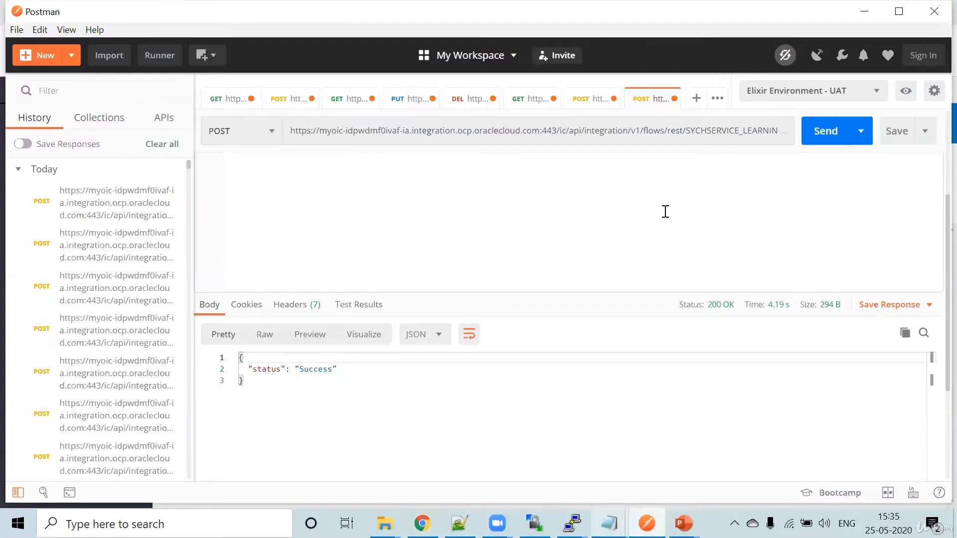
pyautogui.click(820, 169)
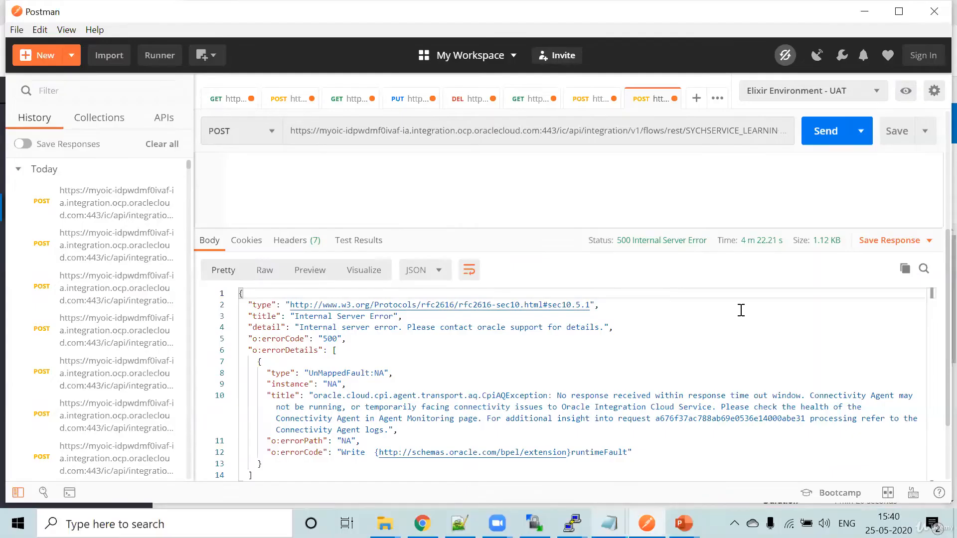
pyautogui.scroll(-2, 647, 348)
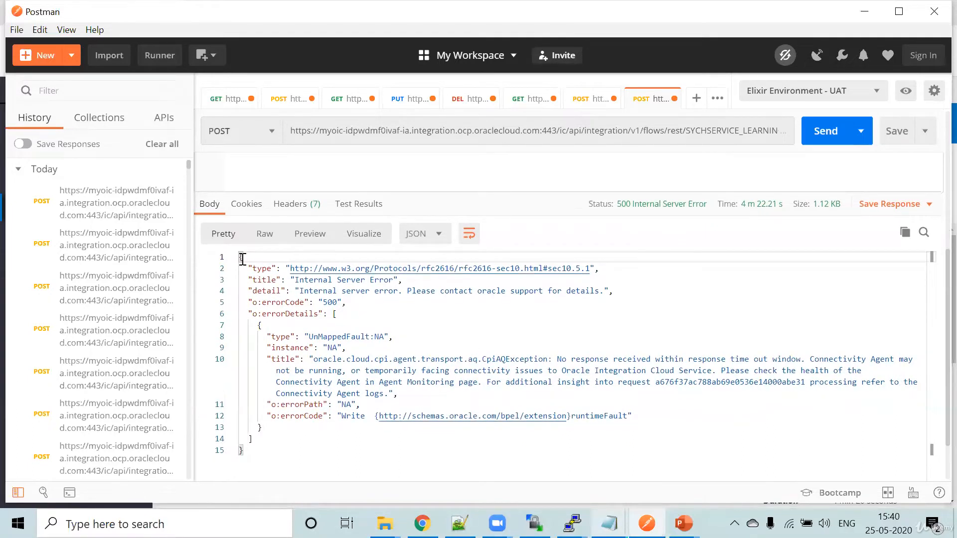
pyautogui.moveTo(241, 258); pyautogui.dragTo(290, 452)
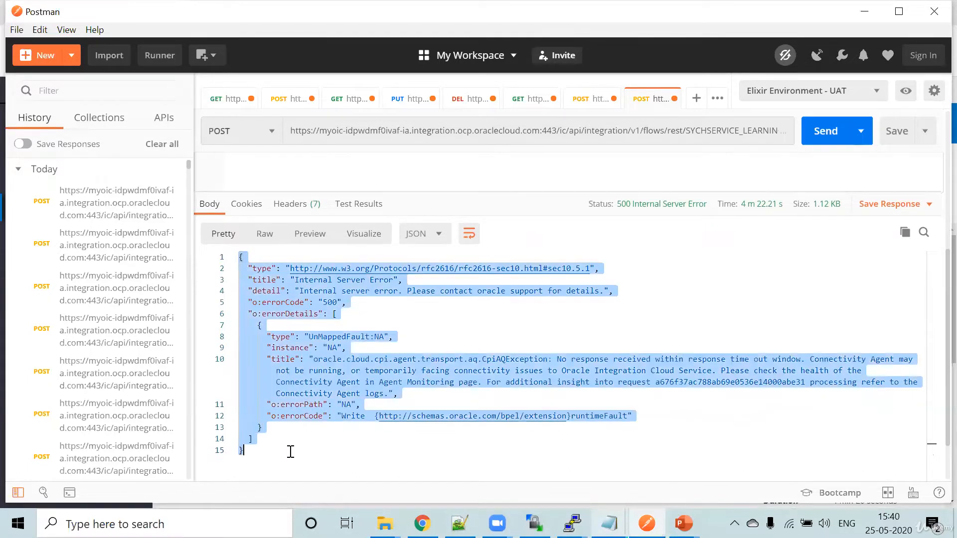
pyautogui.click(496, 349)
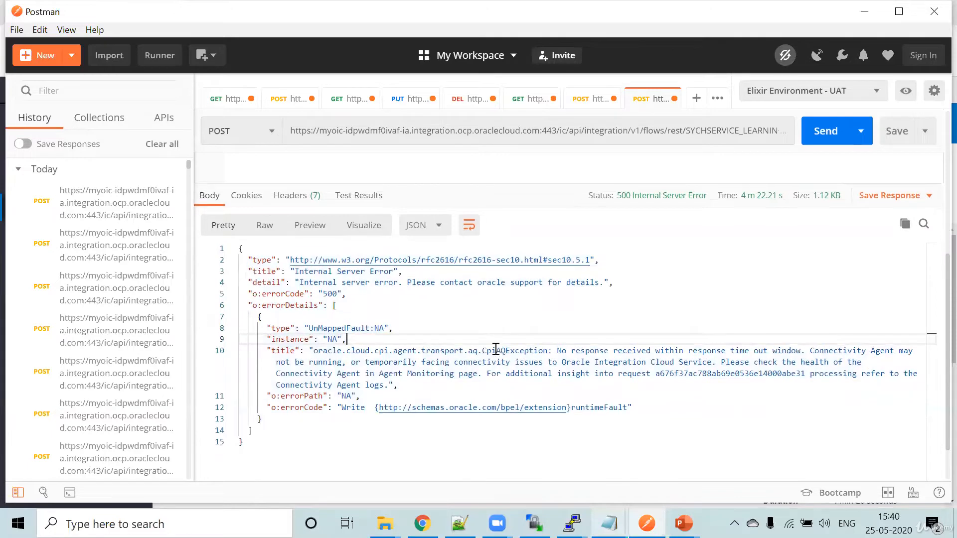
pyautogui.scroll(-2, 449, 449)
# - Switch to Chrome's Track Instances page, read the error message in the newest SychService_Learning instance's activity stream, and close the stream
pyautogui.hotkey('alt', 'Tab')
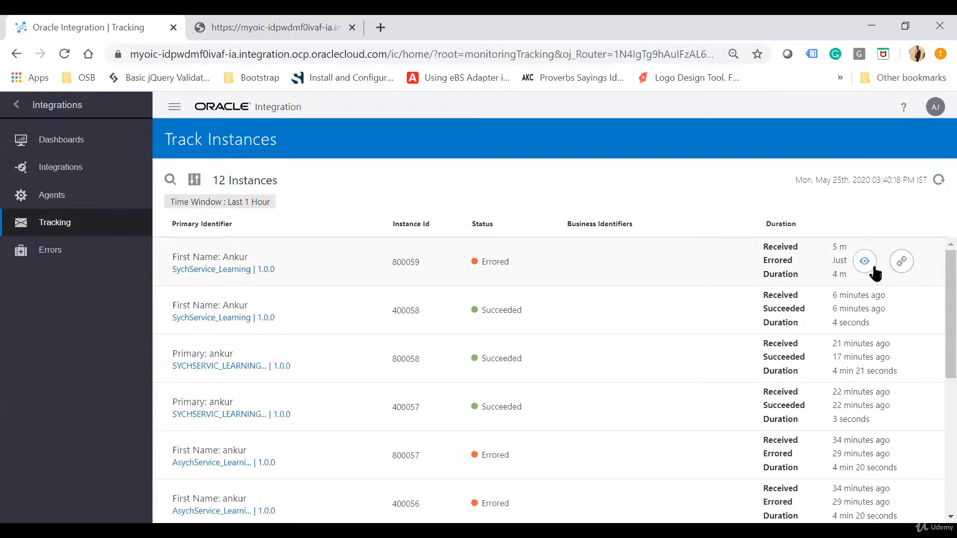
pyautogui.click(868, 264)
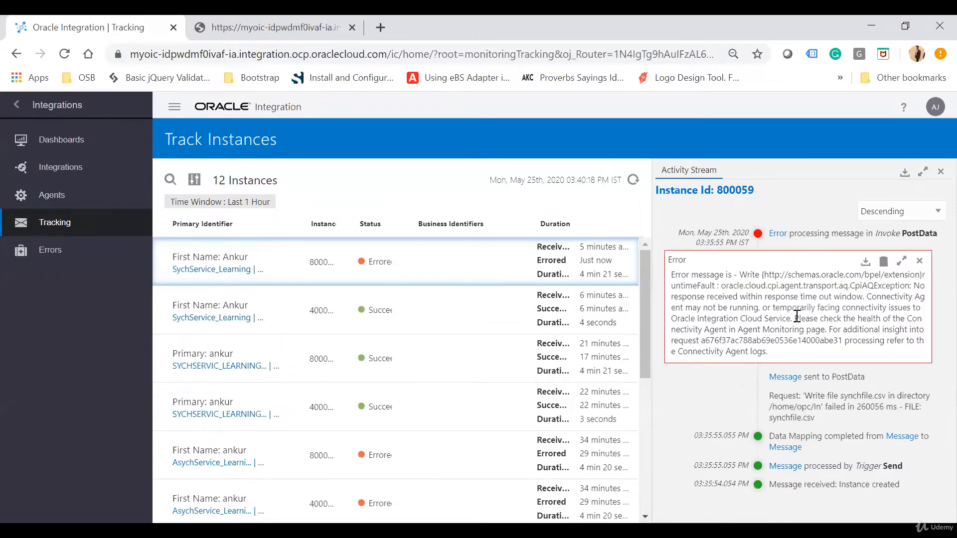
pyautogui.moveTo(807, 315); pyautogui.dragTo(828, 331)
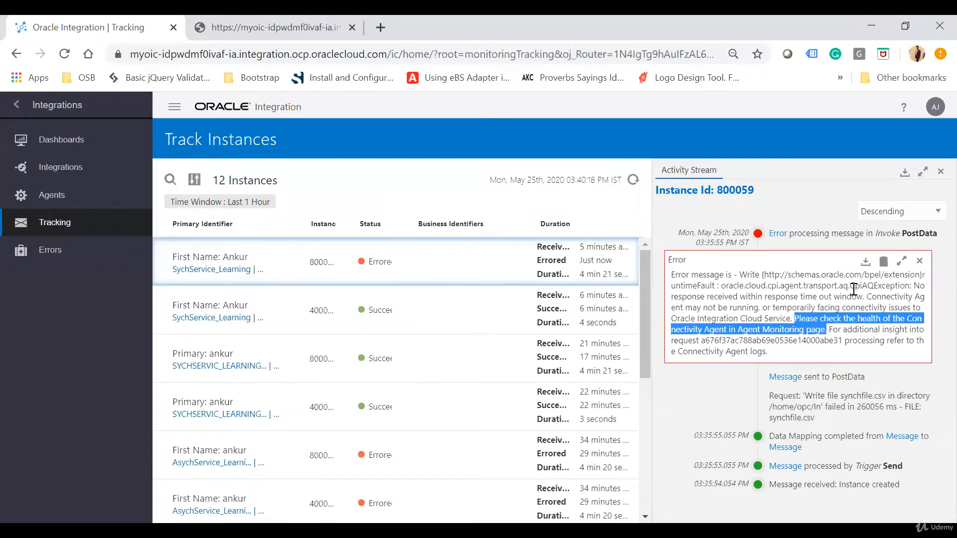
pyautogui.moveTo(851, 288); pyautogui.dragTo(912, 286)
pyautogui.click(755, 311)
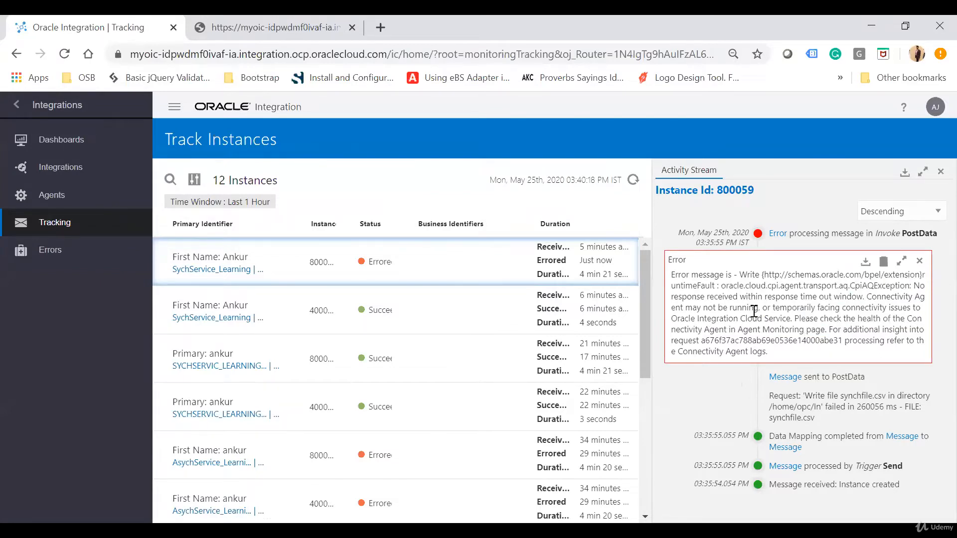
pyautogui.click(941, 171)
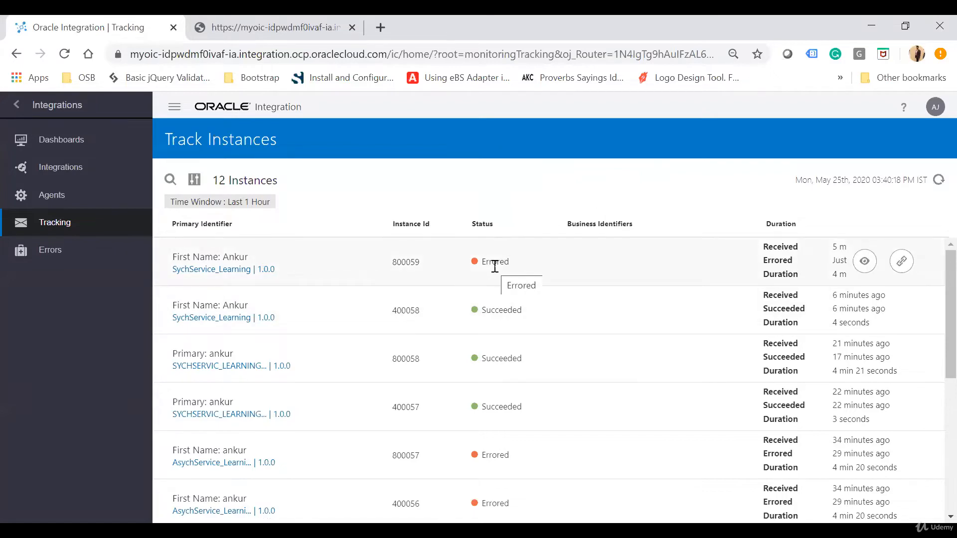
# - Return to the Integrations design list and clone SychService_Learning under the name SychService_Learning_Clone
pyautogui.click(17, 106)
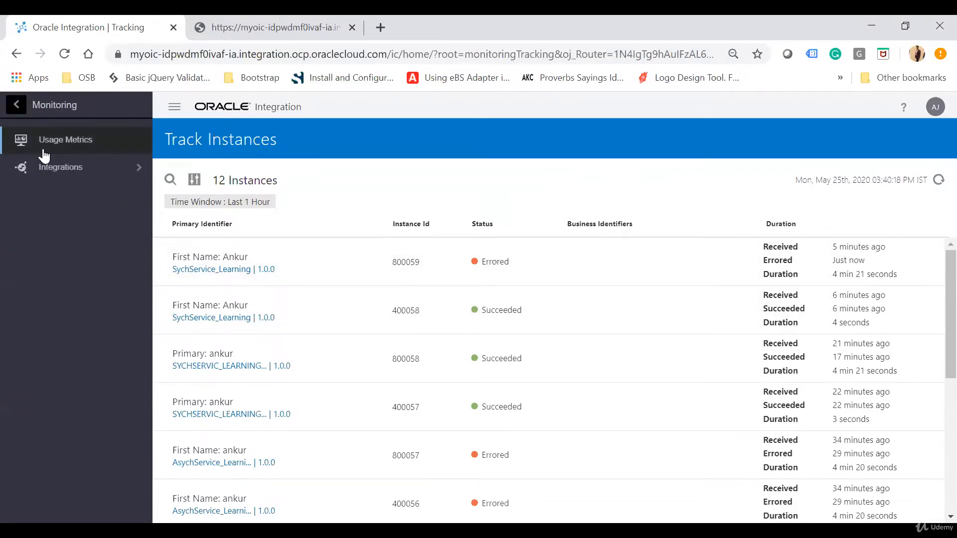
pyautogui.click(18, 107)
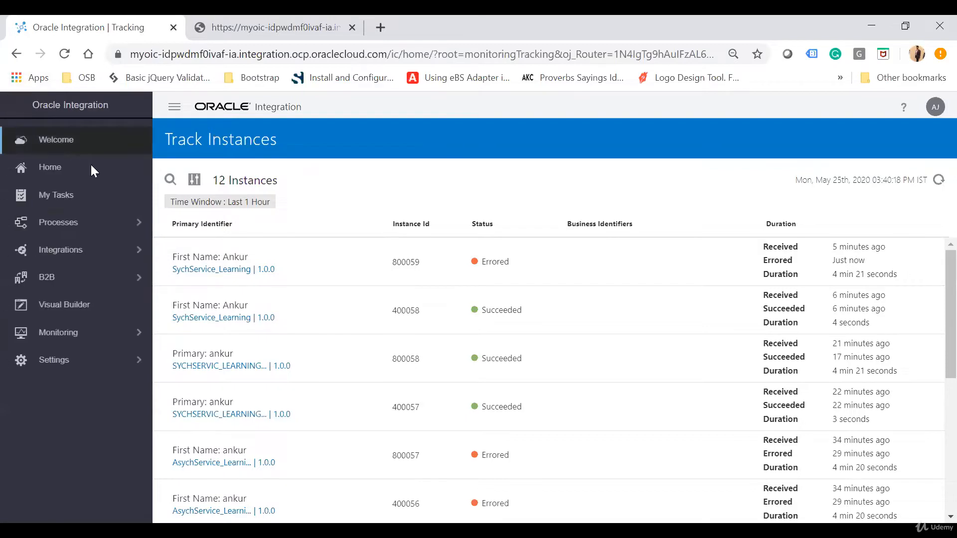
pyautogui.click(95, 249)
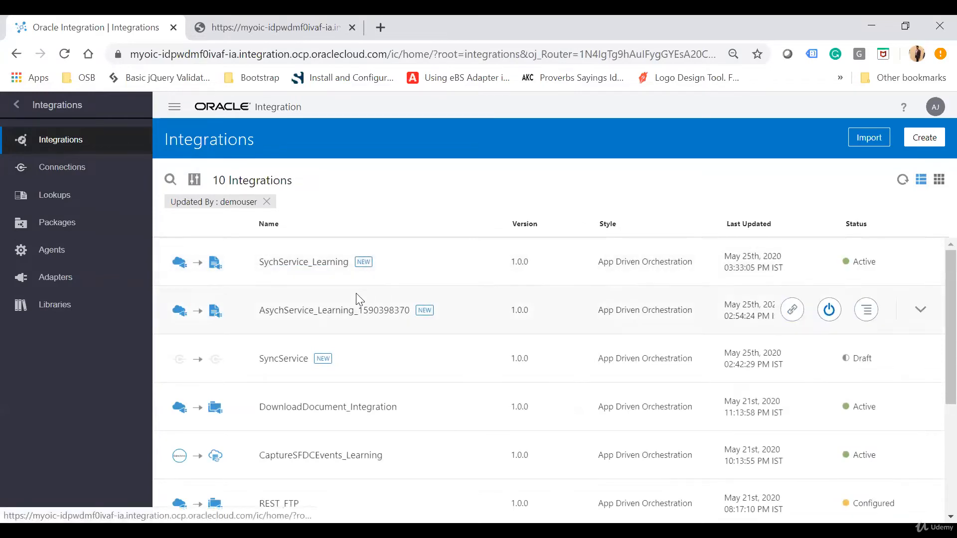
pyautogui.click(870, 264)
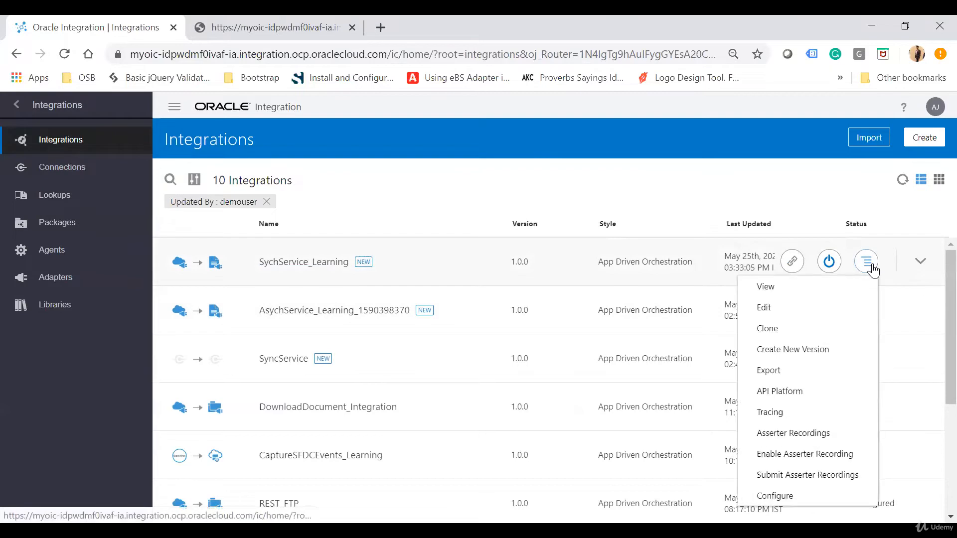
pyautogui.click(786, 331)
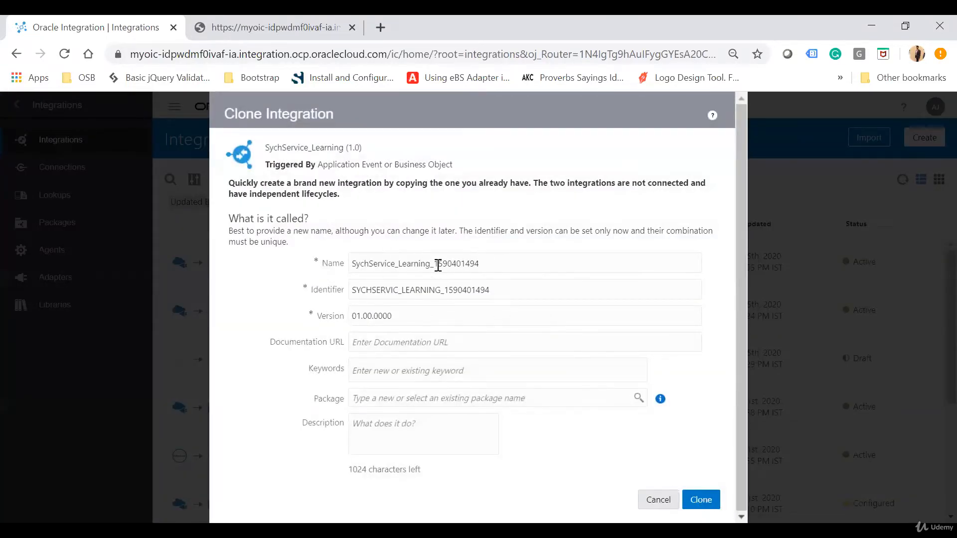
pyautogui.moveTo(436, 263); pyautogui.dragTo(514, 262)
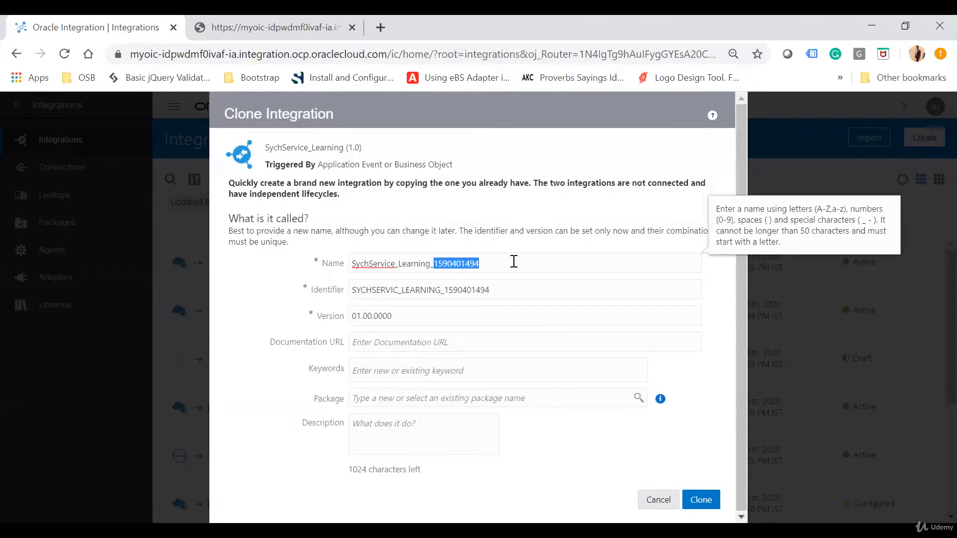
pyautogui.write('L')
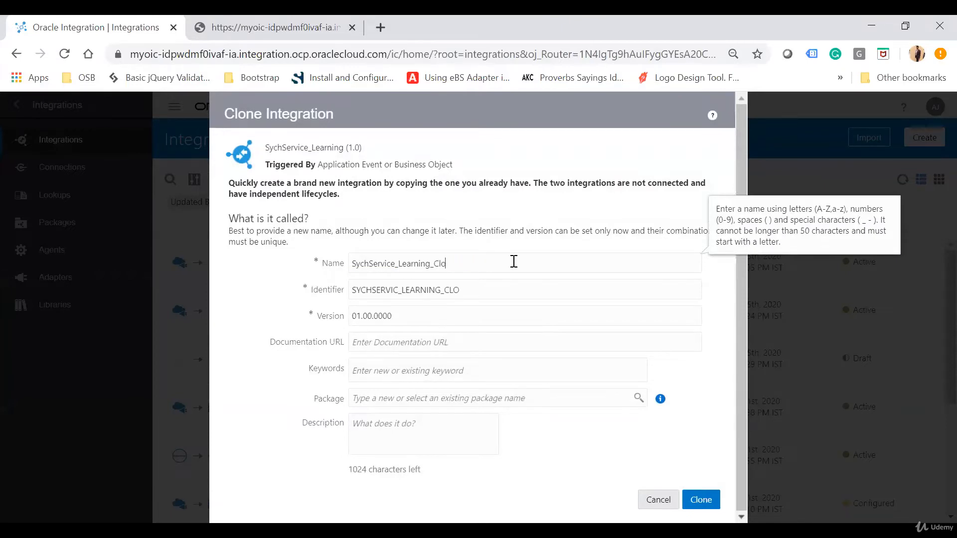
pyautogui.click(709, 498)
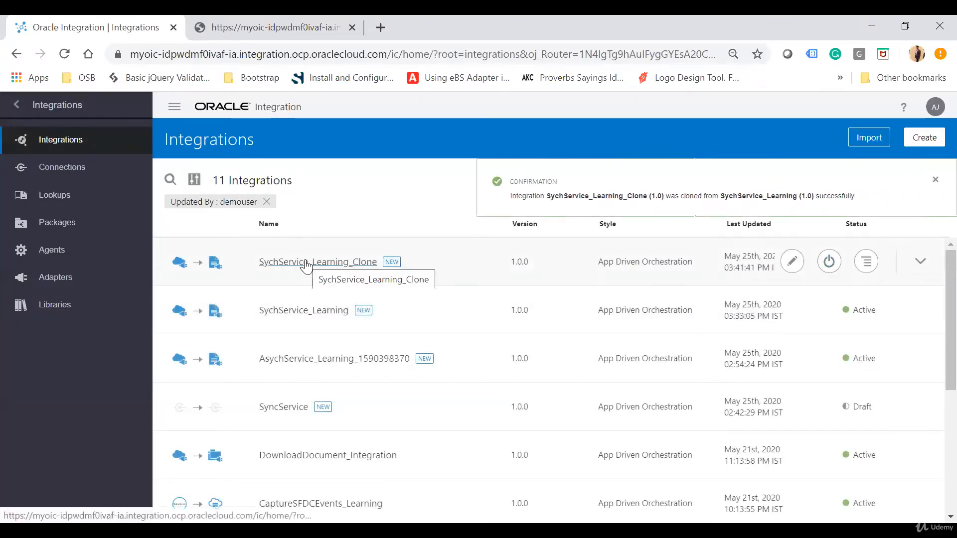
# - Open SychService_Learning_Clone and add a Scope action named ScopeActivity between the Send trigger and Map to PostData
pyautogui.click(321, 265)
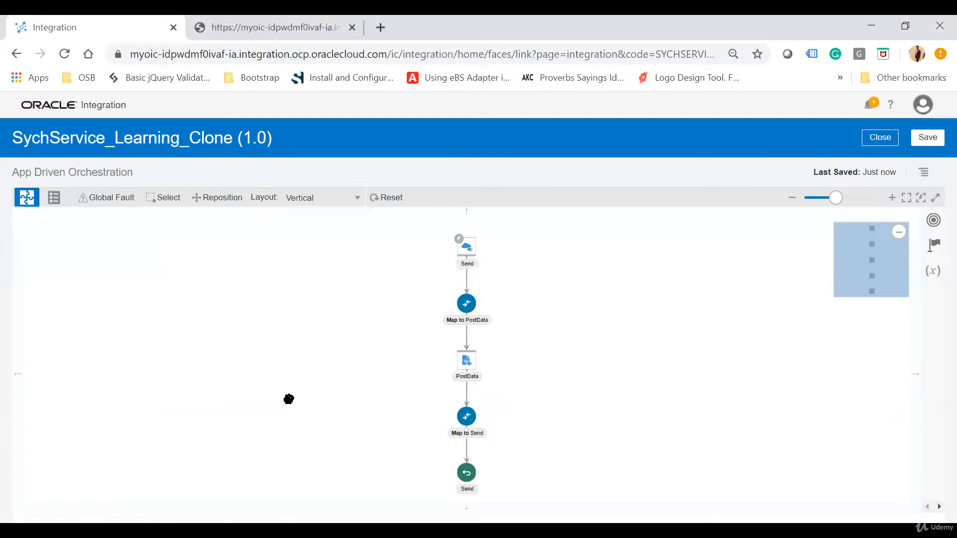
pyautogui.moveTo(288, 397); pyautogui.dragTo(237, 339)
pyautogui.moveTo(677, 278); pyautogui.dragTo(615, 358)
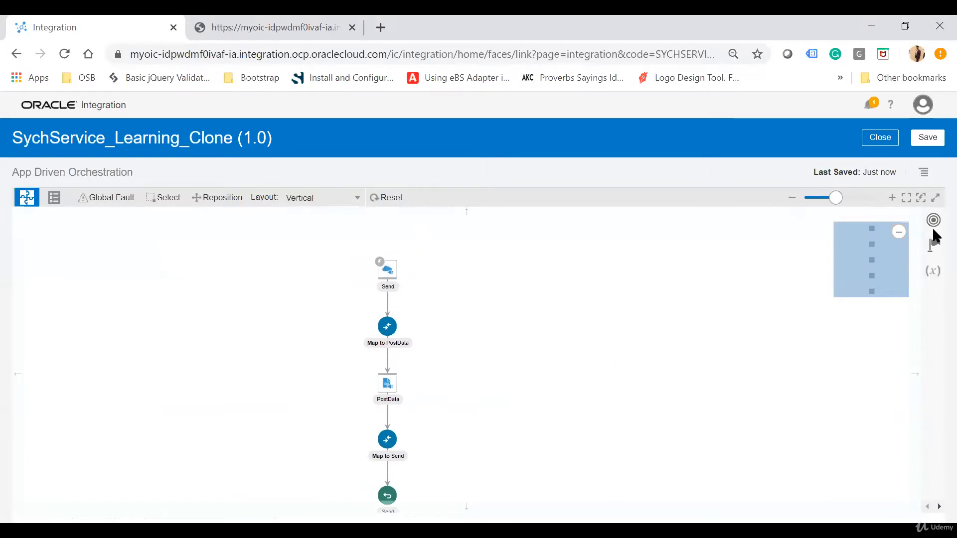
pyautogui.click(935, 249)
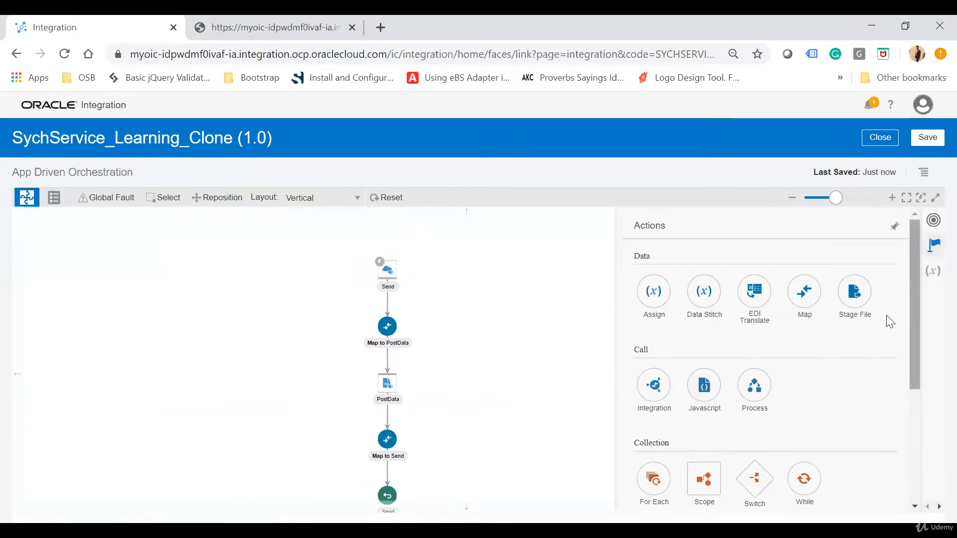
pyautogui.scroll(-1, 835, 399)
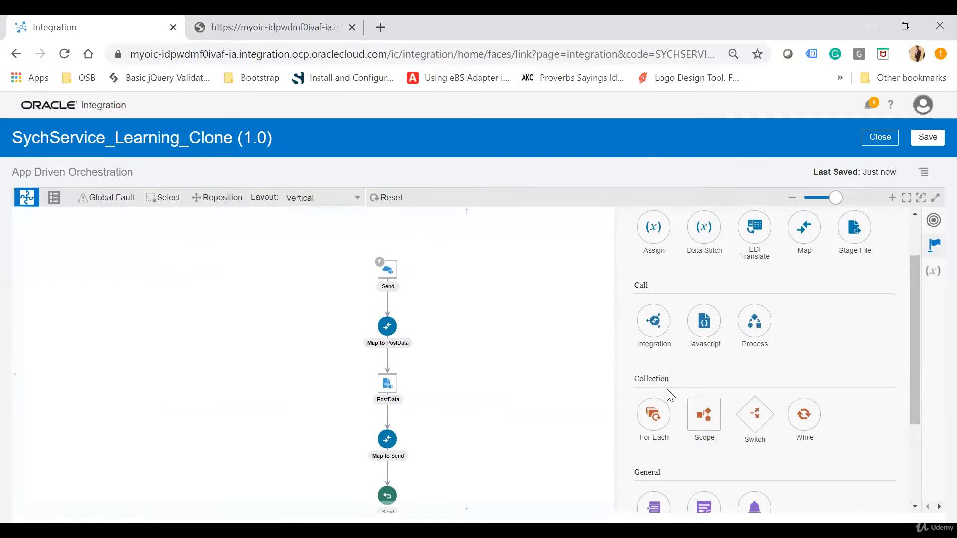
pyautogui.moveTo(712, 426); pyautogui.dragTo(384, 296)
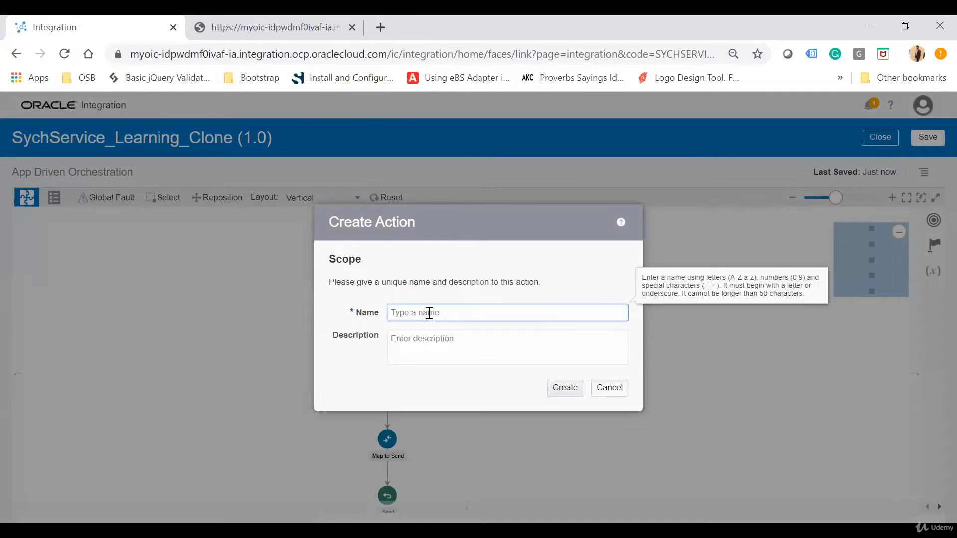
pyautogui.write('ScopeActivity')
pyautogui.click(565, 389)
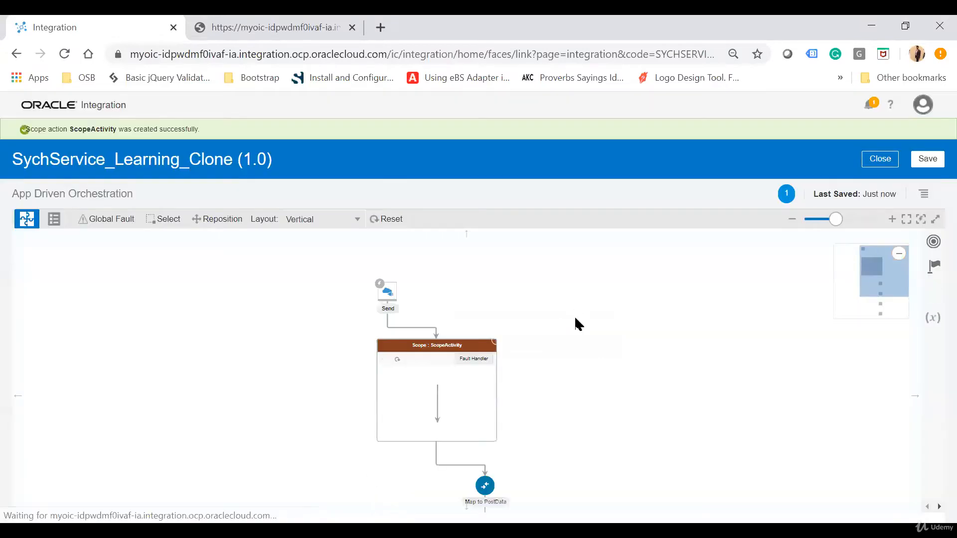
# - Move Map to PostData, PostData and Map to Send into the ScopeActivity scope, and save the integration
pyautogui.moveTo(243, 409); pyautogui.dragTo(180, 292)
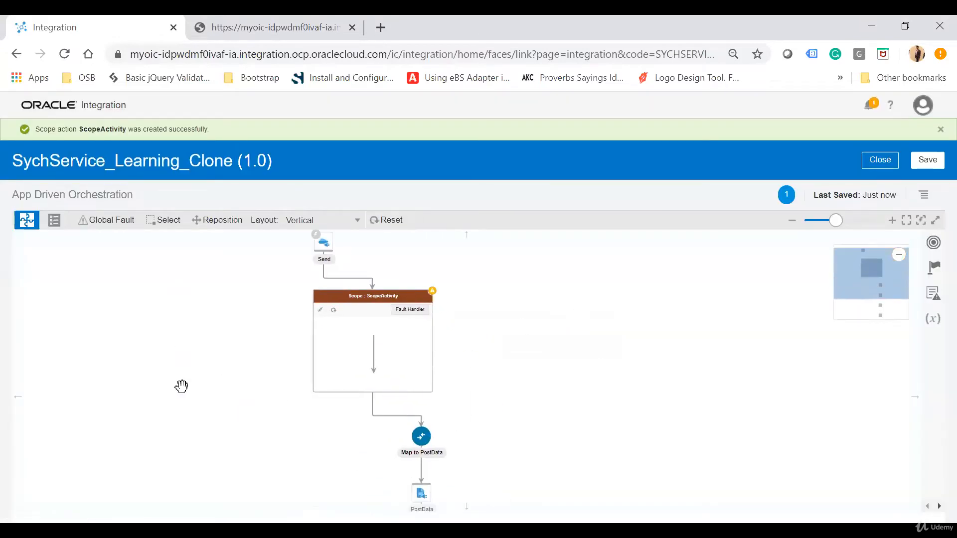
pyautogui.moveTo(181, 386); pyautogui.dragTo(165, 329)
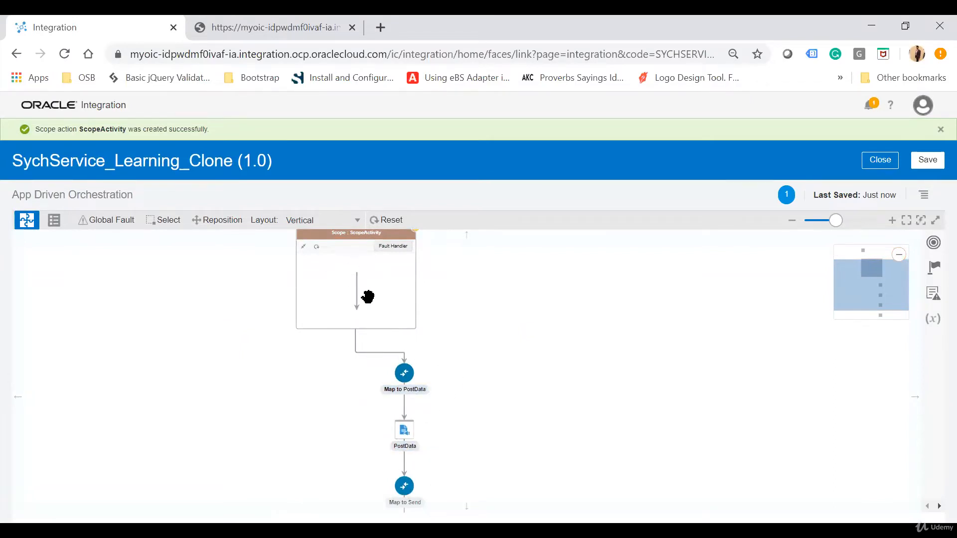
pyautogui.click(205, 226)
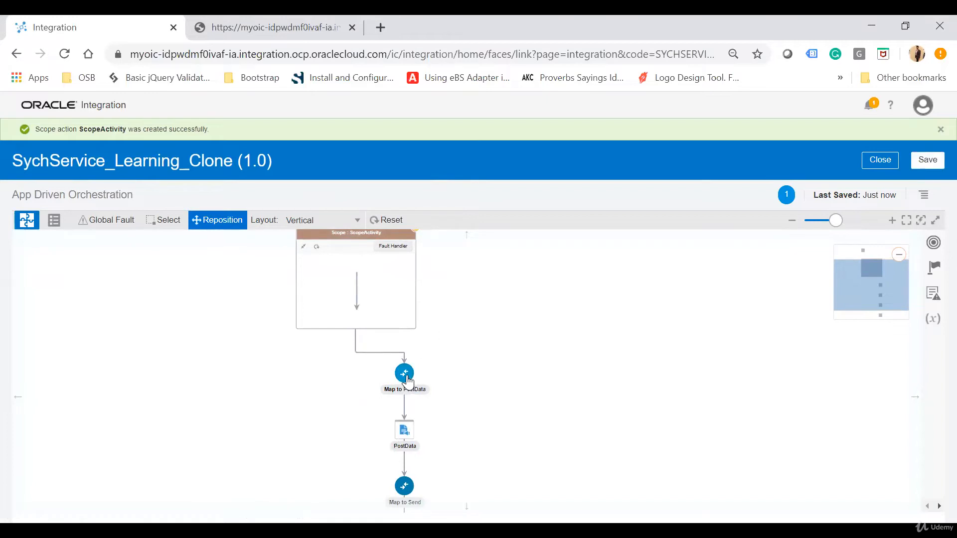
pyautogui.moveTo(406, 377); pyautogui.dragTo(352, 285)
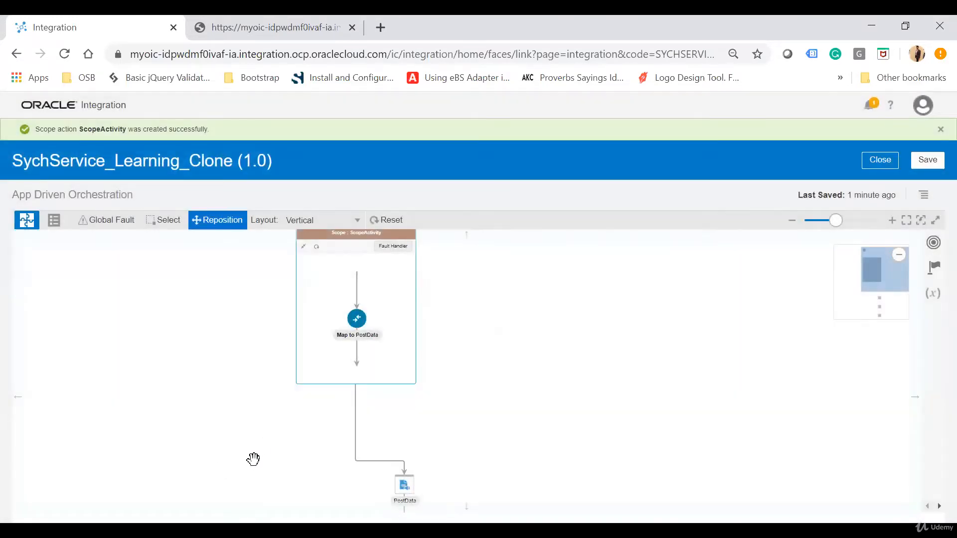
pyautogui.moveTo(387, 431); pyautogui.dragTo(333, 280)
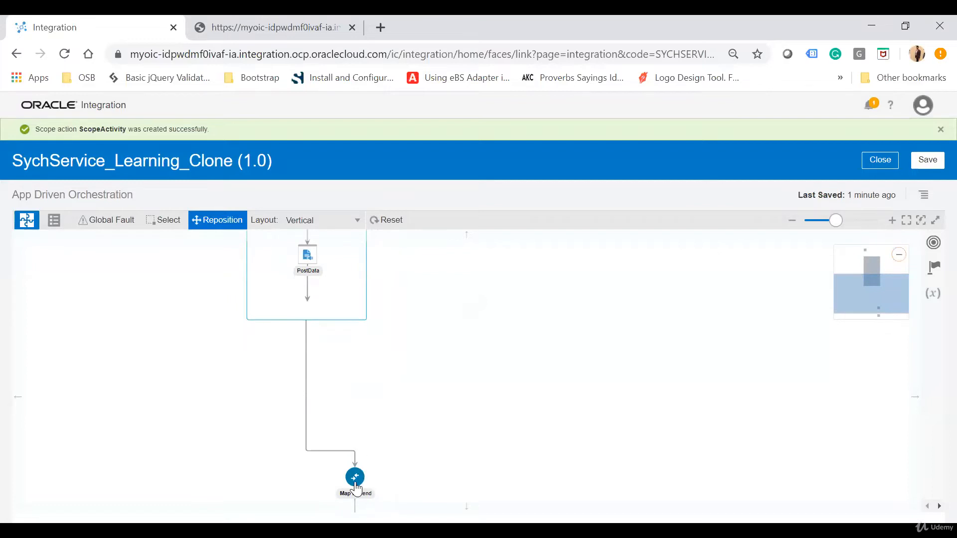
pyautogui.moveTo(355, 489); pyautogui.dragTo(301, 283)
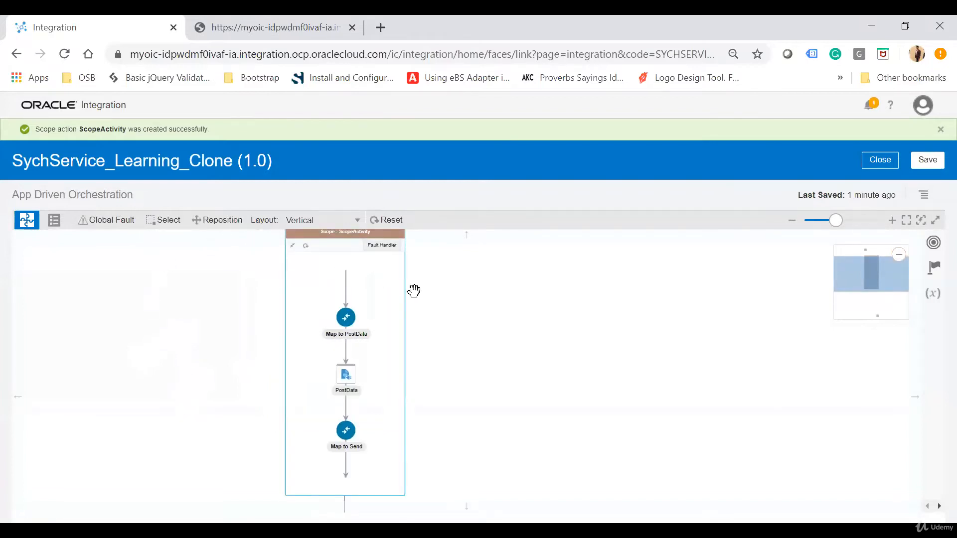
pyautogui.click(926, 165)
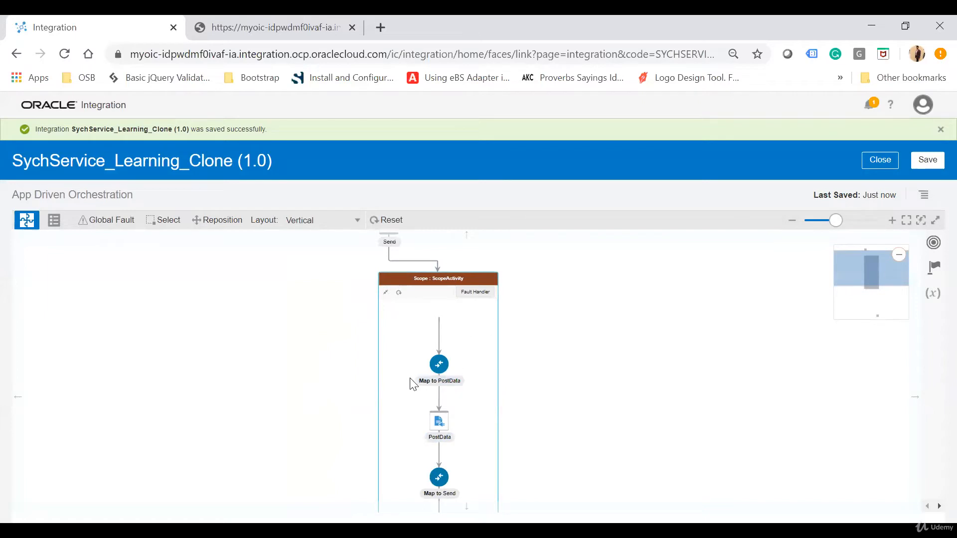
# - Add the Default Handler fault handler to ScopeActivity and place a Map action for Send in its flow
pyautogui.moveTo(273, 386); pyautogui.dragTo(220, 355)
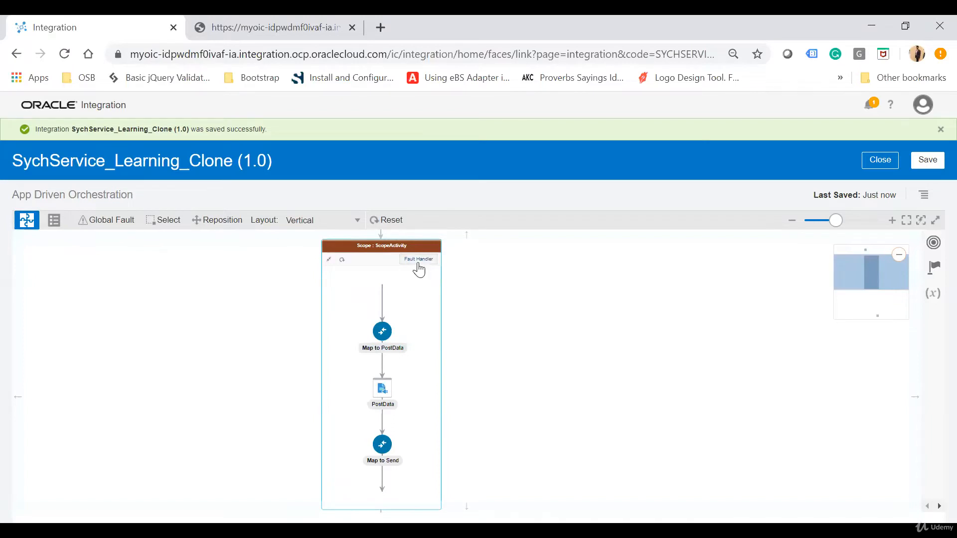
pyautogui.click(891, 221)
pyautogui.moveTo(716, 378); pyautogui.dragTo(540, 335)
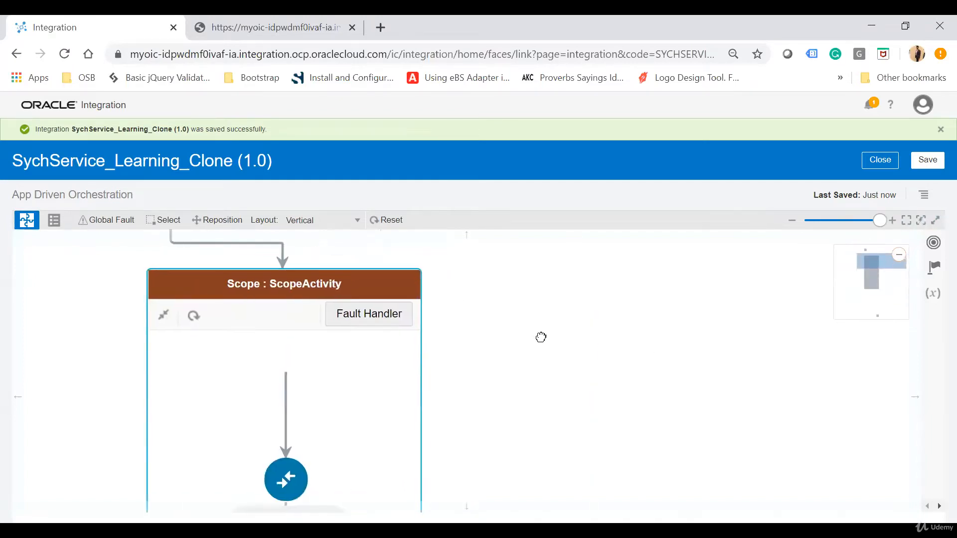
pyautogui.click(377, 318)
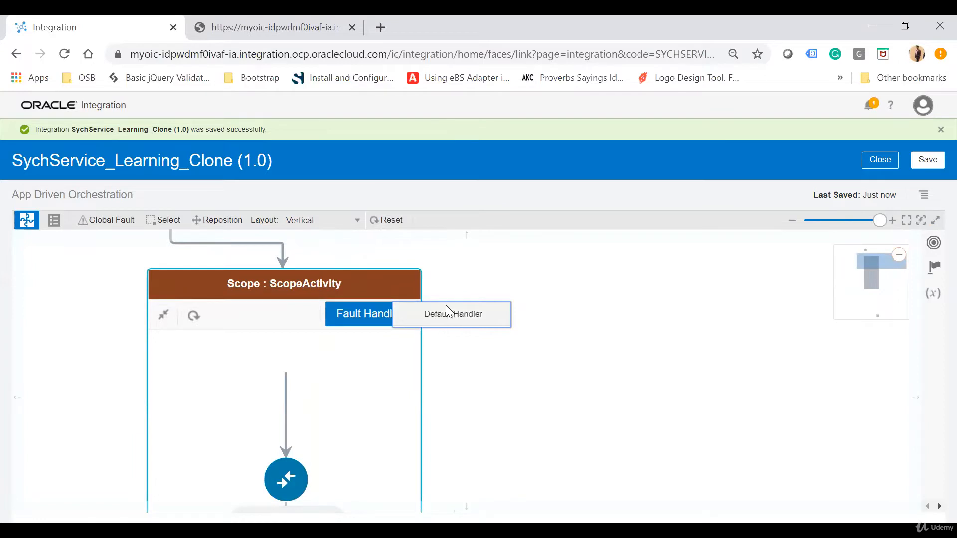
pyautogui.moveTo(519, 372); pyautogui.dragTo(519, 323)
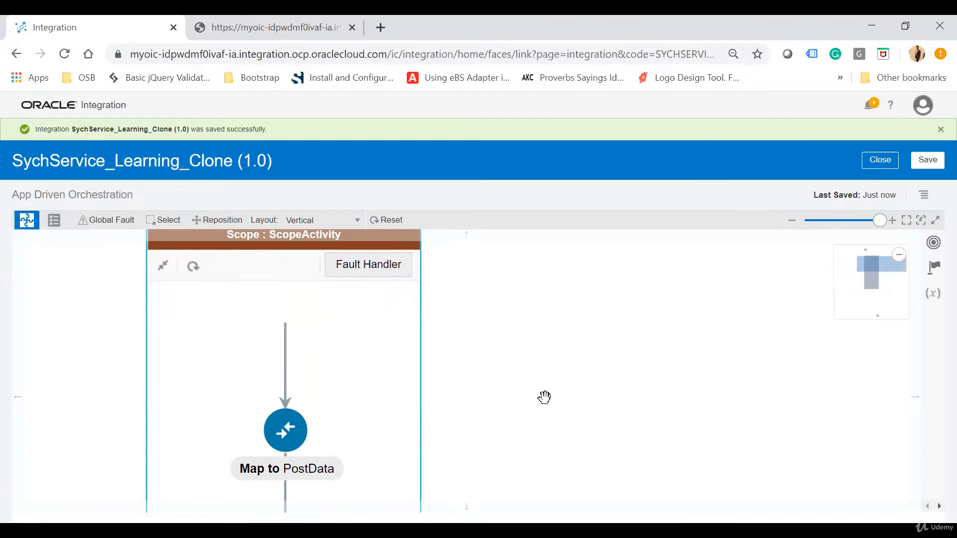
pyautogui.moveTo(477, 380); pyautogui.dragTo(469, 302)
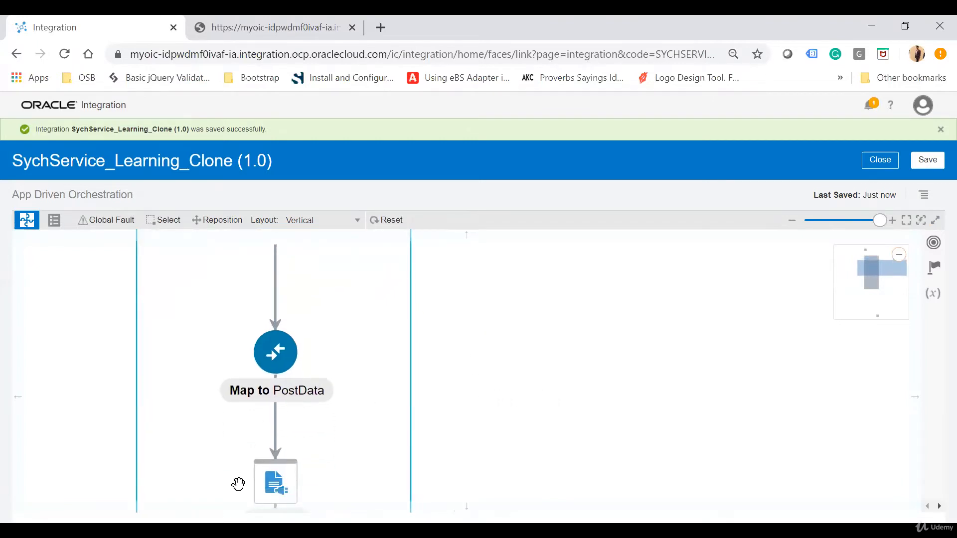
pyautogui.moveTo(547, 334); pyautogui.dragTo(536, 399)
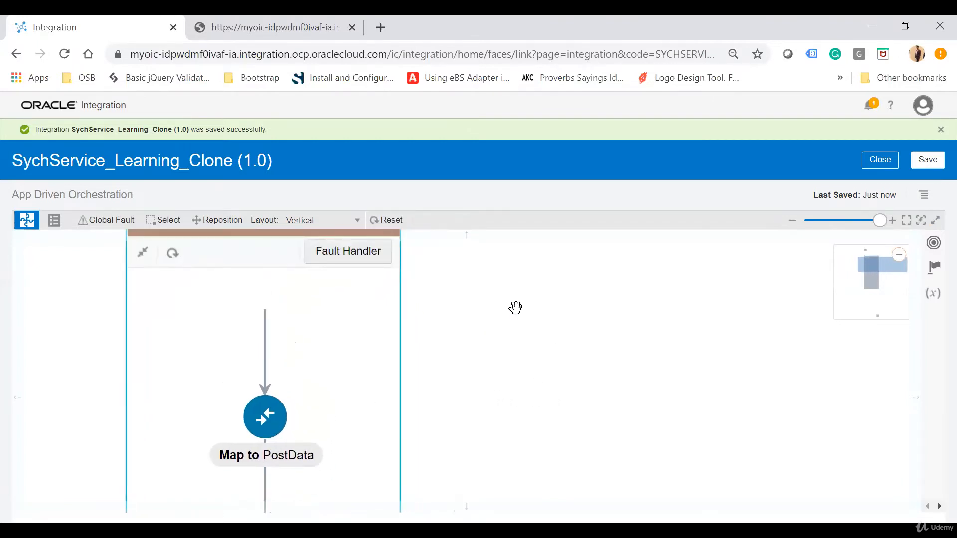
pyautogui.moveTo(515, 307); pyautogui.dragTo(507, 381)
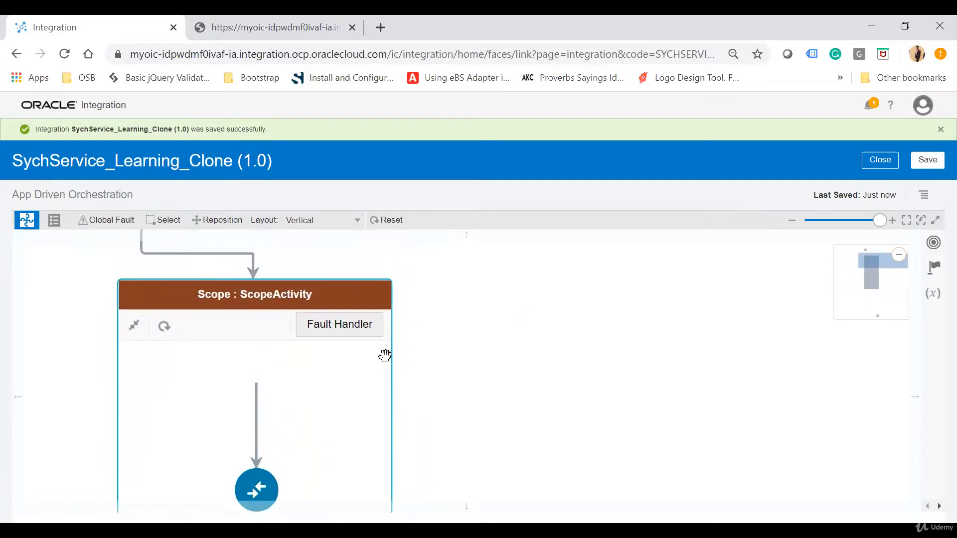
pyautogui.click(352, 337)
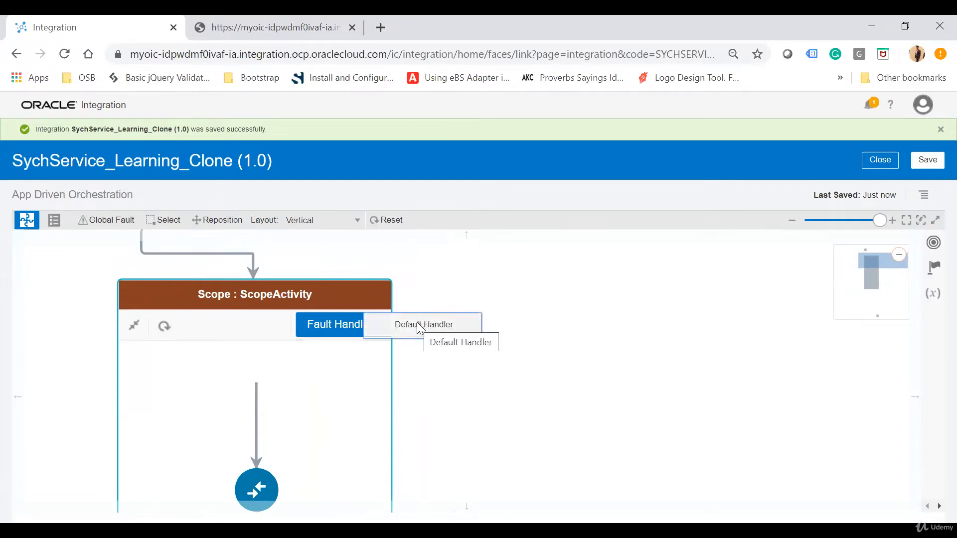
pyautogui.click(416, 323)
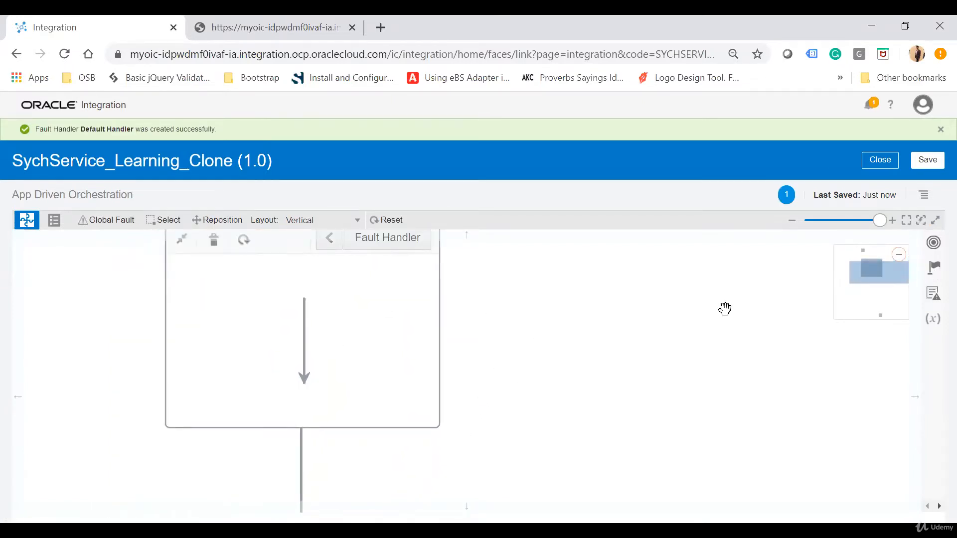
pyautogui.click(933, 268)
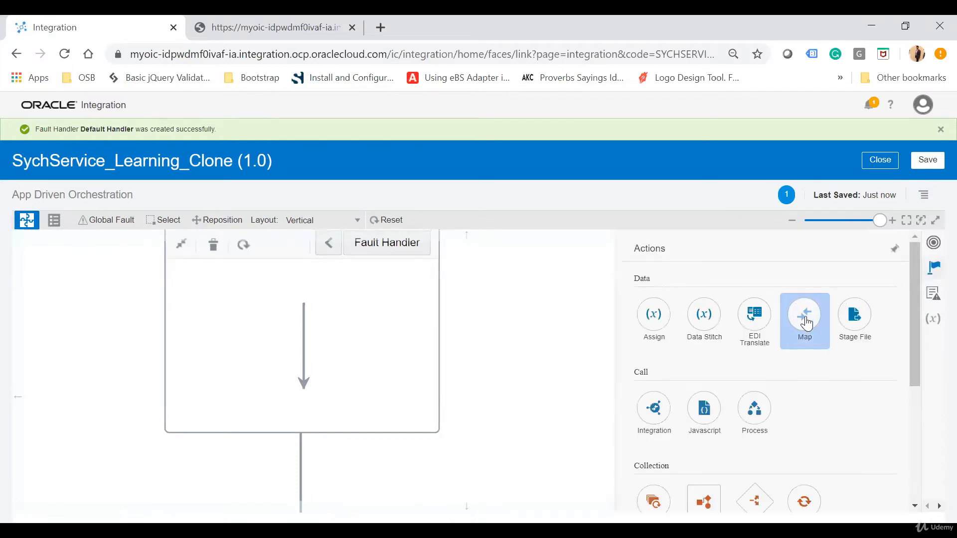
pyautogui.moveTo(810, 317); pyautogui.dragTo(303, 339)
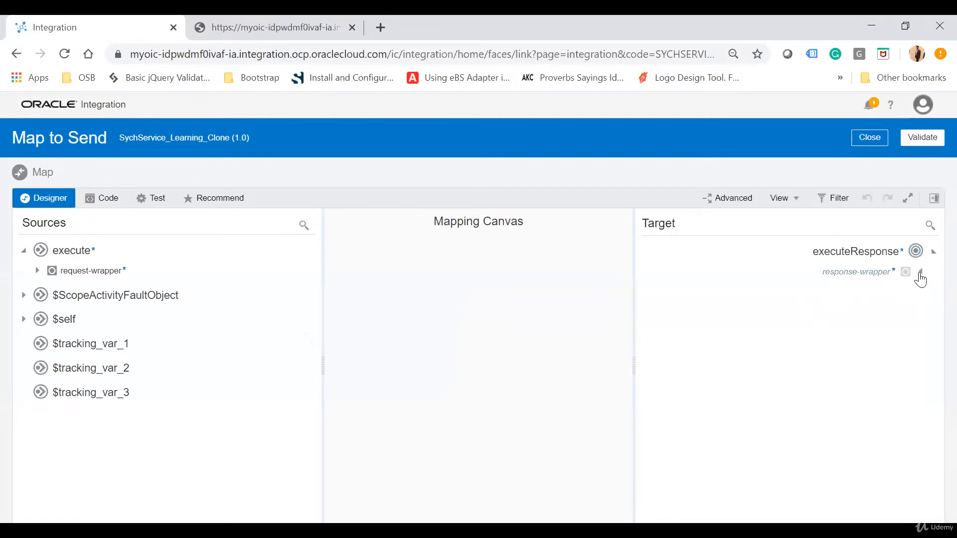
# - Map errorCode, reason and details from $ScopeActivityFaultObject to the response's error-code, reason and error-description
pyautogui.click(920, 273)
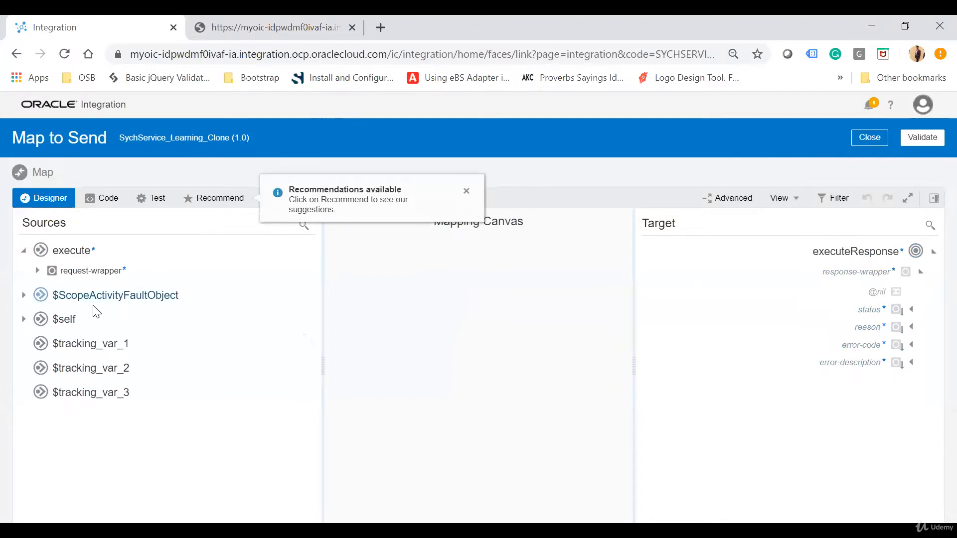
pyautogui.click(23, 295)
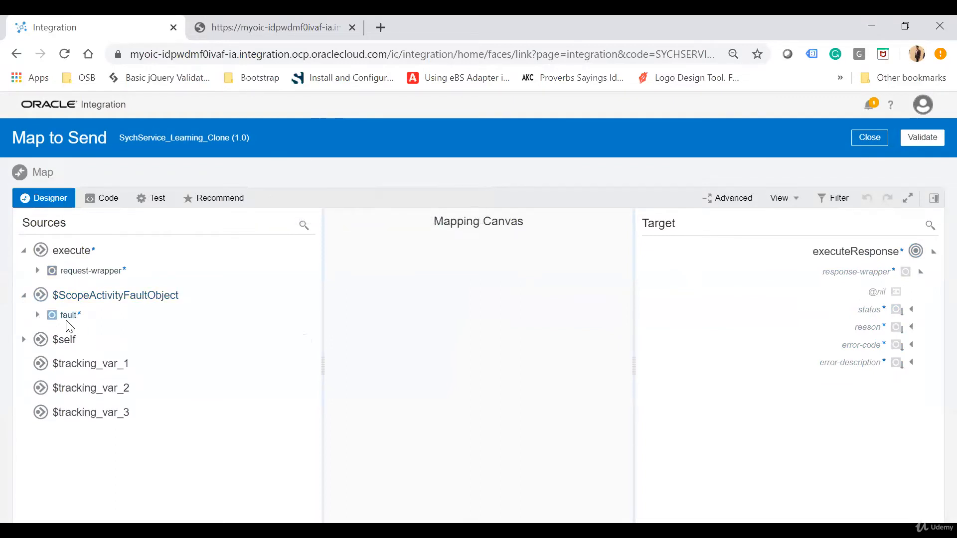
pyautogui.click(37, 315)
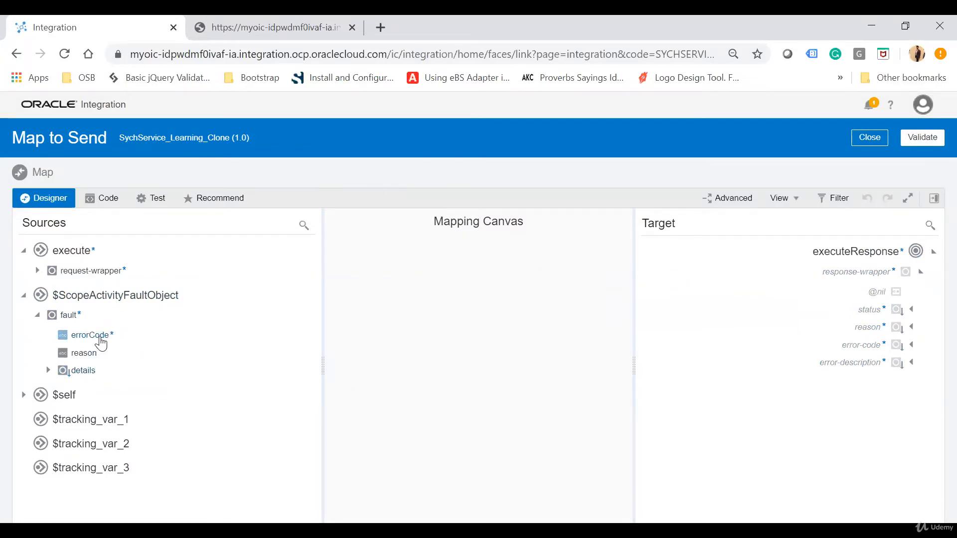
pyautogui.moveTo(101, 341)
pyautogui.mouseDown()
pyautogui.moveTo(763, 309)
pyautogui.moveTo(856, 347)
pyautogui.mouseUp()
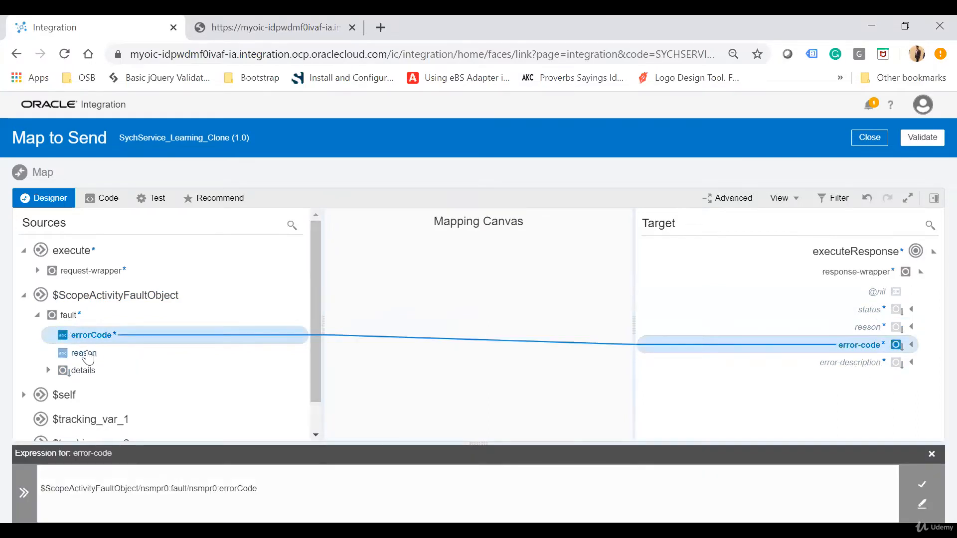
pyautogui.moveTo(88, 355); pyautogui.dragTo(853, 327)
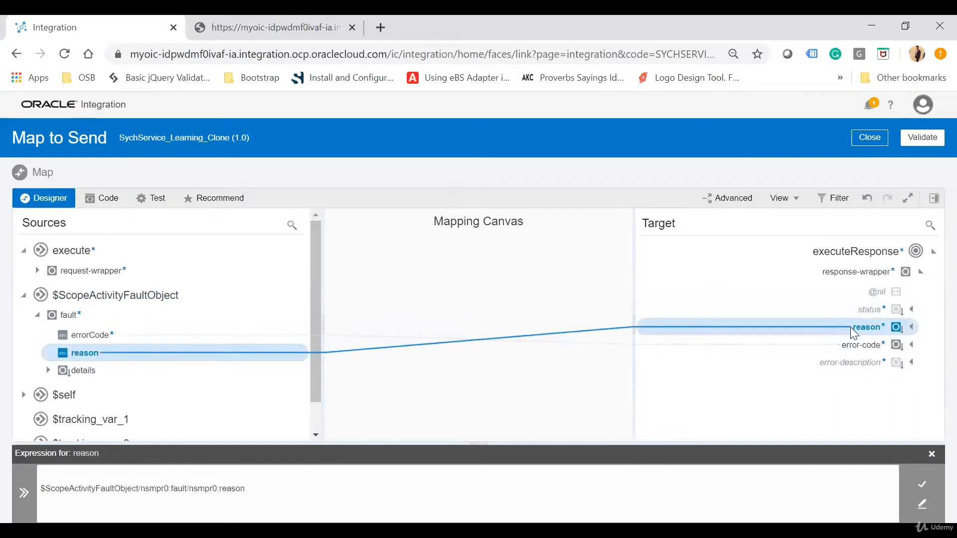
pyautogui.rightClick(867, 368)
pyautogui.click(218, 414)
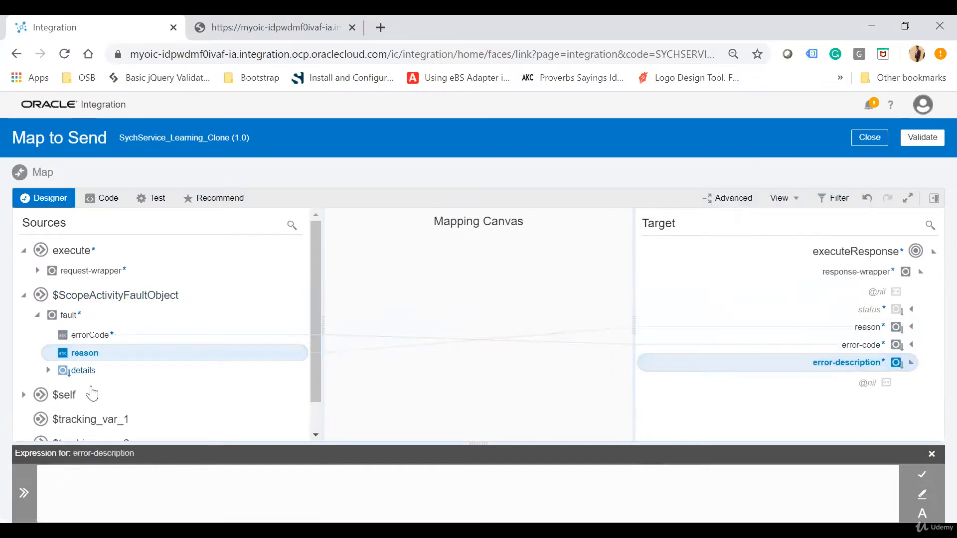
pyautogui.moveTo(91, 394); pyautogui.dragTo(149, 502)
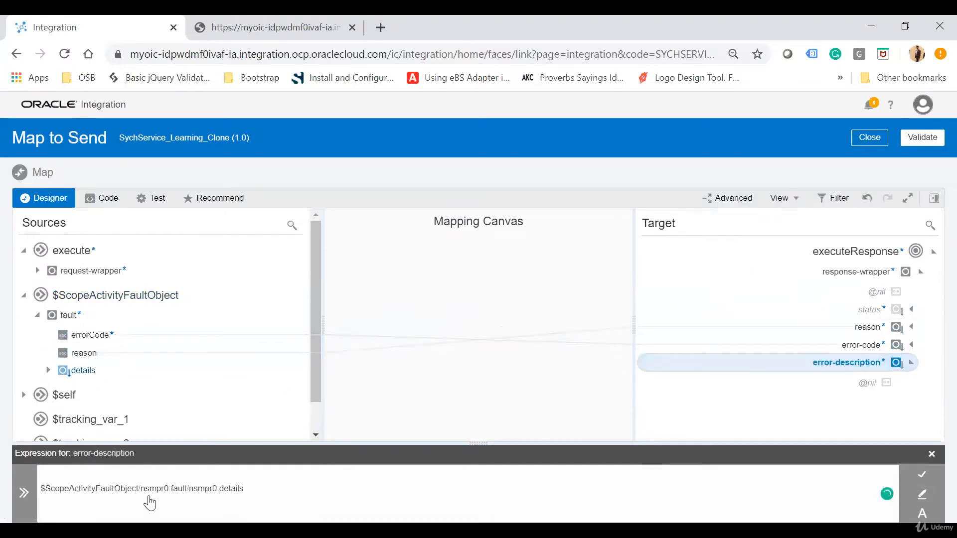
# - Create the status target node in the response and set its expression to 'Fail'
pyautogui.click(876, 313)
pyautogui.rightClick(876, 315)
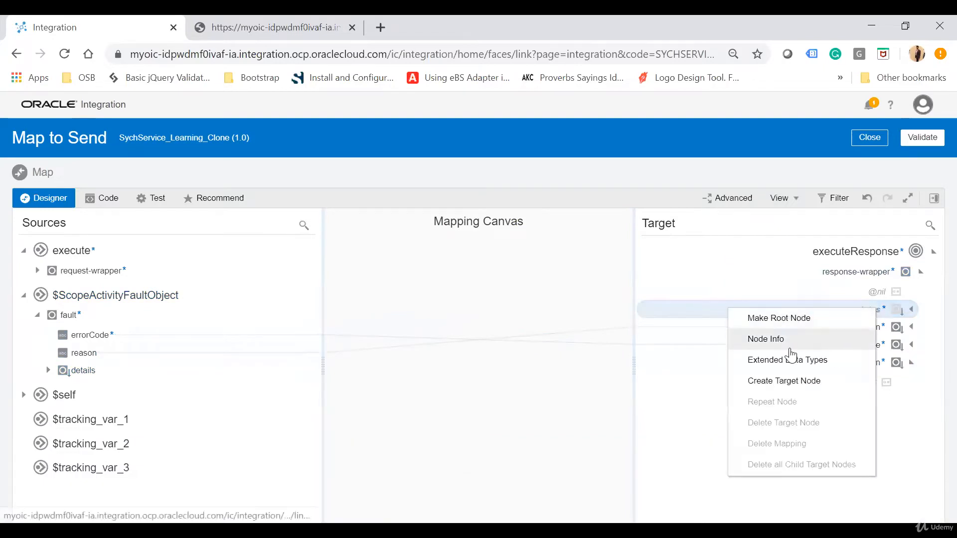
pyautogui.click(784, 382)
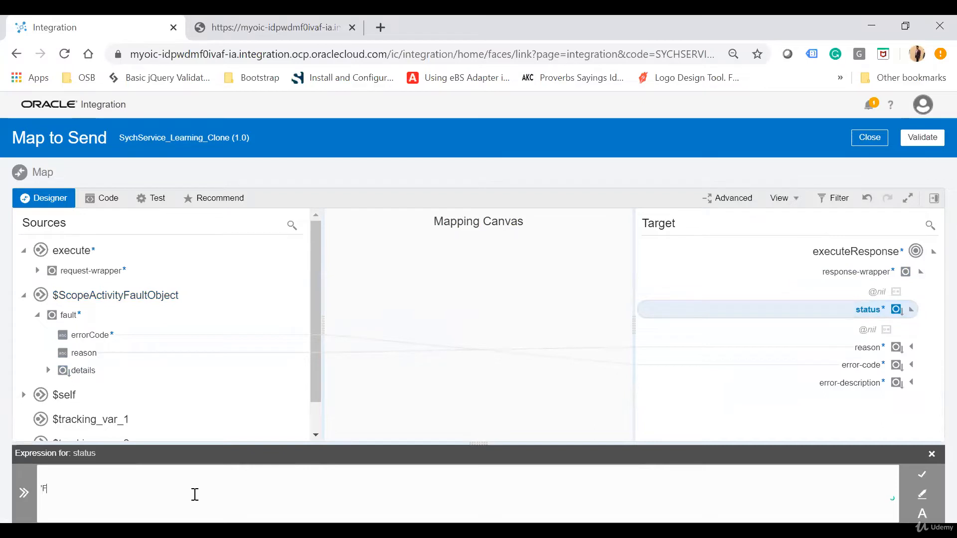
pyautogui.write("'Fail'")
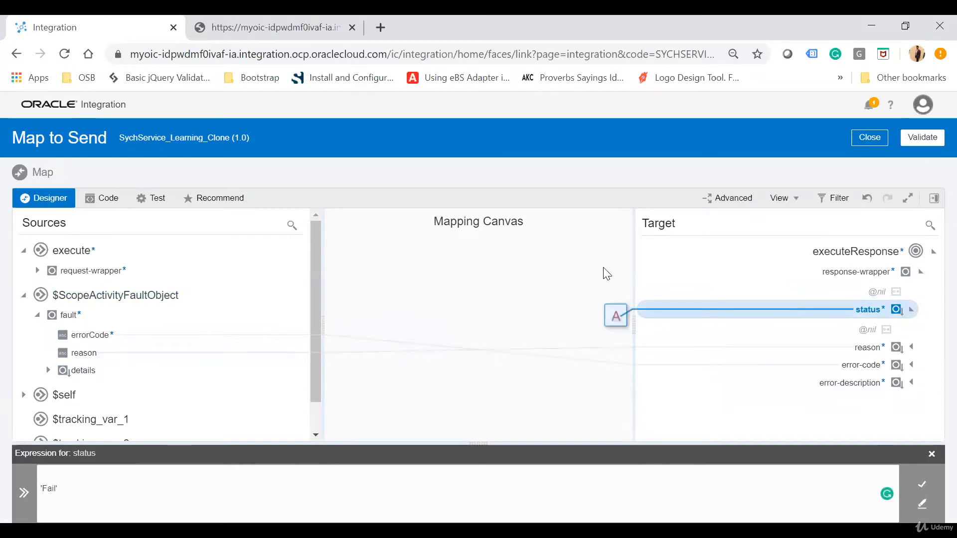
# - Validate and close the Map to Send mapping, and save SychService_Learning_Clone
pyautogui.click(919, 141)
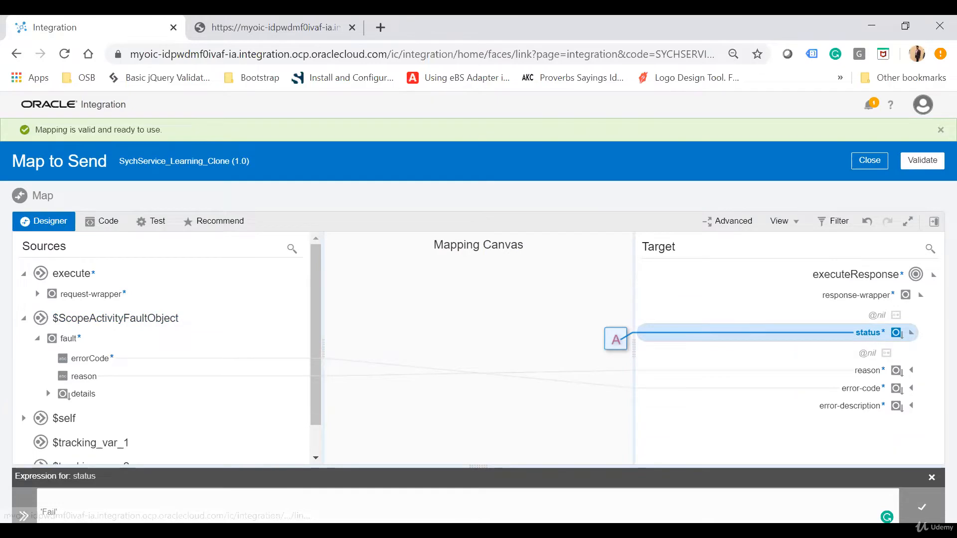
pyautogui.click(869, 161)
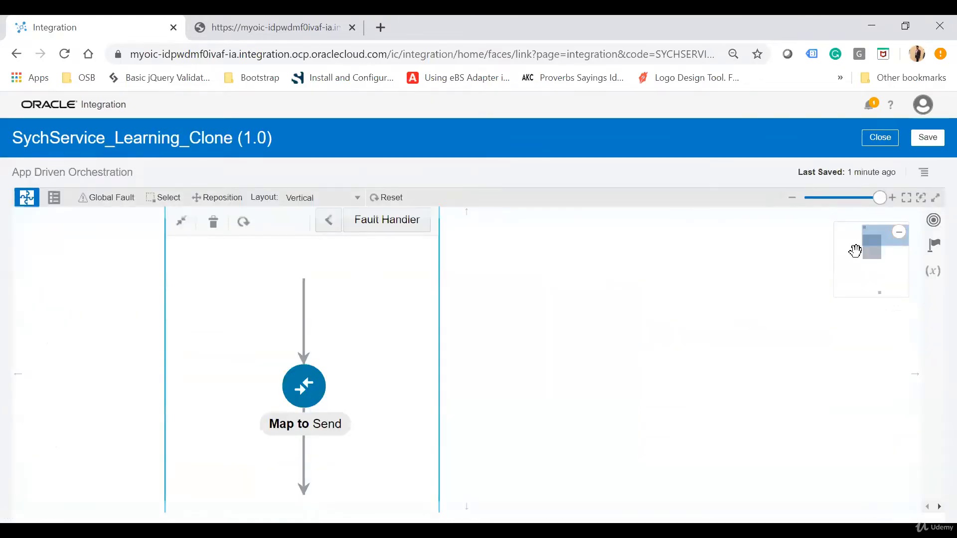
pyautogui.click(928, 139)
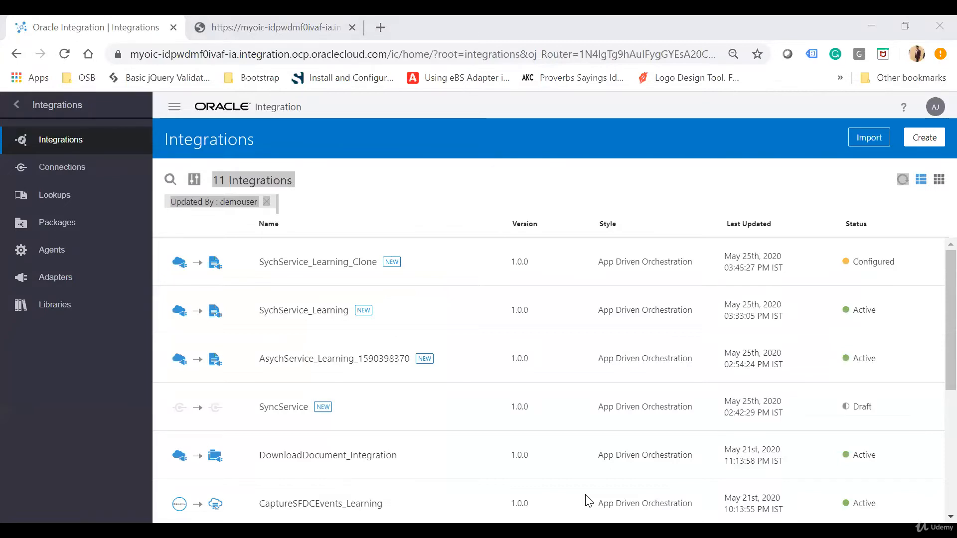
# - Activate SychService_Learning_Clone from the Integrations list with tracing and payload inclusion enabled
pyautogui.moveTo(802, 272)
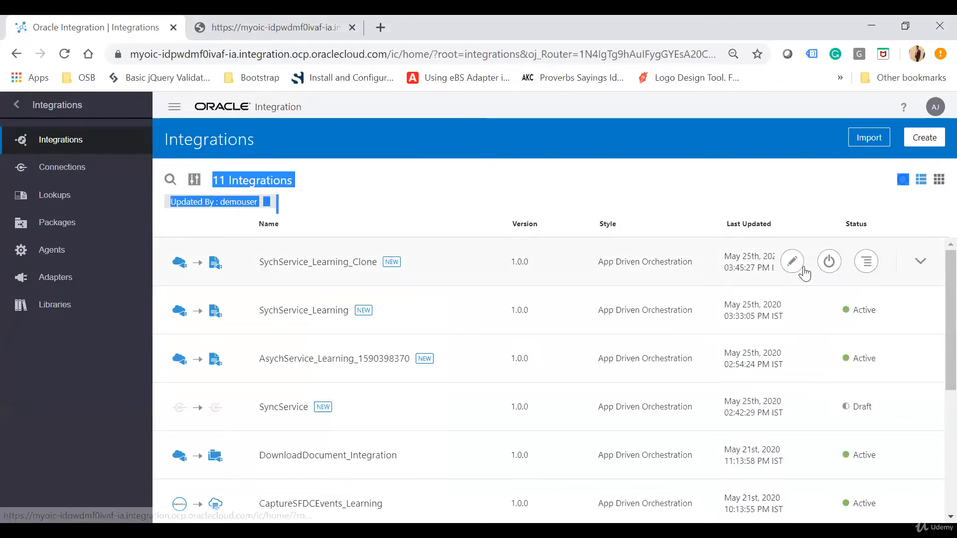
pyautogui.click(830, 263)
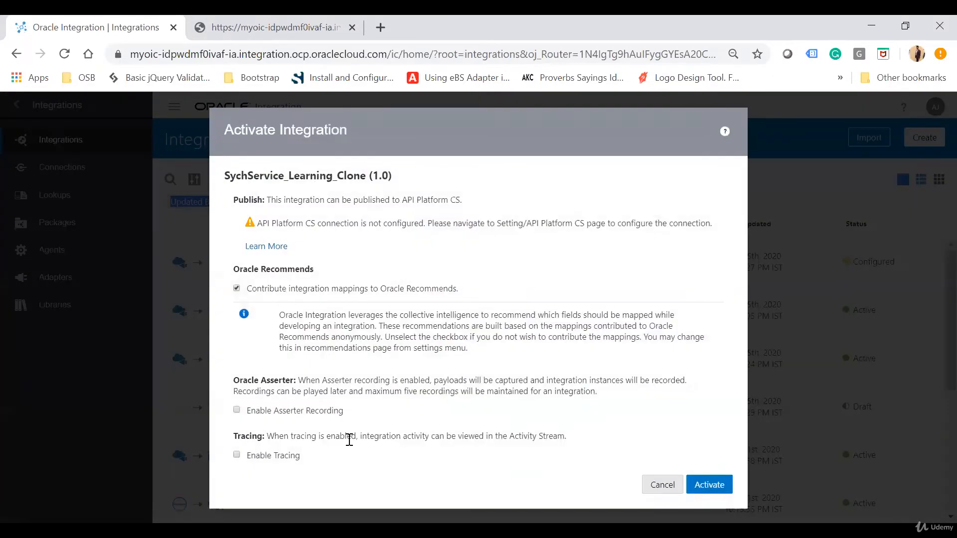
pyautogui.click(248, 455)
pyautogui.click(248, 473)
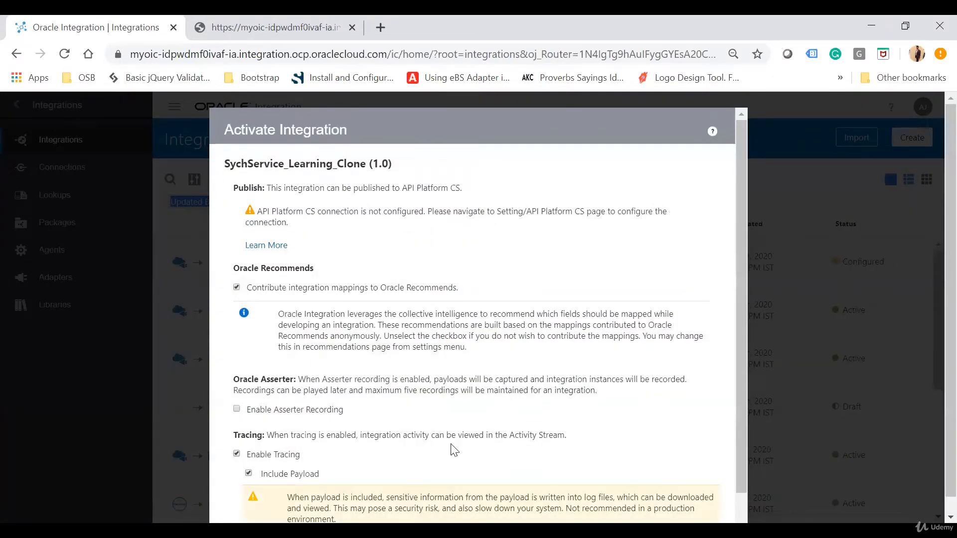
pyautogui.scroll(-1, 455, 449)
pyautogui.click(697, 516)
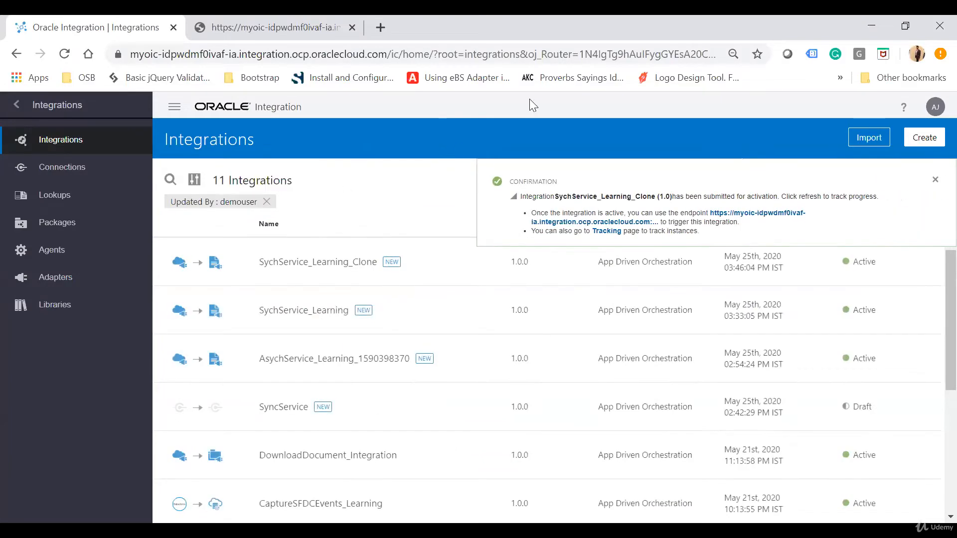
# - Open the endpoint description page of SychService_Learning_Clone and copy its endpoint URL
pyautogui.click(935, 180)
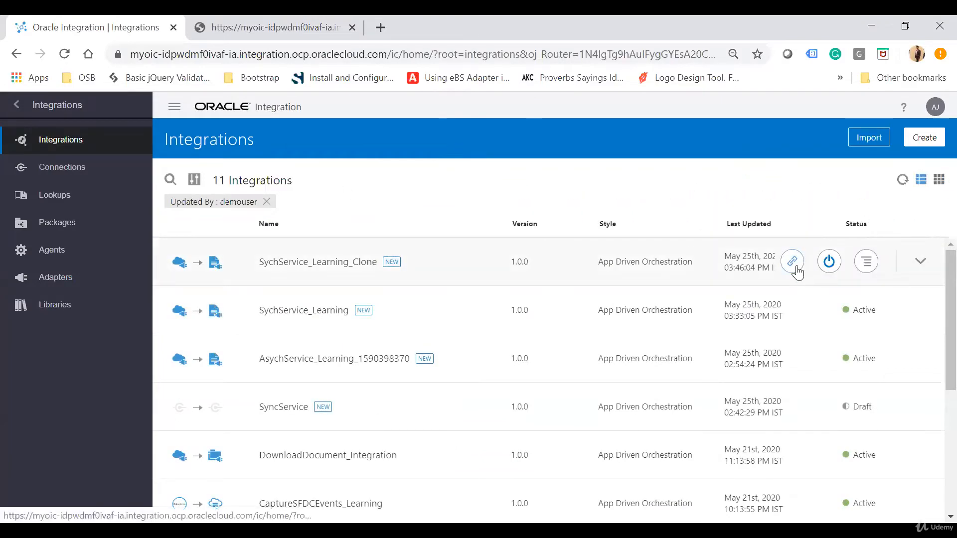
pyautogui.click(793, 261)
pyautogui.click(761, 311)
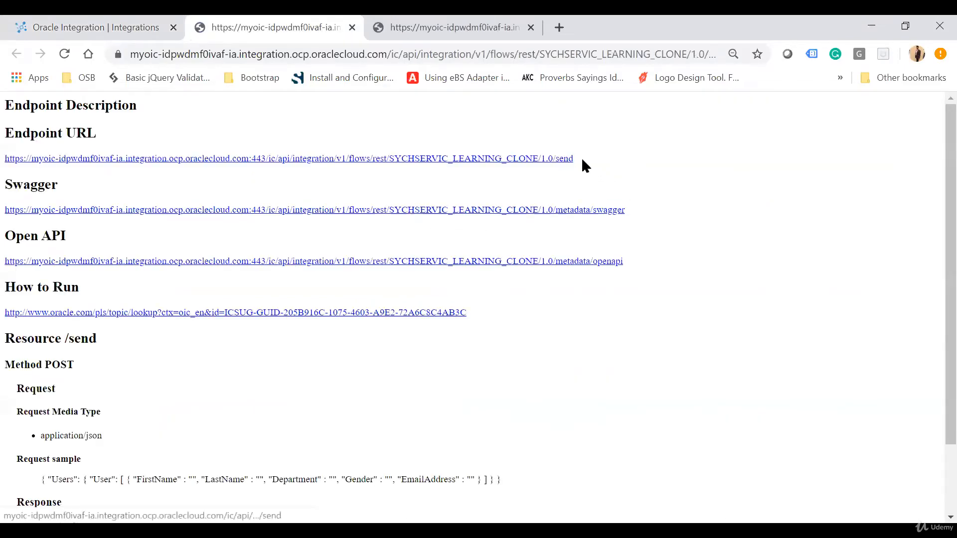
pyautogui.moveTo(578, 158); pyautogui.dragTo(4, 164)
pyautogui.hotkey('ctrl', 'c')
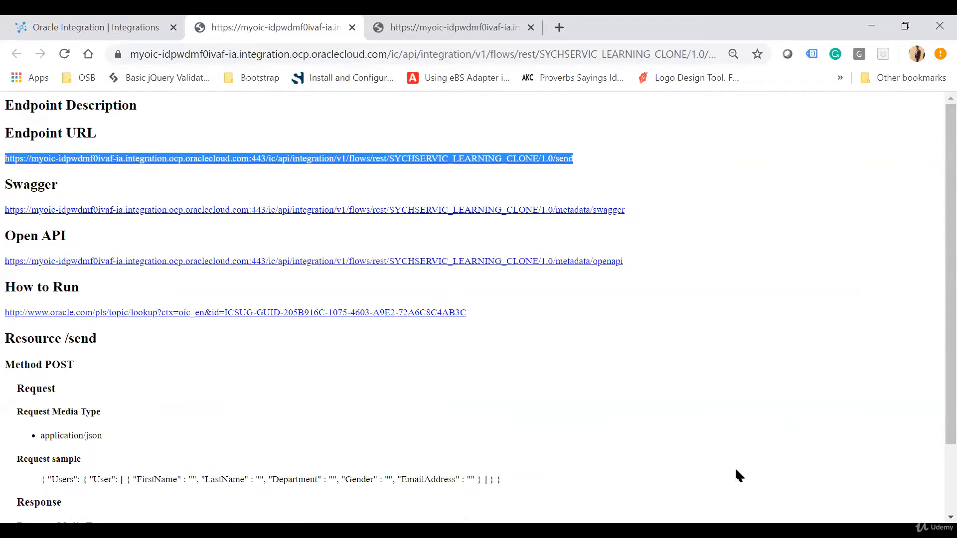
# - Switch to Postman and create a new request with the copied SYCHSERVIC_LEARNING_CLONE/1.0/send URL
pyautogui.hotkey('alt', 'Tab')
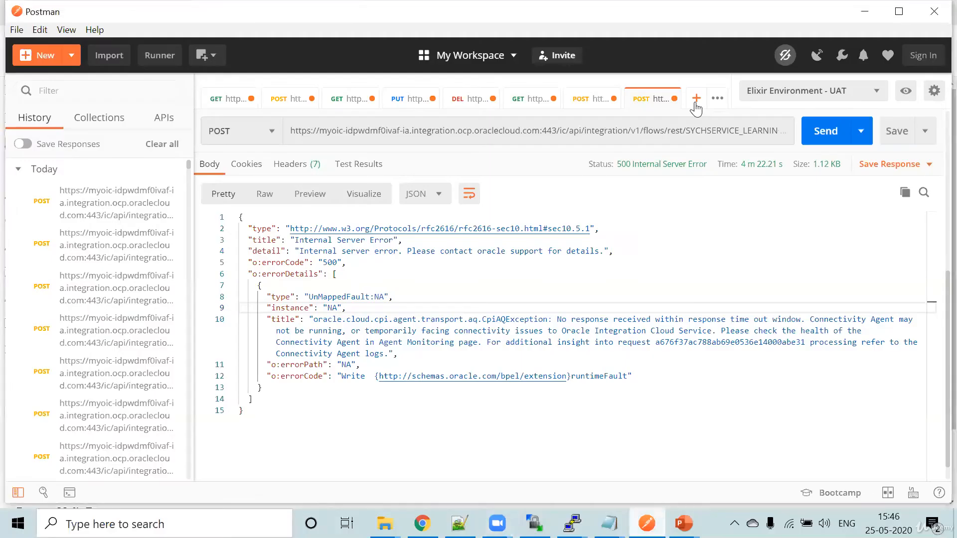
pyautogui.click(697, 101)
pyautogui.click(440, 160)
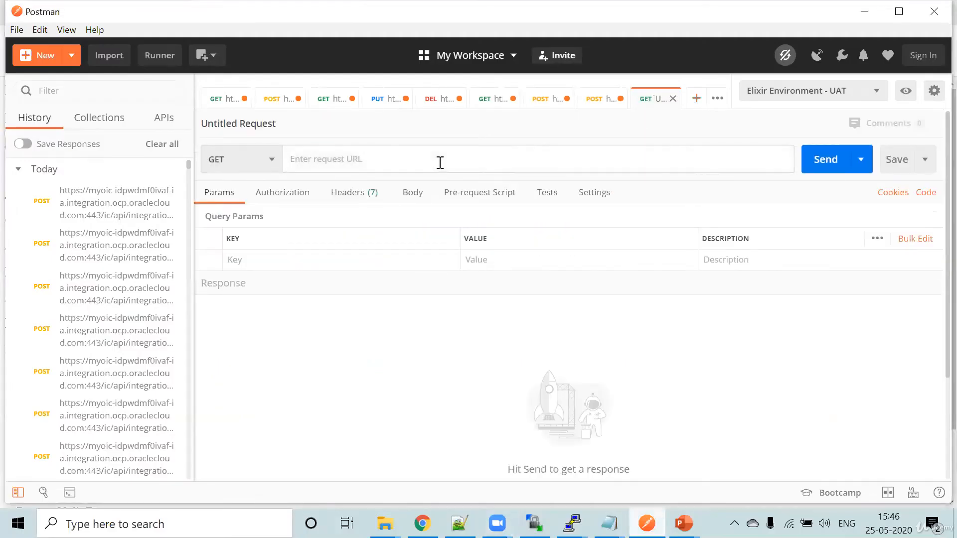
pyautogui.hotkey('ctrl', 'v')
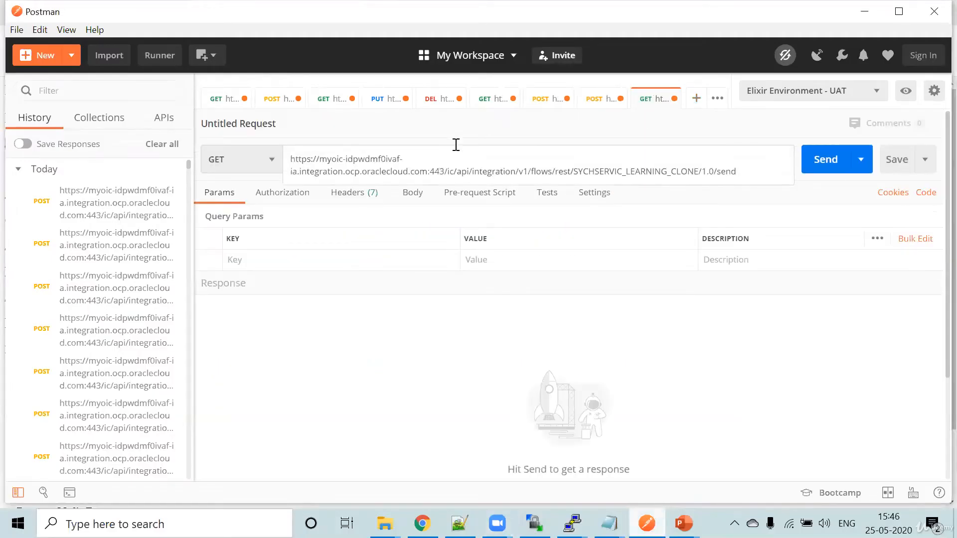
# - Set the new request's method to POST and its authorization type to Basic Auth
pyautogui.click(251, 167)
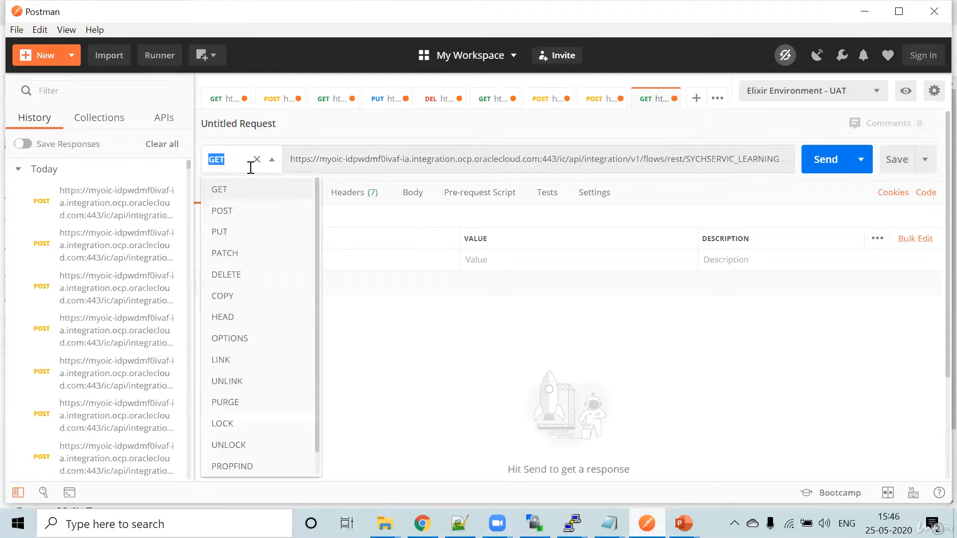
pyautogui.click(295, 208)
pyautogui.click(282, 193)
pyautogui.click(294, 245)
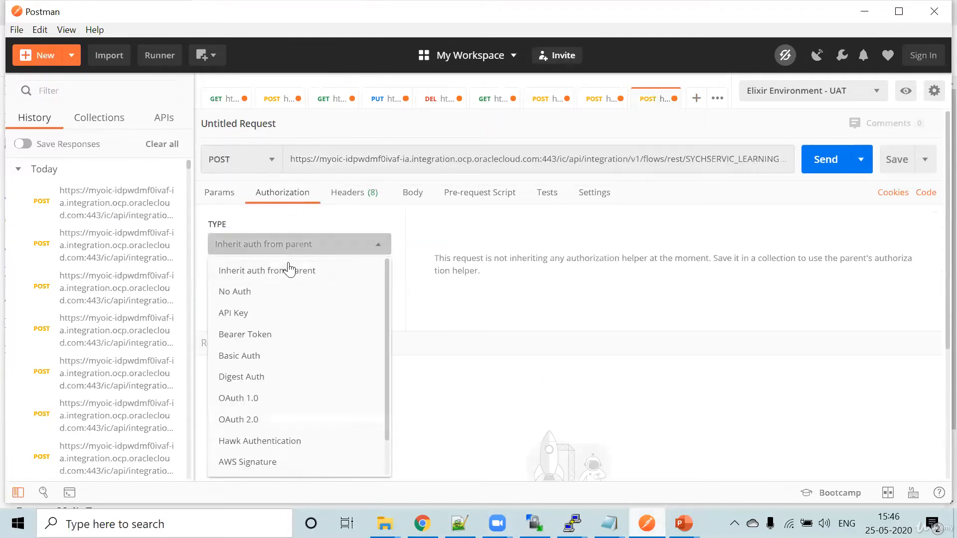
pyautogui.click(258, 356)
# - Copy the Users JSON payload from the previous POST request into the new request as a raw JSON body
pyautogui.click(424, 197)
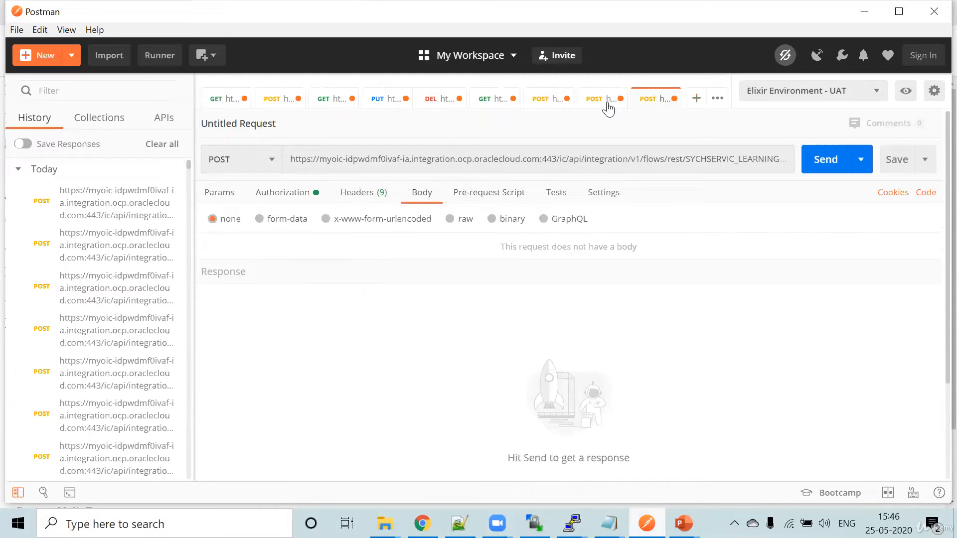
pyautogui.click(599, 106)
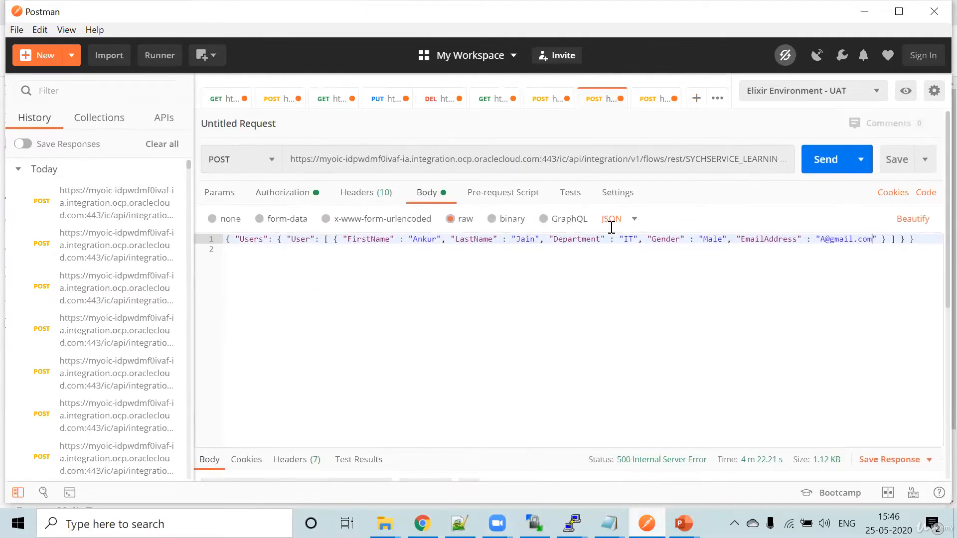
pyautogui.click(423, 270)
pyautogui.hotkey('ctrl', 'a')
pyautogui.hotkey('ctrl', 'c')
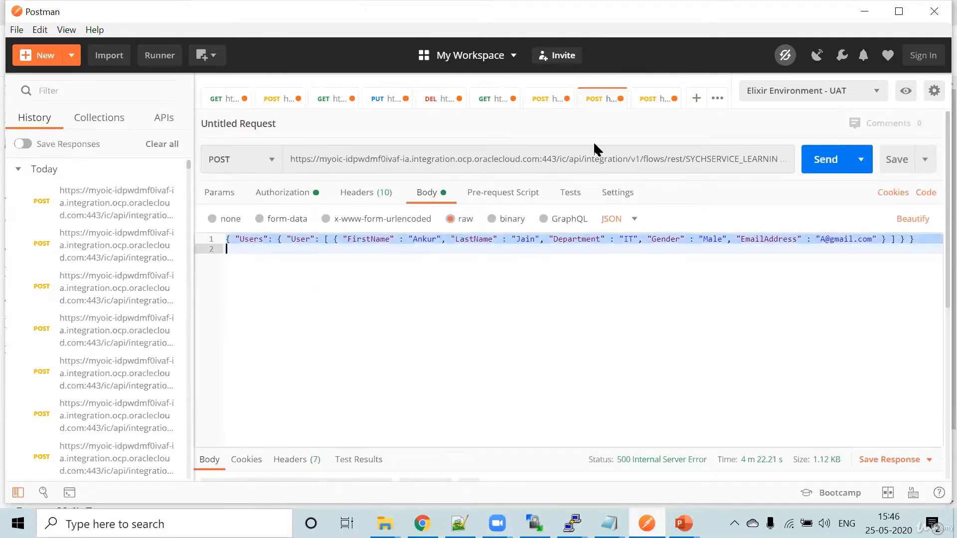
pyautogui.click(648, 101)
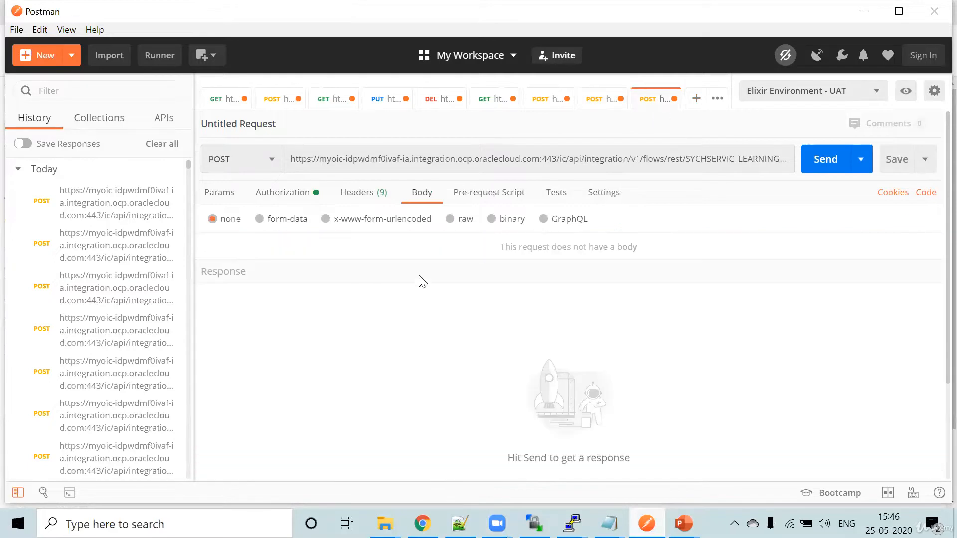
pyautogui.click(459, 222)
pyautogui.click(618, 220)
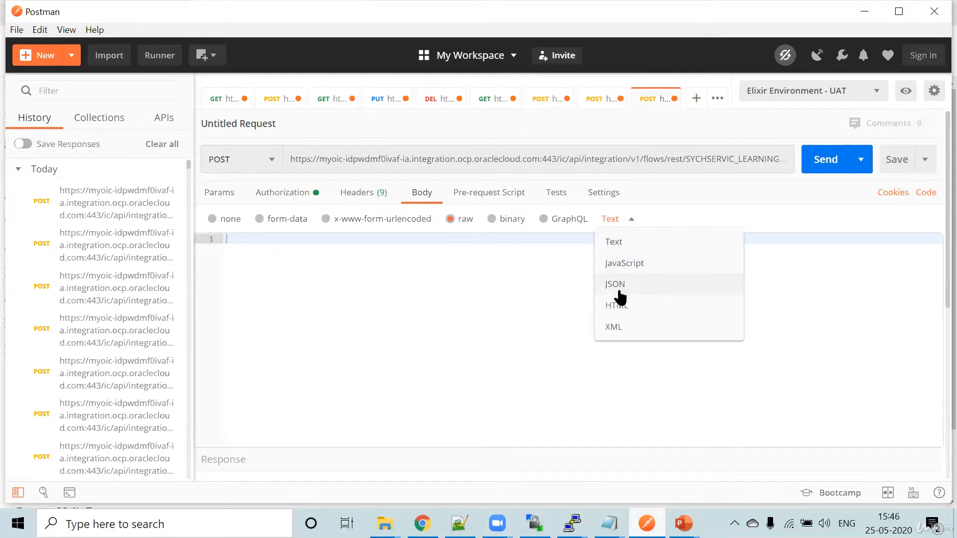
pyautogui.click(618, 286)
pyautogui.hotkey('ctrl', 'v')
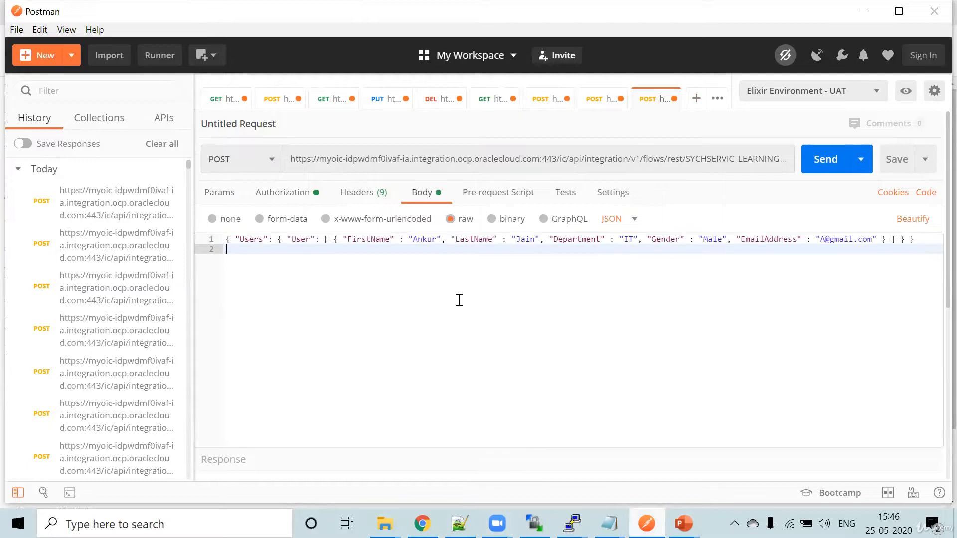
# - Send the request and refresh the remote /home/opc/In folder in WinSCP to check for the written file
pyautogui.click(828, 170)
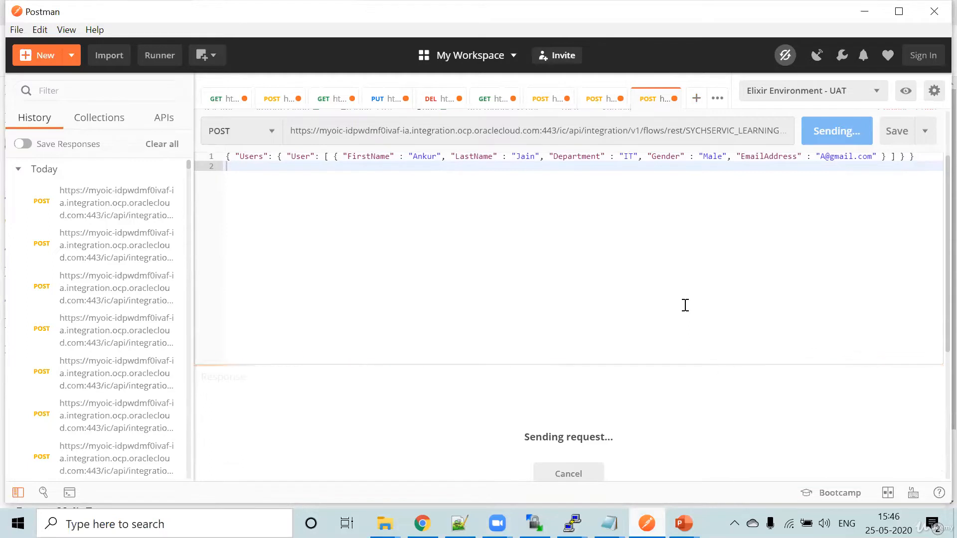
pyautogui.scroll(-1, 685, 305)
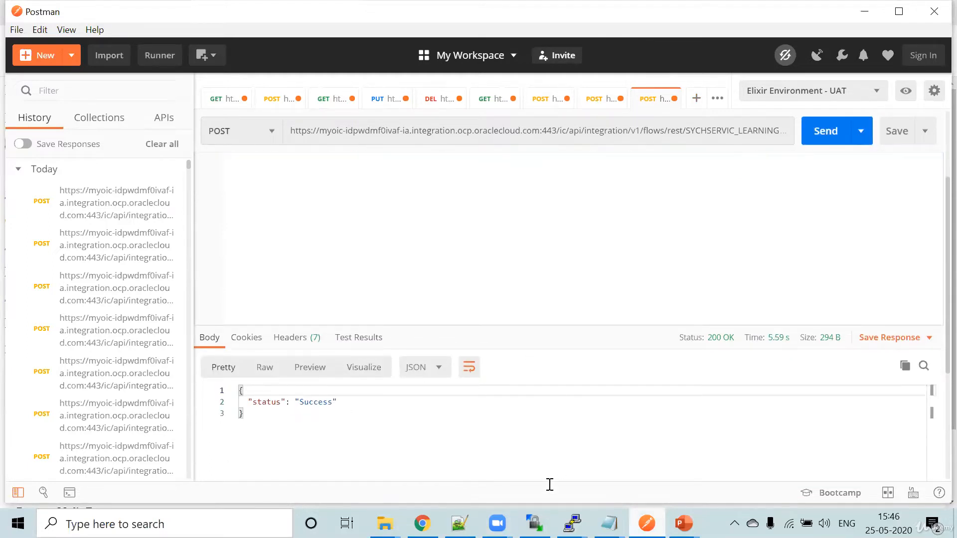
pyautogui.click(534, 524)
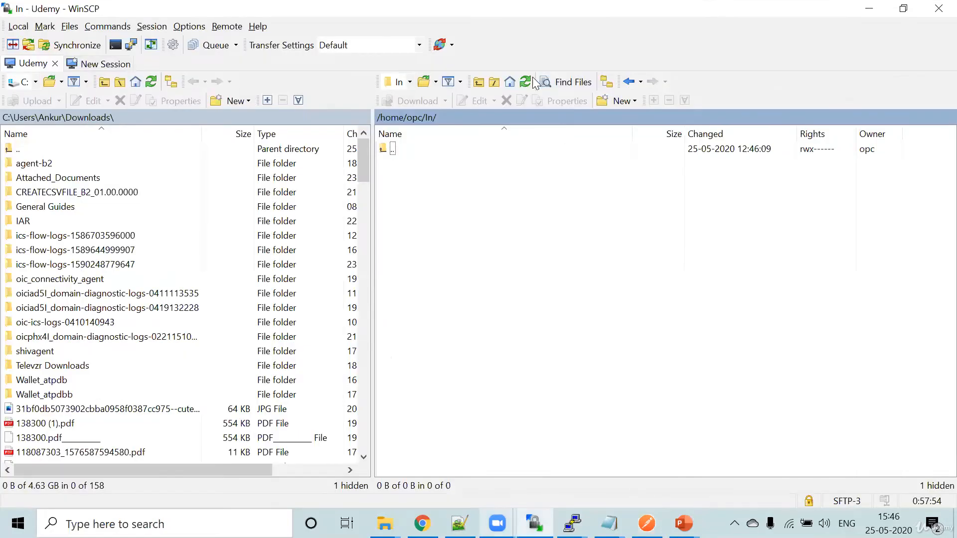
pyautogui.click(530, 82)
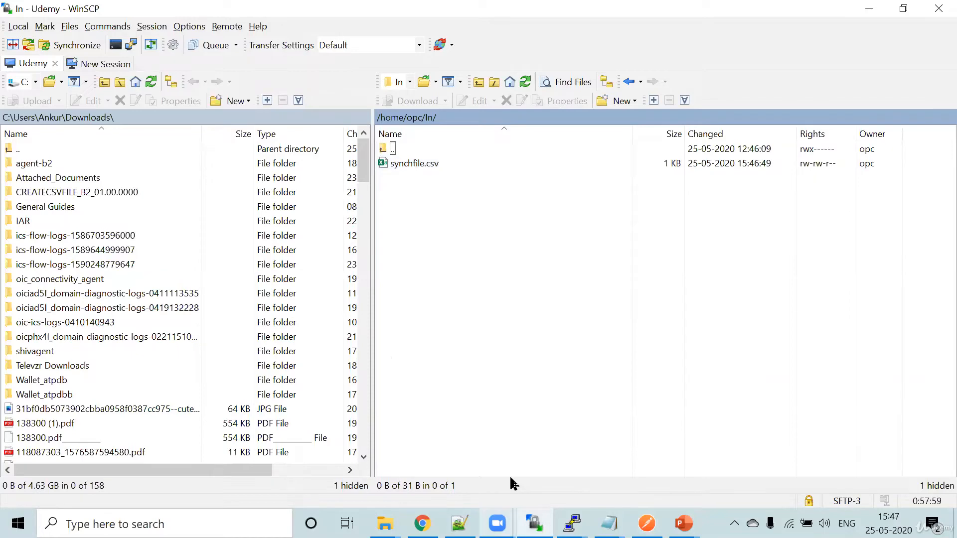
# - Switch to the PuTTY session of the connectivity agent and stop tailing nohup.out
pyautogui.click(423, 523)
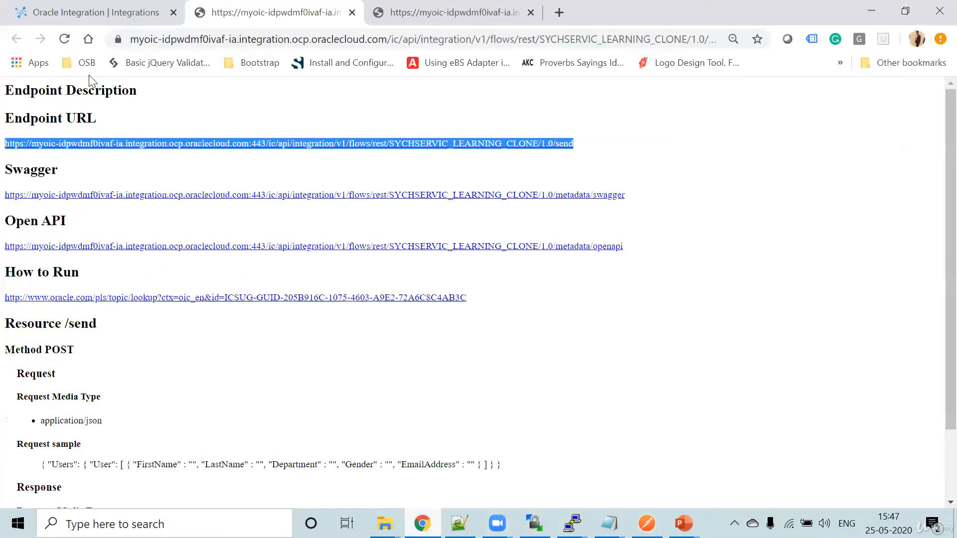
pyautogui.click(66, 7)
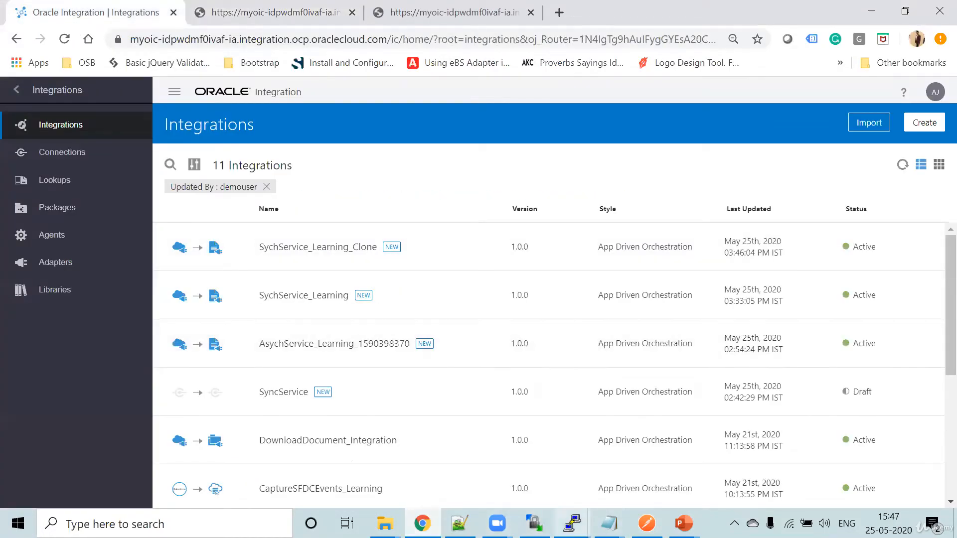
pyautogui.moveTo(572, 524)
pyautogui.click(642, 453)
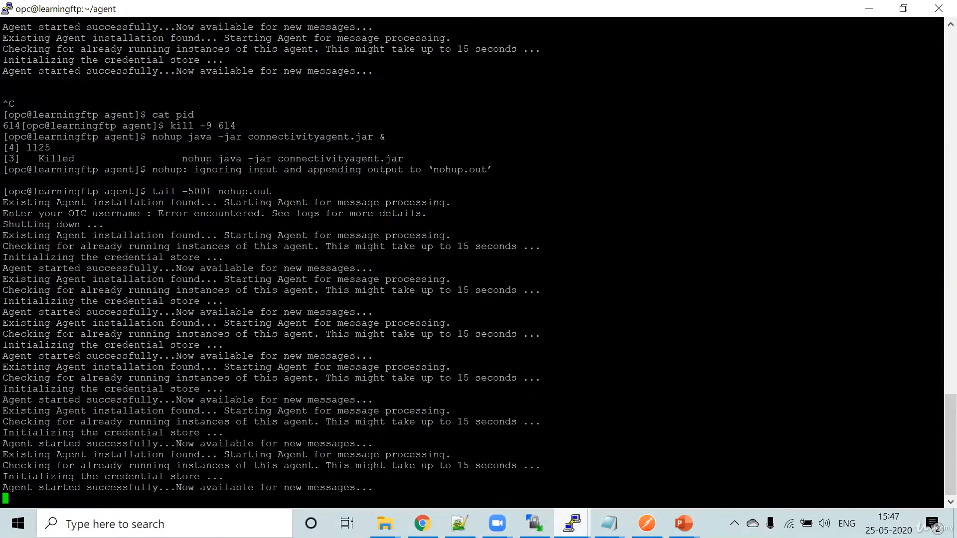
pyautogui.press('Return')
pyautogui.press('Return')
pyautogui.hotkey('ctrl', 'c')
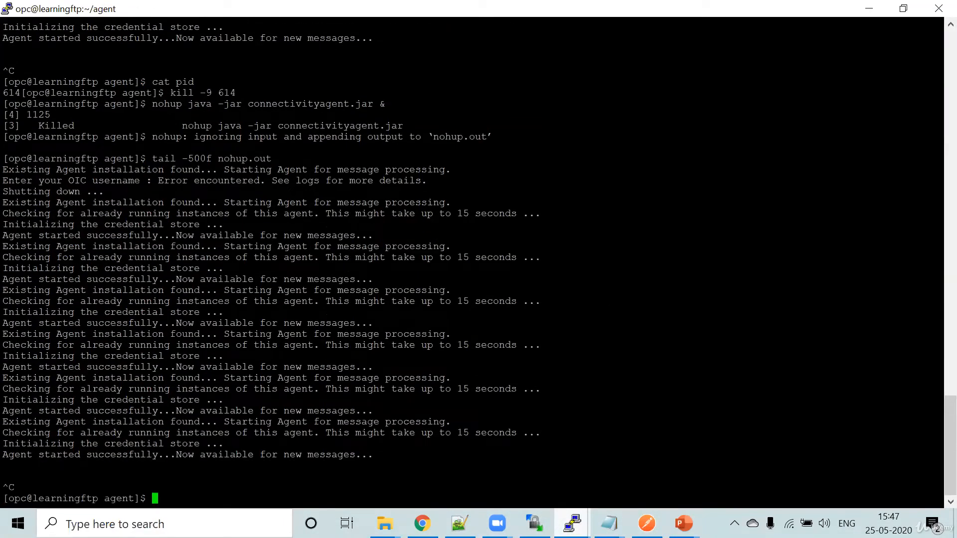
# - List the agent folder with ls -ltr and print the agent's process ID with cat pid
pyautogui.write('ls -ltr')
pyautogui.press('Return')
pyautogui.write('c')
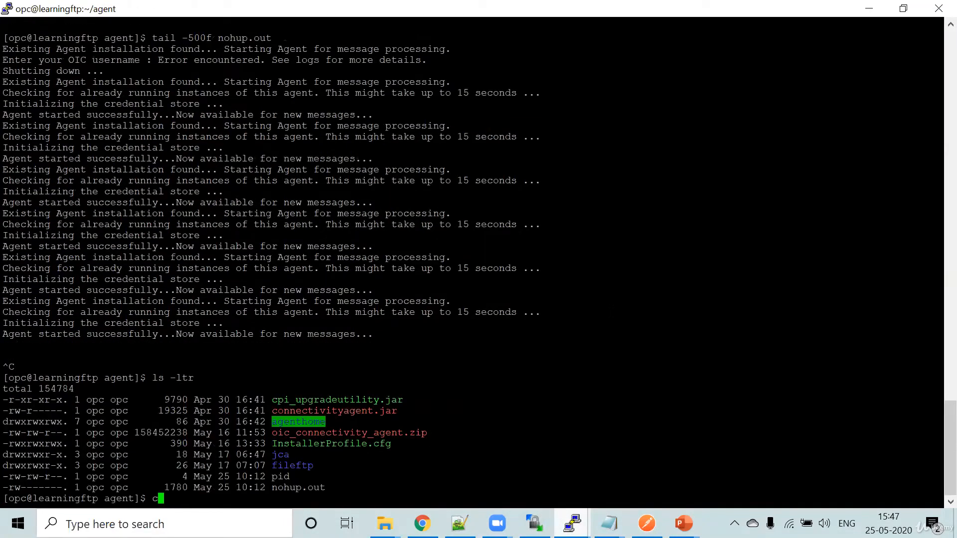
pyautogui.write('at pid')
pyautogui.press('Return')
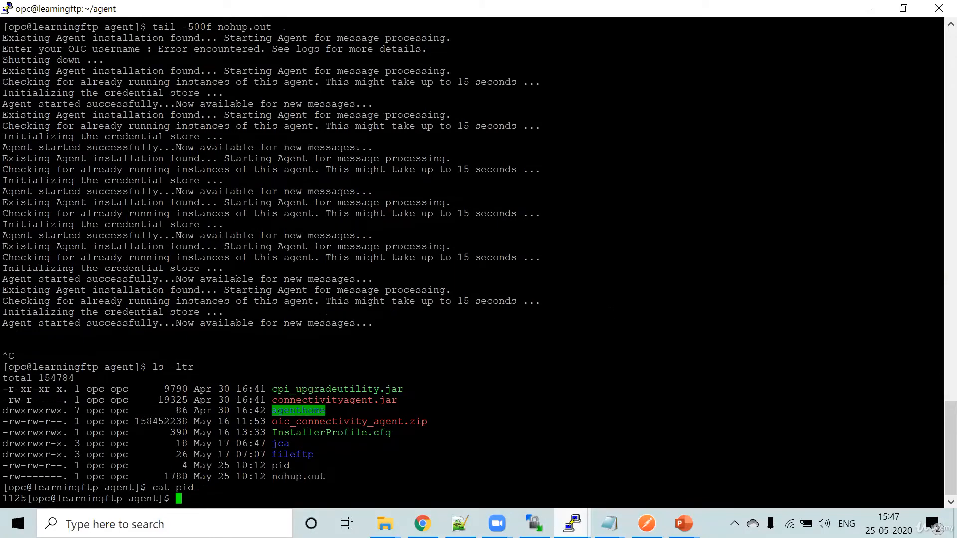
# - Terminate the connectivity agent process with kill -9 1125
pyautogui.write('kii')
pyautogui.press('BackSpace')
pyautogui.write('ll -9')
pyautogui.moveTo(27, 498); pyautogui.dragTo(2, 498)
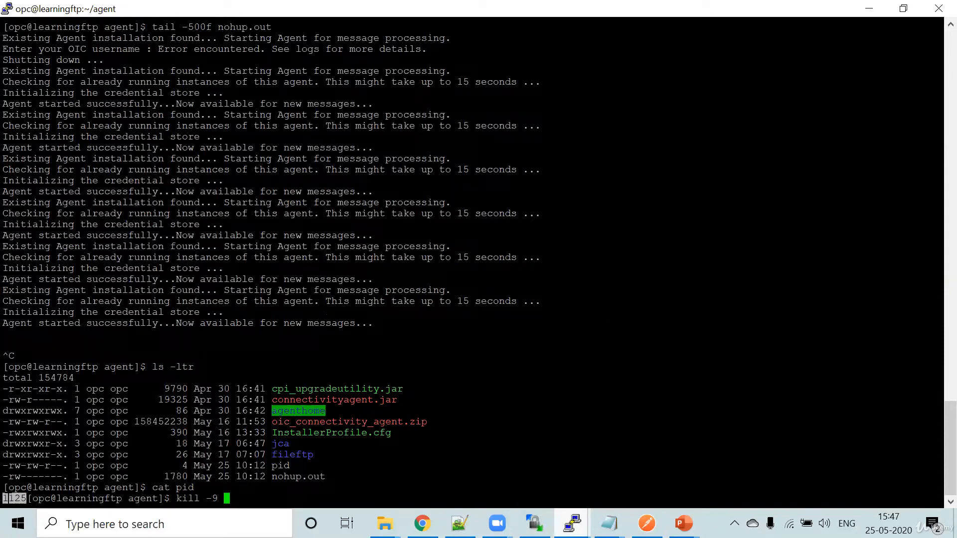
pyautogui.press('shift+Insert')
pyautogui.press('Return')
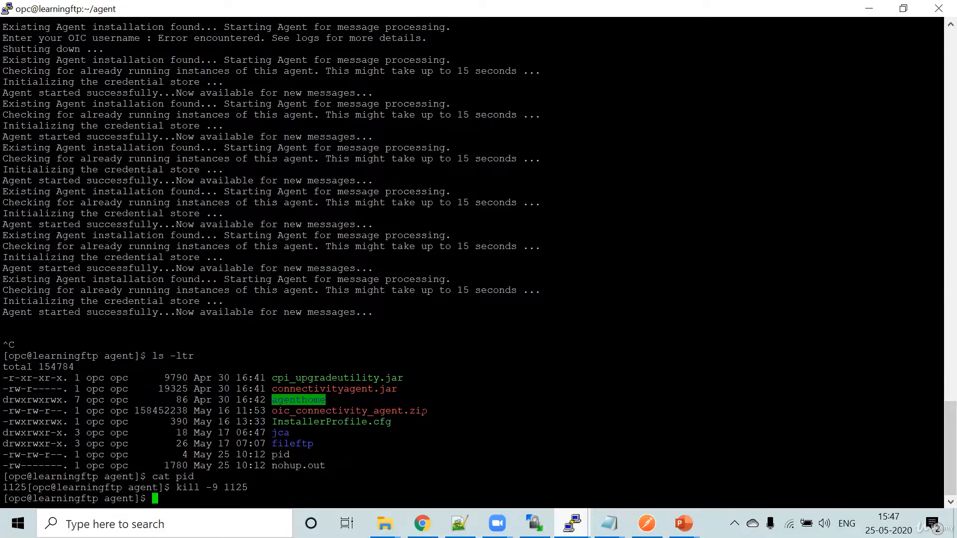
pyautogui.press('Return')
pyautogui.press('Return')
pyautogui.press('Return')
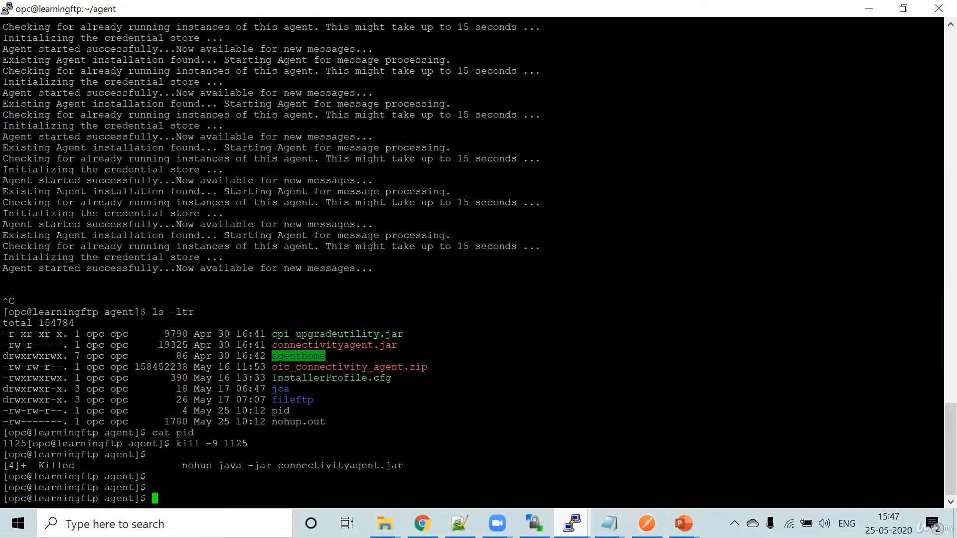
pyautogui.press('Return')
pyautogui.press('Return')
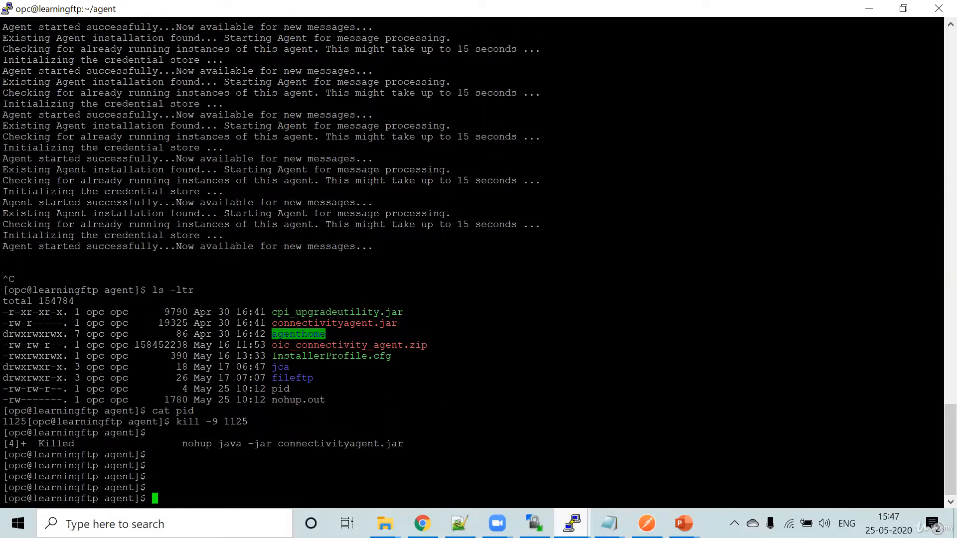
# - Resend the clone's POST request in Postman and examine the response's status, reason, error-code and error-description fields
pyautogui.hotkey('alt', 'Tab')
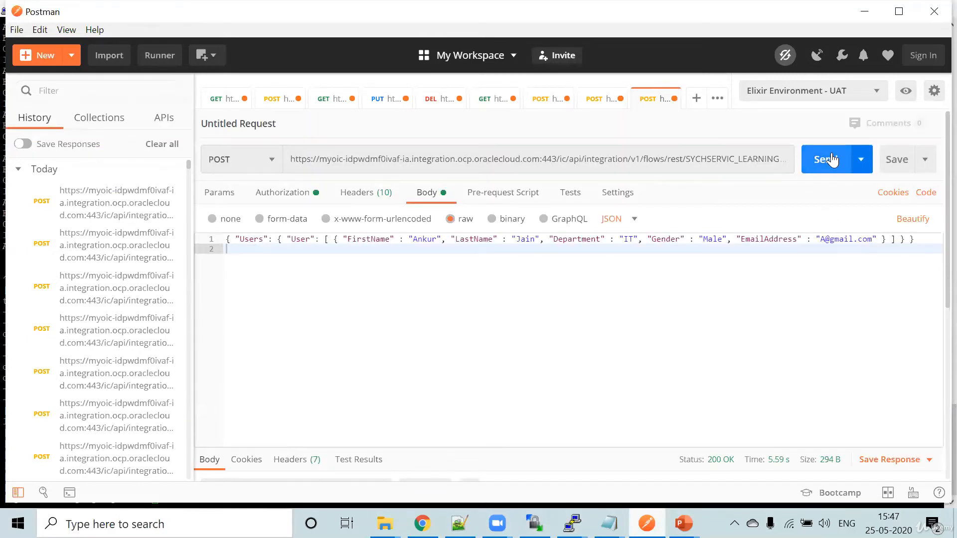
pyautogui.click(831, 159)
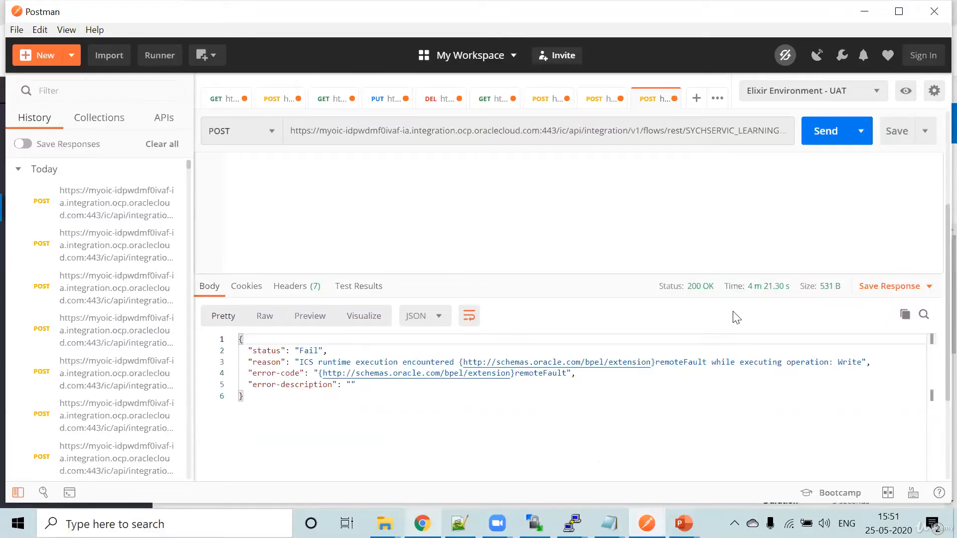
pyautogui.doubleClick(265, 352)
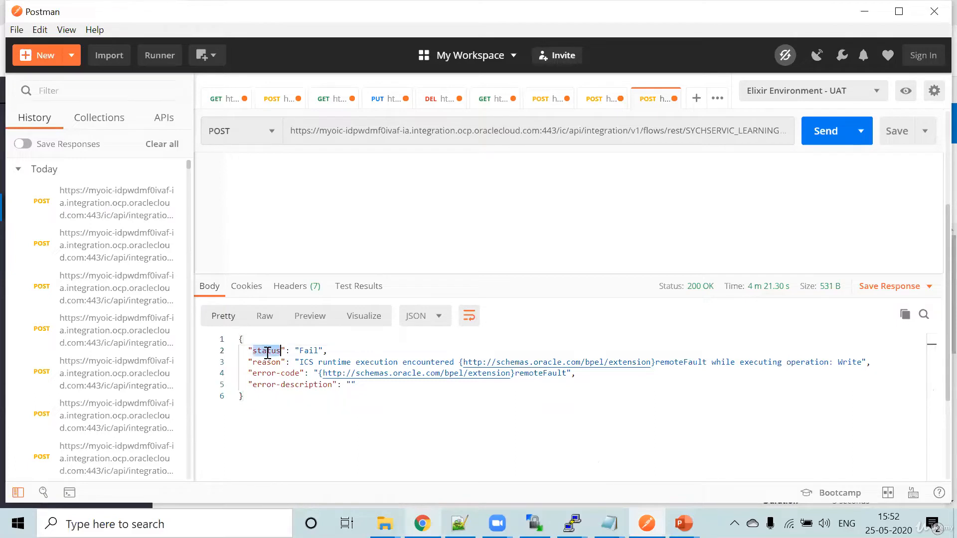
pyautogui.doubleClick(266, 362)
pyautogui.doubleClick(276, 373)
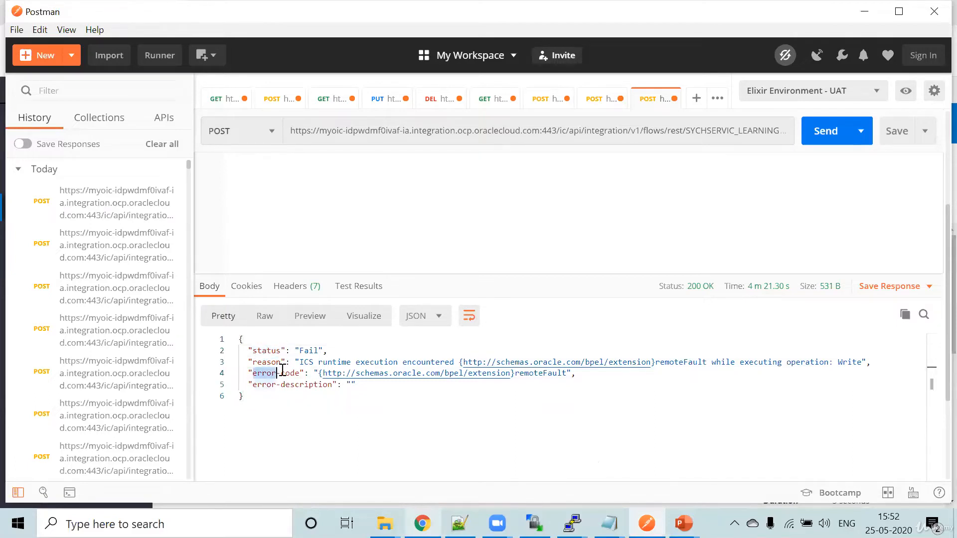
pyautogui.click(315, 393)
pyautogui.click(352, 385)
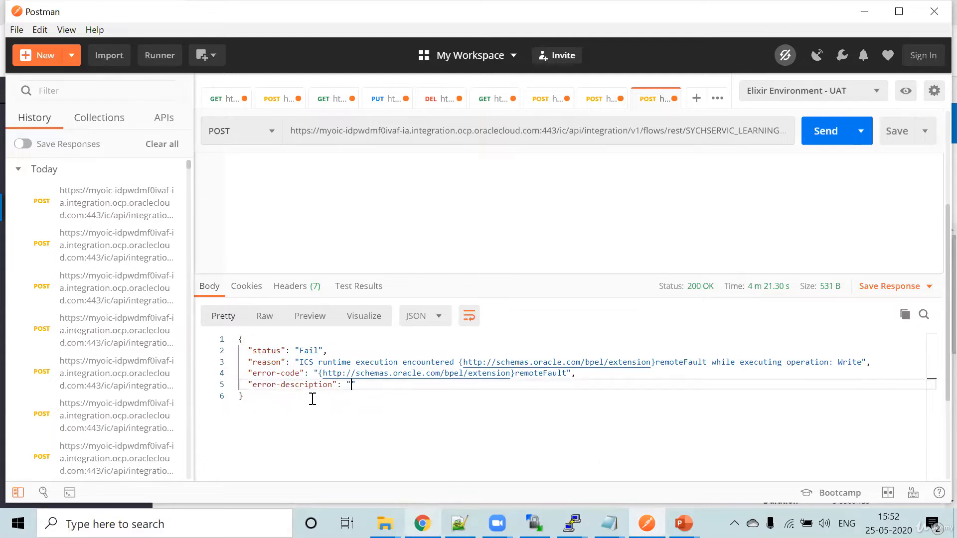
# - Switch to Oracle Integration in Chrome, go to the integrations list, and deactivate SychService_Learning_Clone
pyautogui.hotkey('alt', 'Tab')
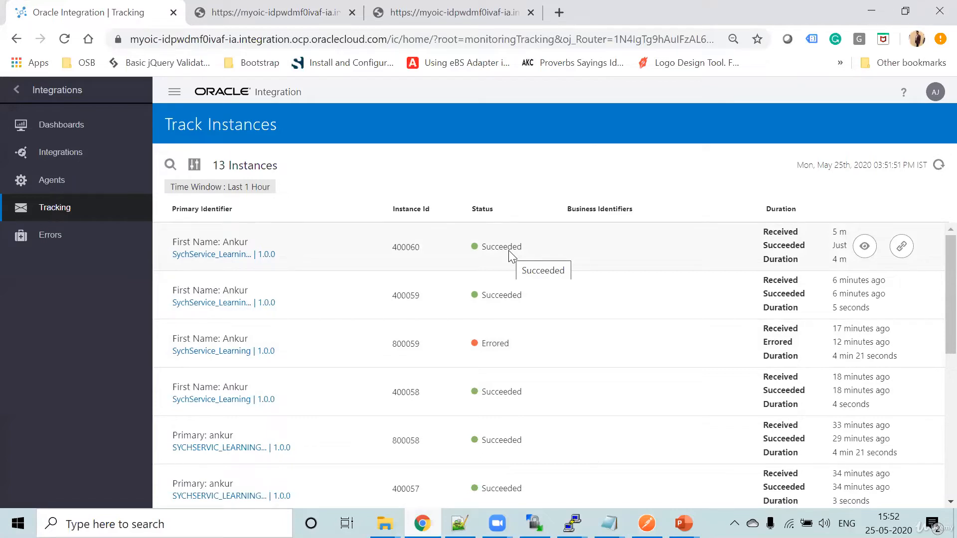
pyautogui.click(18, 91)
pyautogui.click(17, 89)
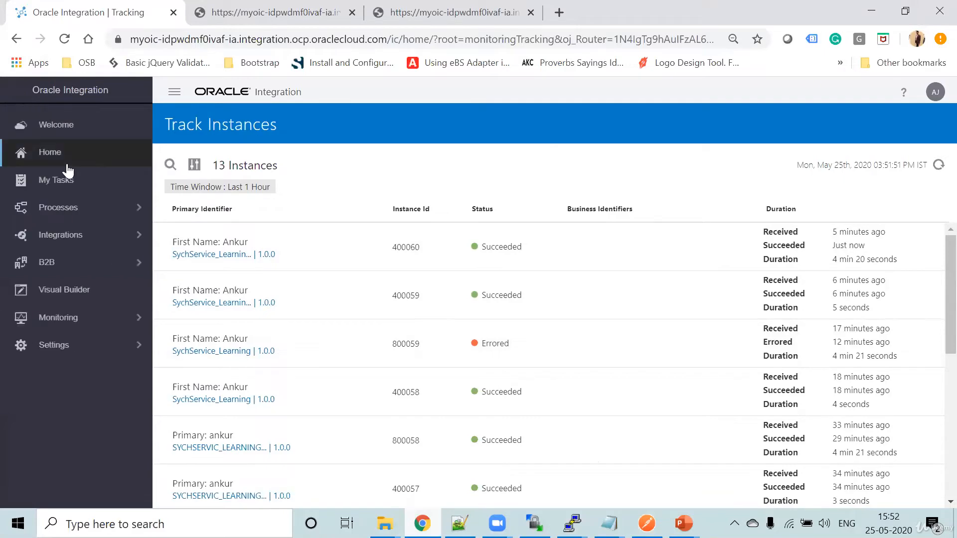
pyautogui.click(76, 231)
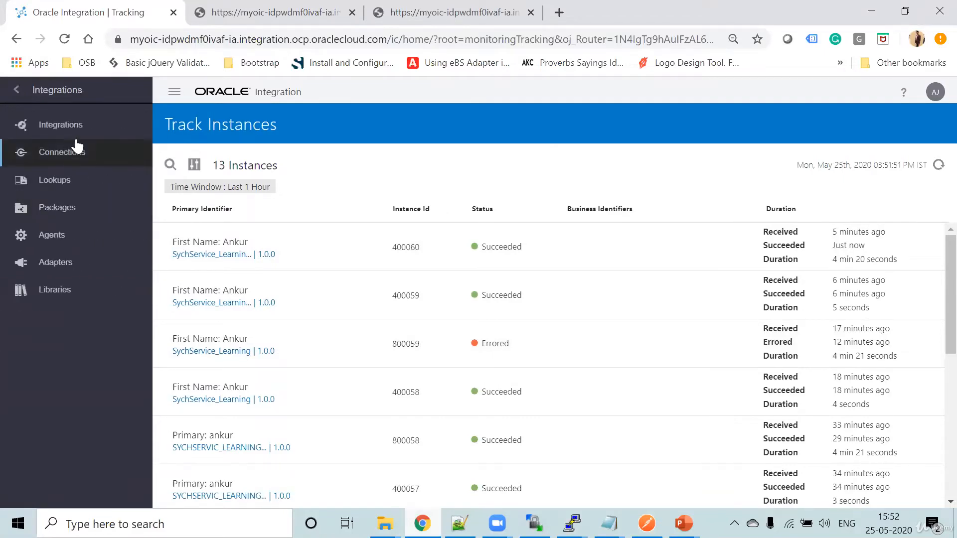
pyautogui.click(69, 127)
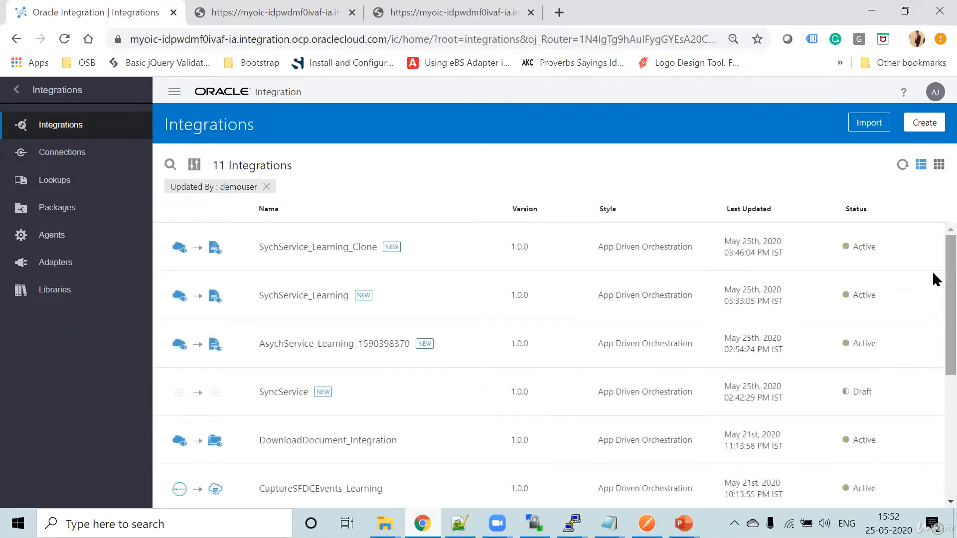
pyautogui.click(830, 249)
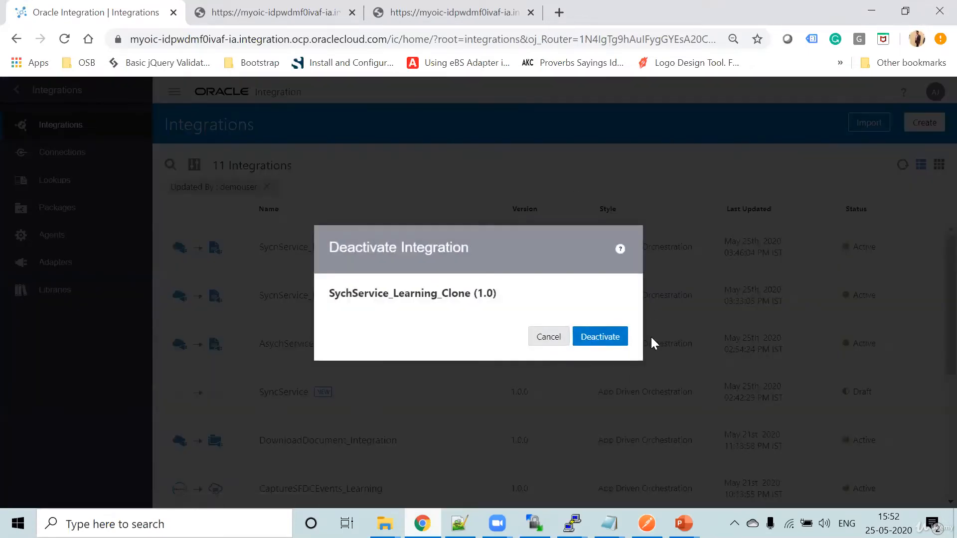
pyautogui.click(610, 340)
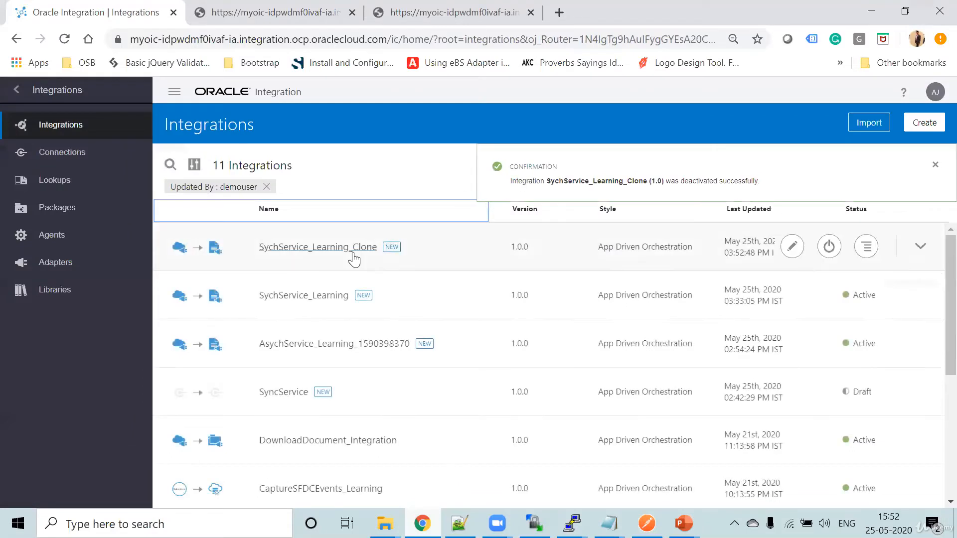
# - Open the Map to Send mapping in SychService_Learning_Clone's default fault handler and expand the response-wrapper and $ScopeActivityFaultObject fault nodes
pyautogui.click(317, 249)
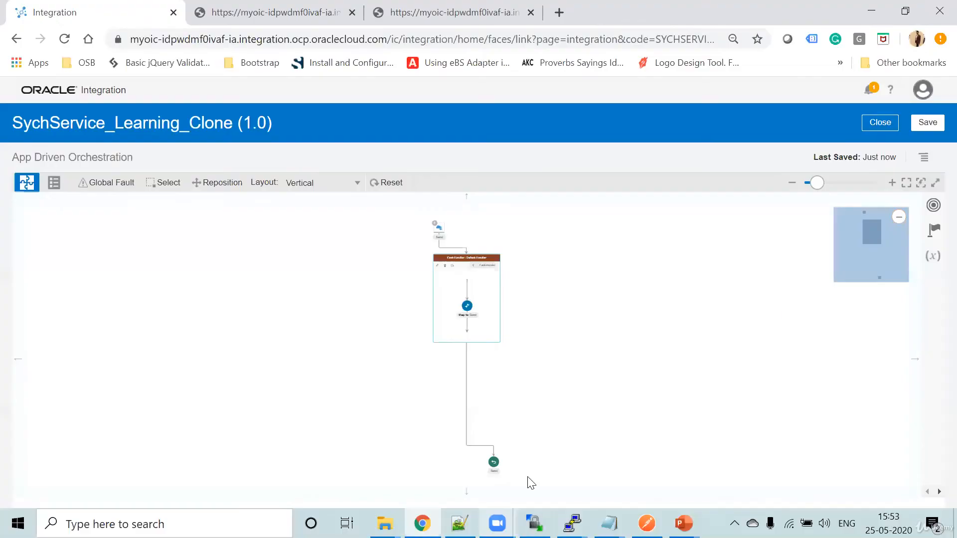
pyautogui.click(892, 183)
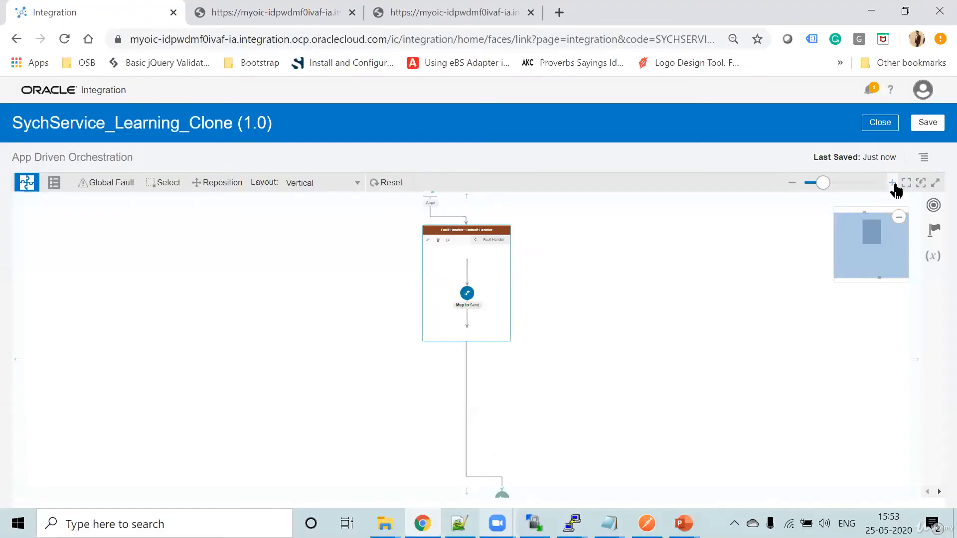
pyautogui.click(893, 183)
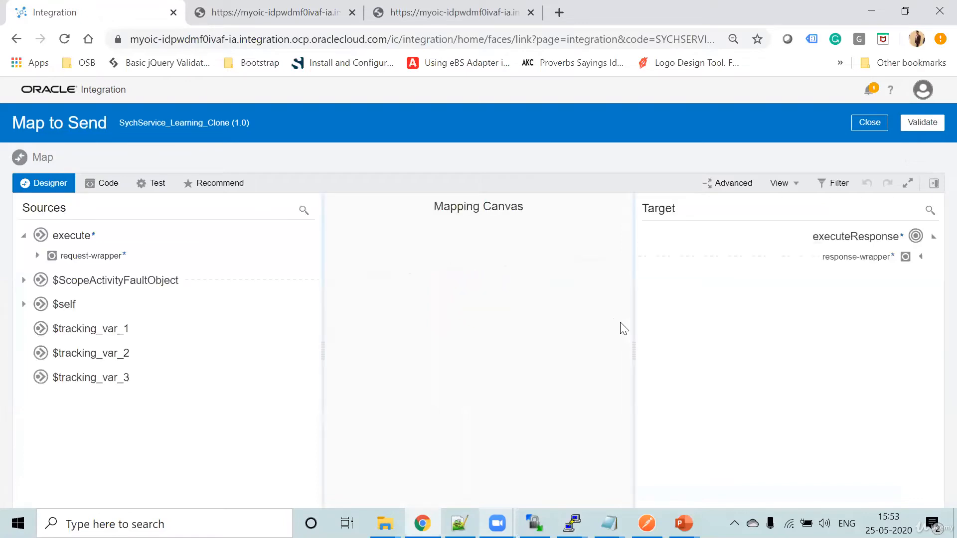
pyautogui.click(920, 257)
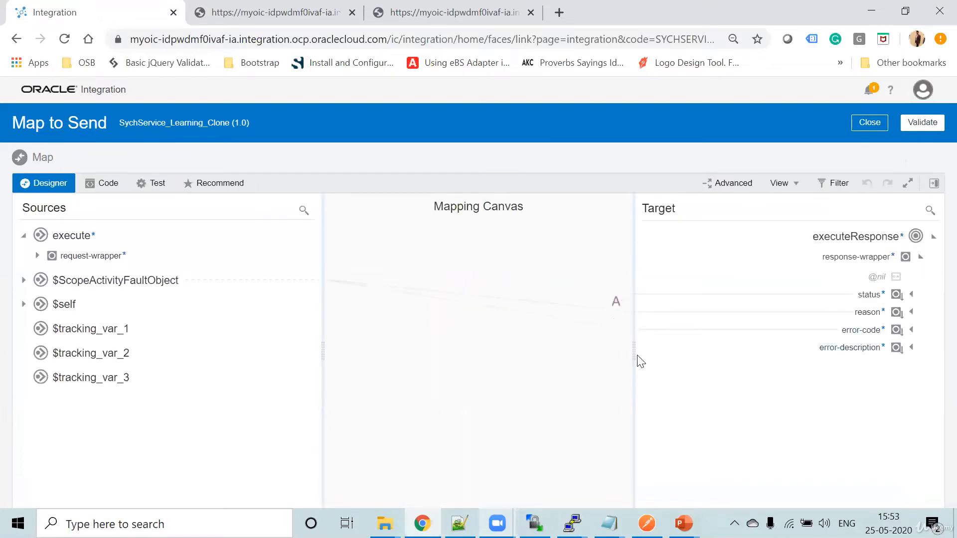
pyautogui.click(25, 281)
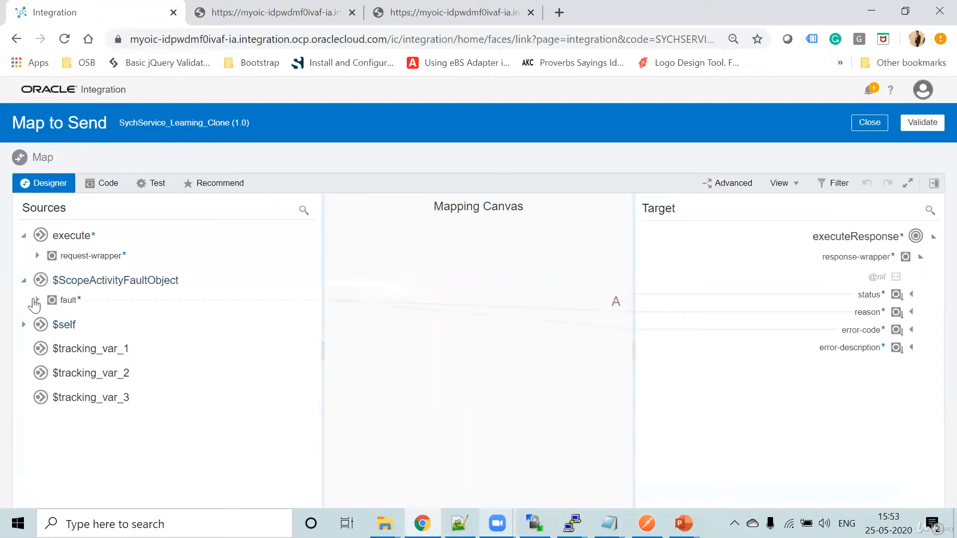
pyautogui.click(37, 300)
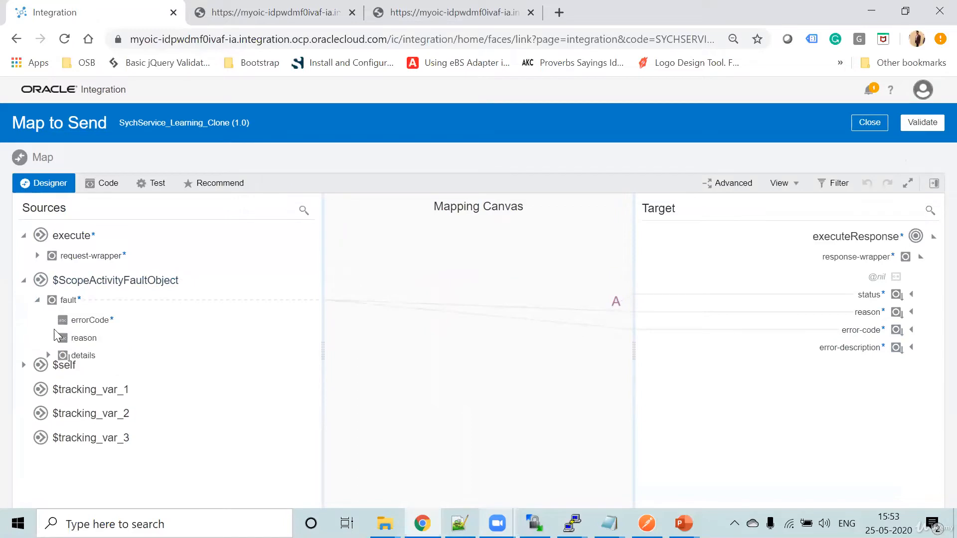
# - Map the fault's details element to error-description, then validate the mapping and close it
pyautogui.click(850, 350)
pyautogui.rightClick(850, 352)
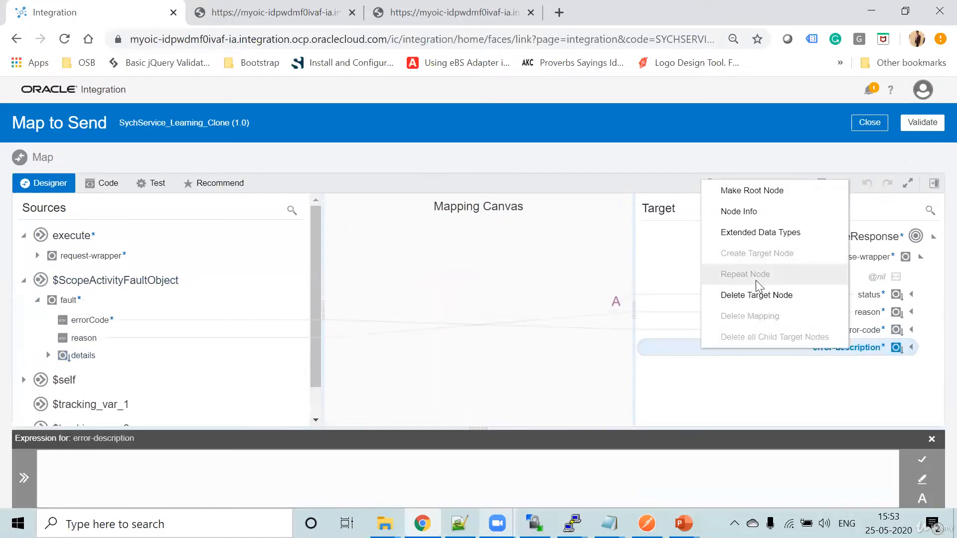
pyautogui.click(913, 351)
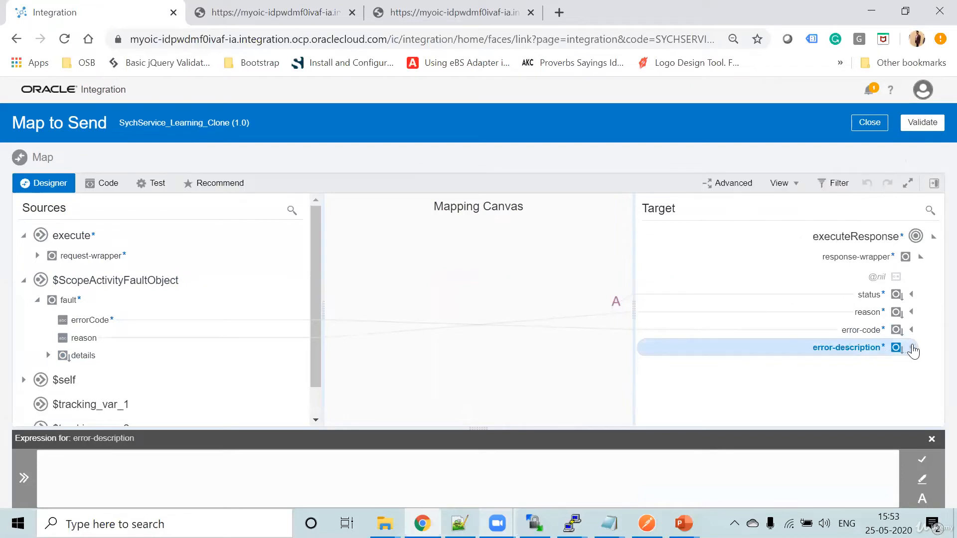
pyautogui.click(913, 348)
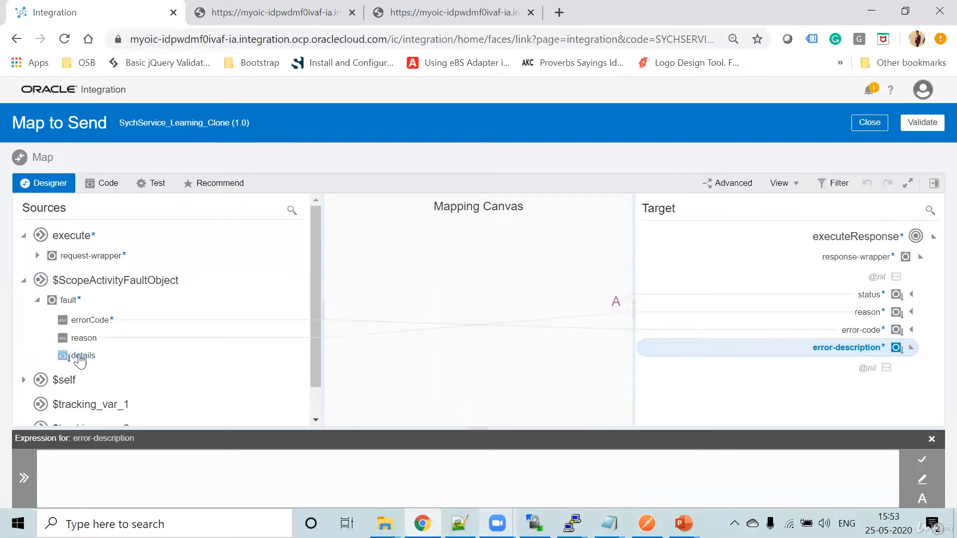
pyautogui.moveTo(79, 357); pyautogui.dragTo(151, 480)
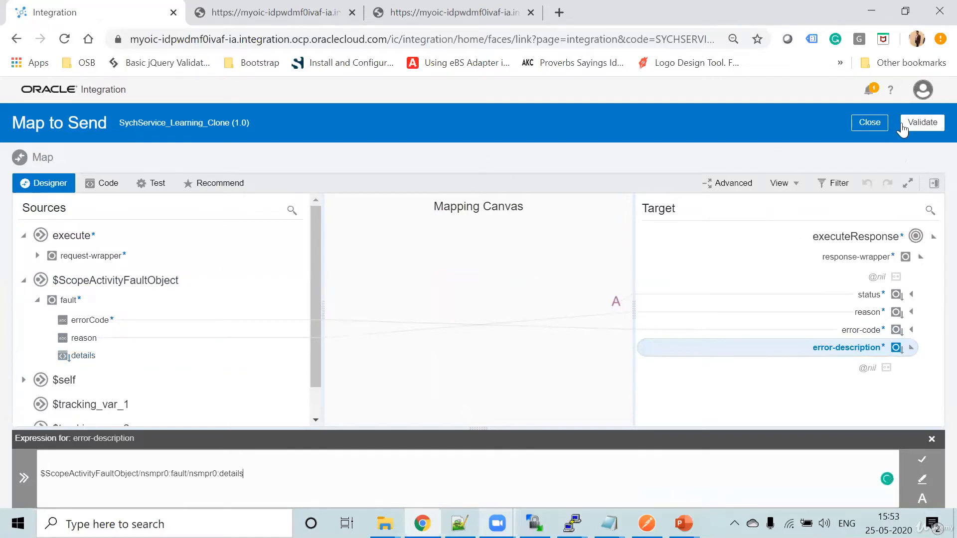
pyautogui.click(922, 459)
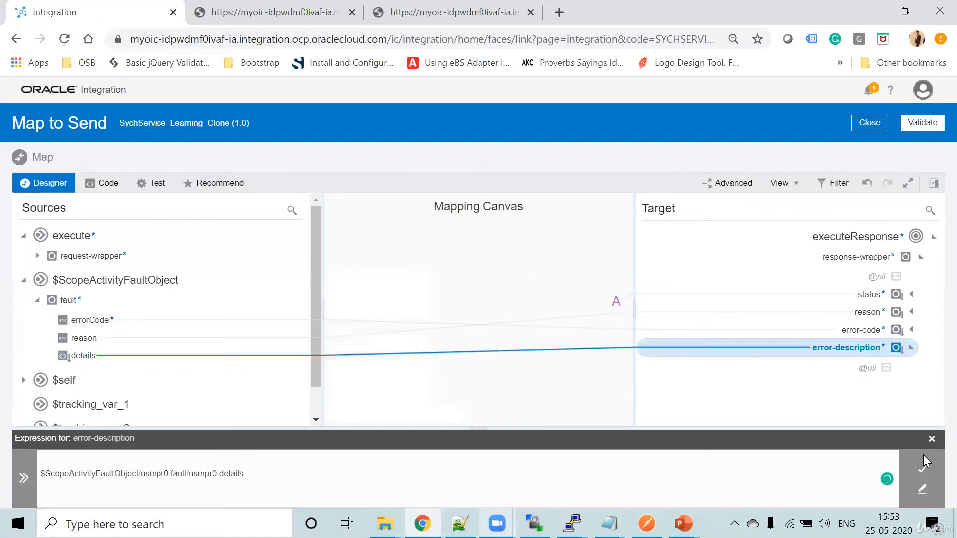
pyautogui.click(921, 124)
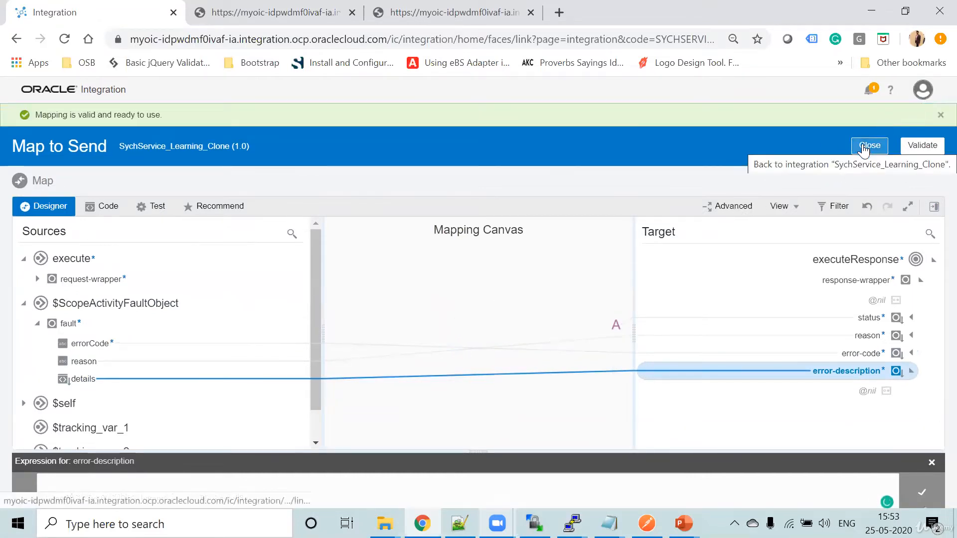
pyautogui.click(865, 149)
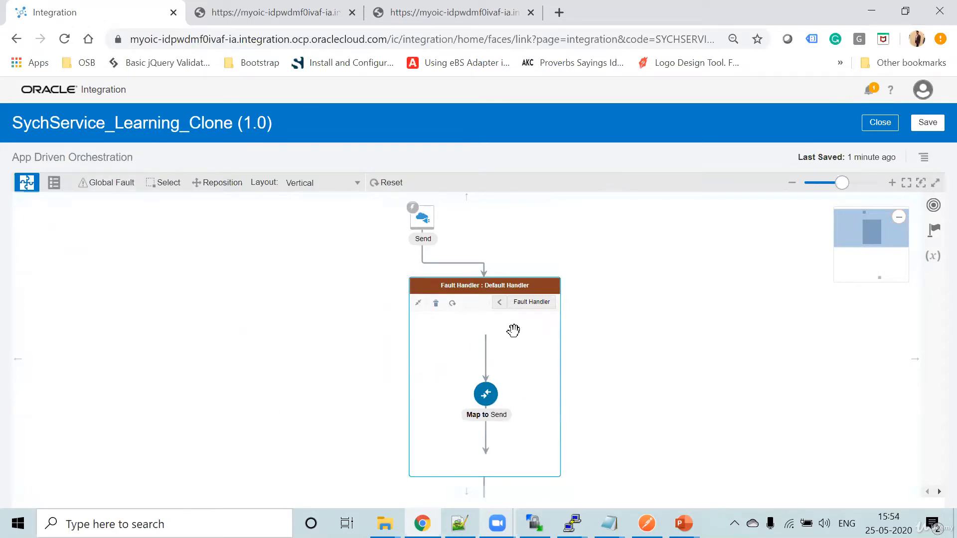
# - Open the clone's global fault flow and add a Notification action named GlobalFaultHandler below the Global Fault node
pyautogui.click(111, 184)
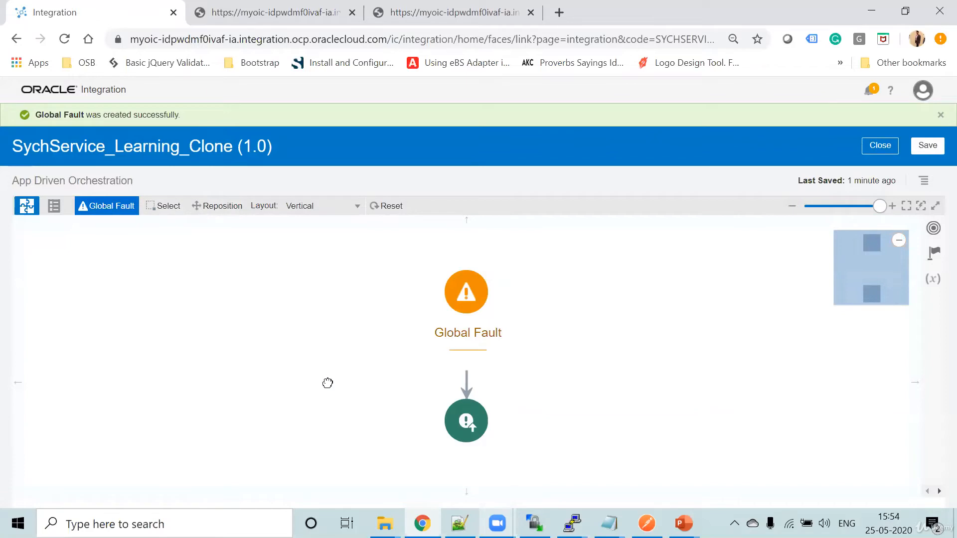
pyautogui.moveTo(327, 384); pyautogui.dragTo(273, 352)
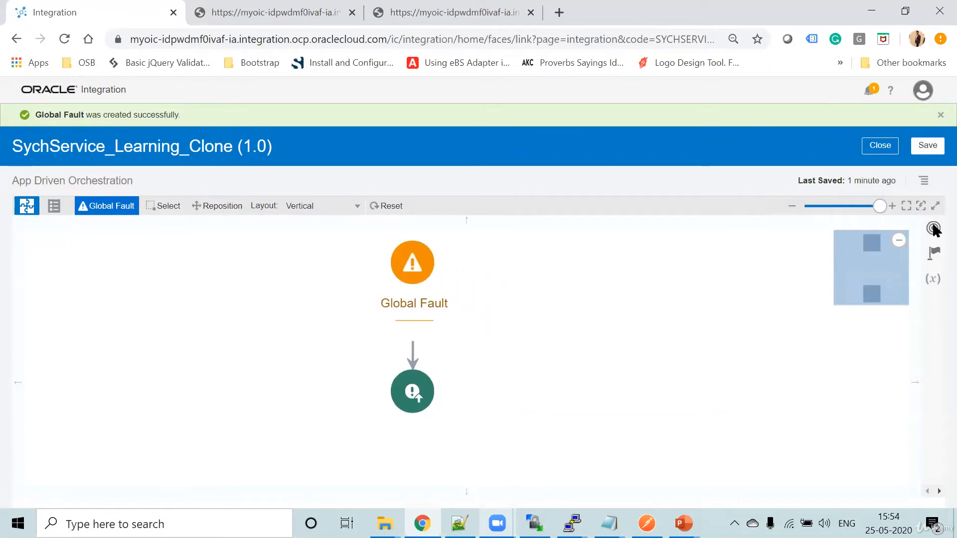
pyautogui.click(934, 253)
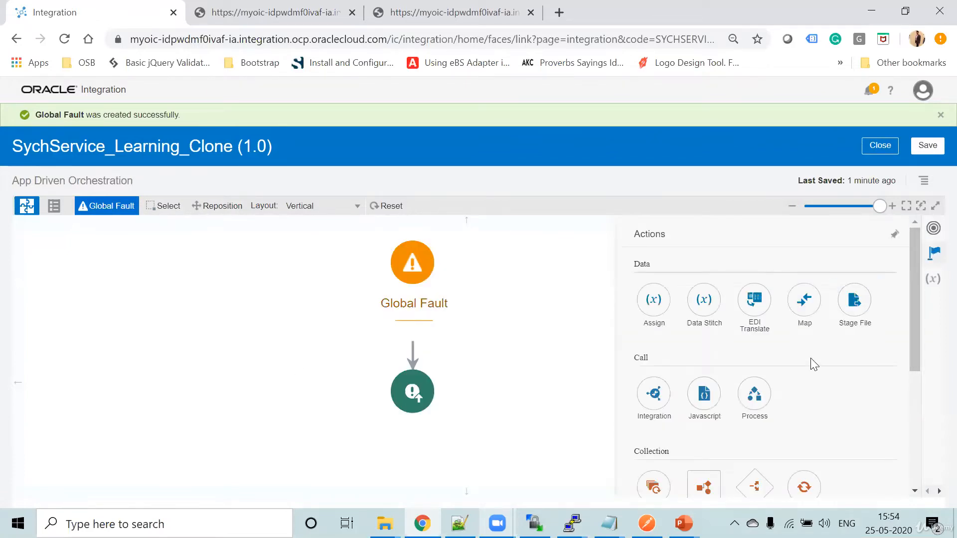
pyautogui.scroll(-2, 810, 358)
pyautogui.scroll(-2, 811, 358)
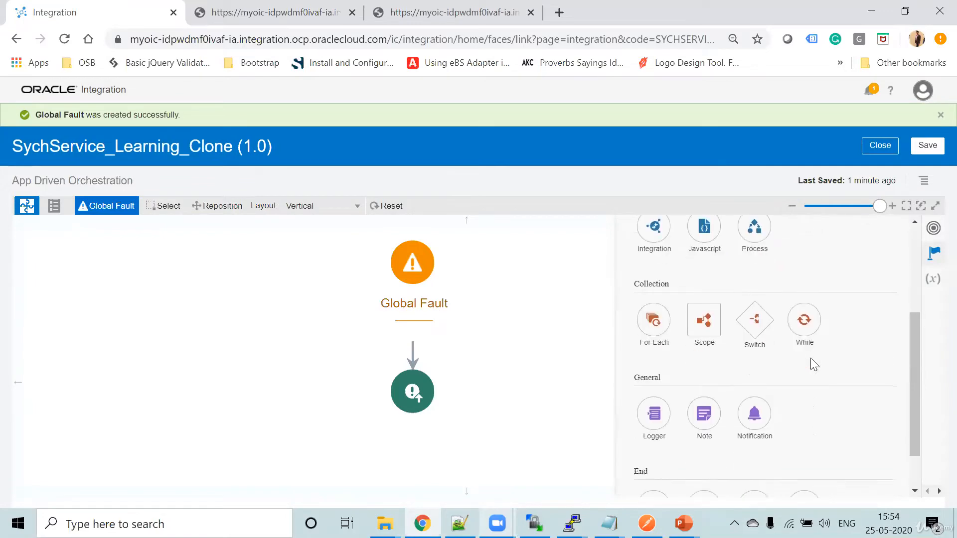
pyautogui.moveTo(755, 423); pyautogui.dragTo(402, 319)
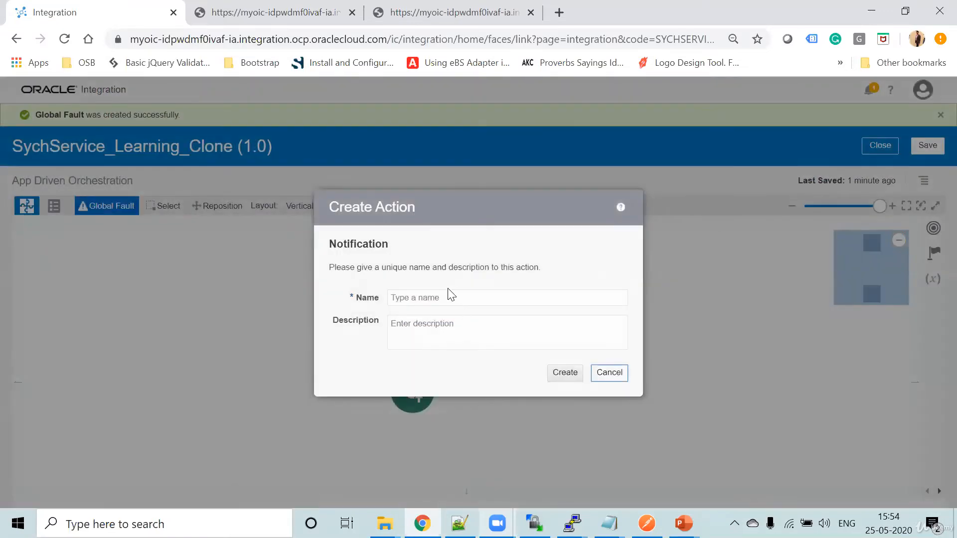
pyautogui.click(438, 297)
pyautogui.write('GlobalFaultHandler')
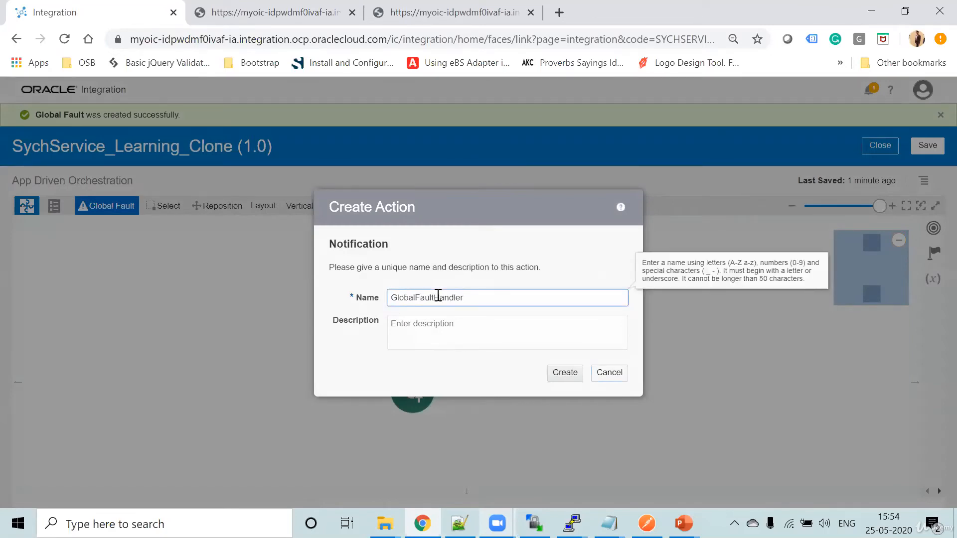
pyautogui.click(582, 375)
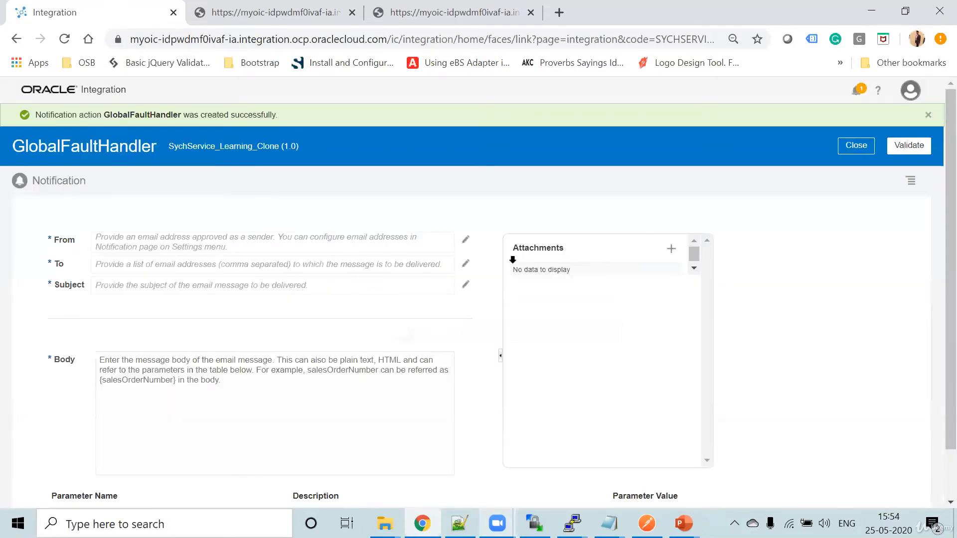
# - Set the notification's From expression to the no-reply sender email address in single quotes
pyautogui.click(466, 240)
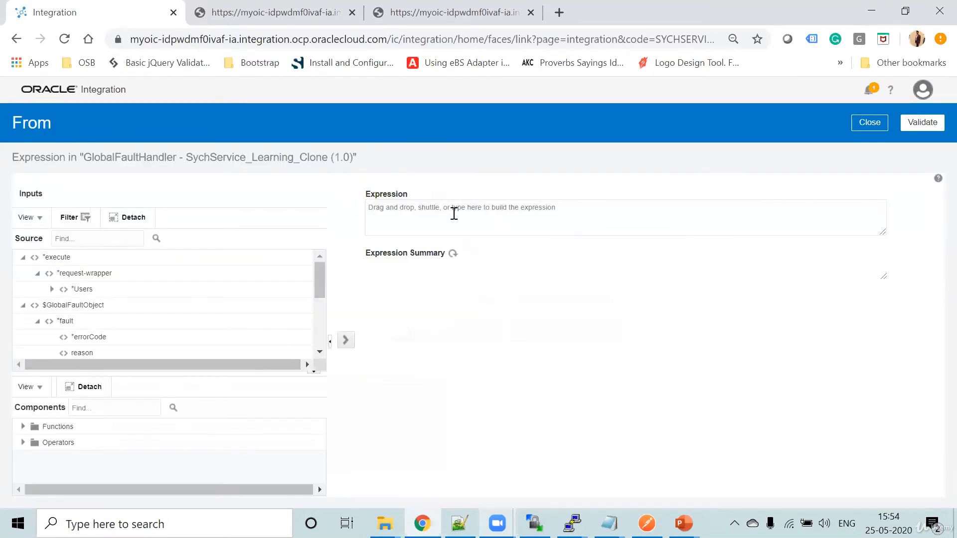
pyautogui.click(454, 212)
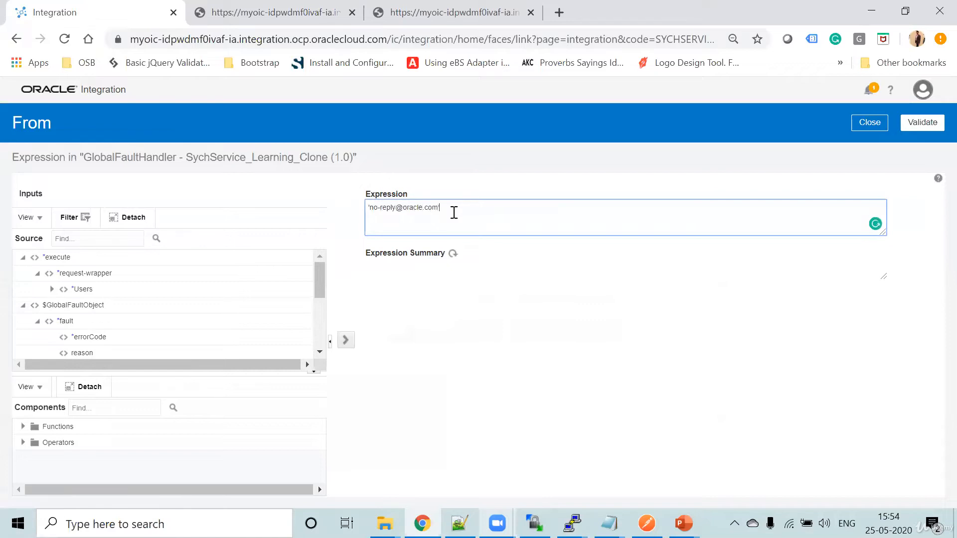
pyautogui.click(453, 254)
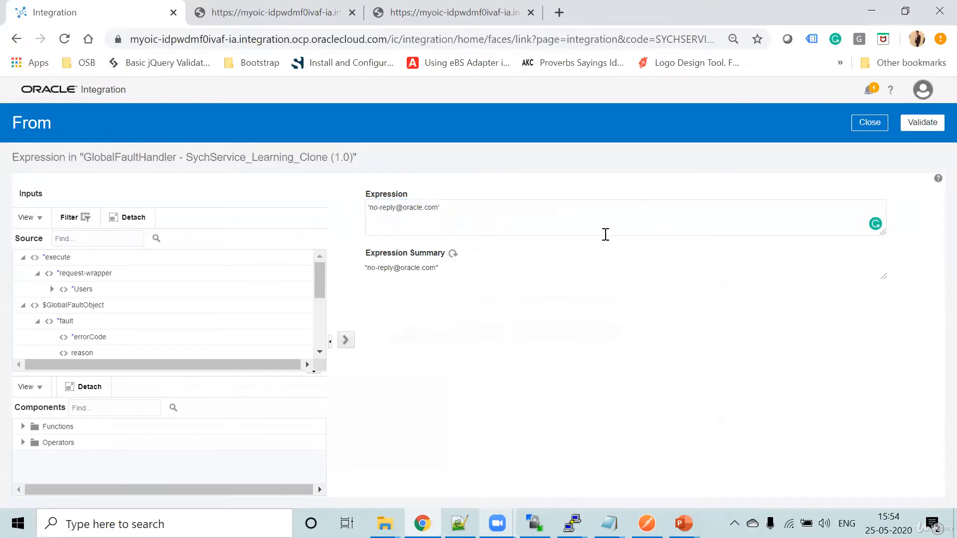
pyautogui.click(870, 123)
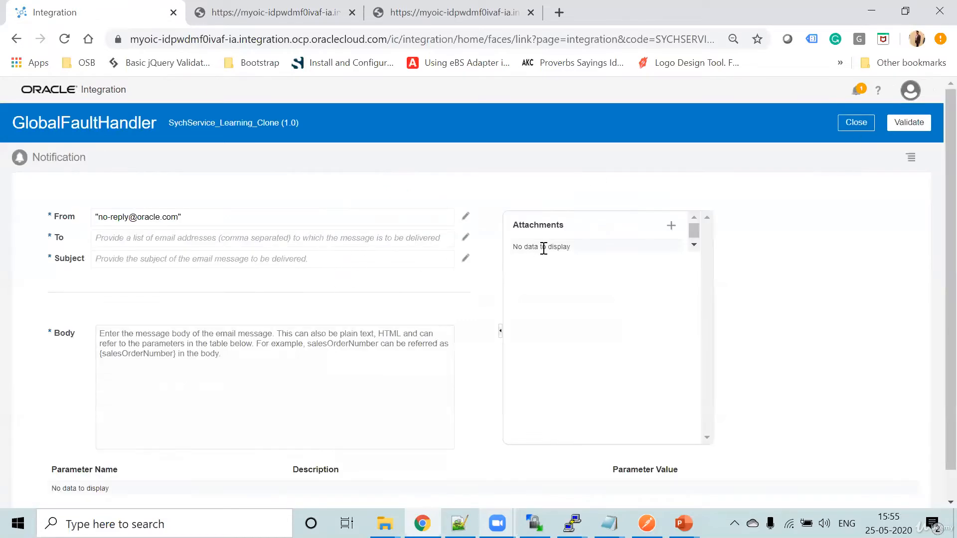
# - Set the notification's To expression to the recipient's email address in single quotes
pyautogui.click(466, 237)
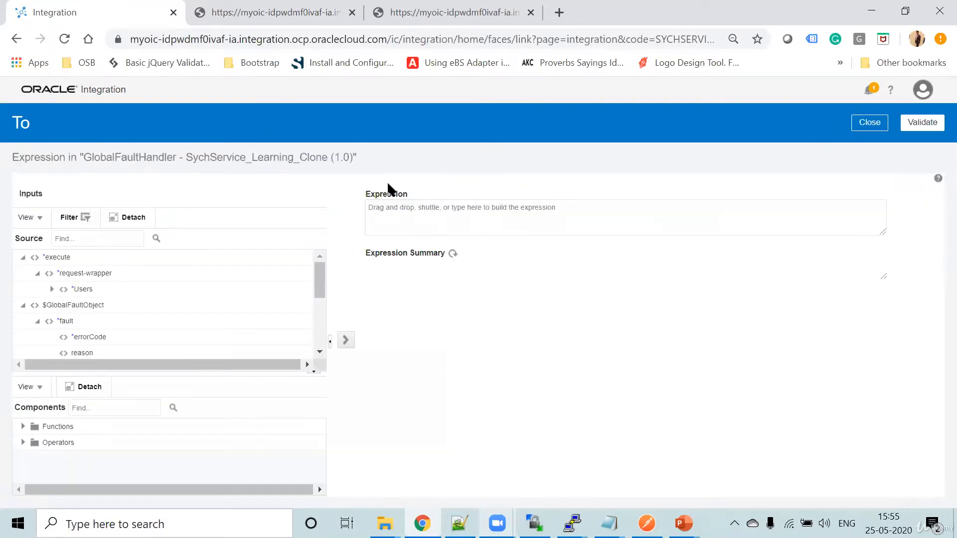
pyautogui.click(423, 215)
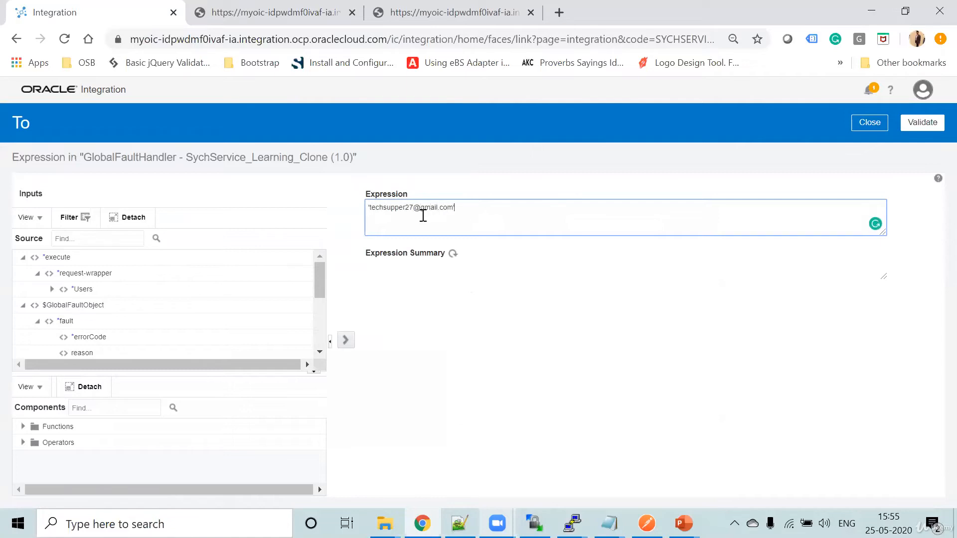
pyautogui.click(453, 254)
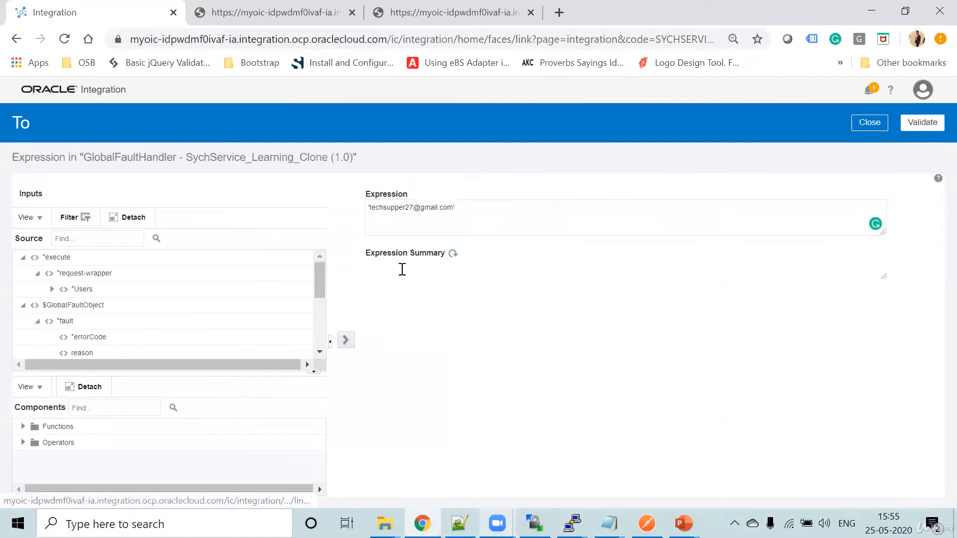
pyautogui.click(455, 208)
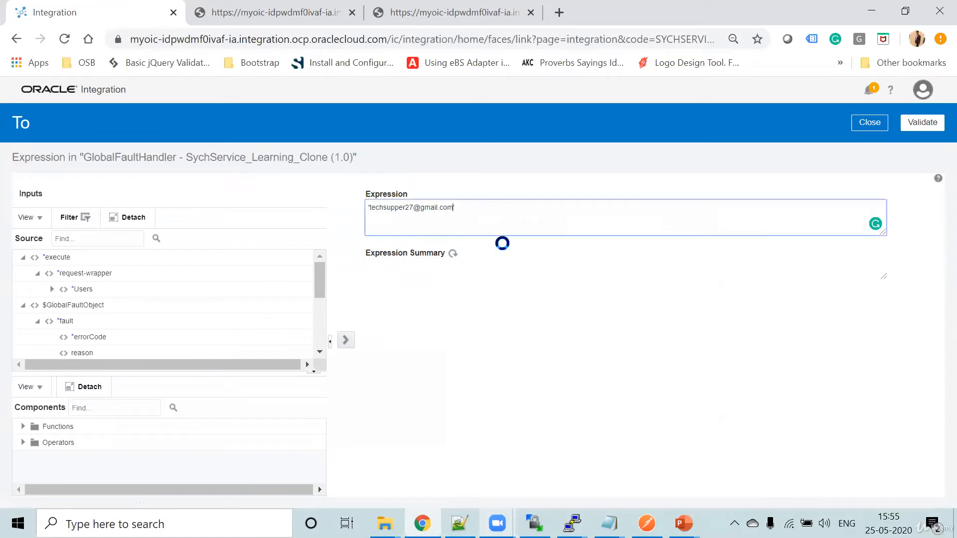
pyautogui.click(870, 124)
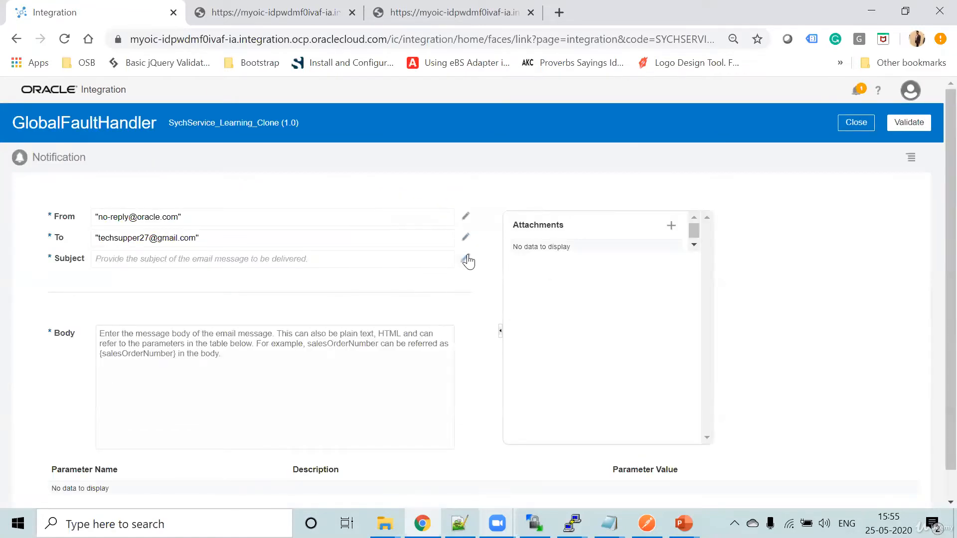
# - Build the notification's Subject expression as concat('Integration got failed ', name), using the integration name from the $self metadata, and refresh its summary
pyautogui.click(467, 255)
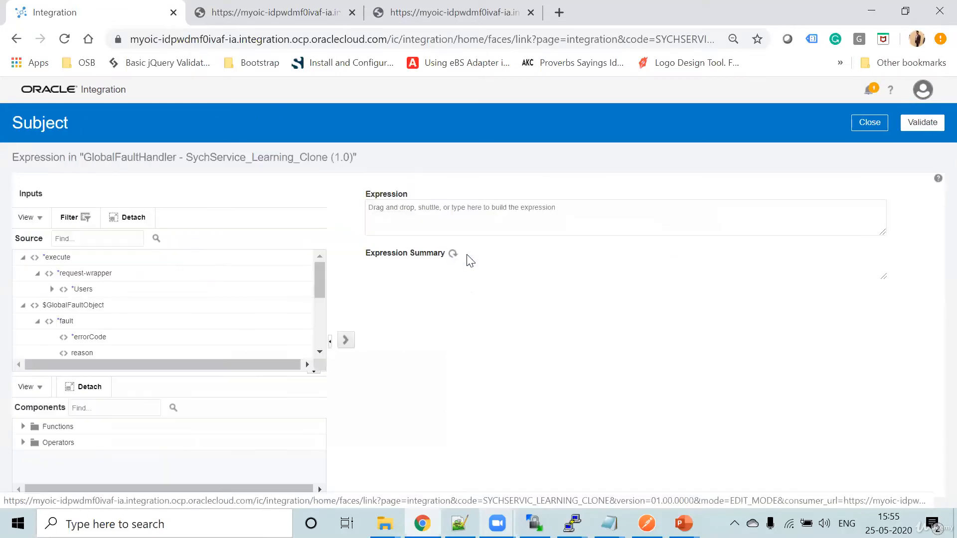
pyautogui.click(428, 223)
pyautogui.write("concat('Integration got failed ',")
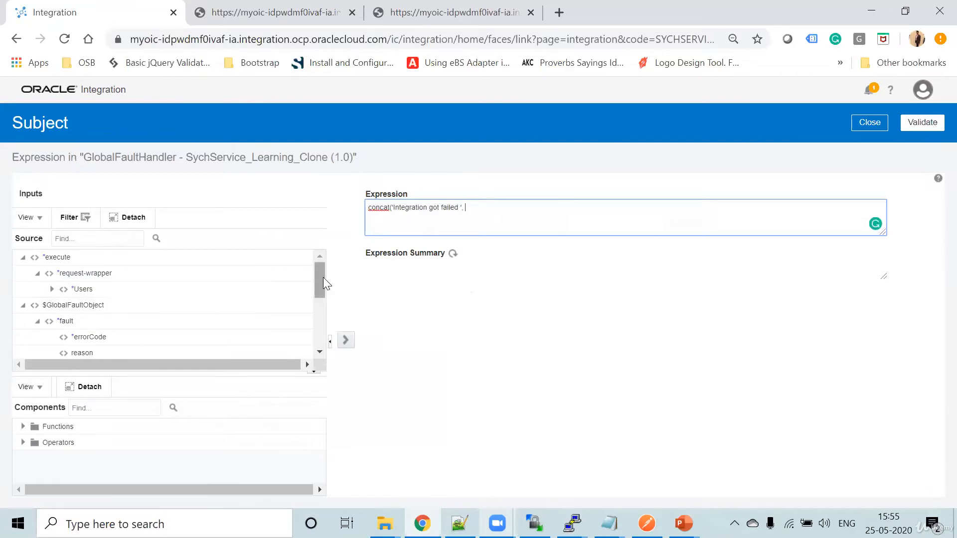
pyautogui.moveTo(320, 284); pyautogui.dragTo(318, 323)
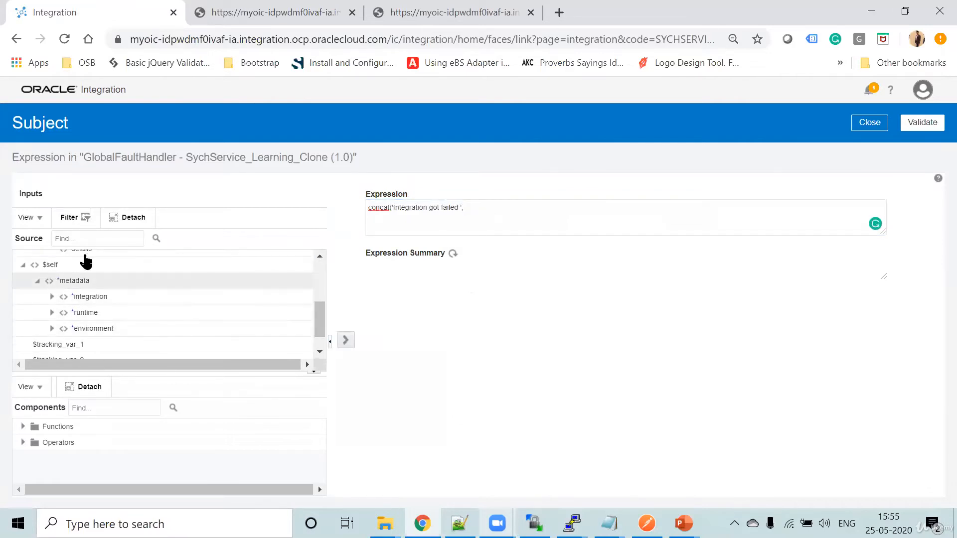
pyautogui.click(51, 298)
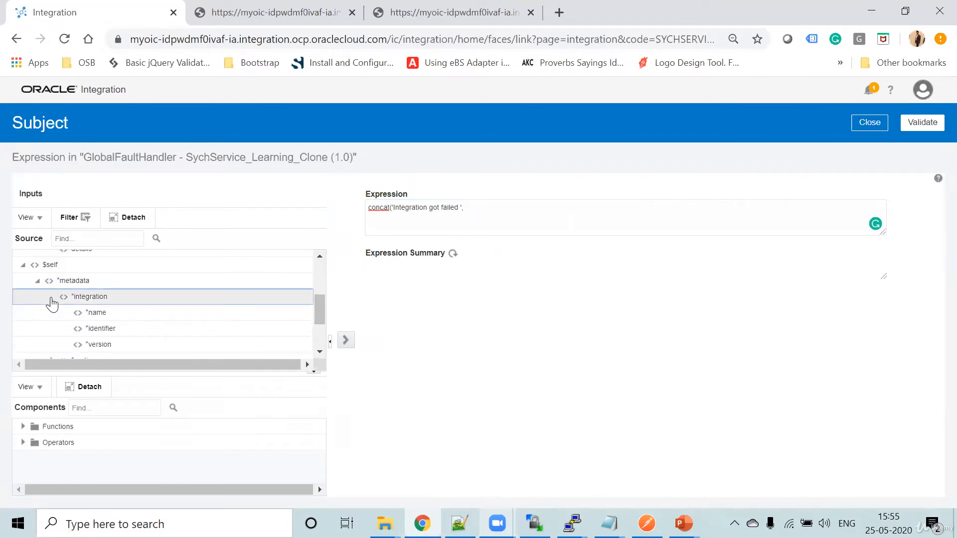
pyautogui.moveTo(93, 311); pyautogui.dragTo(523, 207)
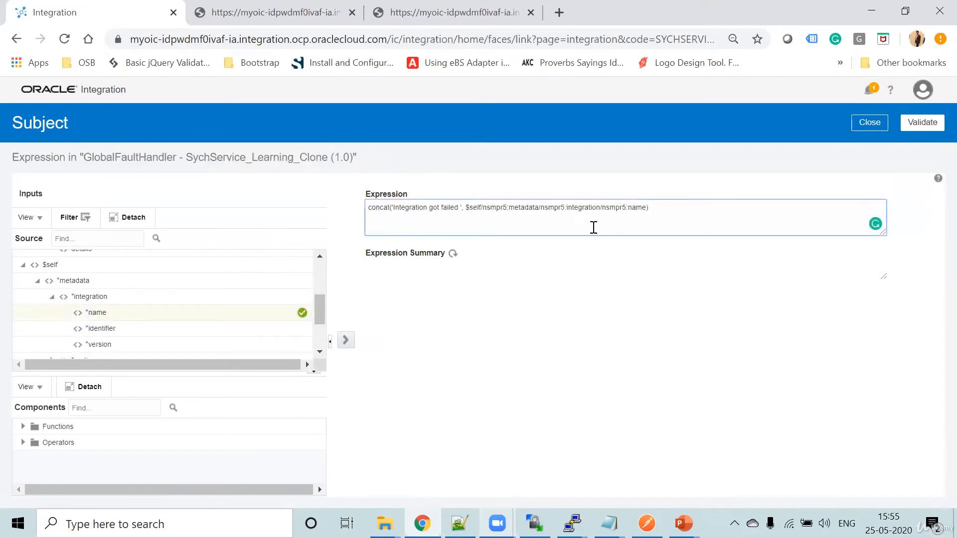
pyautogui.click(453, 254)
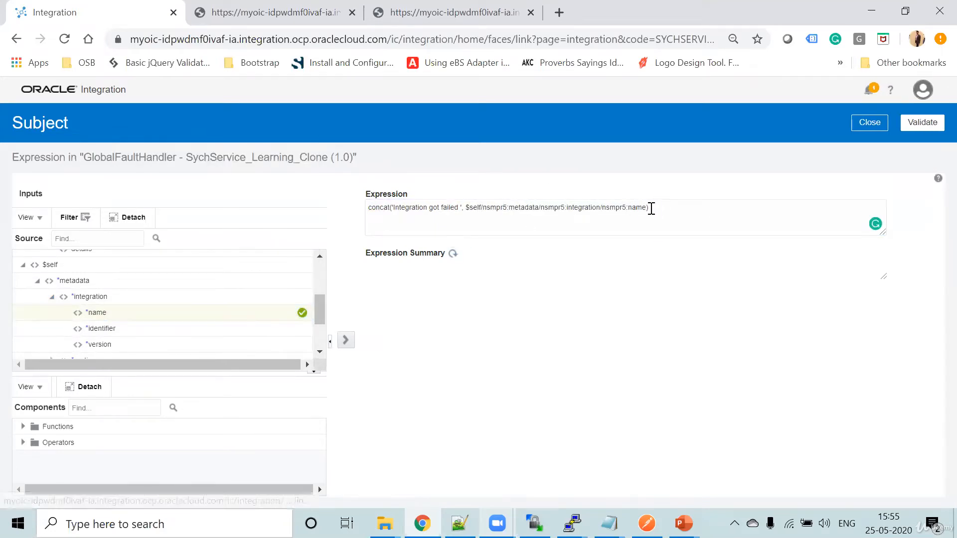
# - Examine the integration, runtime and environment metadata elements available to the Subject expression, then close the expression editor
pyautogui.moveTo(647, 207); pyautogui.dragTo(468, 207)
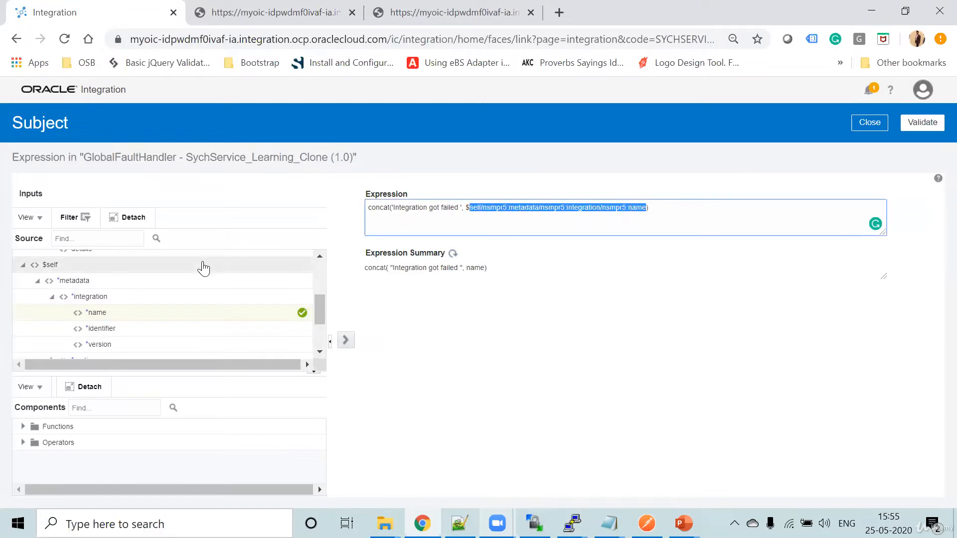
pyautogui.scroll(-2, 175, 288)
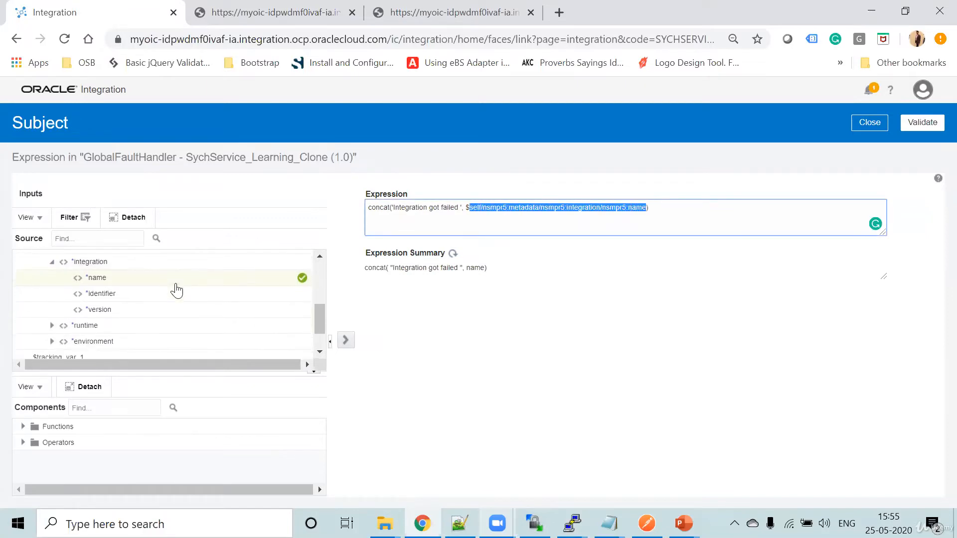
pyautogui.click(51, 326)
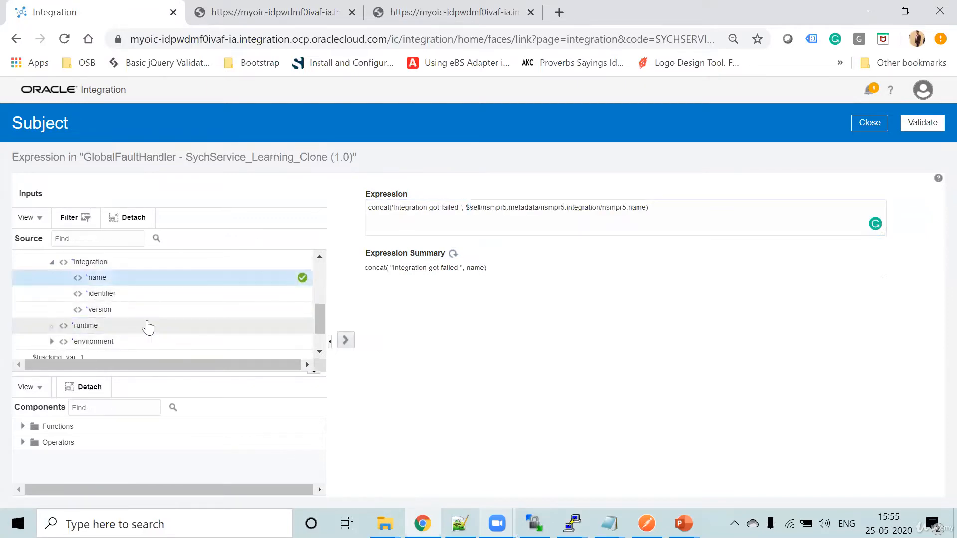
pyautogui.scroll(-1, 164, 327)
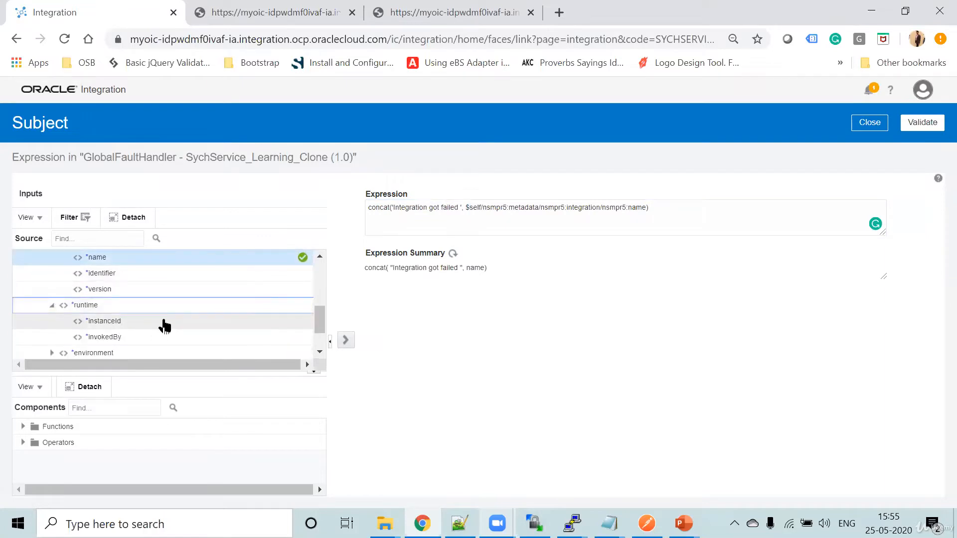
pyautogui.scroll(-2, 164, 325)
pyautogui.click(53, 322)
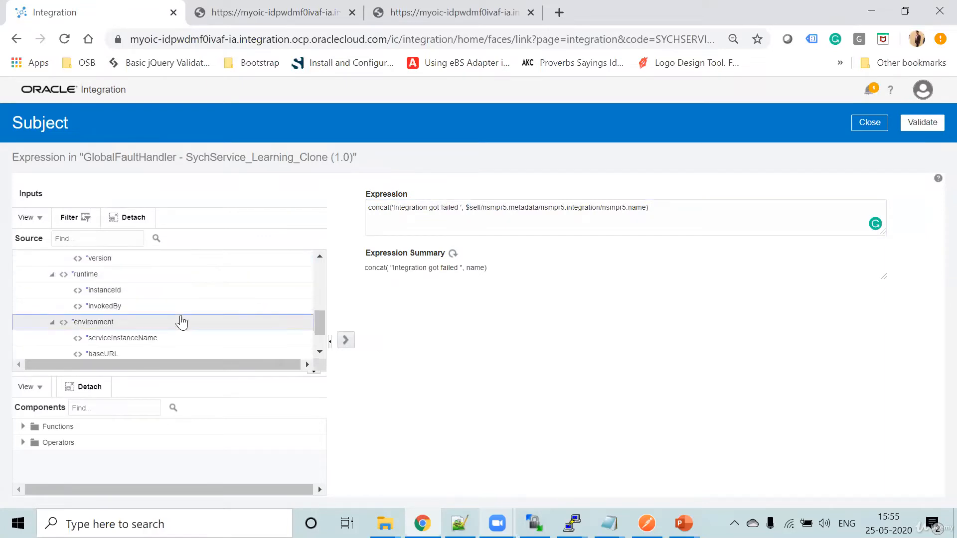
pyautogui.scroll(-2, 184, 322)
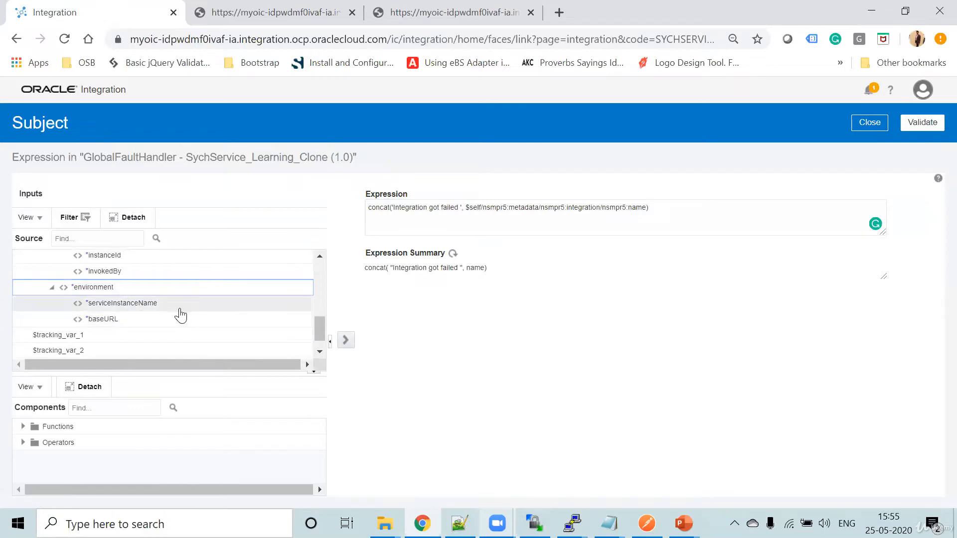
pyautogui.scroll(2, 179, 314)
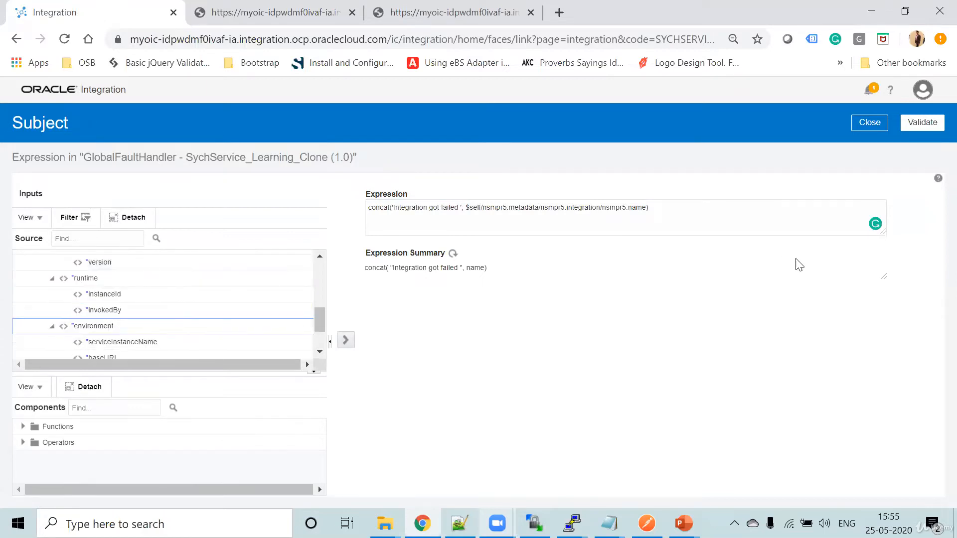
pyautogui.click(865, 125)
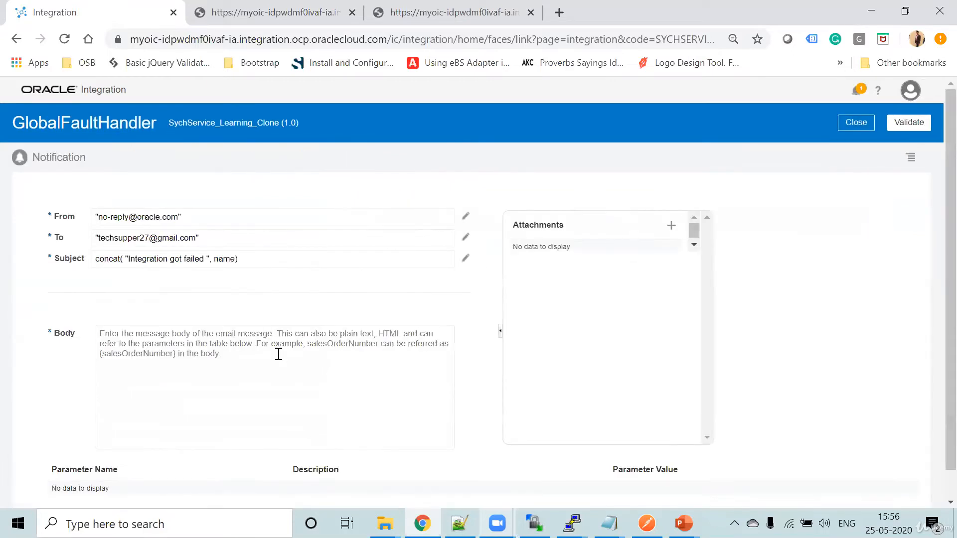
# - Begin the notification body with "Hi," and the line "Integration got failed due to the below reason.", accepting the article correction
pyautogui.scroll(-1, 277, 353)
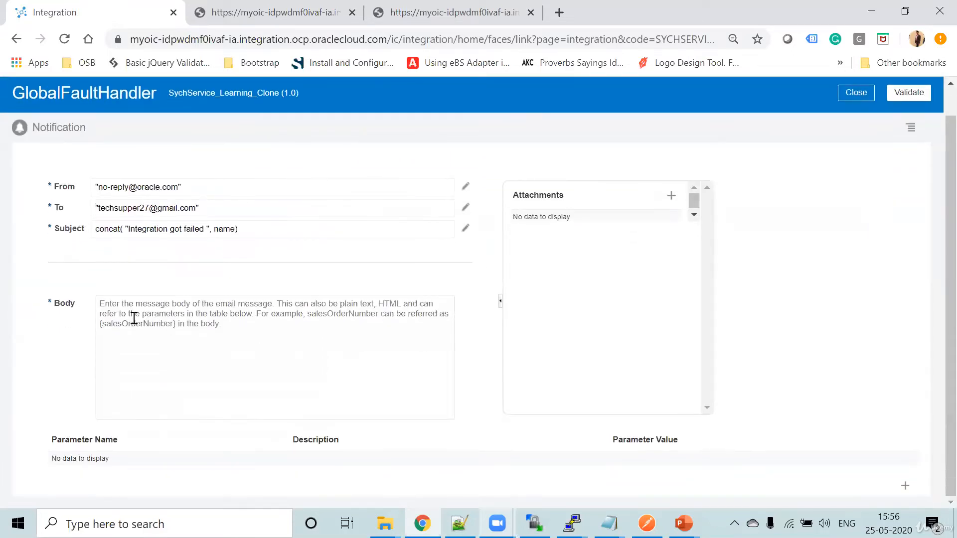
pyautogui.click(229, 319)
pyautogui.write('Hi,')
pyautogui.press('Return')
pyautogui.press('Return')
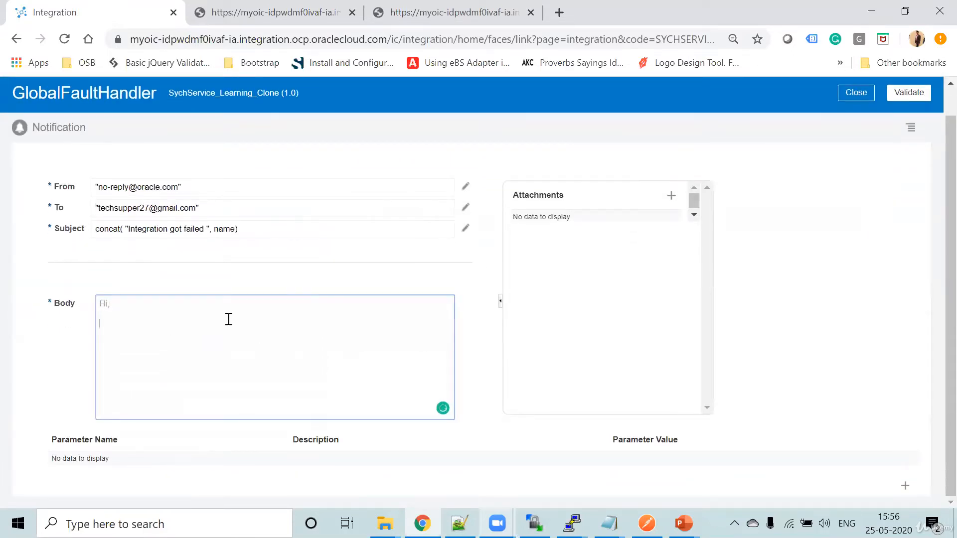
pyautogui.write('Integration got failed due to below reason.')
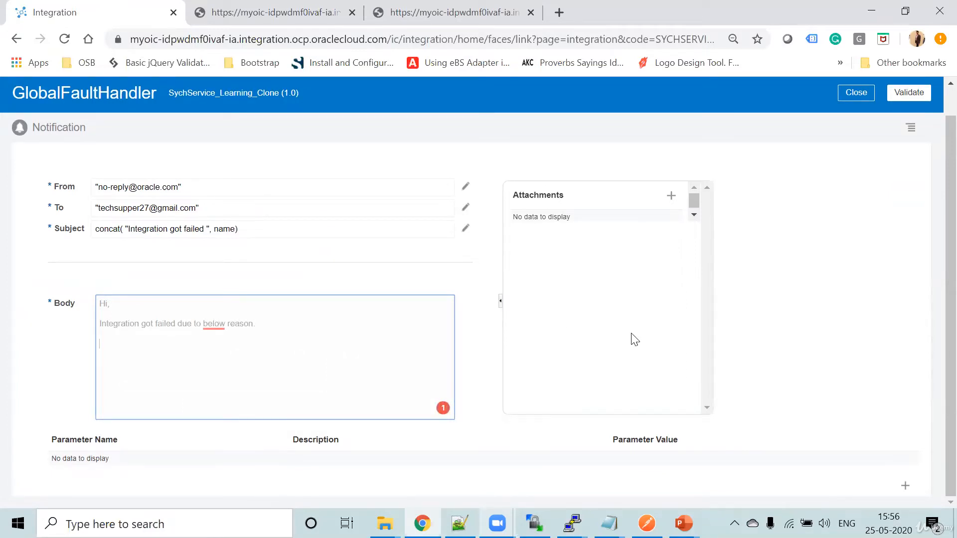
pyautogui.moveTo(224, 331)
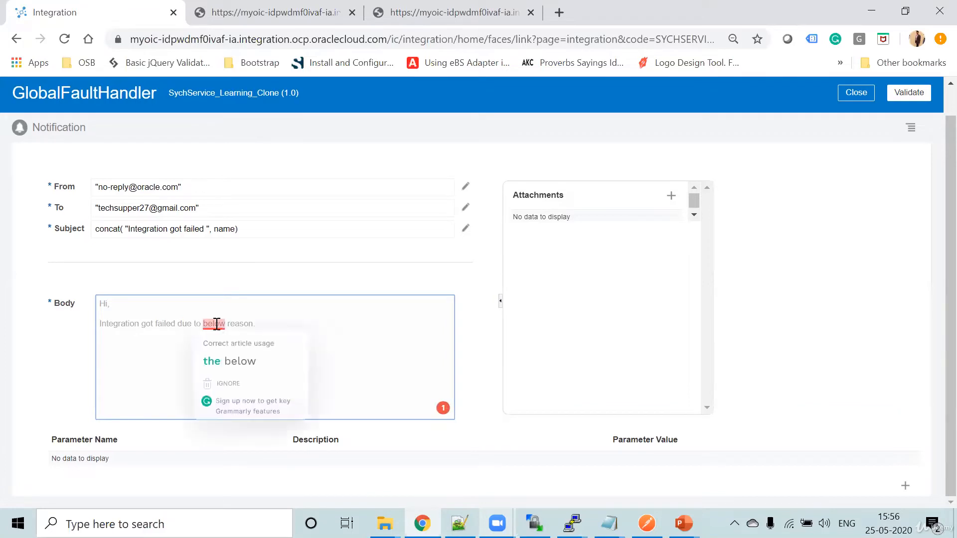
pyautogui.click(232, 362)
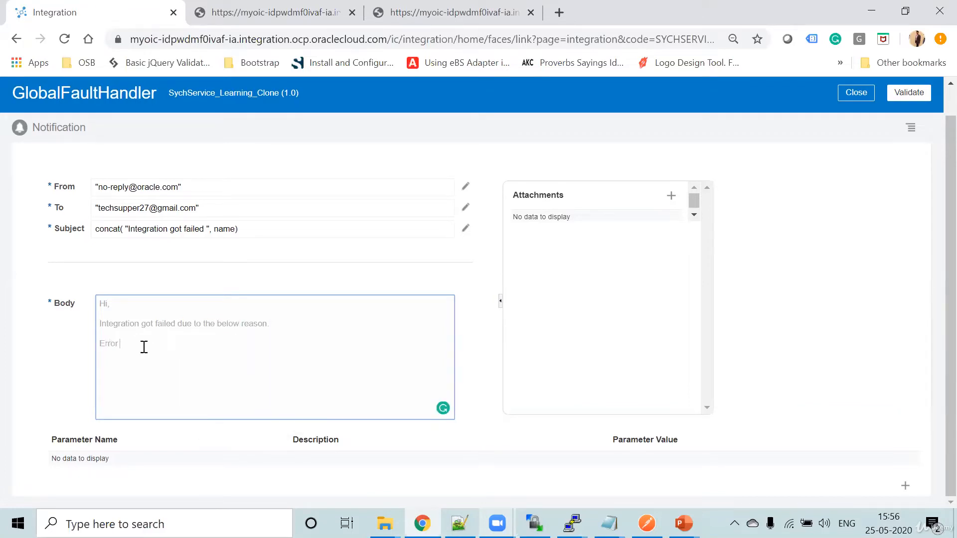
# - Add the lines "Error code: {}", "Error details: {}" and "Error reason: {}" to the notification body
pyautogui.write('co')
pyautogui.write('de: {} Error de')
pyautogui.write('tails: {} ')
pyautogui.write('Error reason: {')
# - Add a notification body parameter named error_code
pyautogui.click(905, 485)
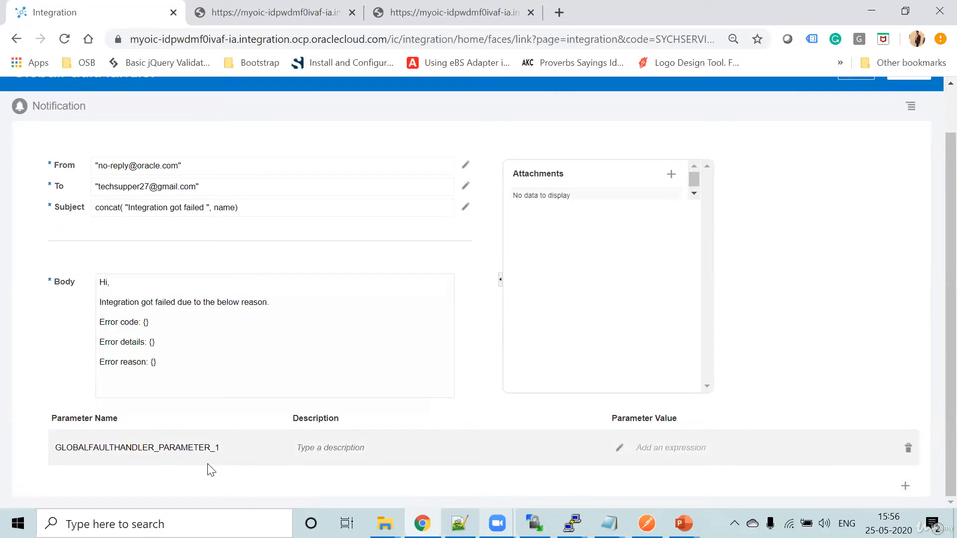
pyautogui.doubleClick(178, 445)
pyautogui.write('Error')
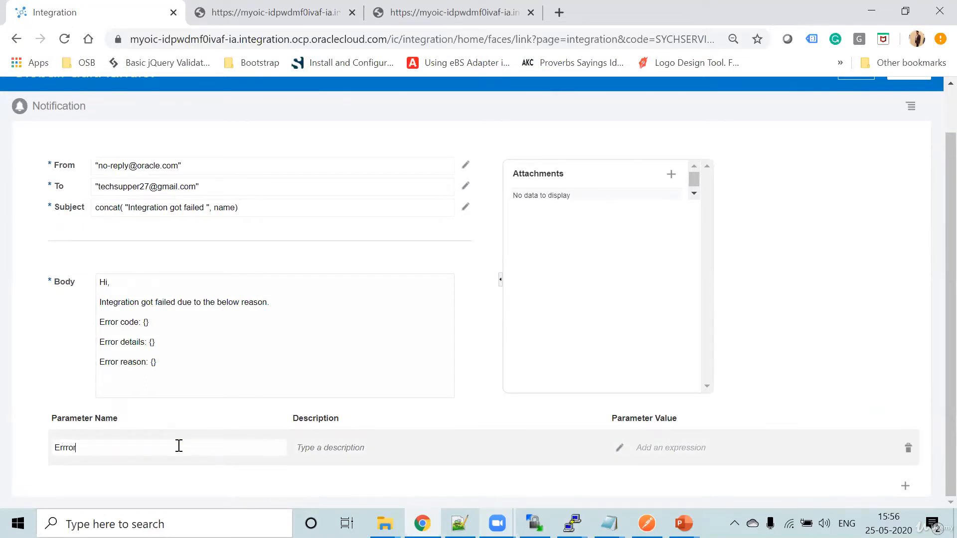
pyautogui.press('BackSpace')
pyautogui.press('BackSpace')
pyautogui.press('BackSpace')
pyautogui.press('BackSpace')
pyautogui.write('e')
# - Set the error_code parameter's value to the errorCode element of the GlobalFaultObject fault and close the expression editor
pyautogui.click(620, 448)
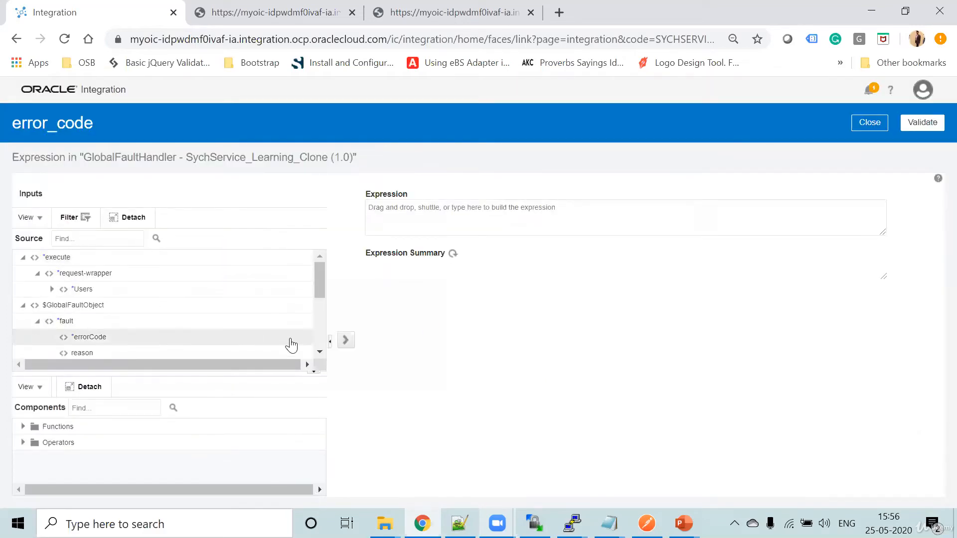
pyautogui.click(314, 372)
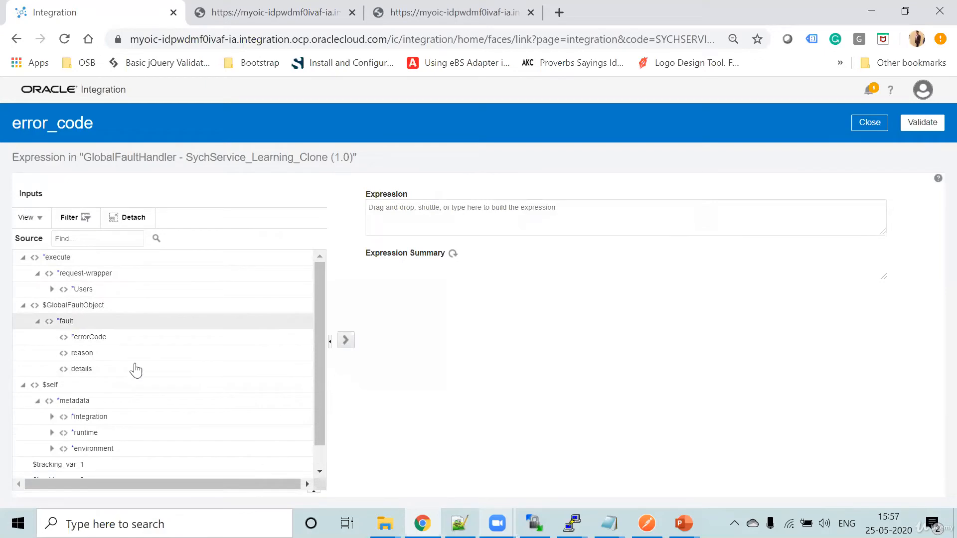
pyautogui.moveTo(92, 336); pyautogui.dragTo(450, 221)
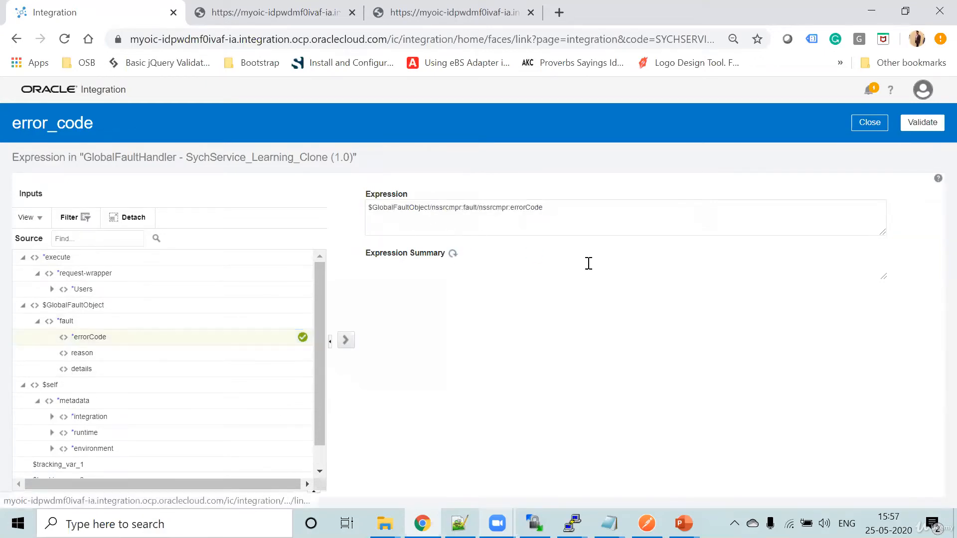
pyautogui.click(869, 122)
# - Add a second notification body parameter named details
pyautogui.scroll(-1, 735, 356)
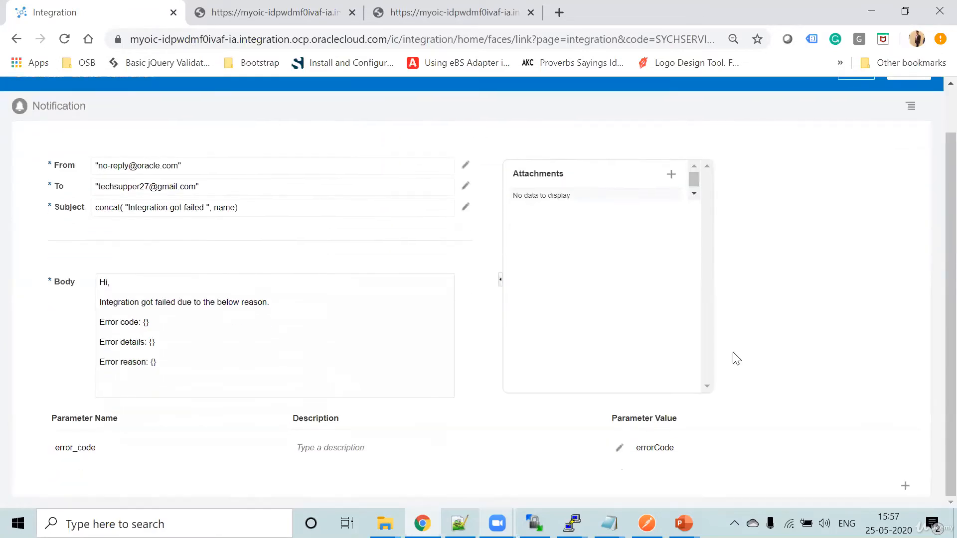
pyautogui.click(905, 487)
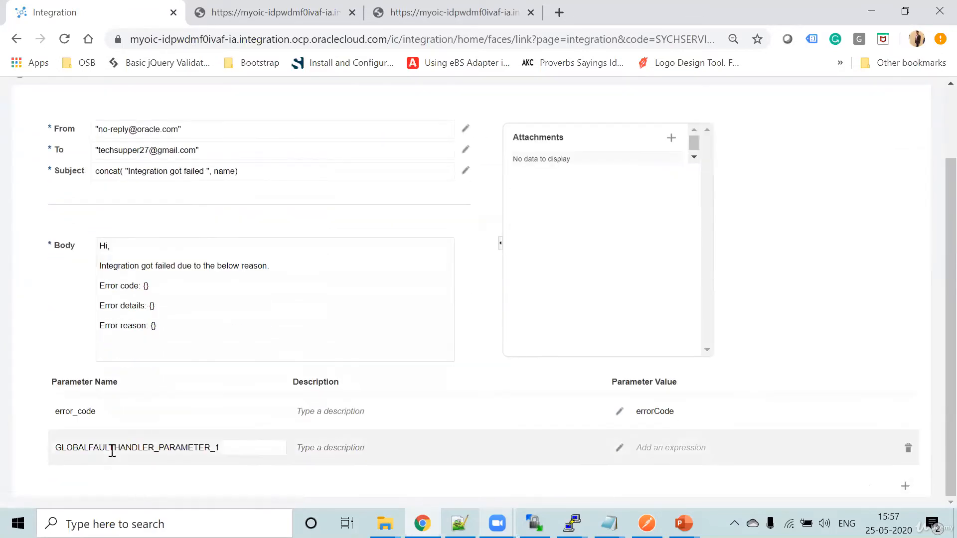
pyautogui.click(123, 443)
pyautogui.doubleClick(122, 443)
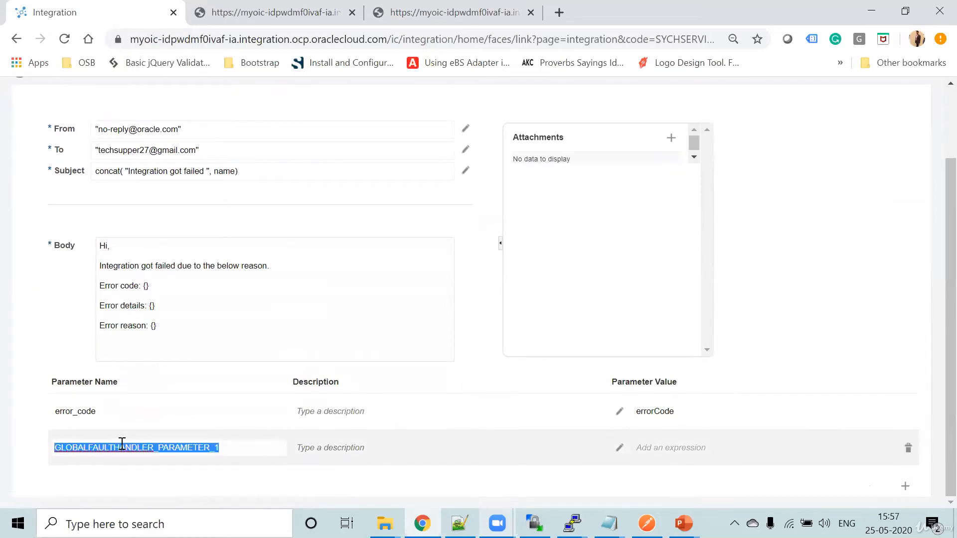
pyautogui.write('details')
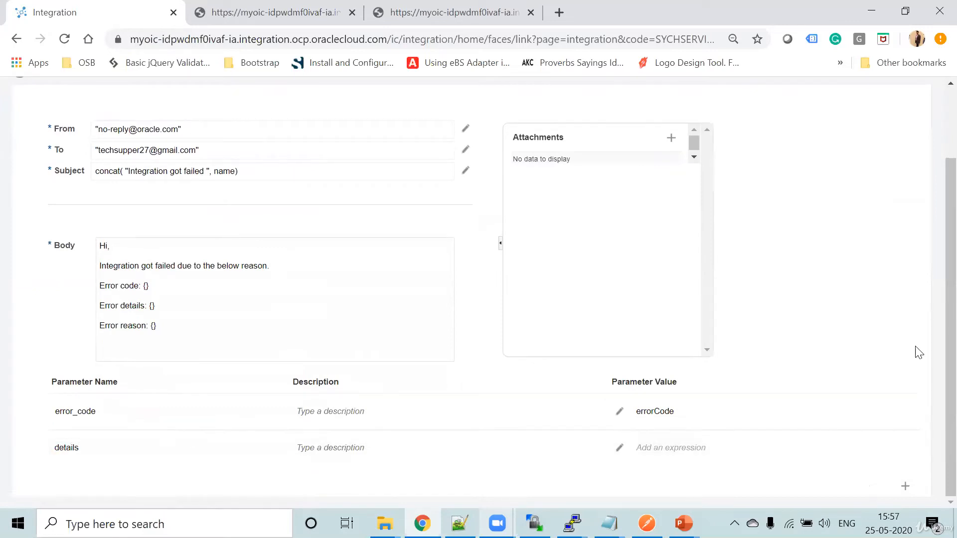
# - Set the details parameter's value to the details element of the GlobalFaultObject fault and close the expression editor
pyautogui.click(620, 447)
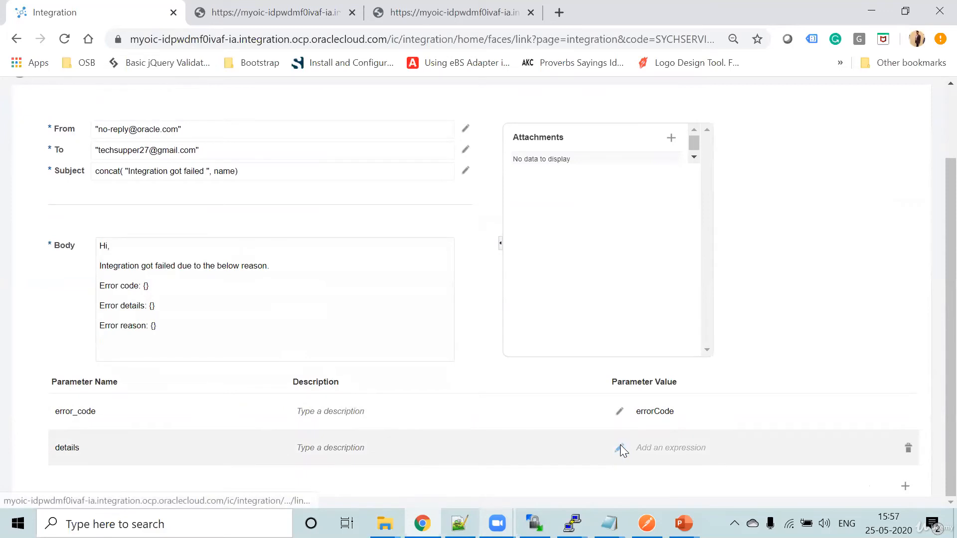
pyautogui.scroll(-2, 202, 305)
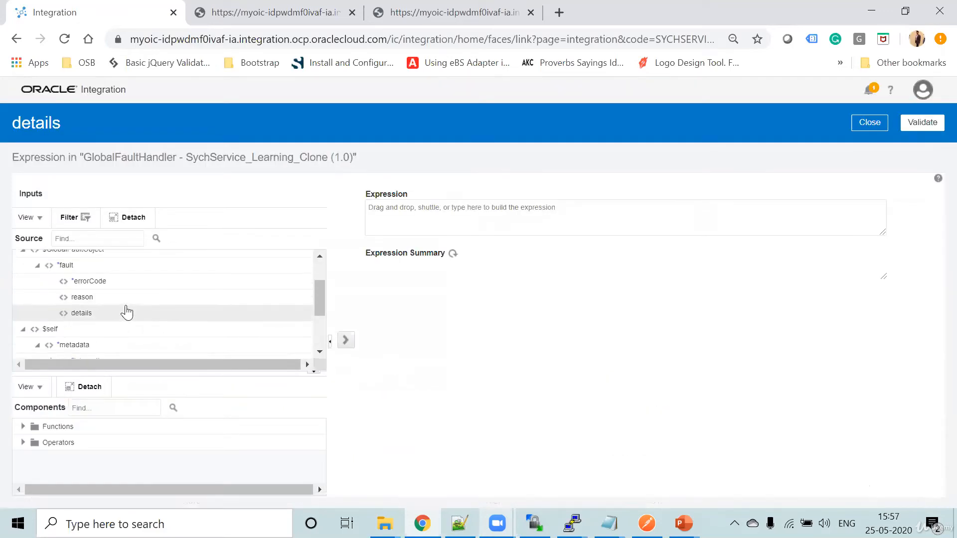
pyautogui.click(107, 313)
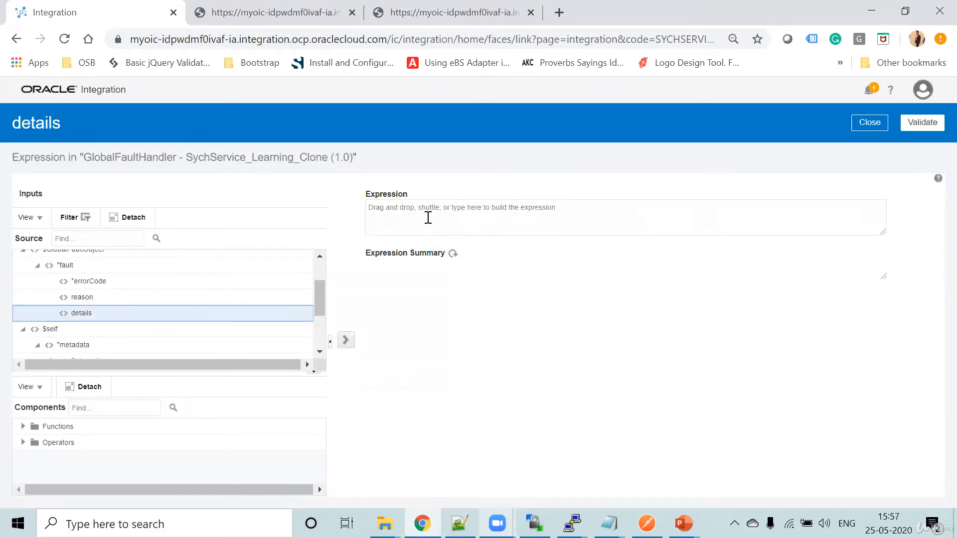
pyautogui.click(455, 253)
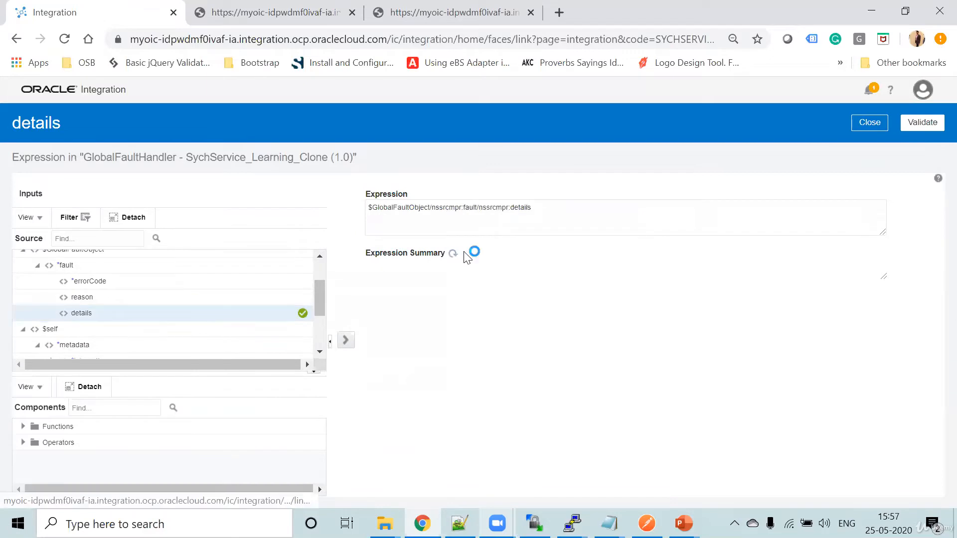
pyautogui.click(873, 126)
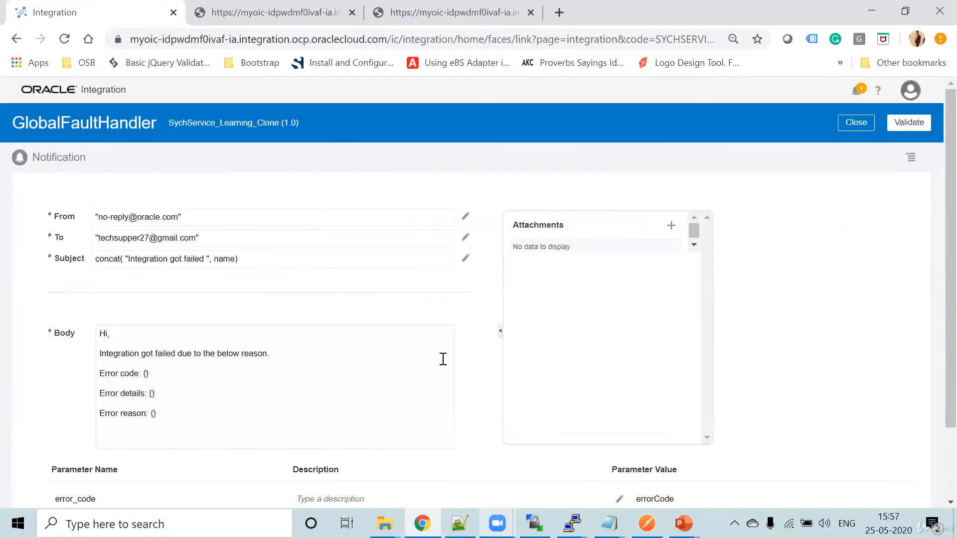
# - Add a third notification body parameter named reason
pyautogui.scroll(-2, 443, 360)
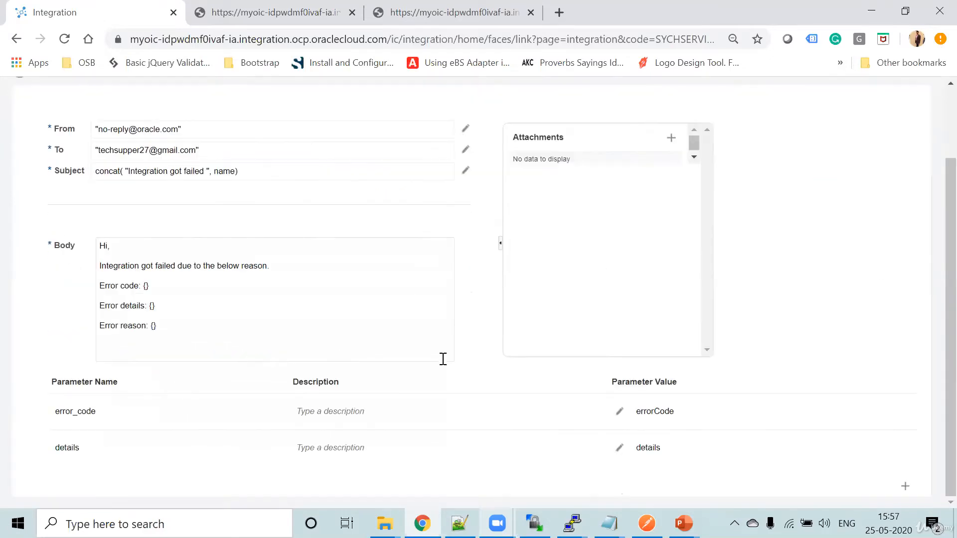
pyautogui.click(905, 486)
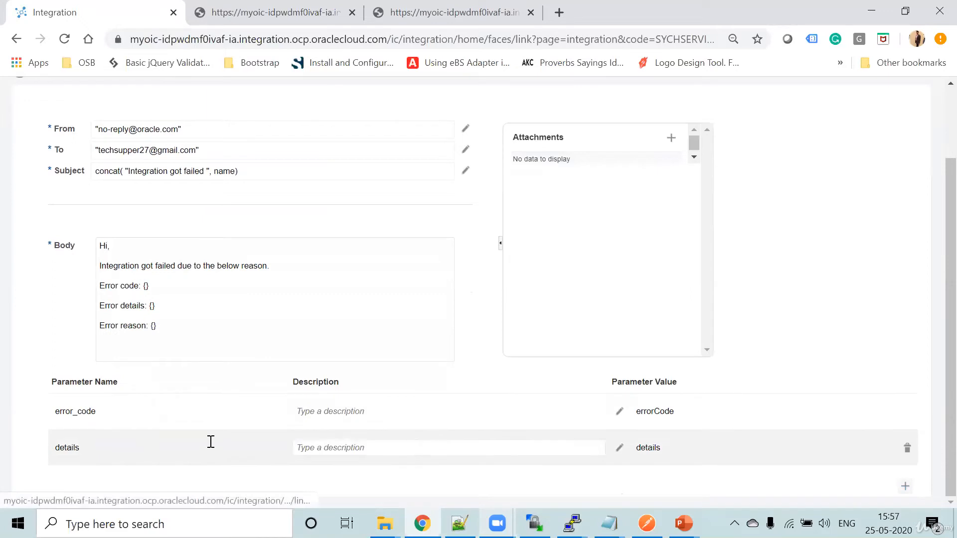
pyautogui.doubleClick(145, 449)
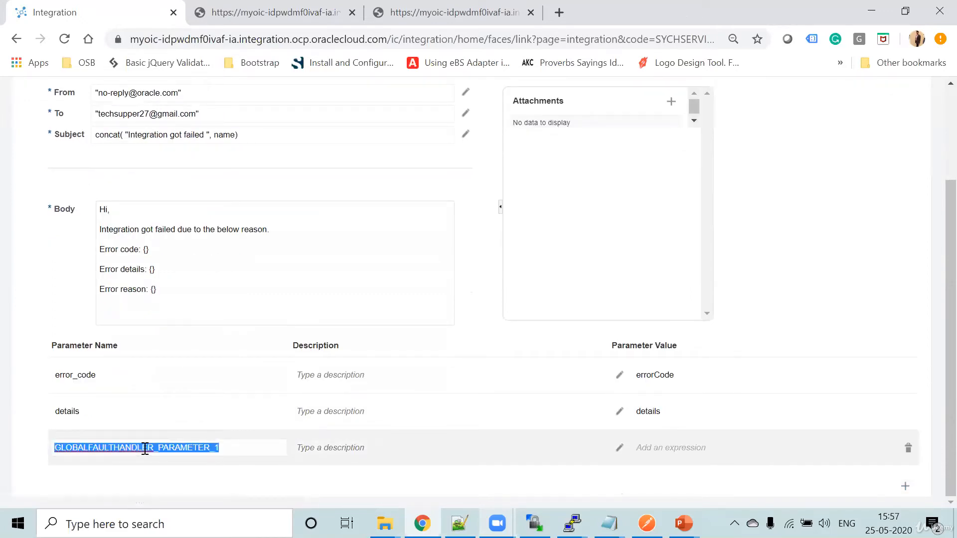
pyautogui.write('reason')
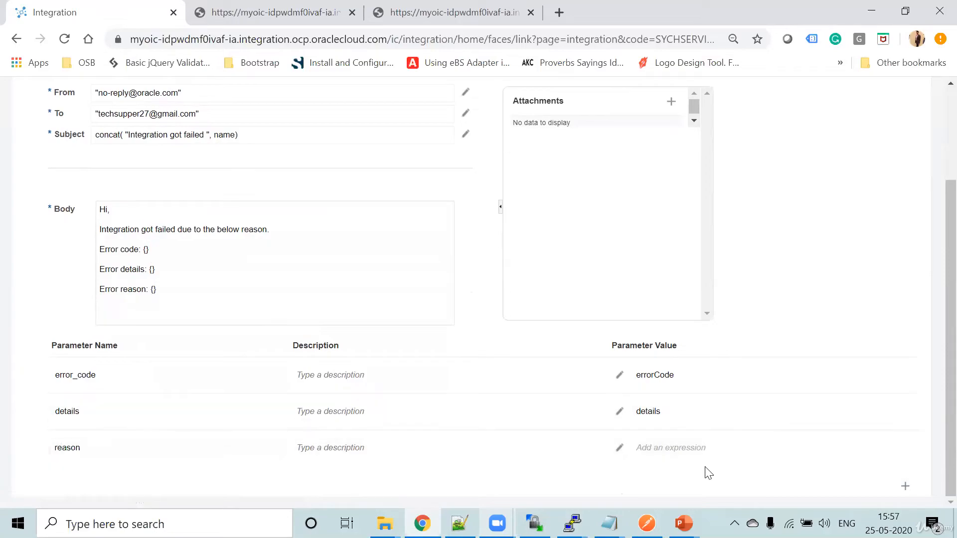
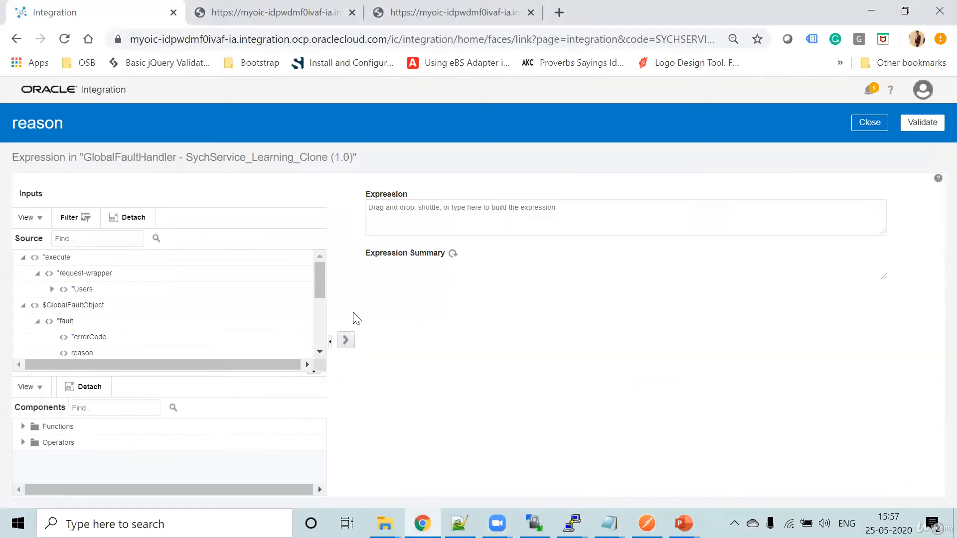
# - Set the reason parameter's value to the reason element of the GlobalFaultObject fault, refresh the expression summary and close the expression editor
pyautogui.scroll(-1, 209, 299)
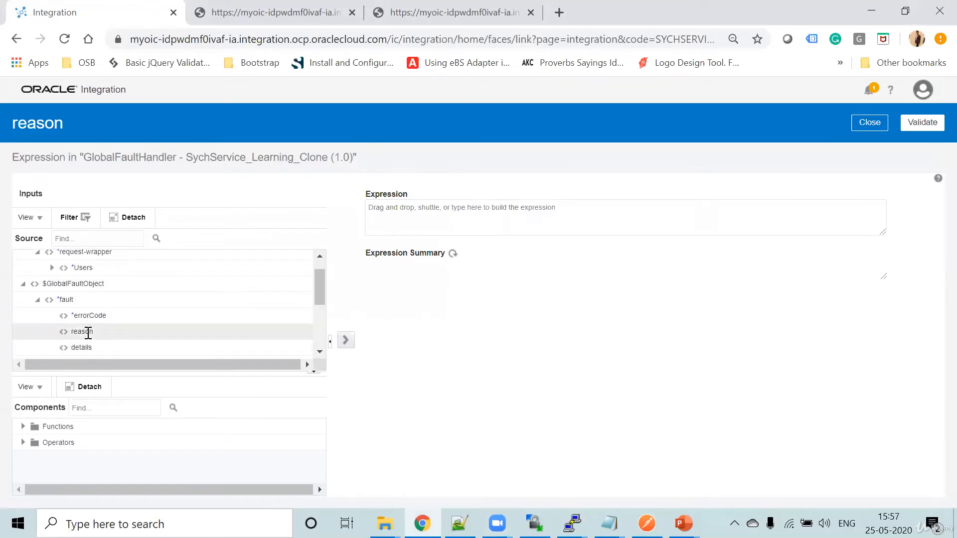
pyautogui.moveTo(88, 331); pyautogui.dragTo(461, 213)
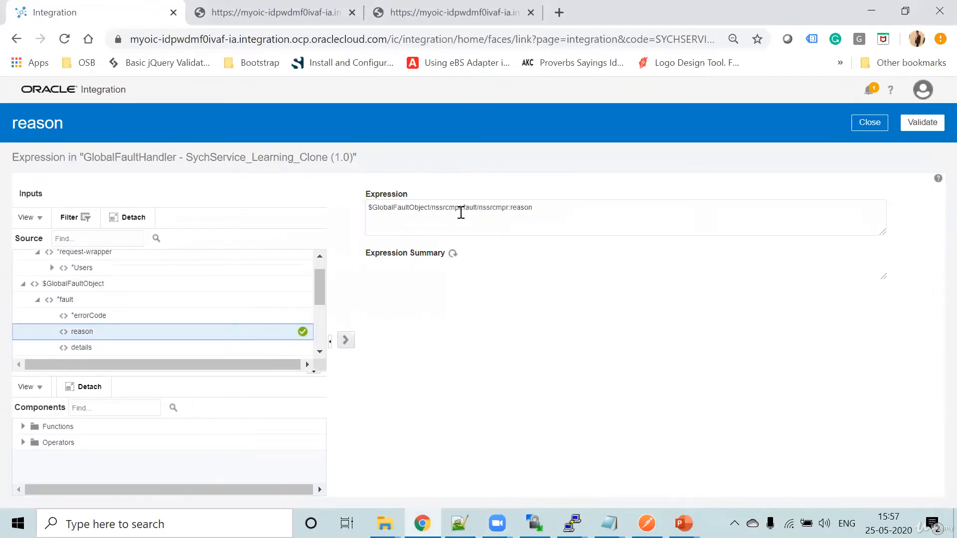
pyautogui.click(453, 255)
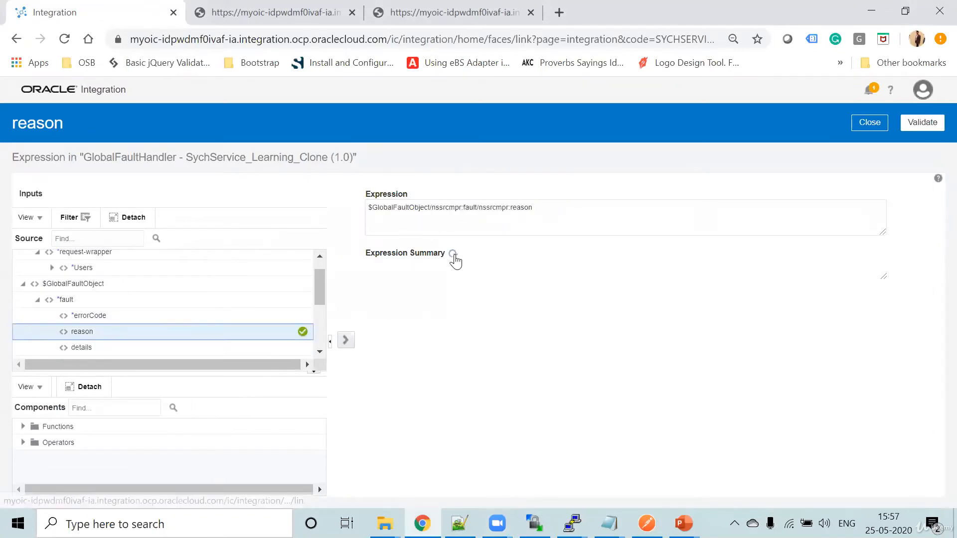
pyautogui.click(867, 122)
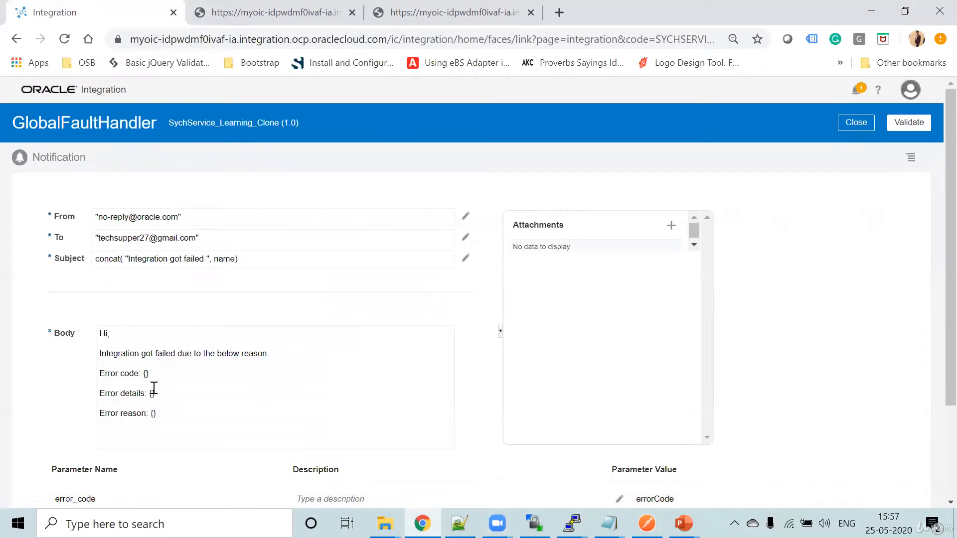
# - Fill the braces on the notification body's Error code line with the error_code parameter name
pyautogui.click(182, 387)
pyautogui.write('1125')
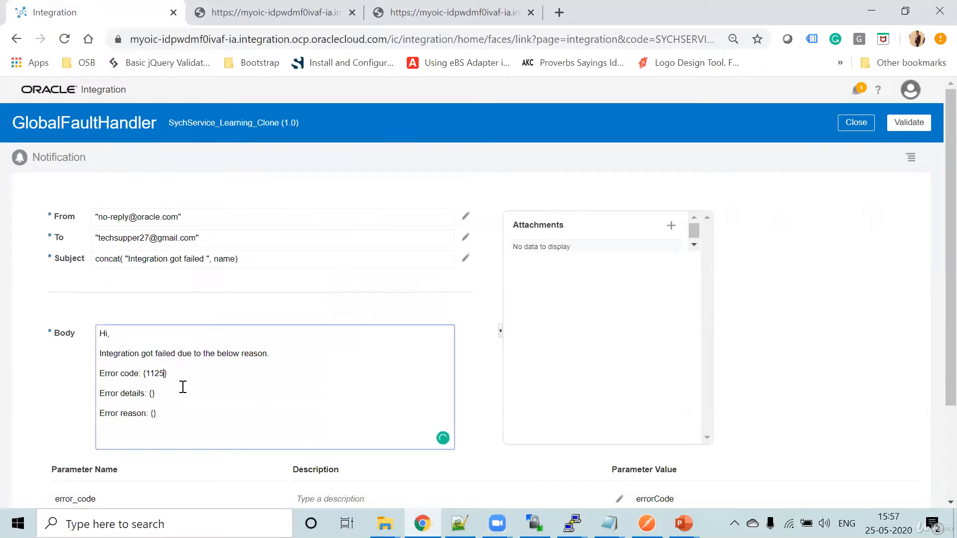
pyautogui.doubleClick(88, 495)
pyautogui.hotkey('ctrl', 'c')
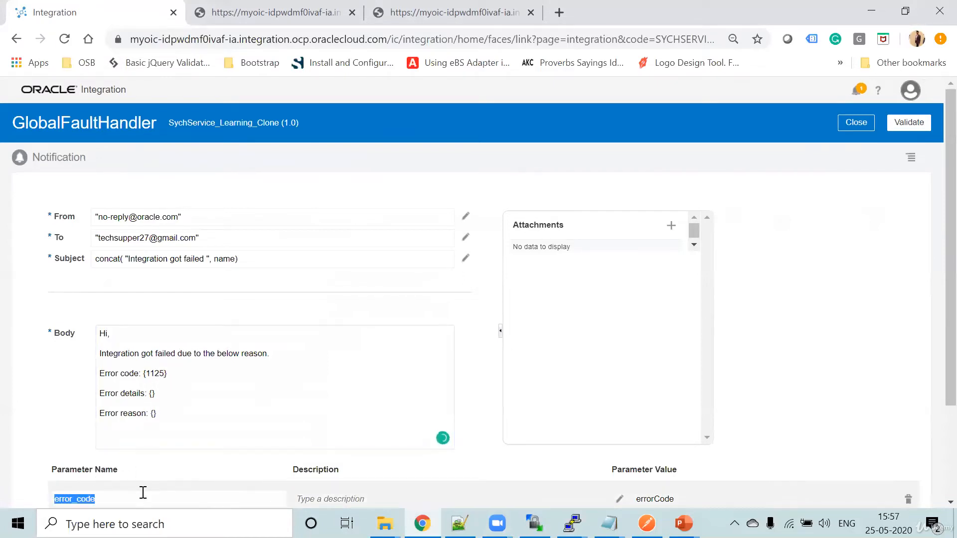
pyautogui.doubleClick(155, 374)
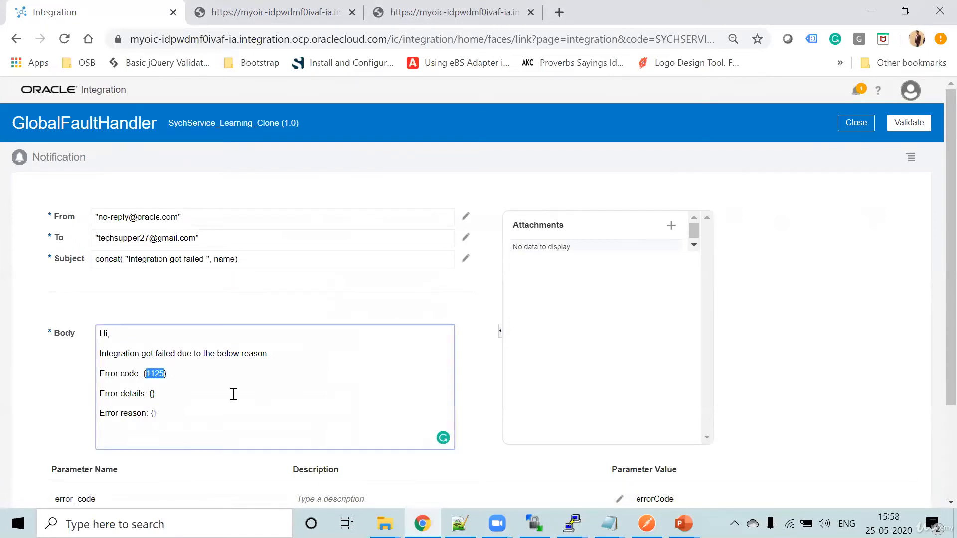
pyautogui.hotkey('ctrl', 'v')
pyautogui.scroll(-3, 234, 394)
pyautogui.doubleClick(70, 412)
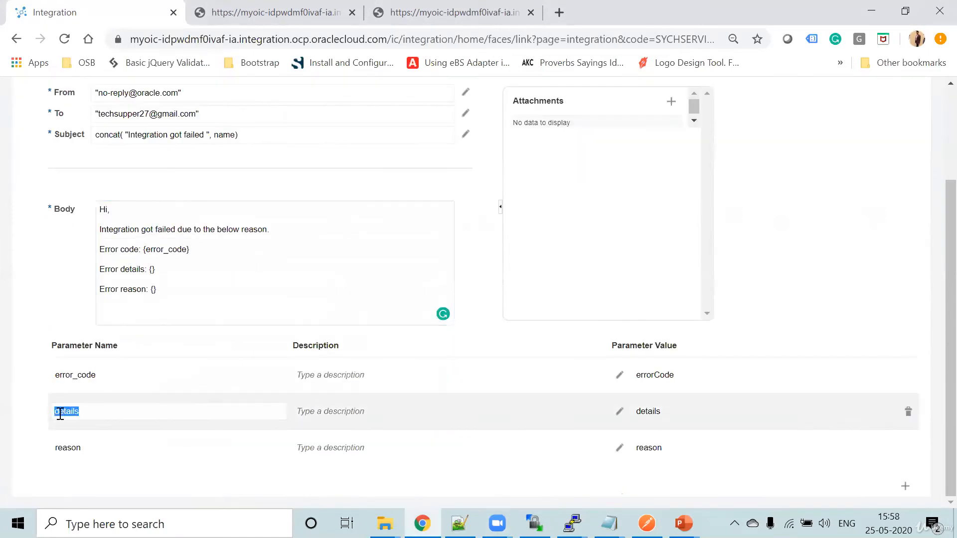
pyautogui.click(176, 413)
pyautogui.click(152, 269)
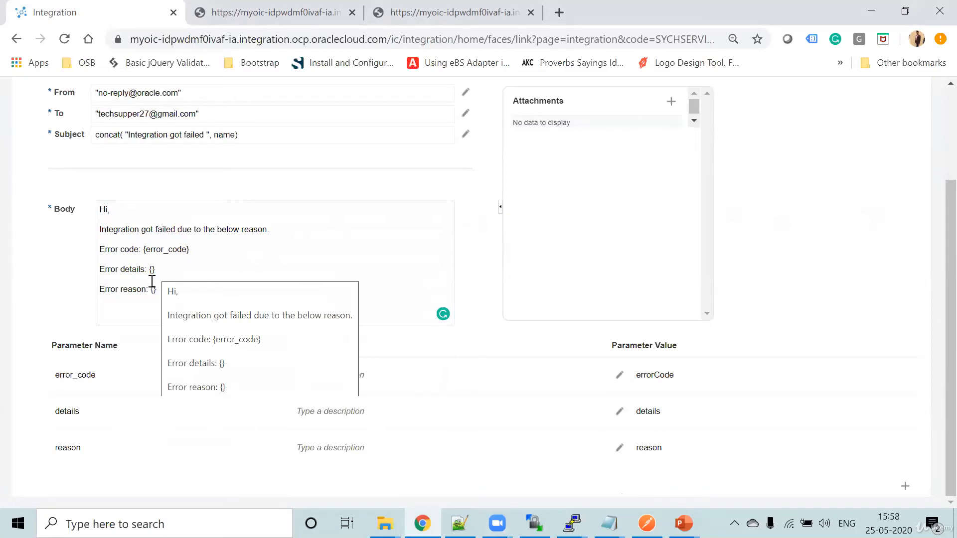
pyautogui.hotkey('ctrl', 'v')
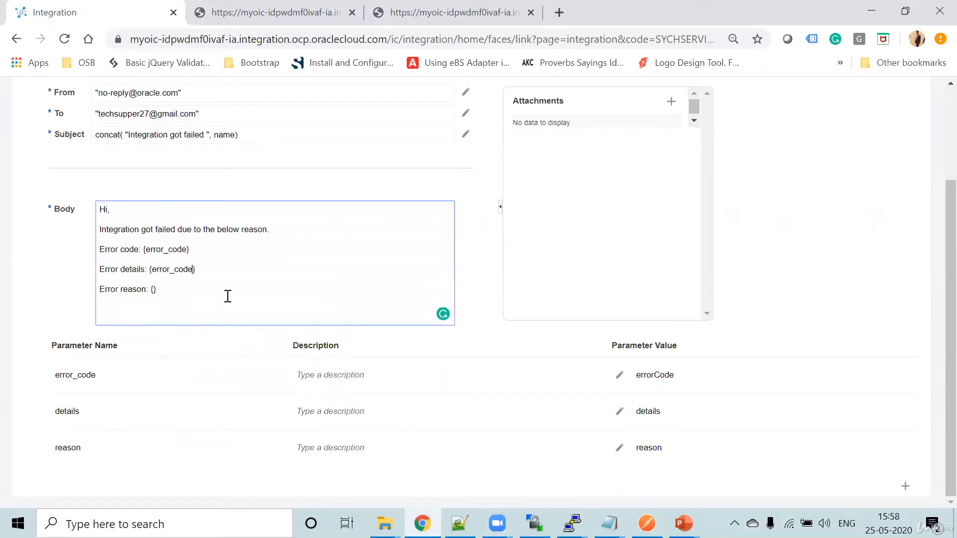
pyautogui.press('BackSpace')
pyautogui.press('BackSpace')
pyautogui.press('BackSpace')
pyautogui.press('BackSpace')
# - Fill the braces on the notification body's Error details line with the details parameter name
pyautogui.click(77, 405)
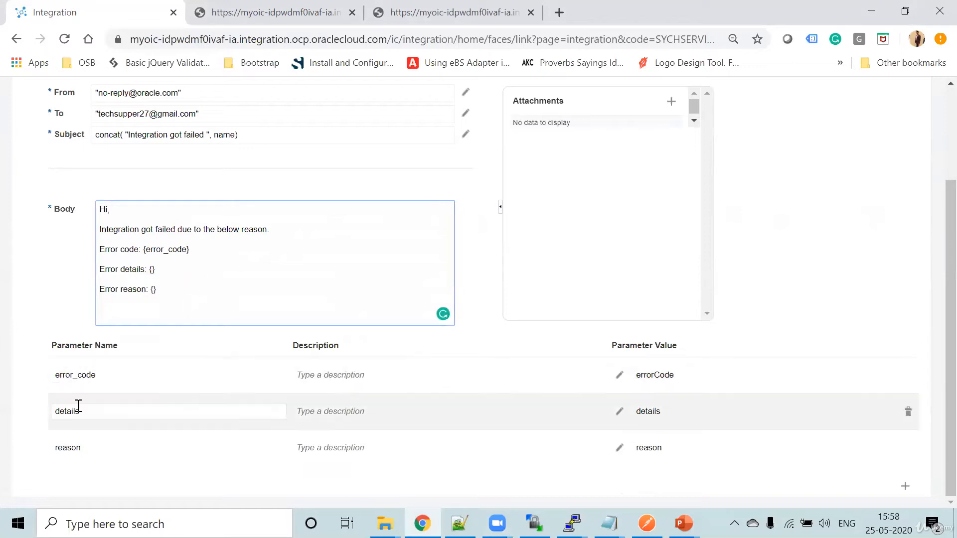
pyautogui.doubleClick(72, 411)
pyautogui.hotkey('ctrl', 'c')
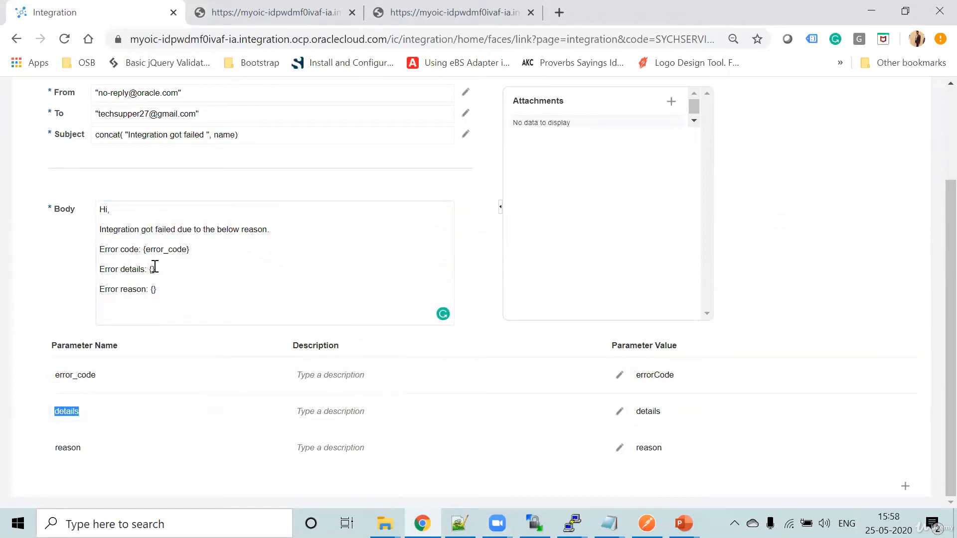
pyautogui.click(154, 269)
pyautogui.hotkey('ctrl', 'v')
# - Fill the braces on the notification body's Error reason line with the reason parameter name
pyautogui.click(64, 451)
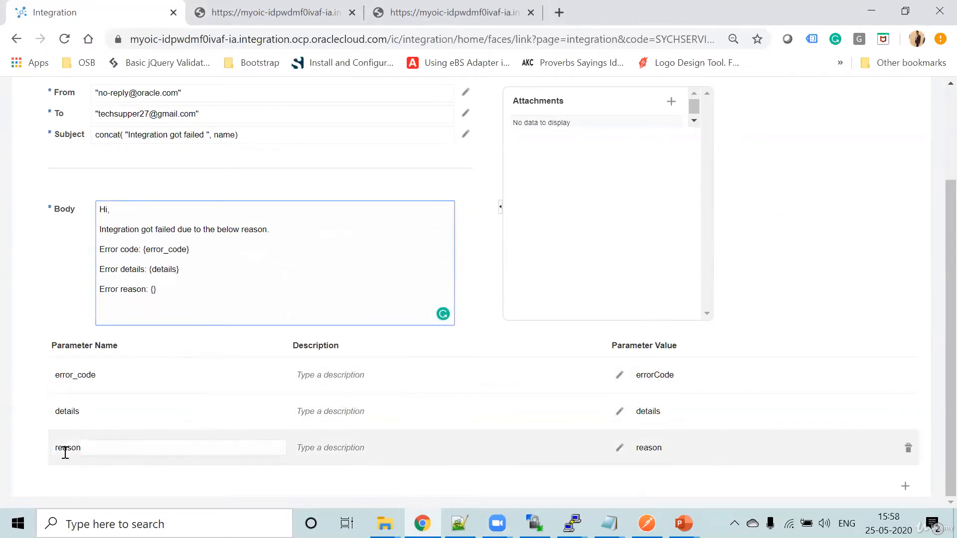
pyautogui.doubleClick(75, 448)
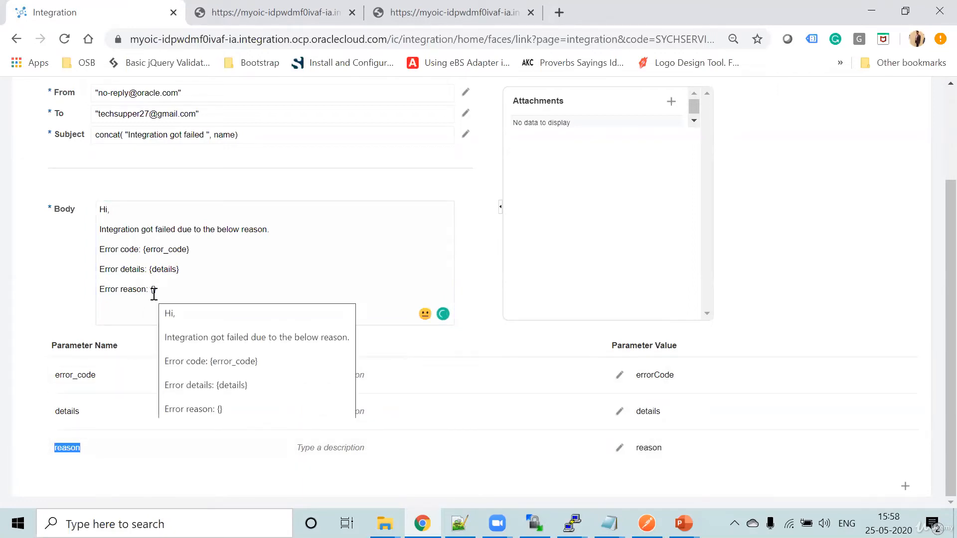
pyautogui.click(152, 290)
pyautogui.hotkey('ctrl', 'v')
pyautogui.click(830, 214)
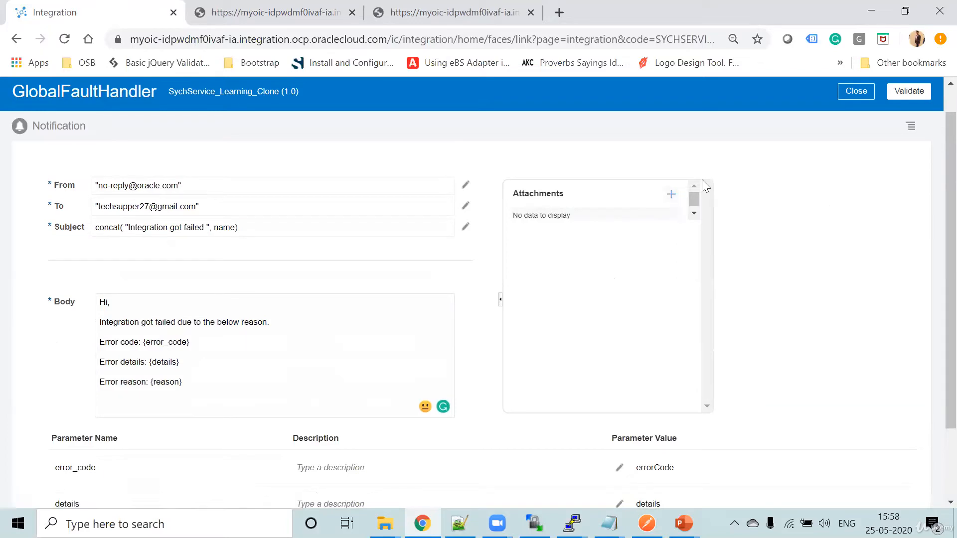
# - Validate the GlobalFaultHandler notification action and save the integration
pyautogui.scroll(-2, 796, 333)
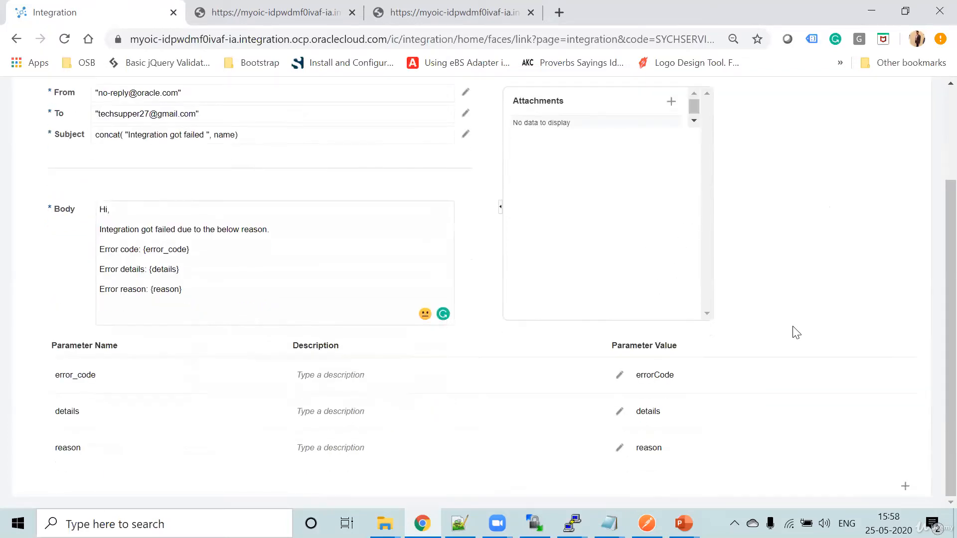
pyautogui.scroll(3, 796, 332)
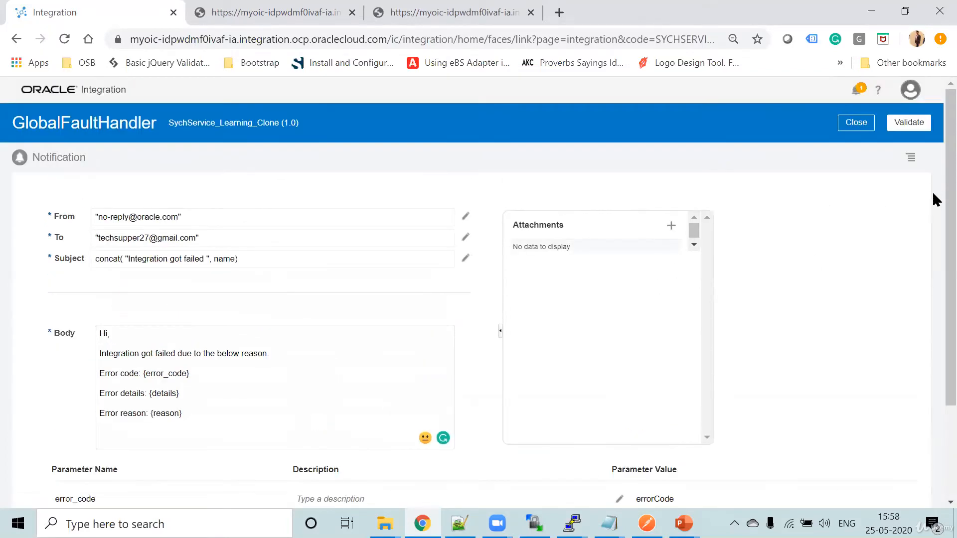
pyautogui.click(918, 130)
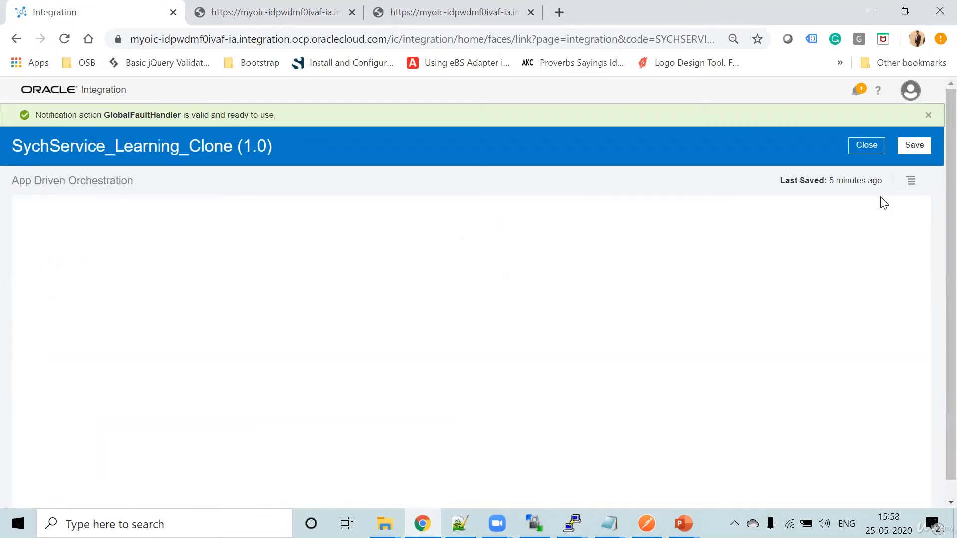
pyautogui.click(926, 145)
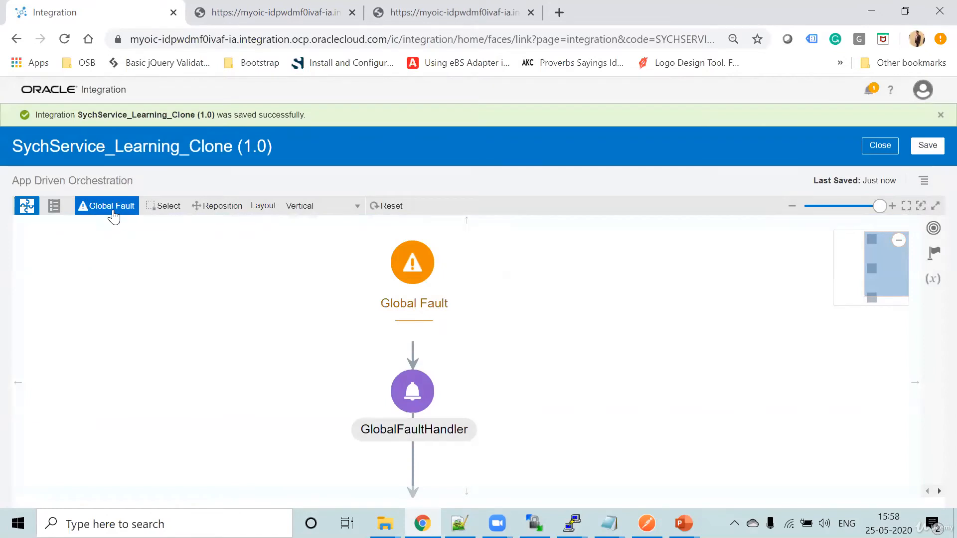
# - Return to the main flow and add a Re-throw Fault action after the Map to Send action in the scope's default fault handler
pyautogui.click(113, 208)
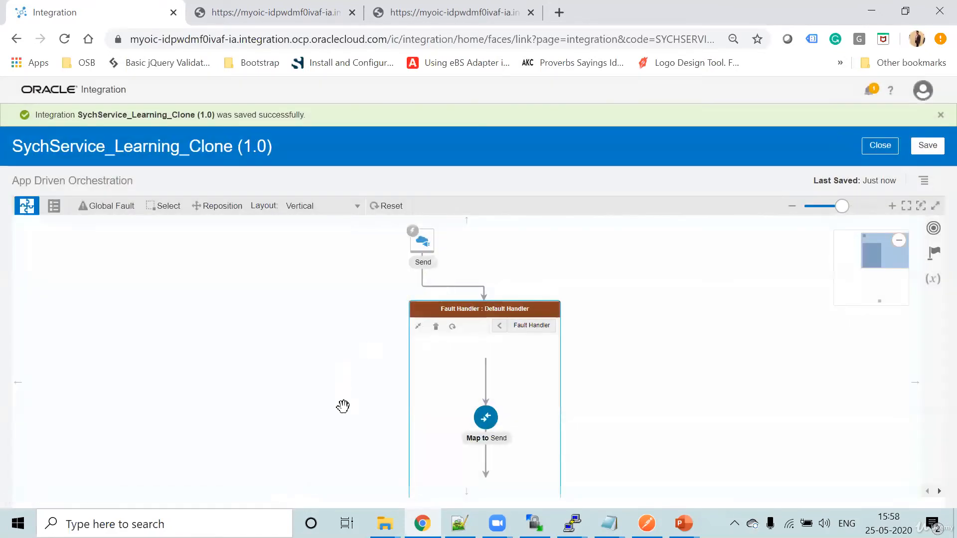
pyautogui.moveTo(340, 404); pyautogui.dragTo(318, 293)
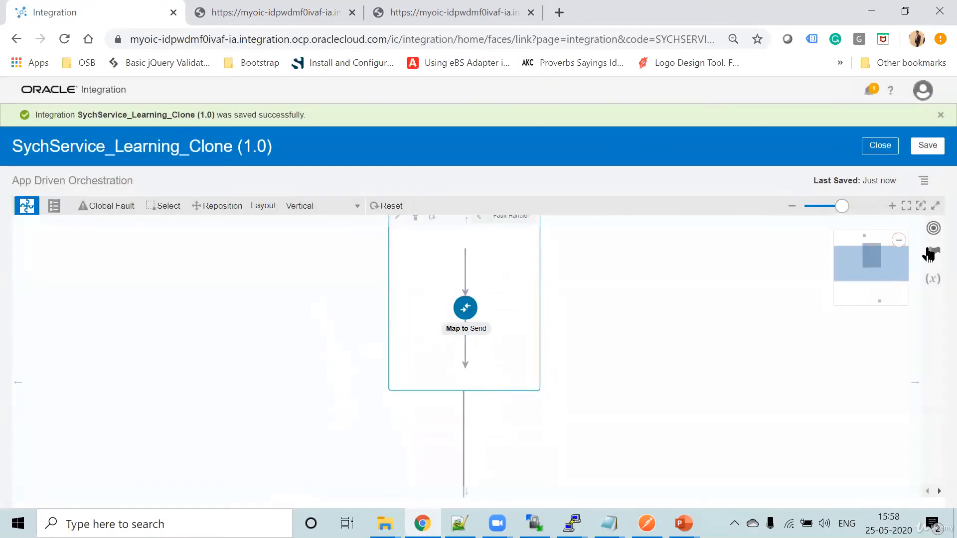
pyautogui.click(934, 253)
pyautogui.scroll(-6, 698, 403)
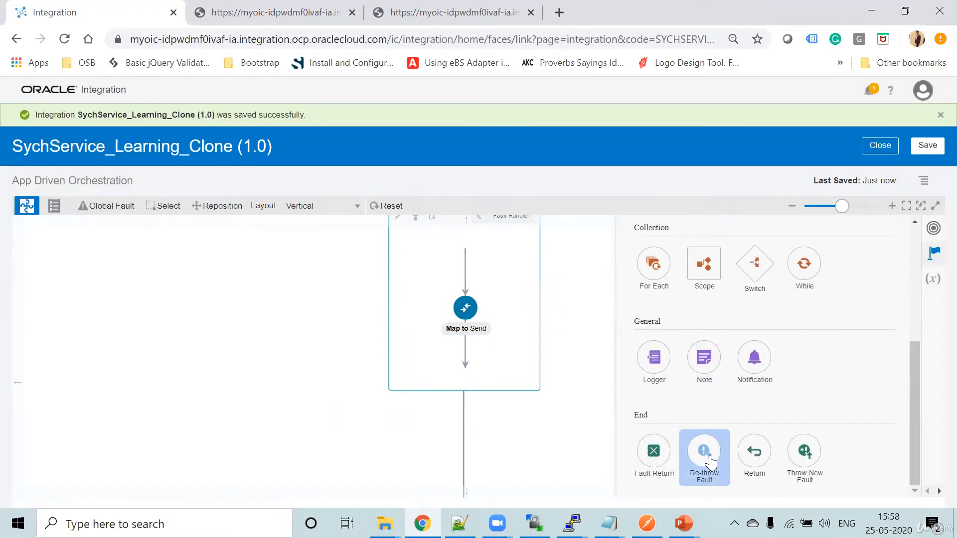
pyautogui.moveTo(710, 462)
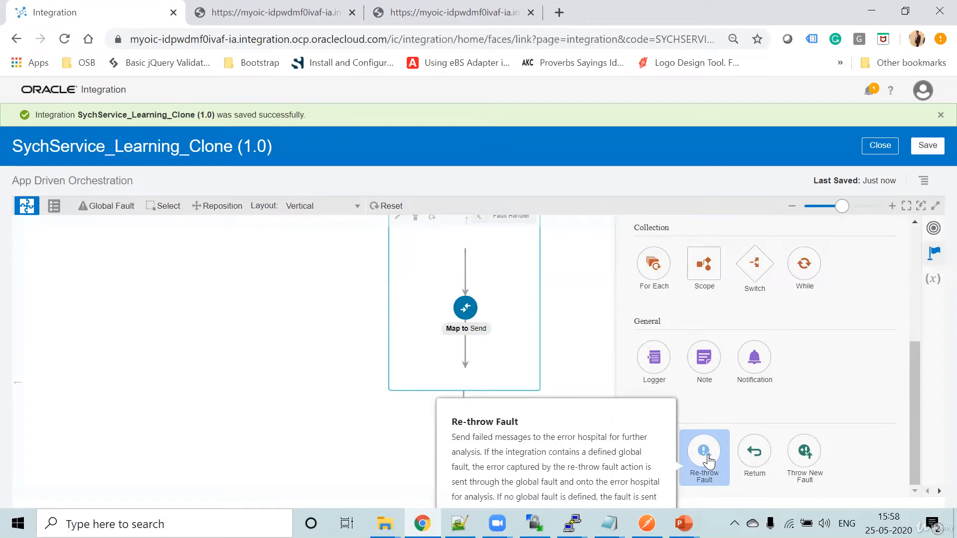
pyautogui.moveTo(710, 462); pyautogui.dragTo(464, 347)
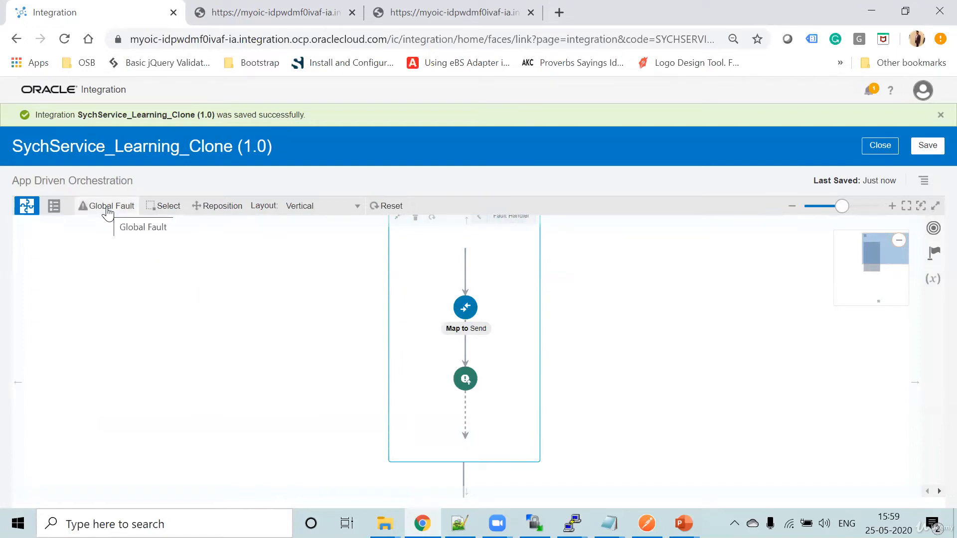
# - Save the SychService_Learning_Clone integration and close it
pyautogui.click(927, 146)
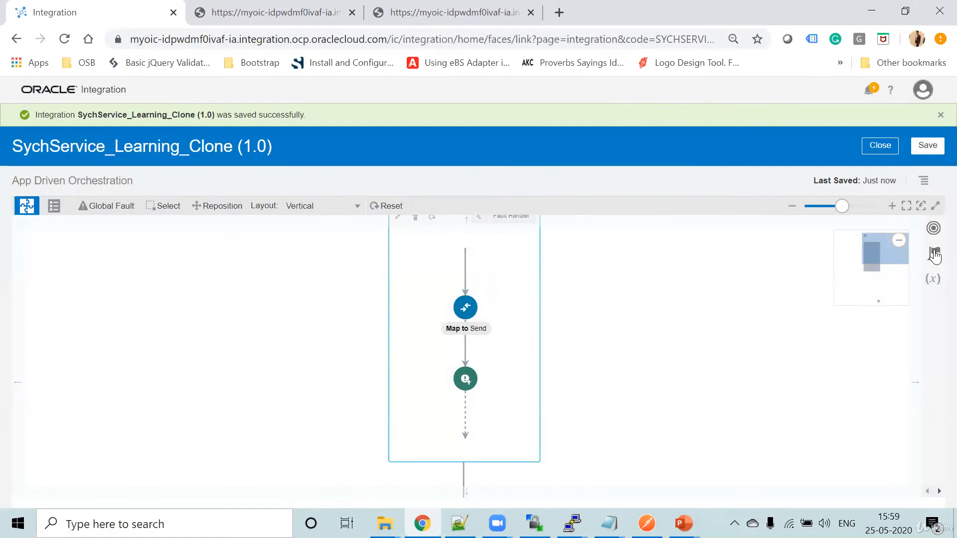
pyautogui.click(933, 253)
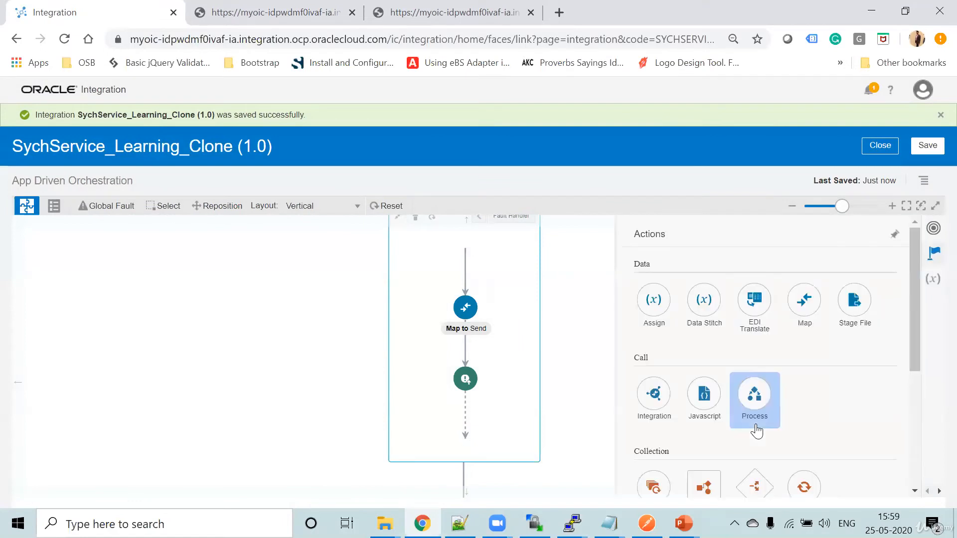
pyautogui.scroll(-5, 758, 434)
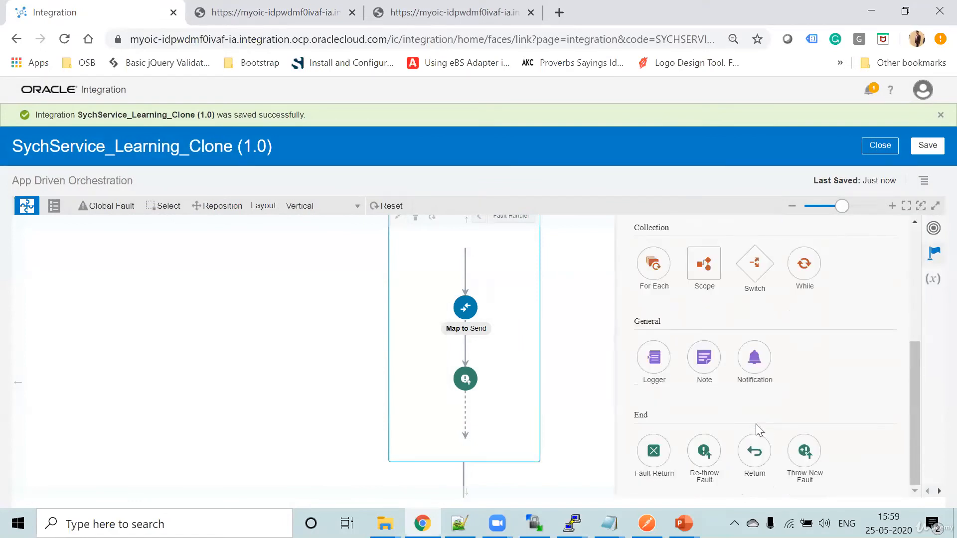
pyautogui.click(929, 146)
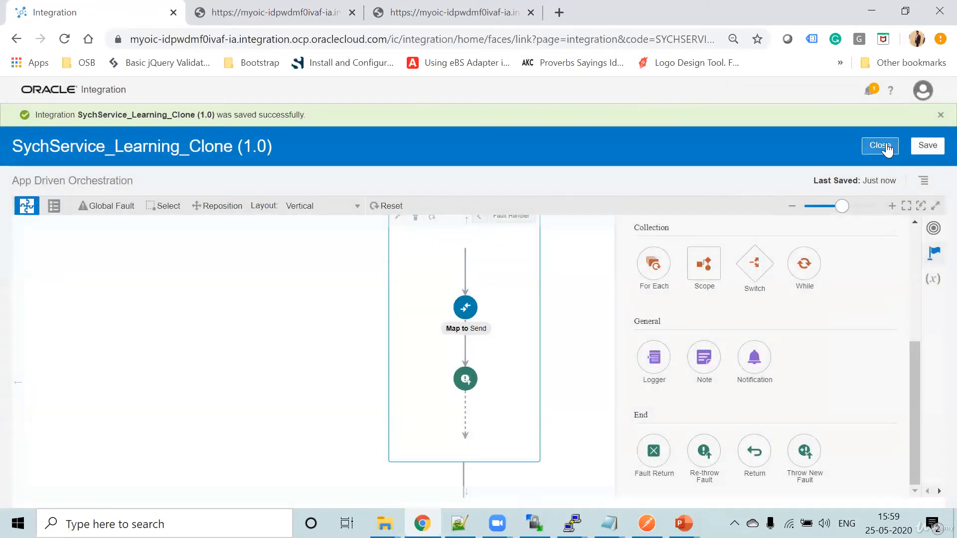
pyautogui.click(883, 144)
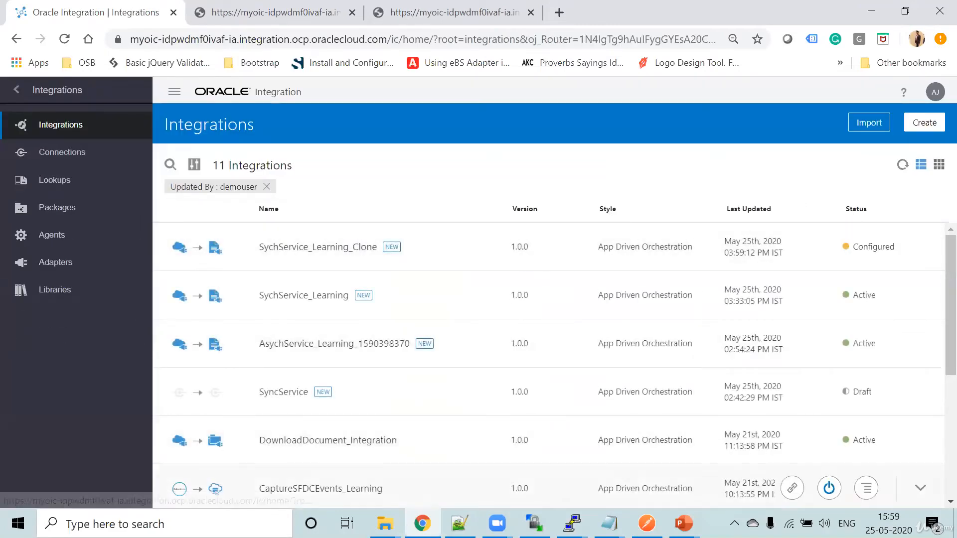
# - Switch to the learningftp PuTTY session, list the agent directory with ls -ltr and print the pid file
pyautogui.moveTo(571, 523)
pyautogui.click(658, 469)
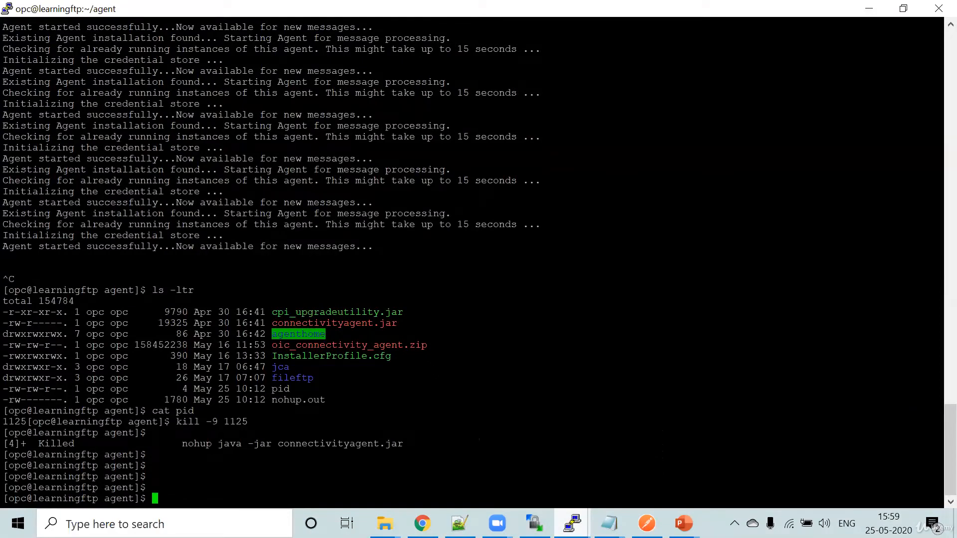
pyautogui.write('ls -ltr')
pyautogui.press('Return')
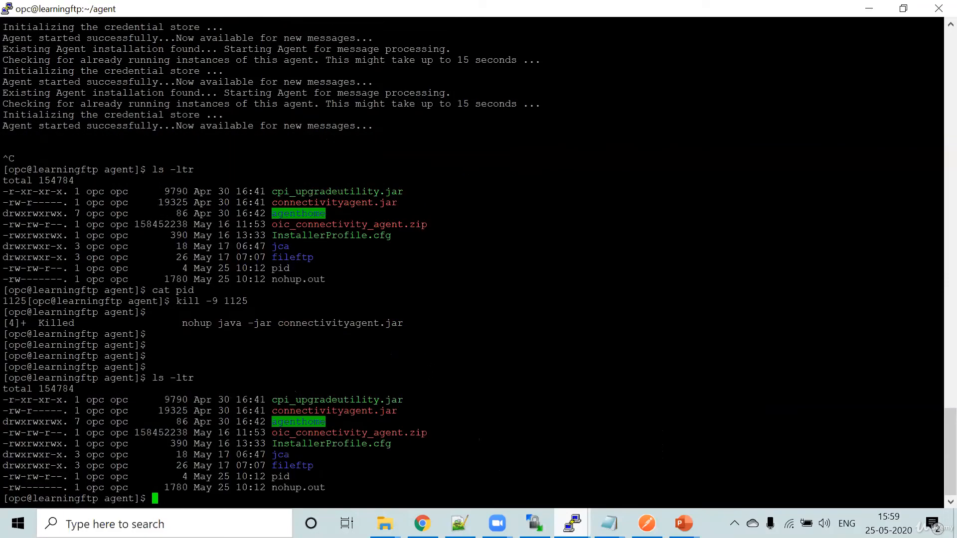
pyautogui.write('cat pid')
pyautogui.press('Return')
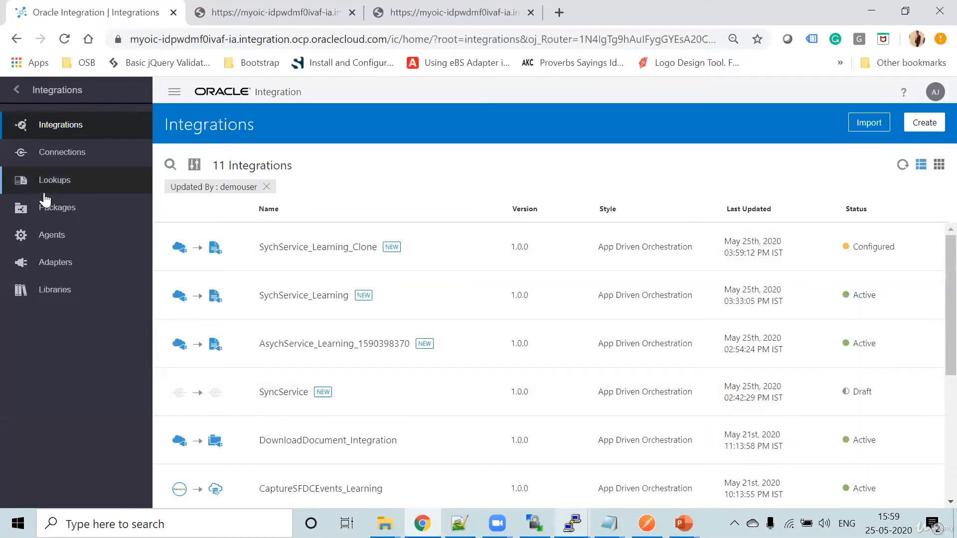
# - Switch back to Oracle Integration in the browser and examine the status of the agent groups under integration monitoring
pyautogui.click(19, 87)
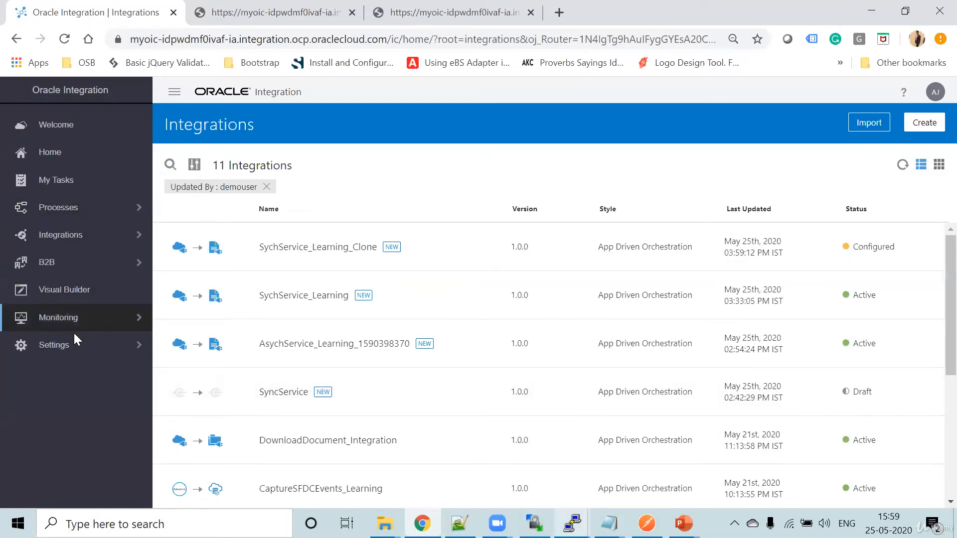
pyautogui.click(85, 320)
pyautogui.click(61, 153)
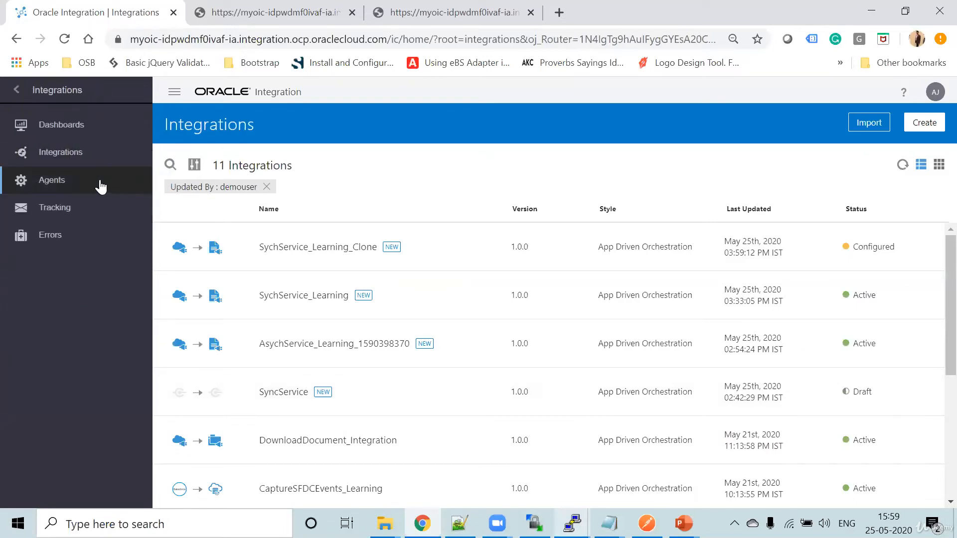
pyautogui.click(74, 181)
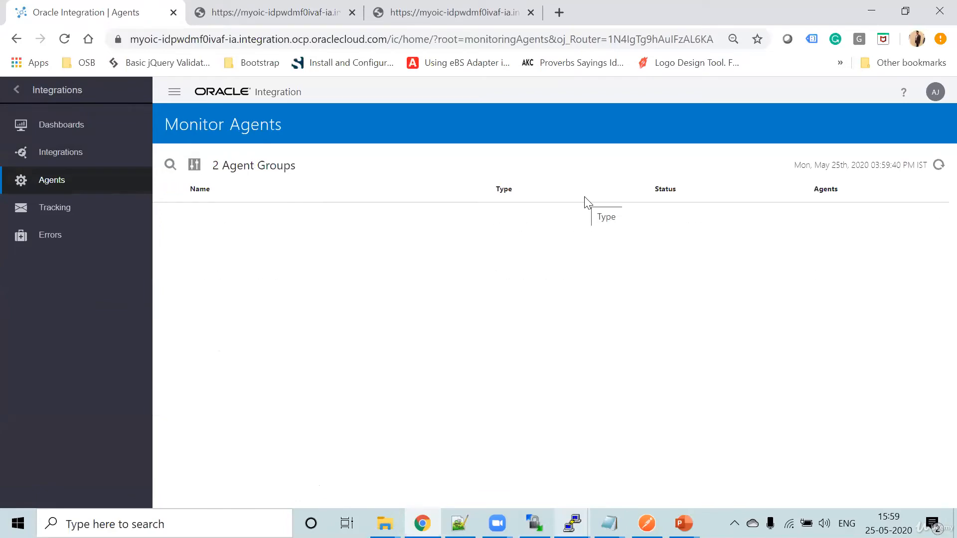
pyautogui.moveTo(572, 523)
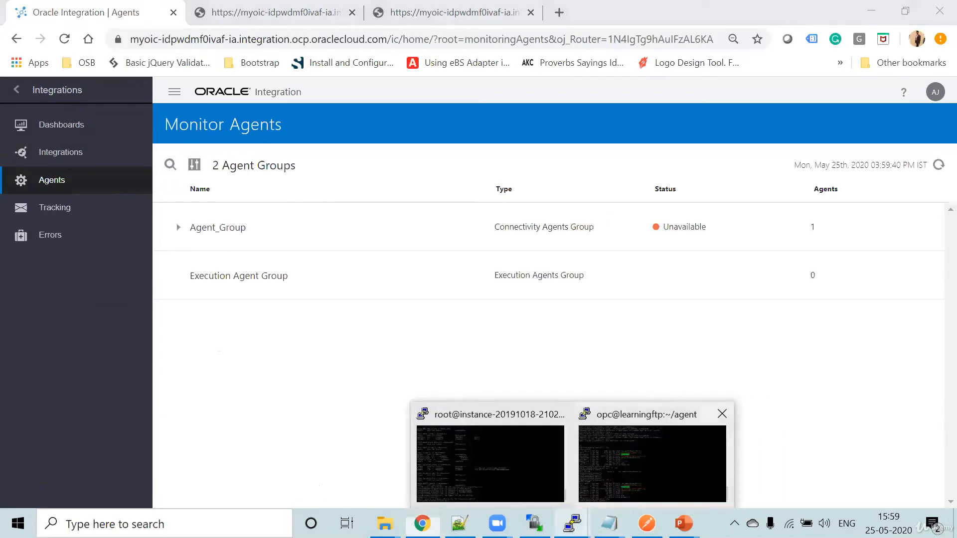
# - Switch to the learningftp PuTTY session and start the agent in the background with nohup java -jar connectivityagent.jar &
pyautogui.click(657, 463)
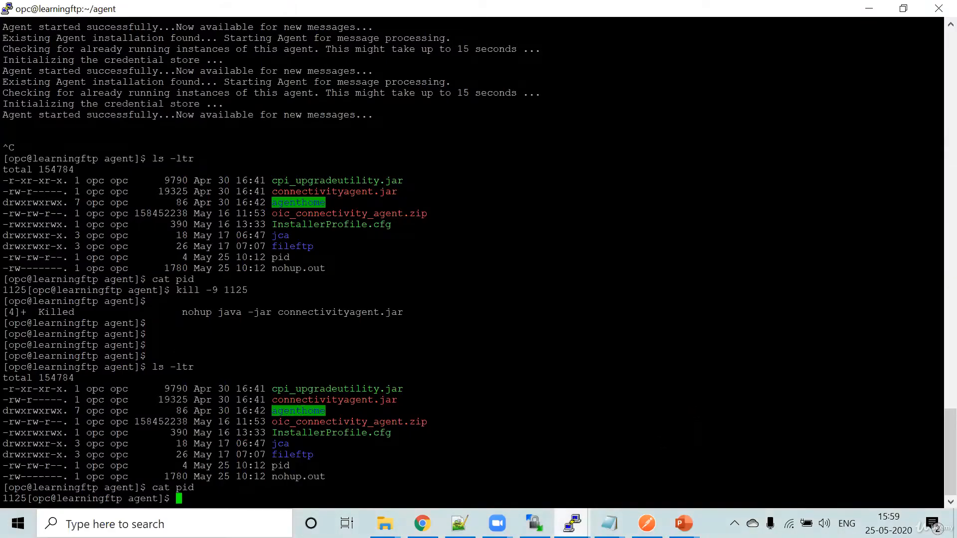
pyautogui.write('kill -9 1125')
pyautogui.press('Up')
pyautogui.press('Up')
pyautogui.press('Up')
pyautogui.press('Up')
pyautogui.press('Up')
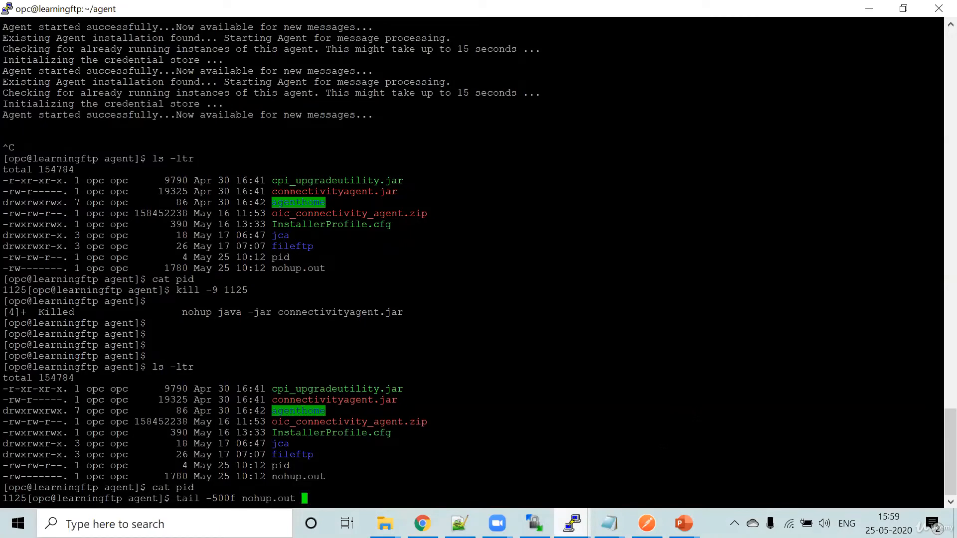
pyautogui.press('Return')
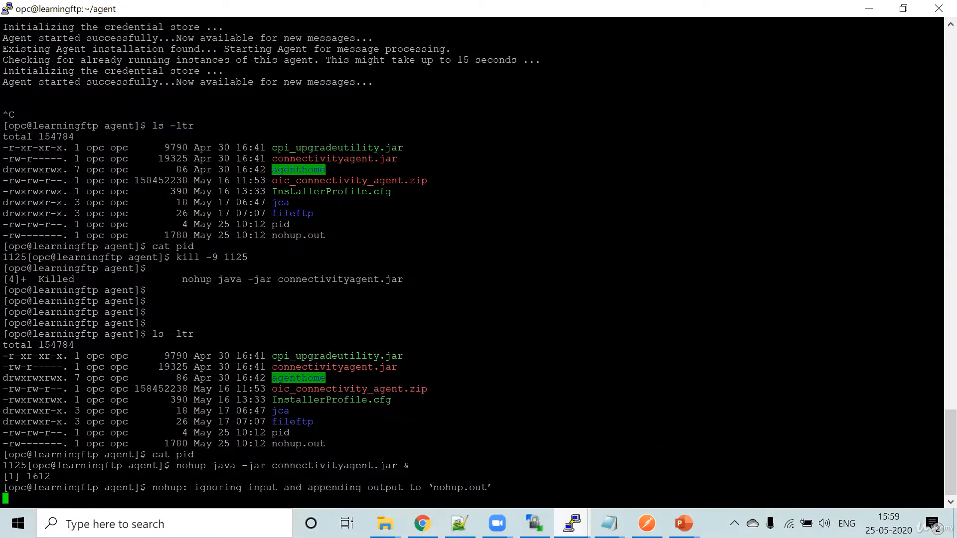
pyautogui.press('Return')
# - Follow the agent's startup log with tail -500f nohup.out
pyautogui.write('tail ')
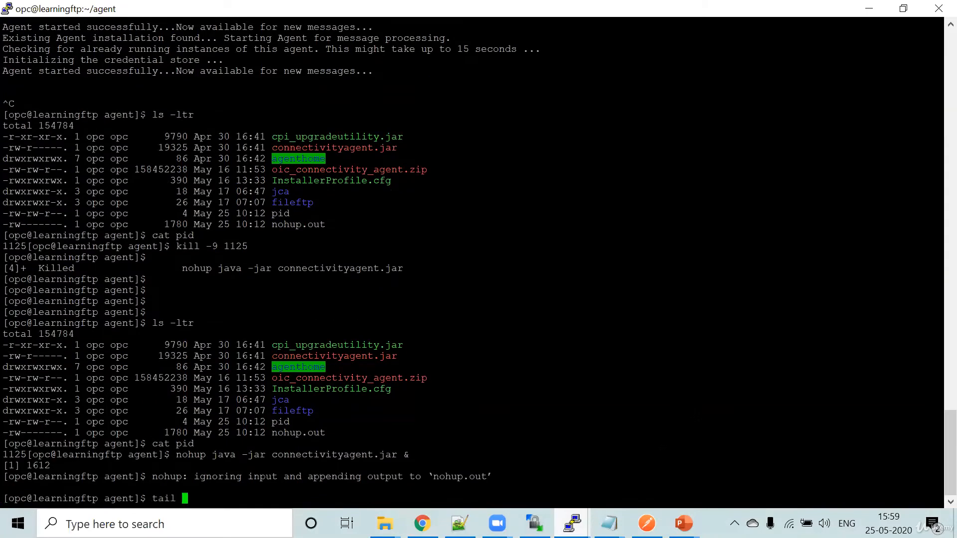
pyautogui.write('-500f o')
pyautogui.press('Tab')
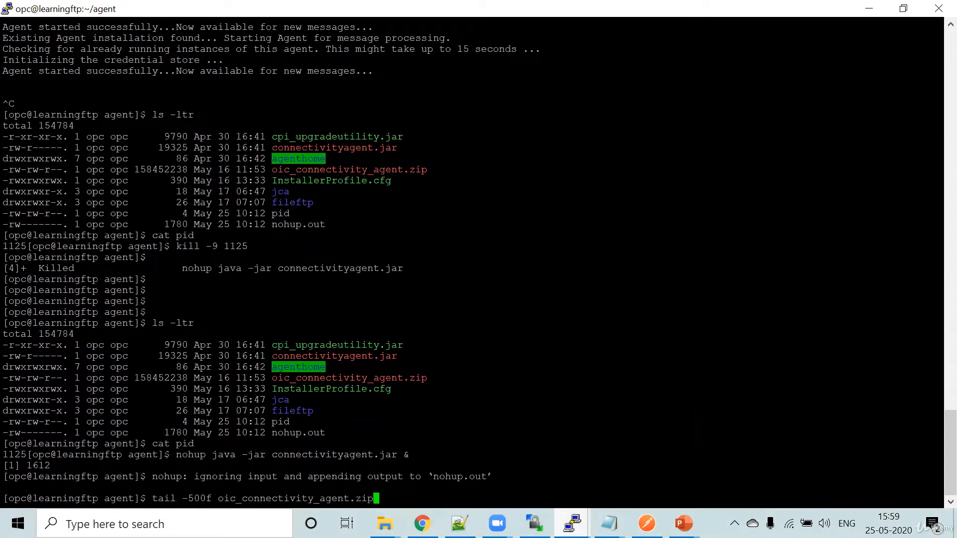
pyautogui.press('BackSpace')
pyautogui.press('BackSpace')
pyautogui.press('BackSpace')
pyautogui.press('BackSpace')
pyautogui.press('BackSpace')
pyautogui.press('BackSpace')
pyautogui.press('BackSpace')
pyautogui.press('BackSpace')
pyautogui.press('BackSpace')
pyautogui.press('BackSpace')
pyautogui.press('BackSpace')
pyautogui.press('BackSpace')
pyautogui.press('BackSpace')
pyautogui.press('BackSpace')
pyautogui.press('BackSpace')
pyautogui.press('BackSpace')
pyautogui.press('BackSpace')
pyautogui.press('BackSpace')
pyautogui.press('BackSpace')
pyautogui.press('BackSpace')
pyautogui.press('BackSpace')
pyautogui.press('BackSpace')
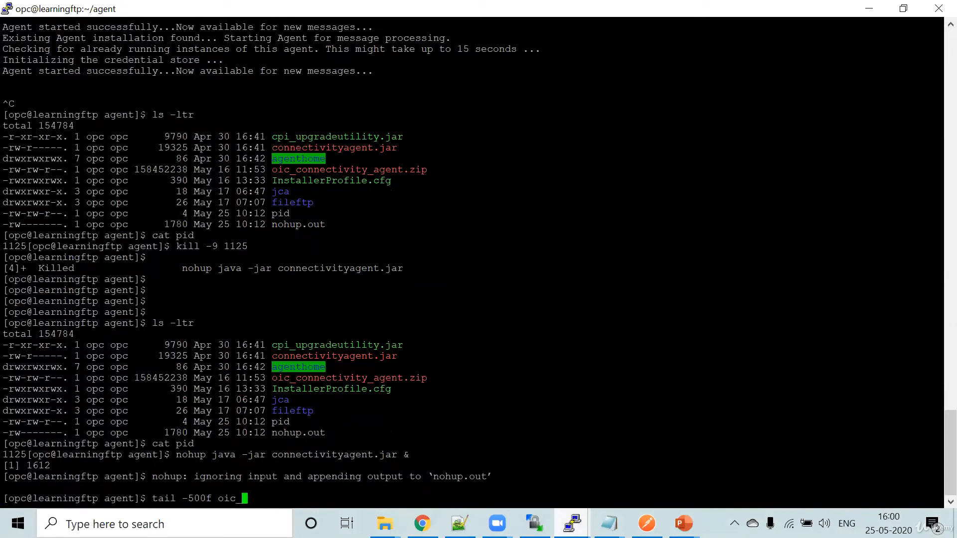
pyautogui.press('BackSpace')
pyautogui.press('BackSpace')
pyautogui.write('nohu')
pyautogui.press('Tab')
pyautogui.press('Return')
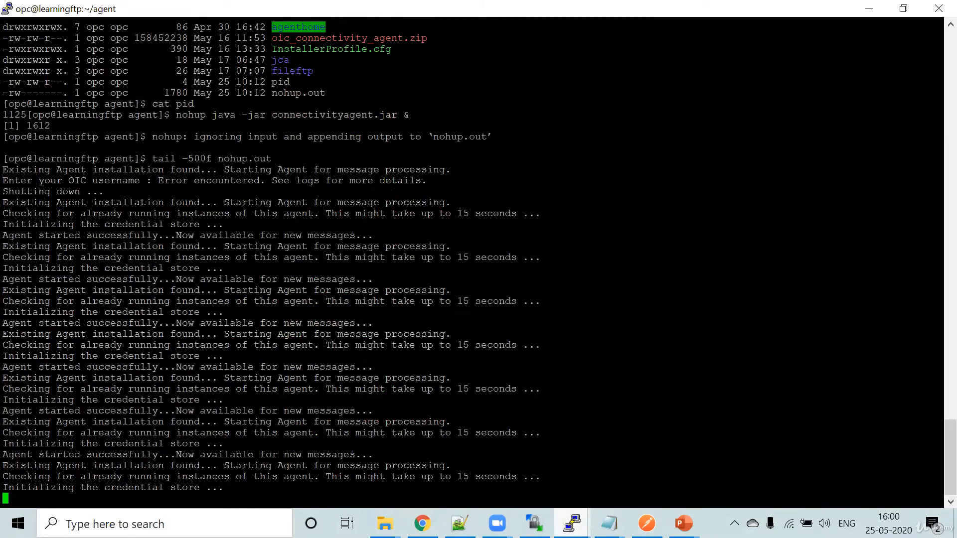
# - Switch to Oracle Integration in the browser and refresh the agent groups, cross-checking the startup log in PuTTY, to examine Agent_Group's status
pyautogui.moveTo(422, 524)
pyautogui.hotkey('alt', 'Tab')
pyautogui.click(938, 165)
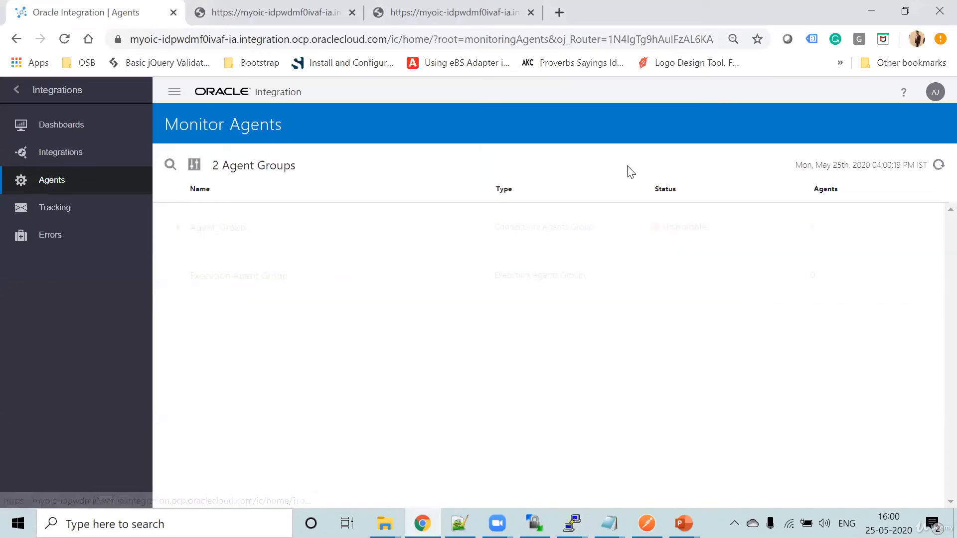
pyautogui.click(939, 167)
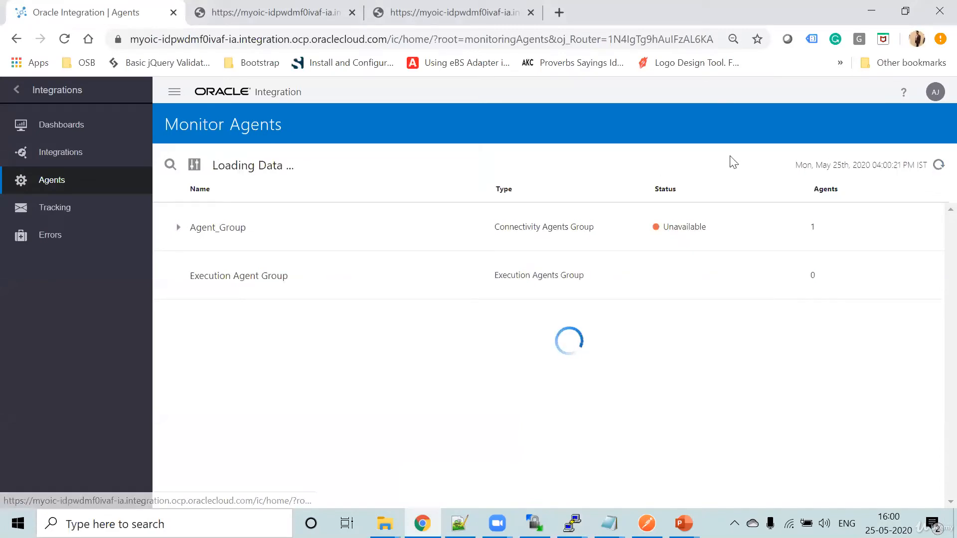
pyautogui.click(937, 165)
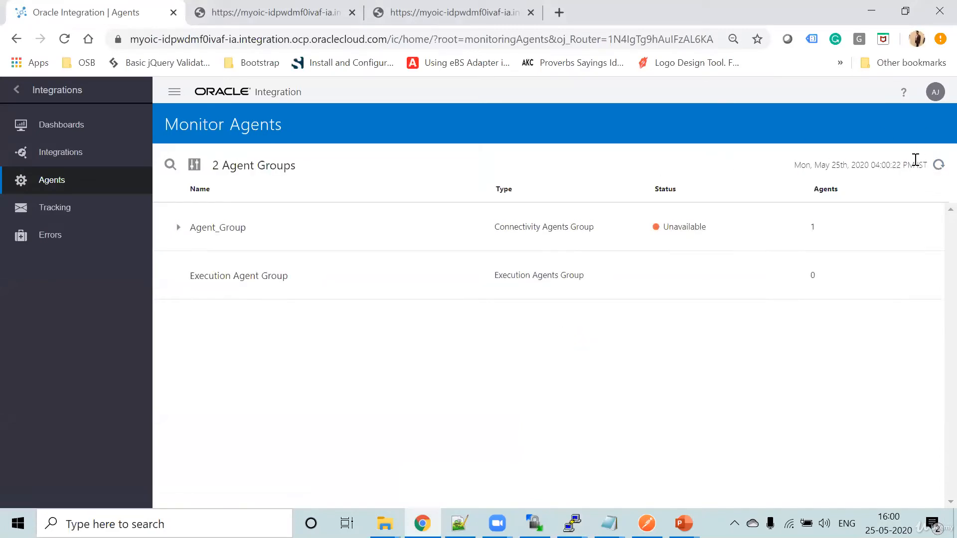
pyautogui.click(937, 165)
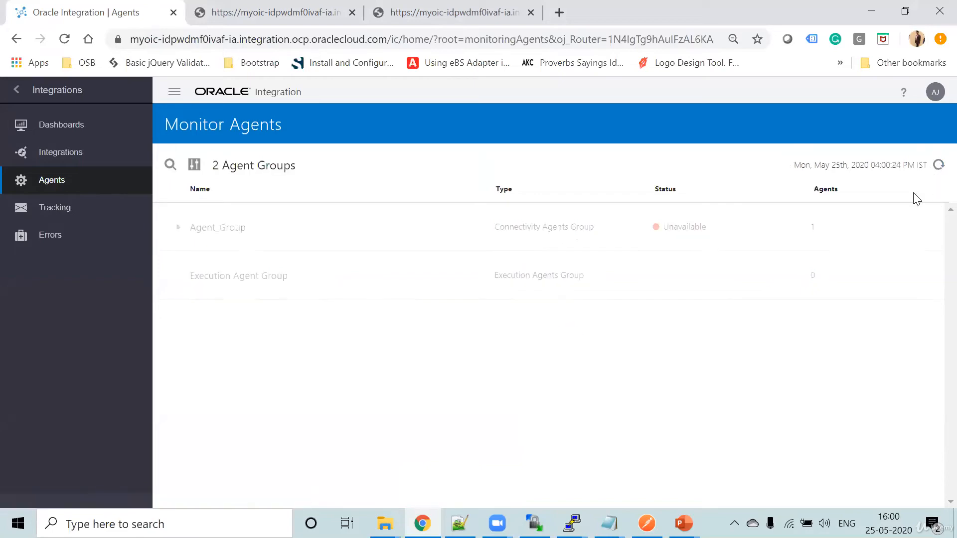
pyautogui.click(938, 165)
pyautogui.hotkey('alt', 'Tab')
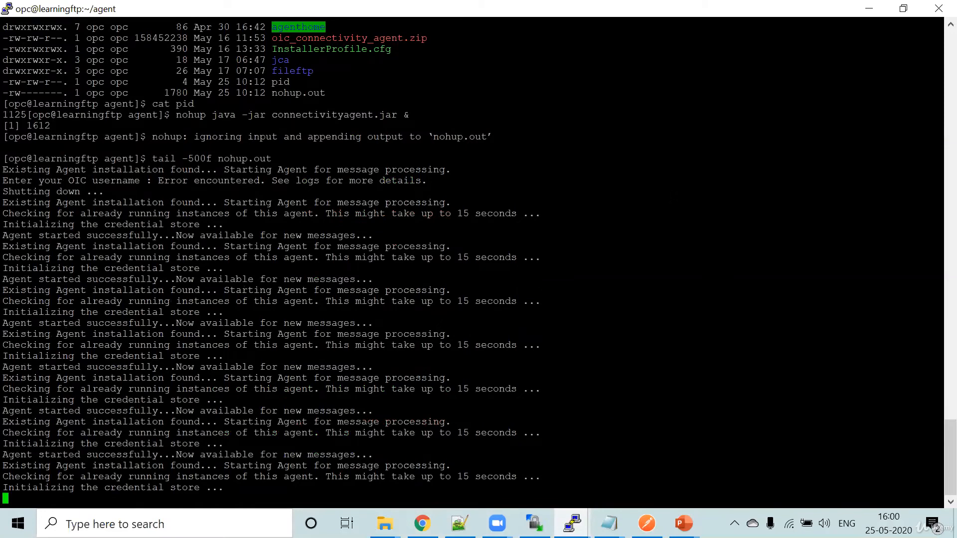
pyautogui.hotkey('alt', 'Tab')
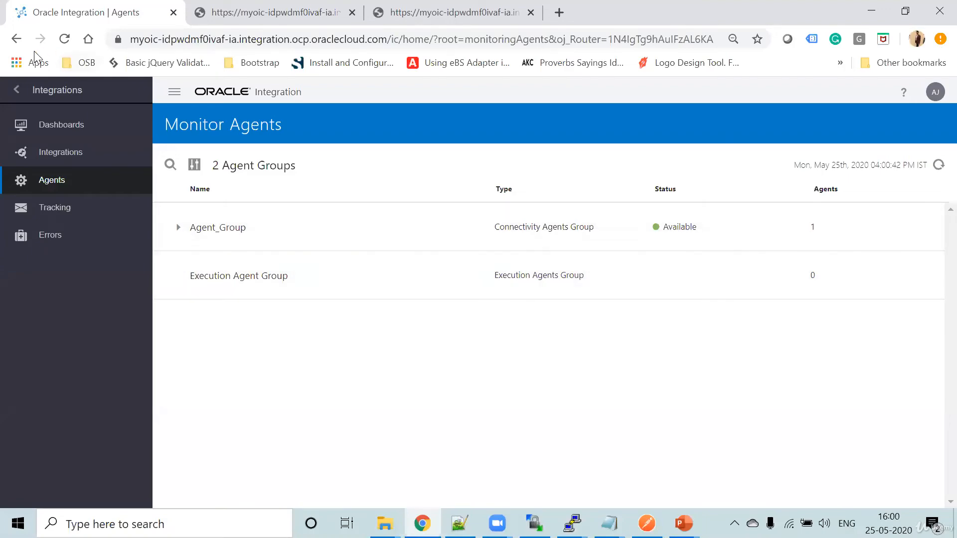
# - Switch to Postman and try to send the POST request to the SYCHSERVIC_LEARNING_CLONE 1.0 send endpoint
pyautogui.moveTo(646, 523)
pyautogui.click(648, 474)
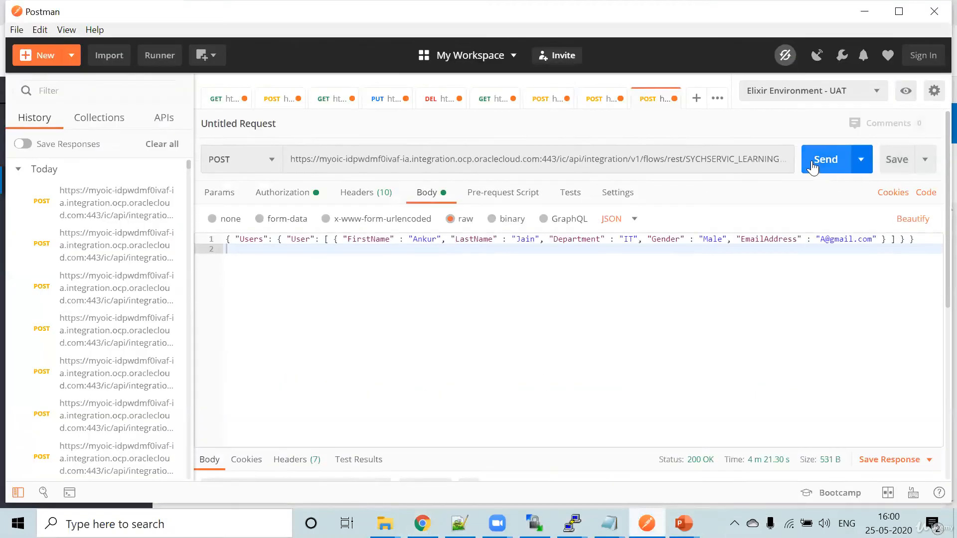
pyautogui.click(751, 157)
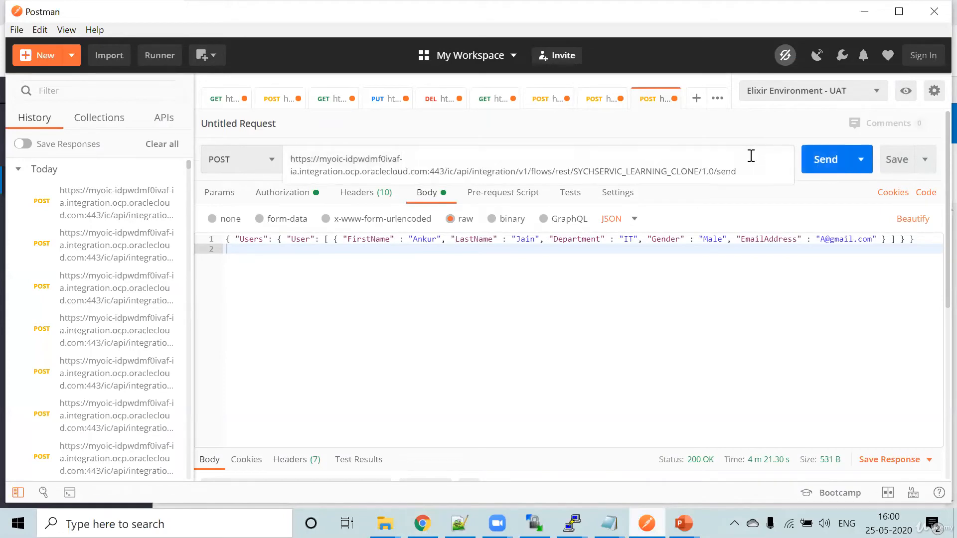
pyautogui.click(828, 168)
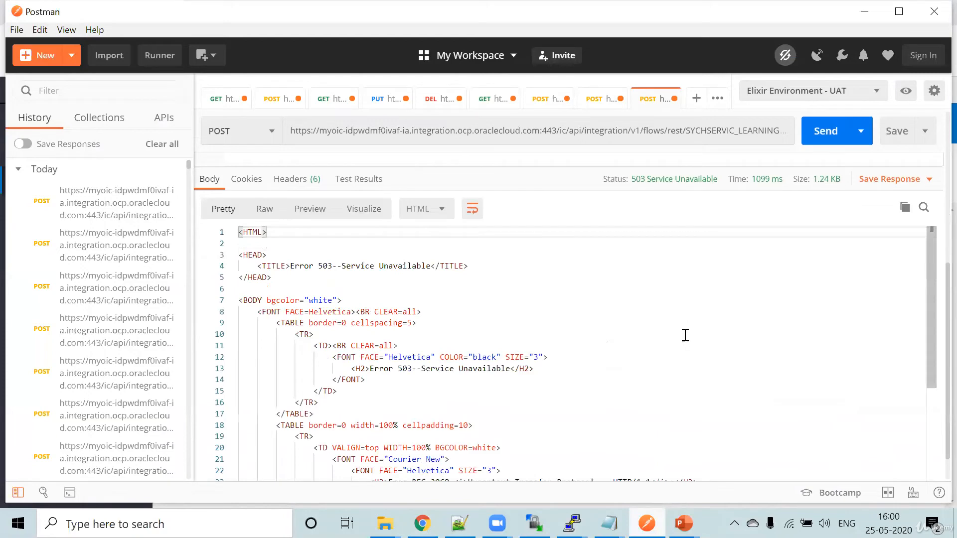
pyautogui.click(621, 127)
# - Switch back to Oracle Integration in the browser, leave monitoring and open the list of designed integrations
pyautogui.hotkey('alt', 'Tab')
pyautogui.click(20, 90)
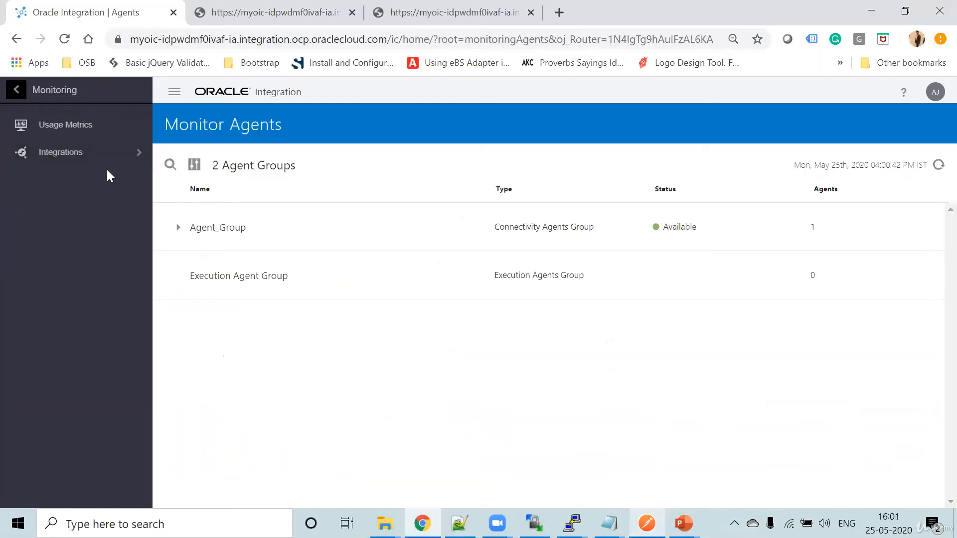
pyautogui.click(20, 88)
pyautogui.click(76, 236)
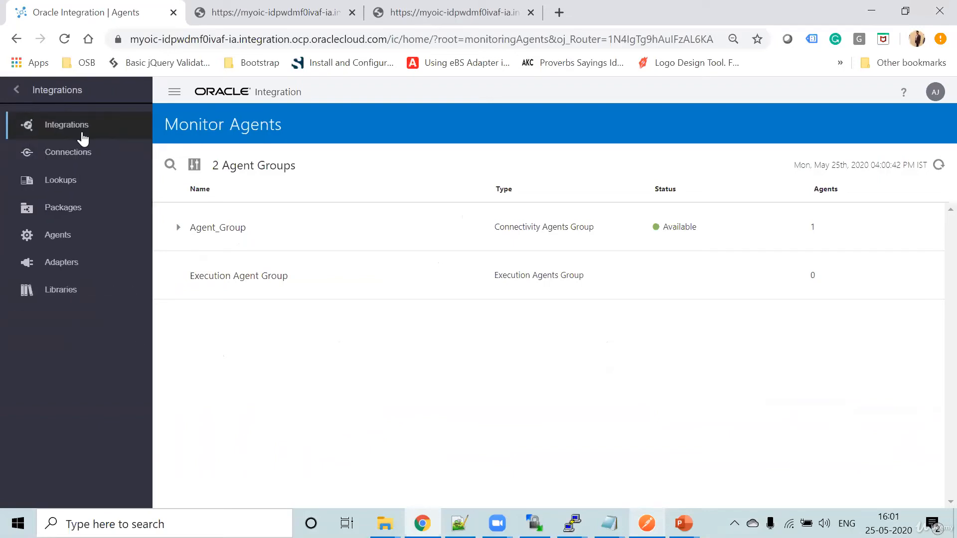
pyautogui.click(79, 128)
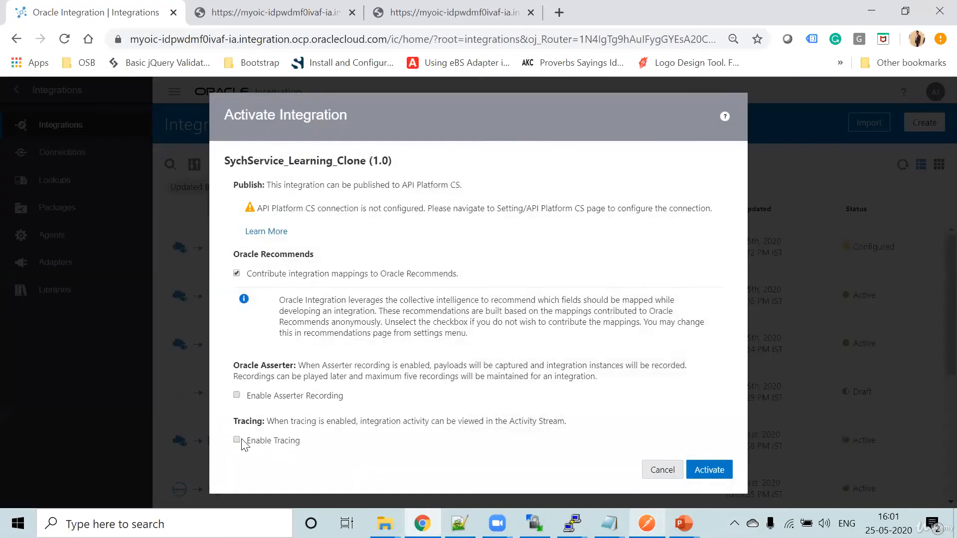
# - Activate SychService_Learning_Clone with tracing enabled and payload included, and refresh the integrations list
pyautogui.click(237, 440)
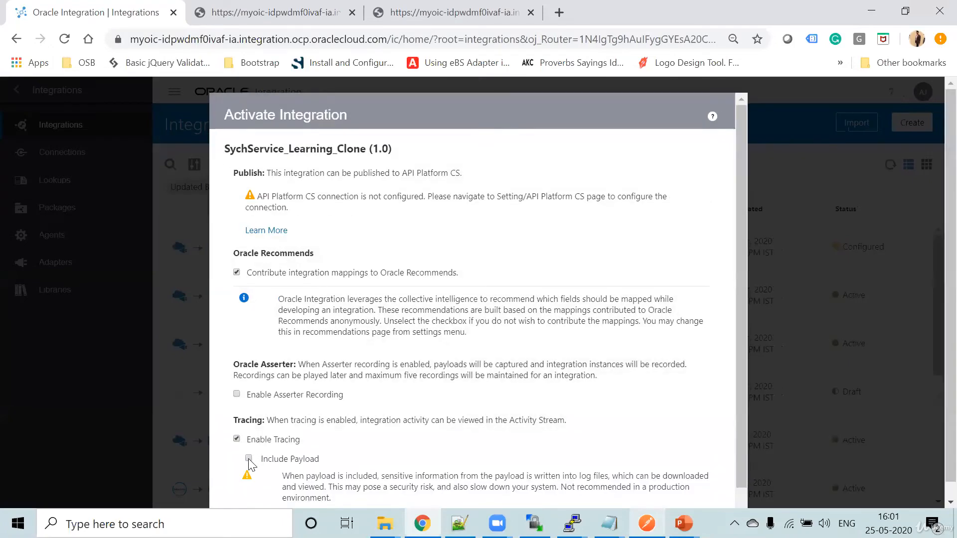
pyautogui.click(248, 459)
pyautogui.scroll(-1, 566, 391)
pyautogui.click(696, 500)
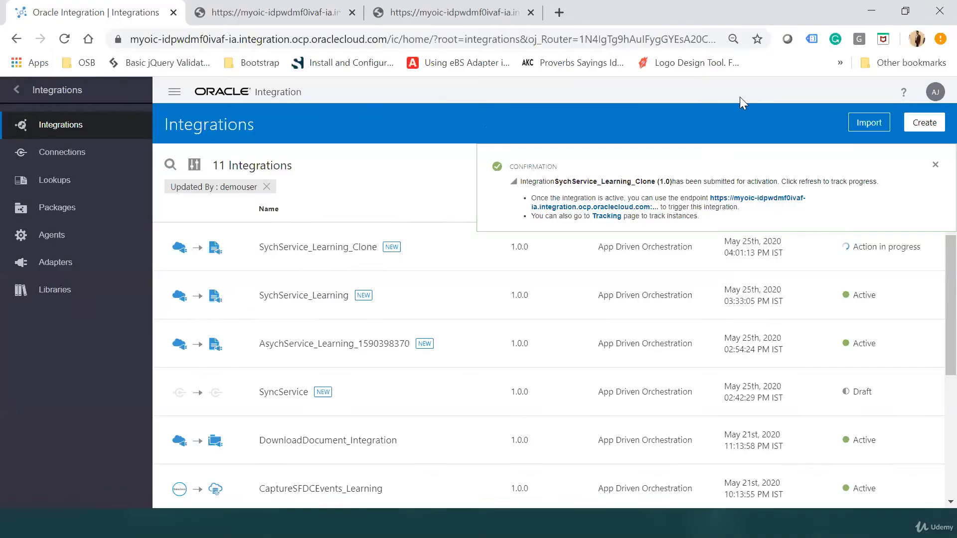
pyautogui.click(934, 164)
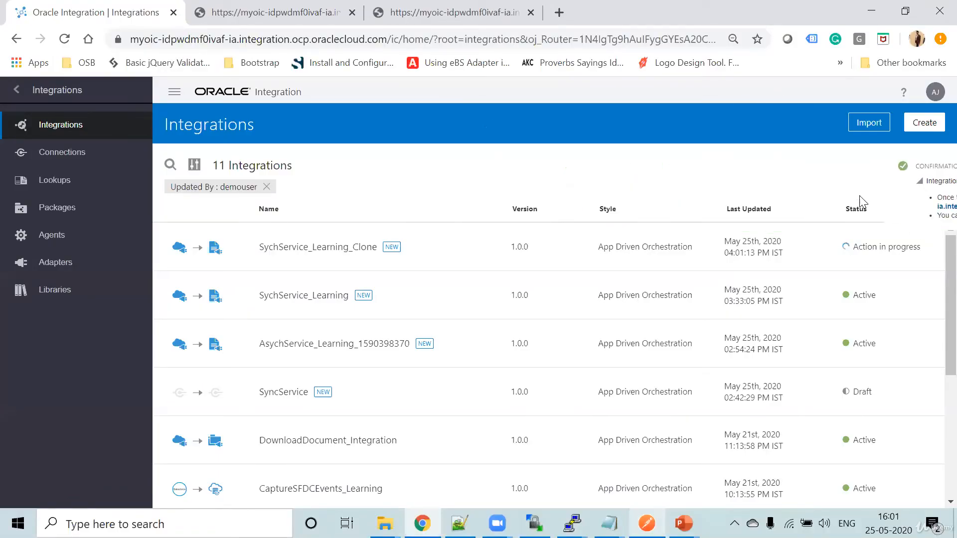
pyautogui.click(903, 165)
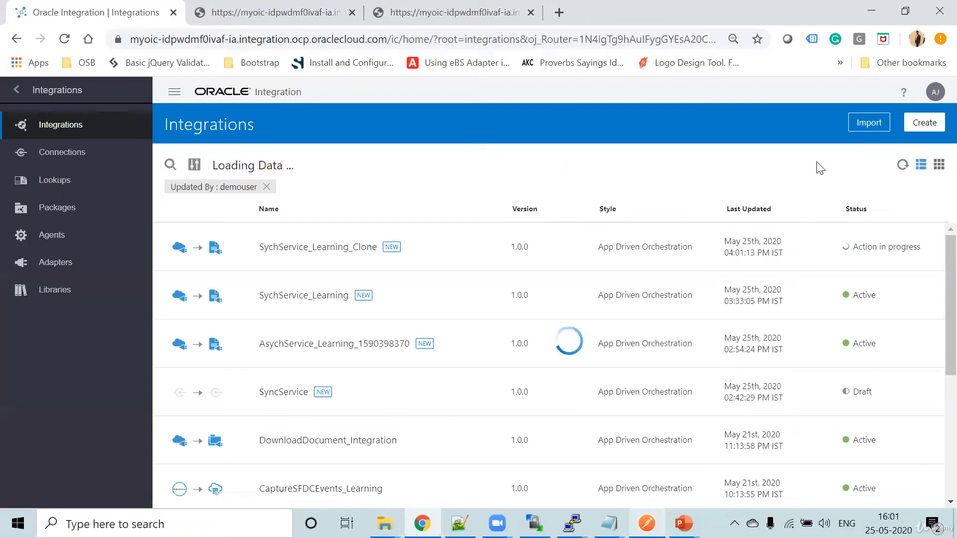
# - Switch to Postman and resend the POST request to the activated SYCHSERVIC_LEARNING_CLONE endpoint
pyautogui.click(647, 524)
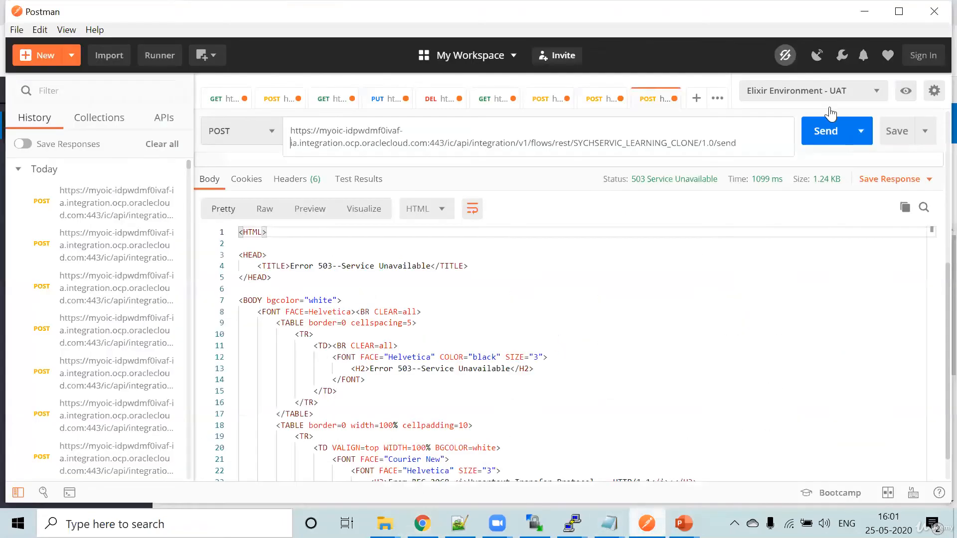
pyautogui.click(821, 146)
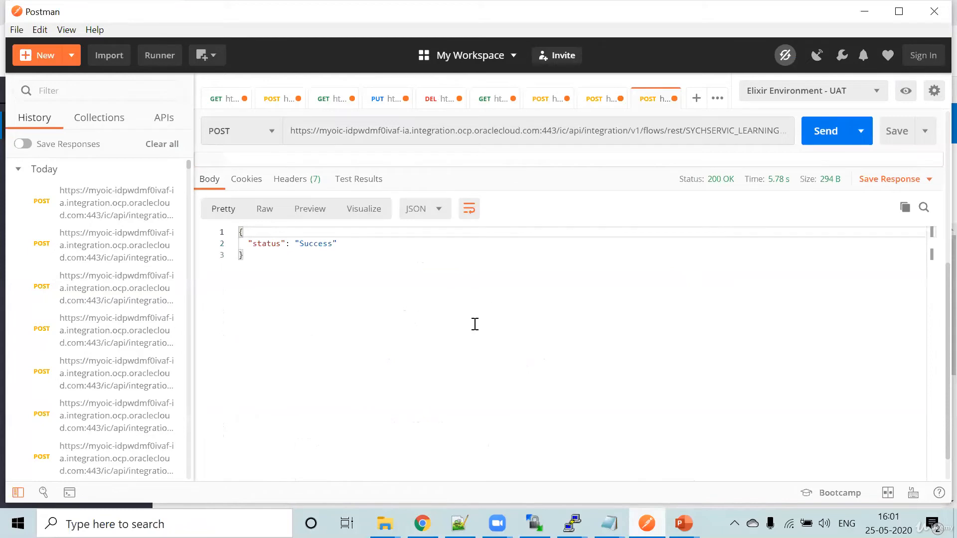
pyautogui.click(472, 128)
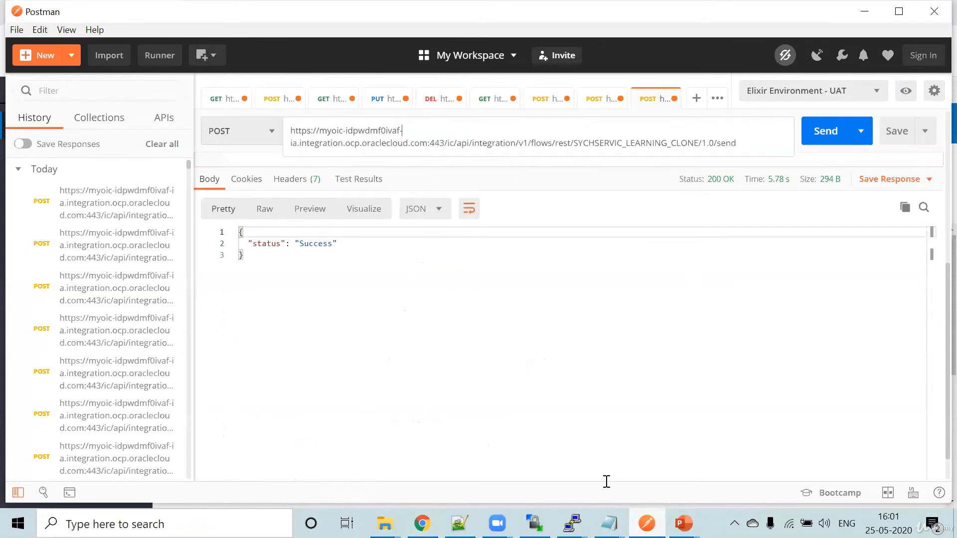
# - Switch to the learningftp PuTTY session, stop following the log and print the pid file with cat pid
pyautogui.click(573, 524)
pyautogui.click(641, 483)
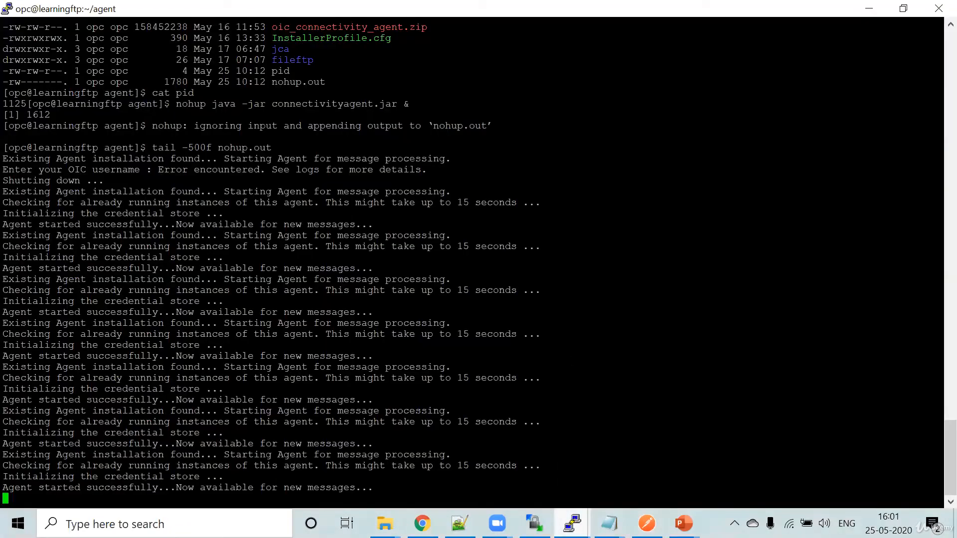
pyautogui.hotkey('ctrl', 'c')
pyautogui.write('c')
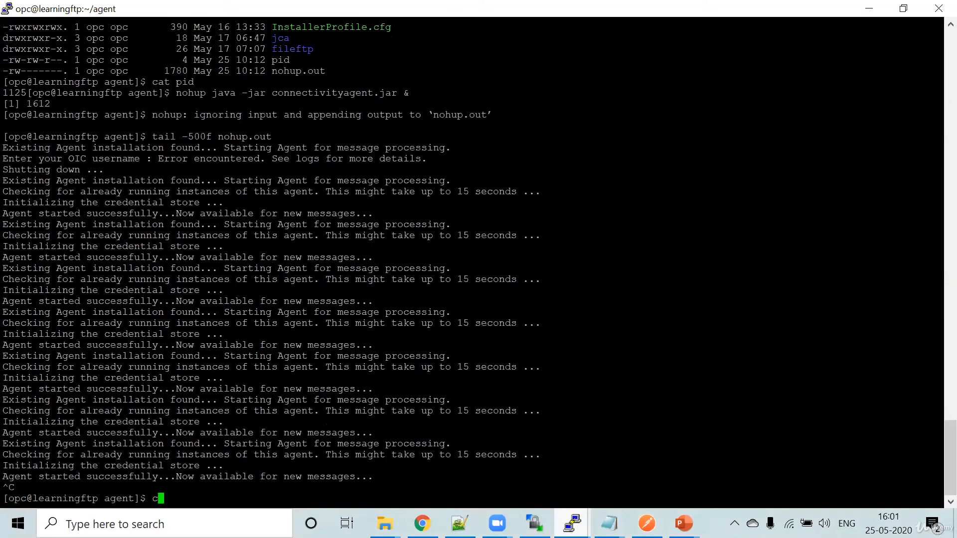
pyautogui.write('at pid')
pyautogui.press('Return')
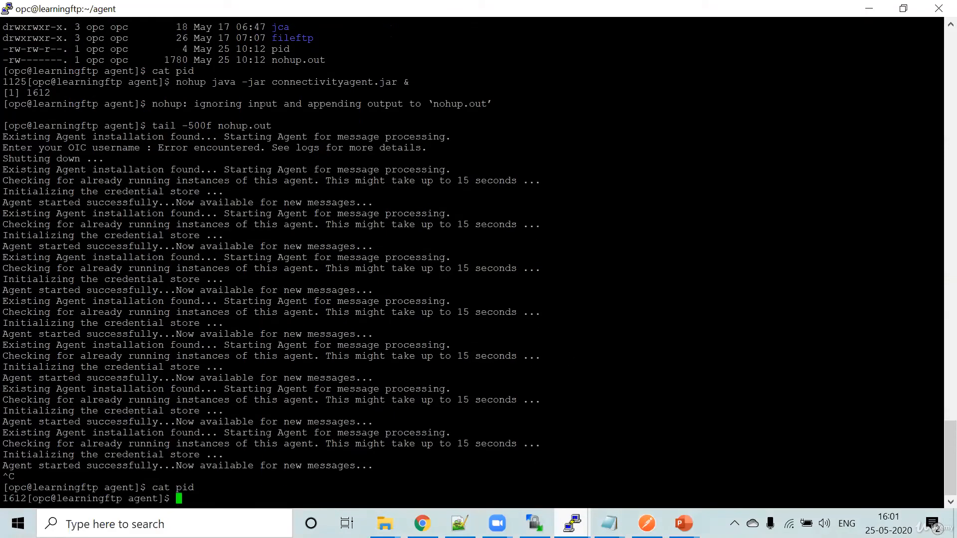
# - Force-stop the connectivity agent process with kill -9 1612
pyautogui.write('kill -9')
pyautogui.doubleClick(7, 499)
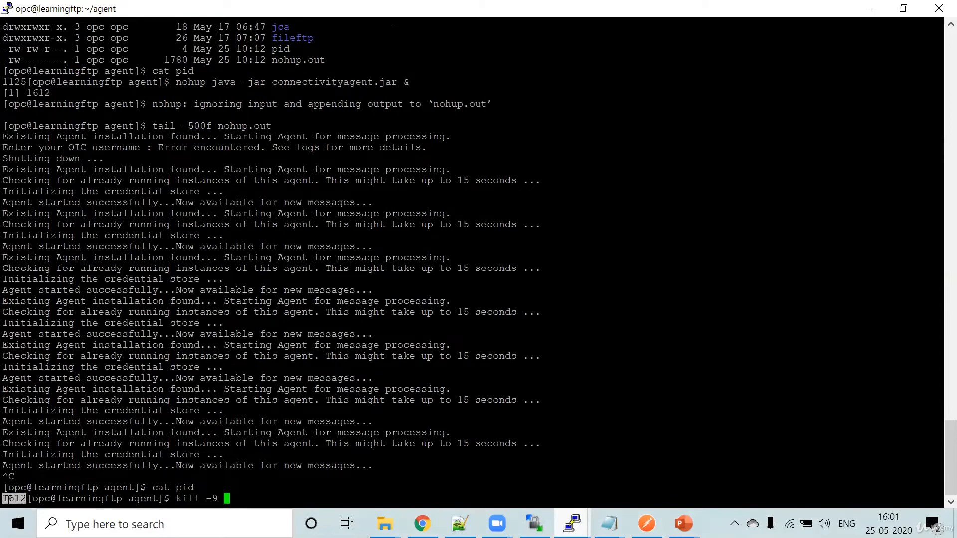
pyautogui.press('shift+Insert')
pyautogui.press('Return')
pyautogui.press('Return')
pyautogui.press('Return')
pyautogui.press('Return')
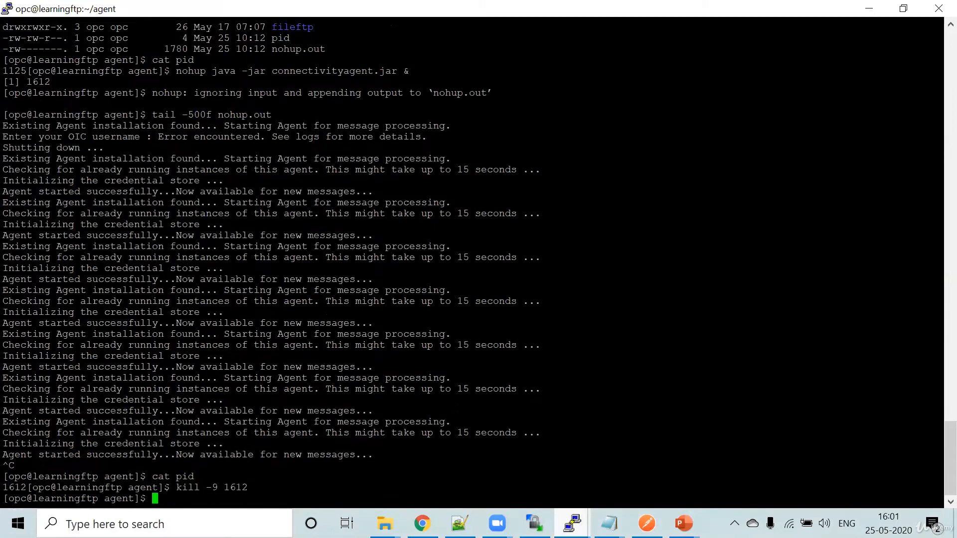
pyautogui.press('Return')
pyautogui.press('Return')
pyautogui.press('Return')
pyautogui.press('Return')
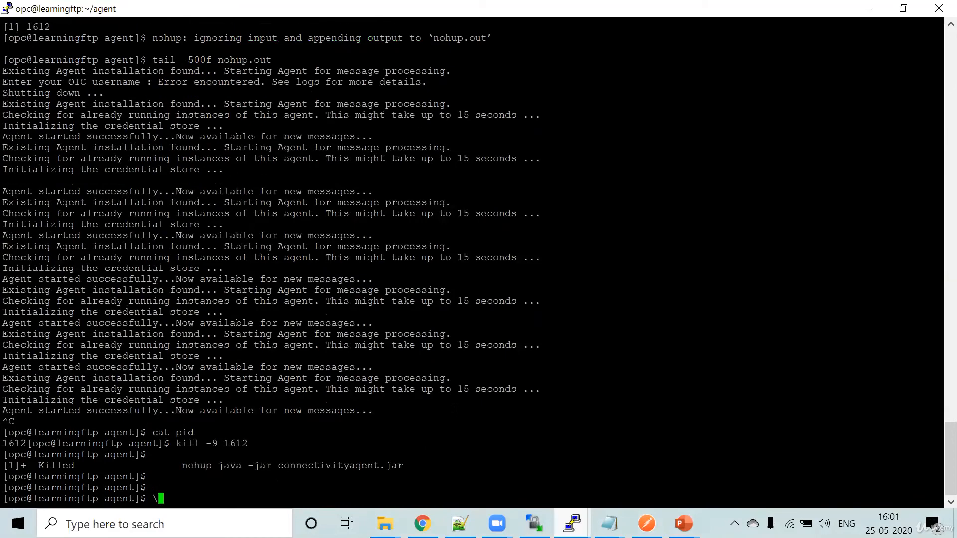
# - Return to Postman and send the POST request to the cloned integration with the agent stopped
pyautogui.hotkey('alt', 'Tab')
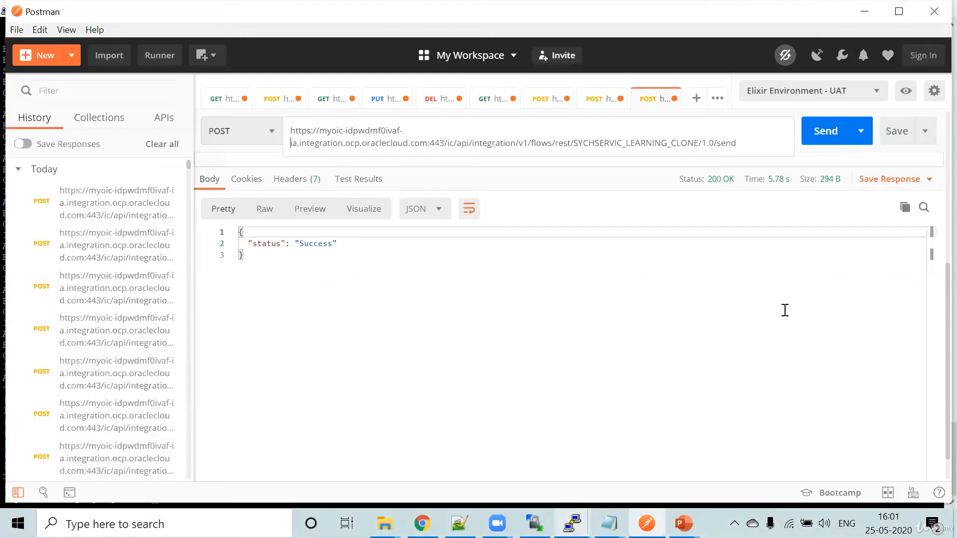
pyautogui.click(825, 130)
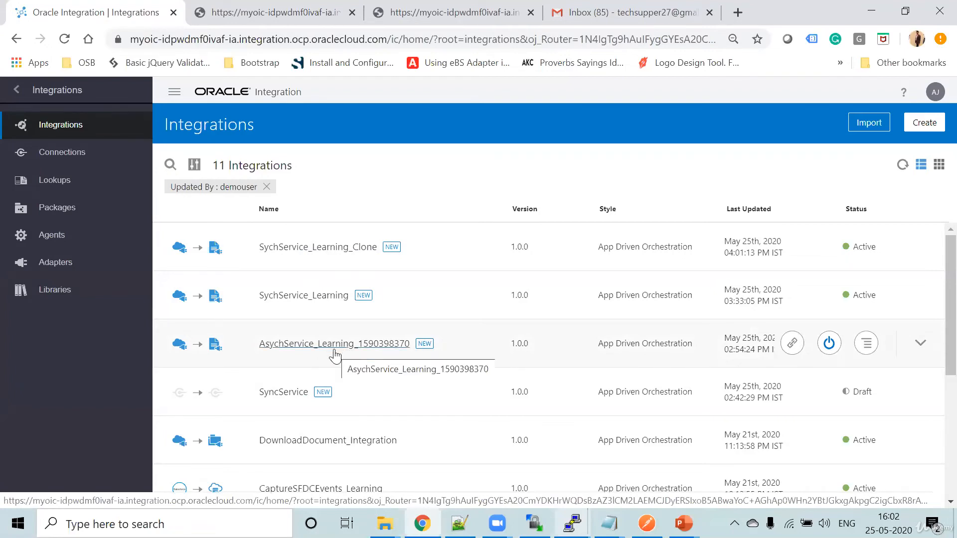
pyautogui.click(790, 347)
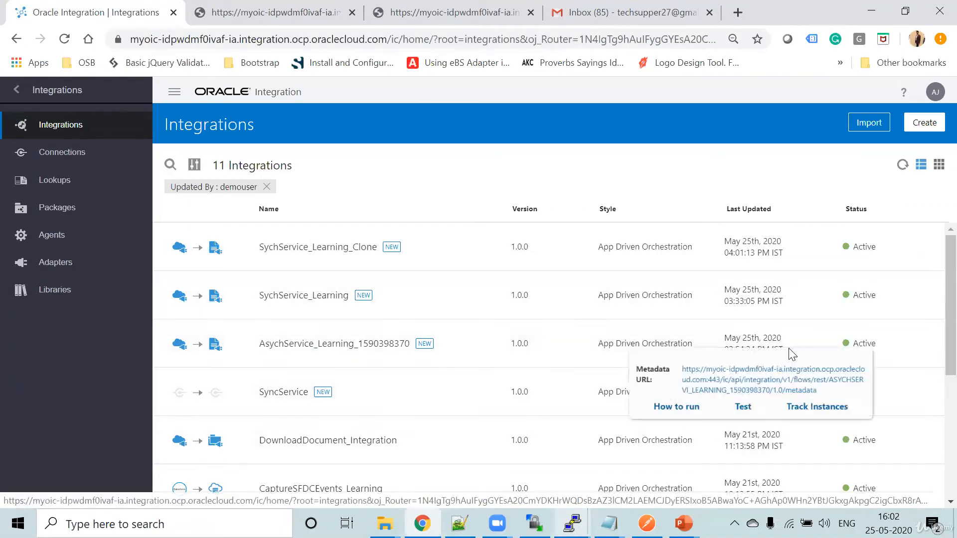
pyautogui.click(757, 382)
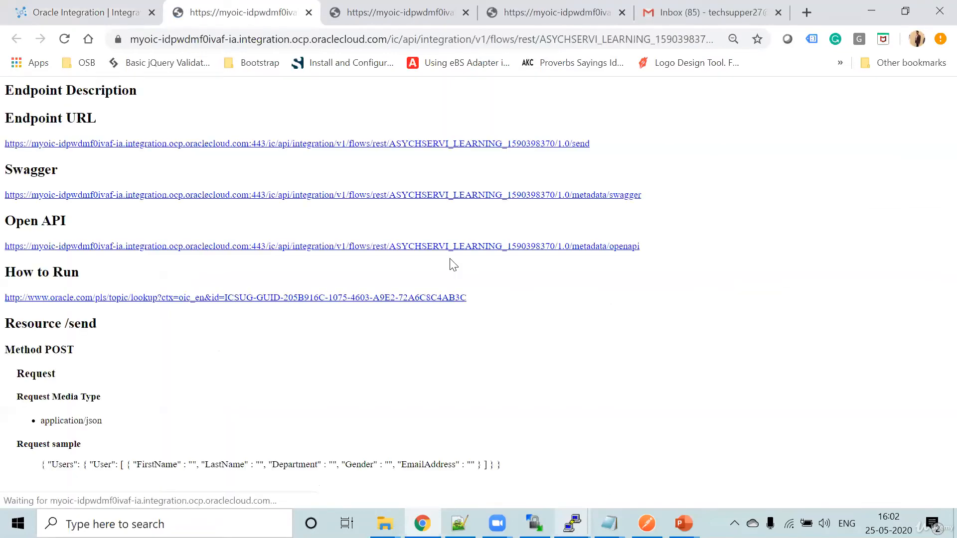
pyautogui.click(127, 15)
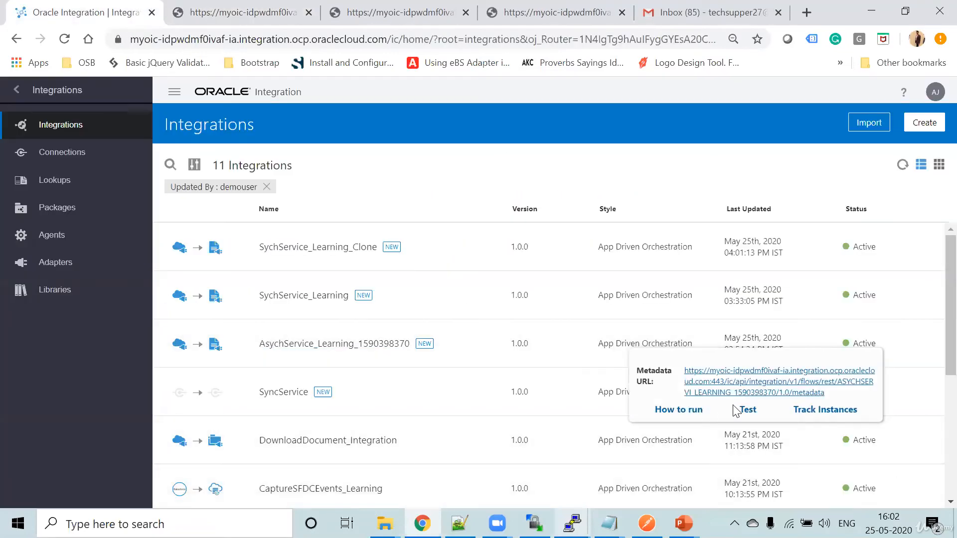
pyautogui.click(748, 410)
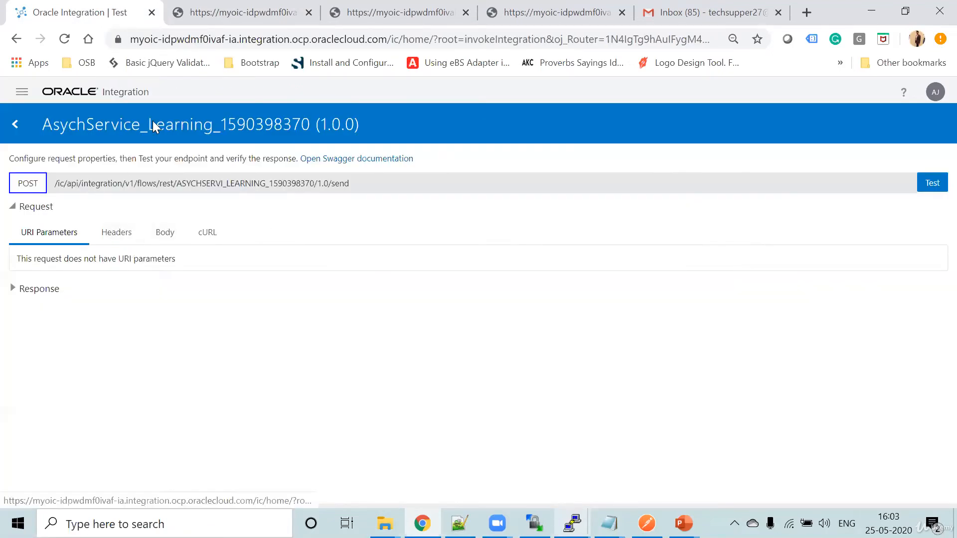
pyautogui.click(171, 244)
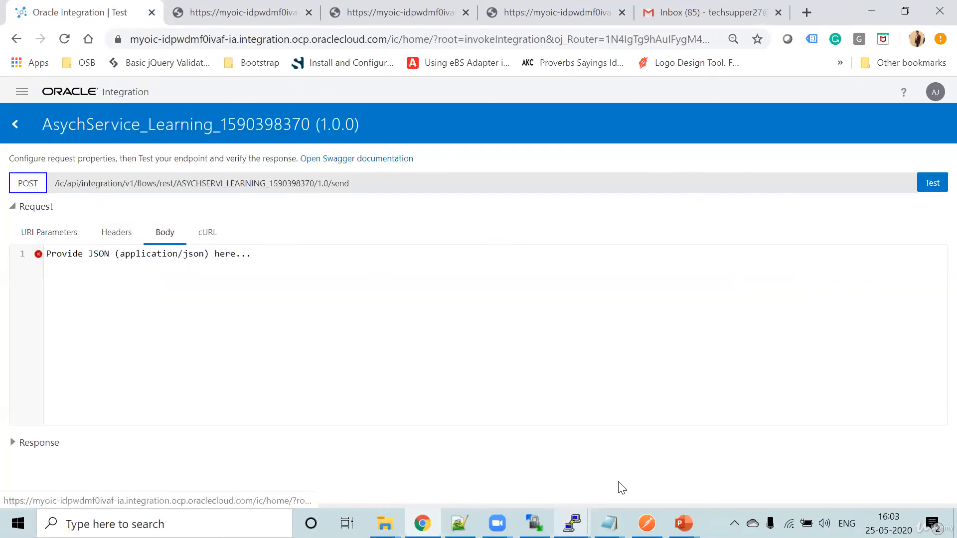
pyautogui.click(646, 523)
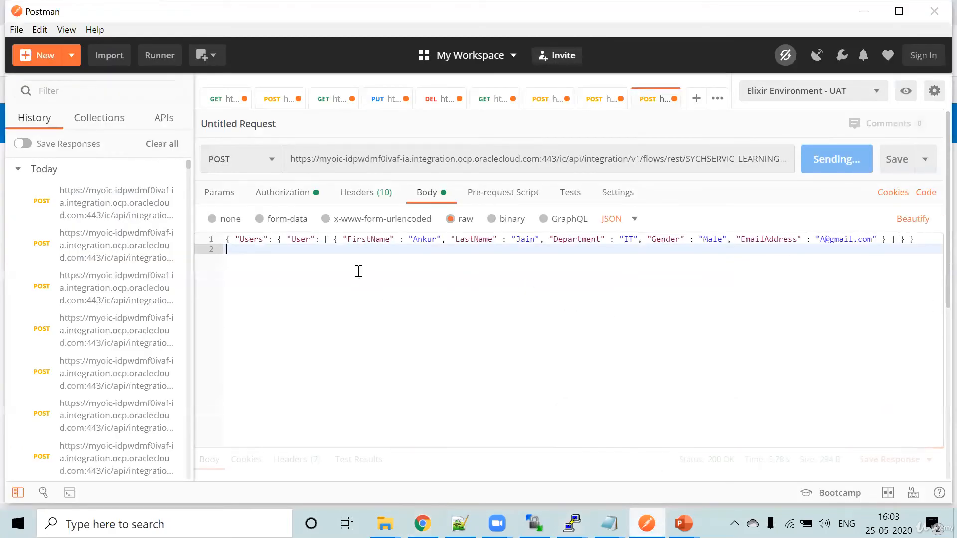
pyautogui.hotkey('ctrl', 'a')
pyautogui.hotkey('alt', 'Tab')
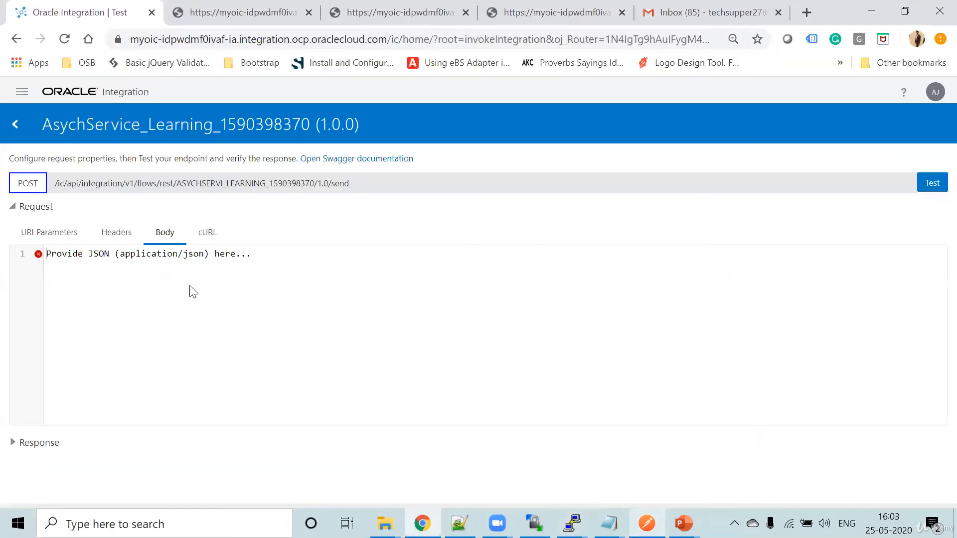
pyautogui.hotkey('ctrl', 'v')
# - Append "Asynch" to the FirstName value, replace the last name and e-mail, set Department to "OP", and run the test
pyautogui.doubleClick(269, 253)
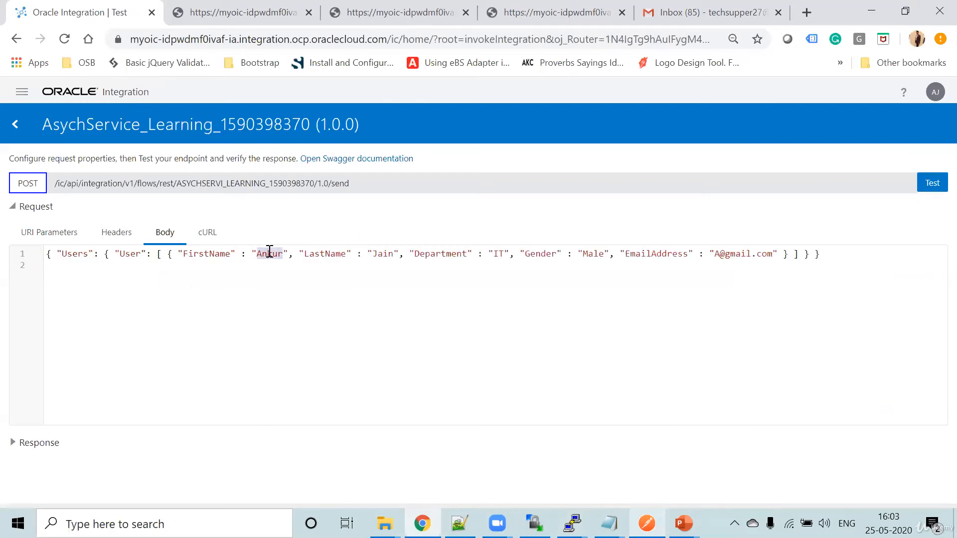
pyautogui.press('Right')
pyautogui.write('Ay')
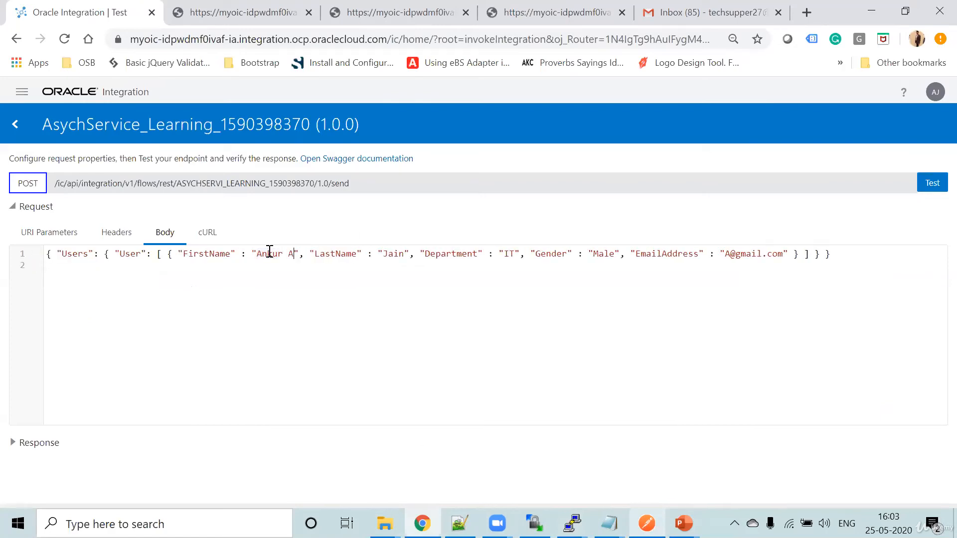
pyautogui.write('synch')
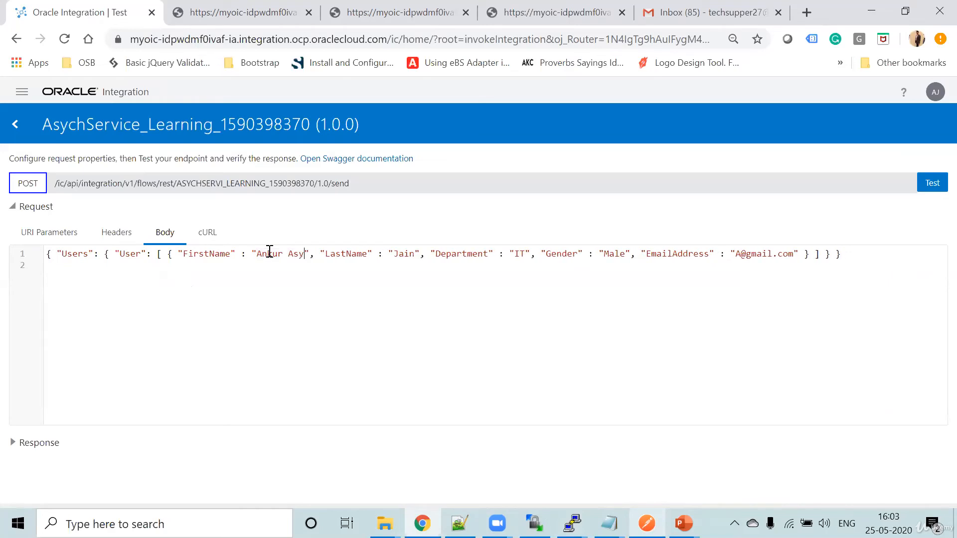
pyautogui.doubleClick(426, 253)
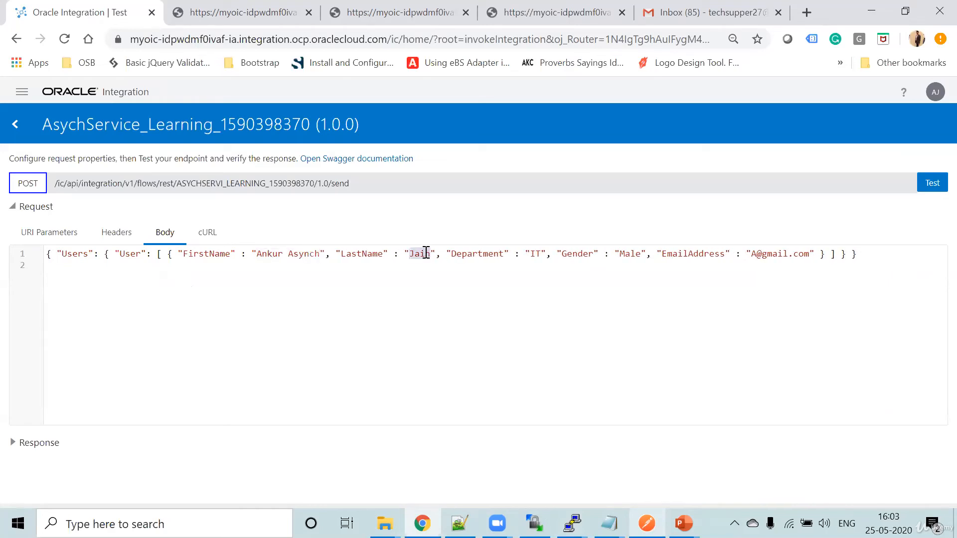
pyautogui.write('Gupta')
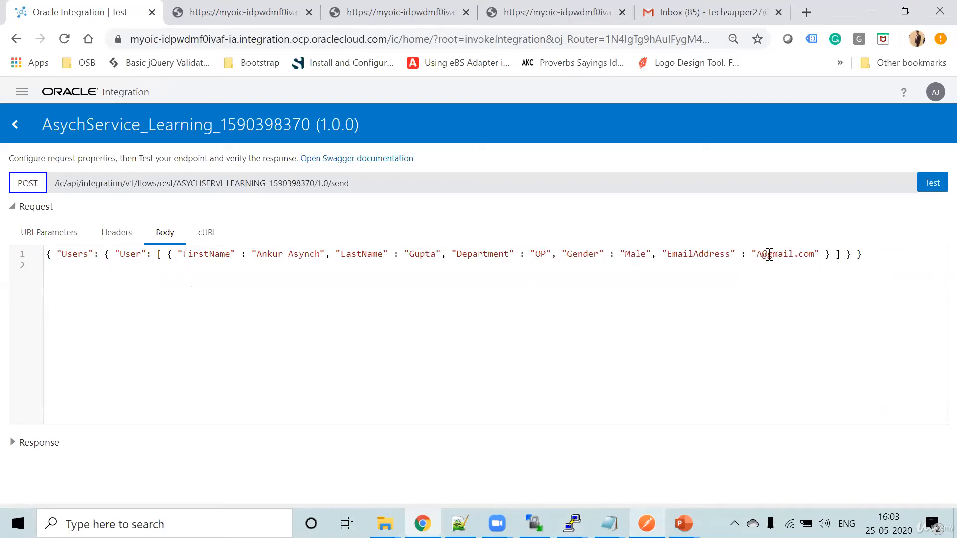
pyautogui.write('bc')
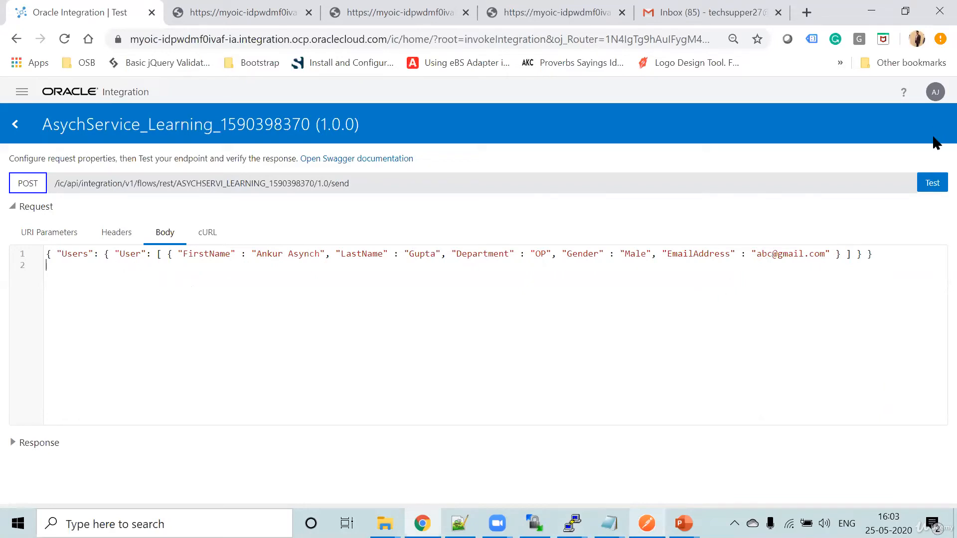
pyautogui.click(932, 183)
pyautogui.scroll(-1, 501, 307)
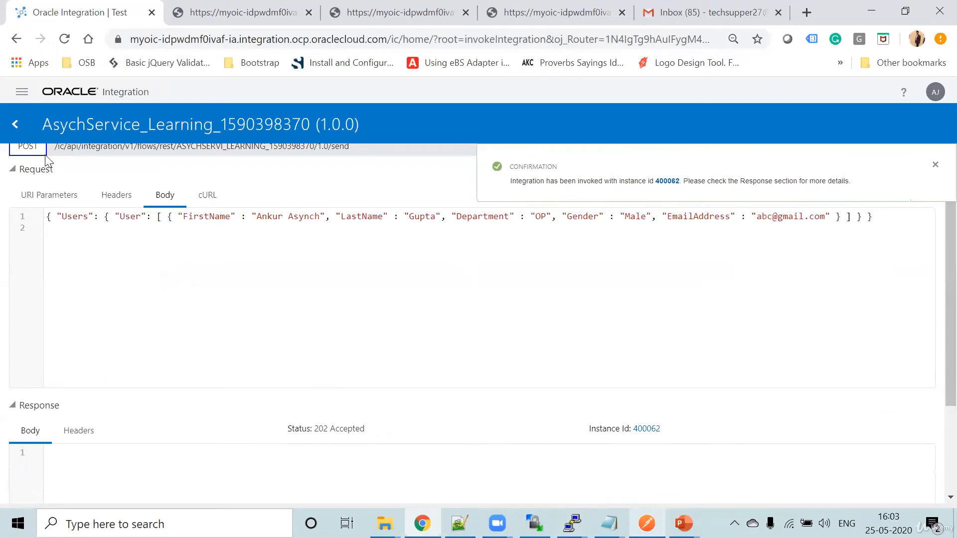
pyautogui.click(24, 91)
pyautogui.click(16, 90)
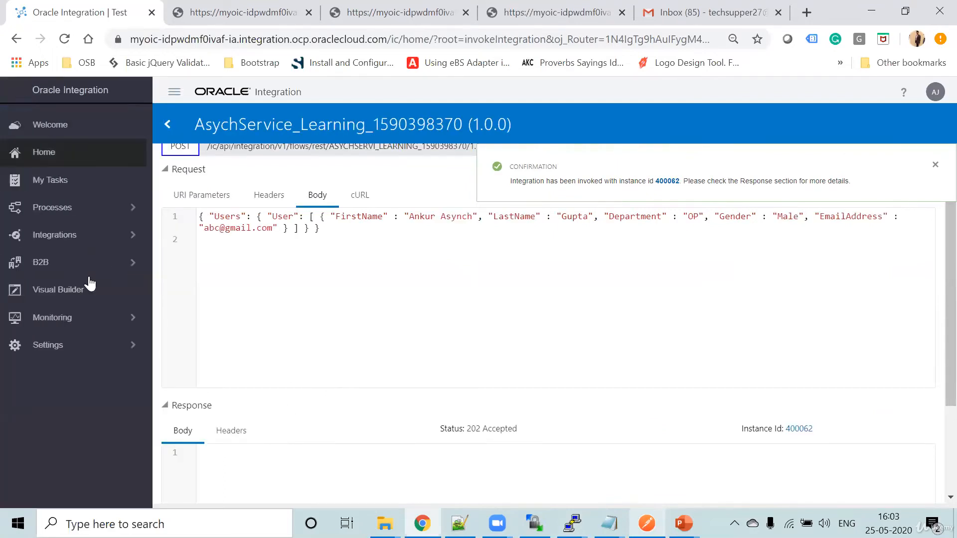
pyautogui.click(86, 321)
pyautogui.click(59, 155)
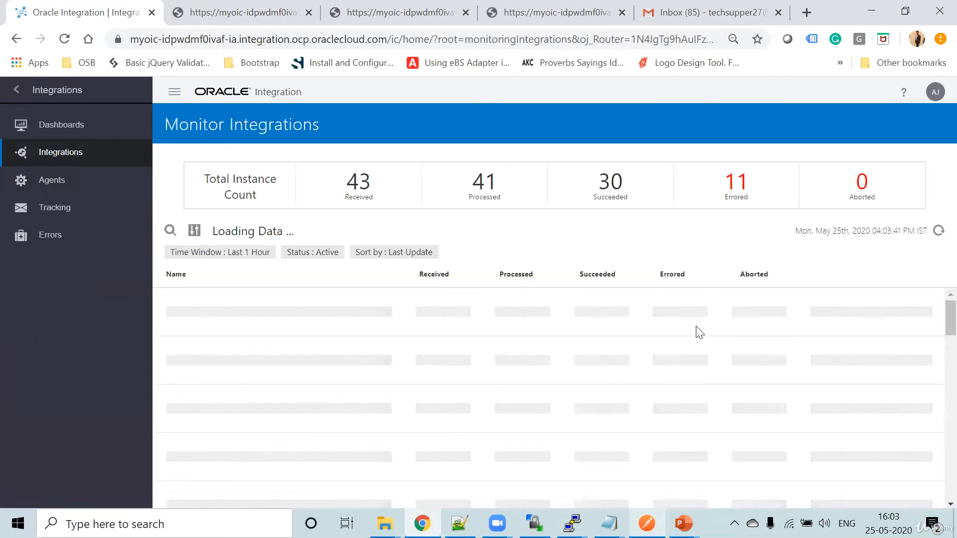
pyautogui.click(937, 230)
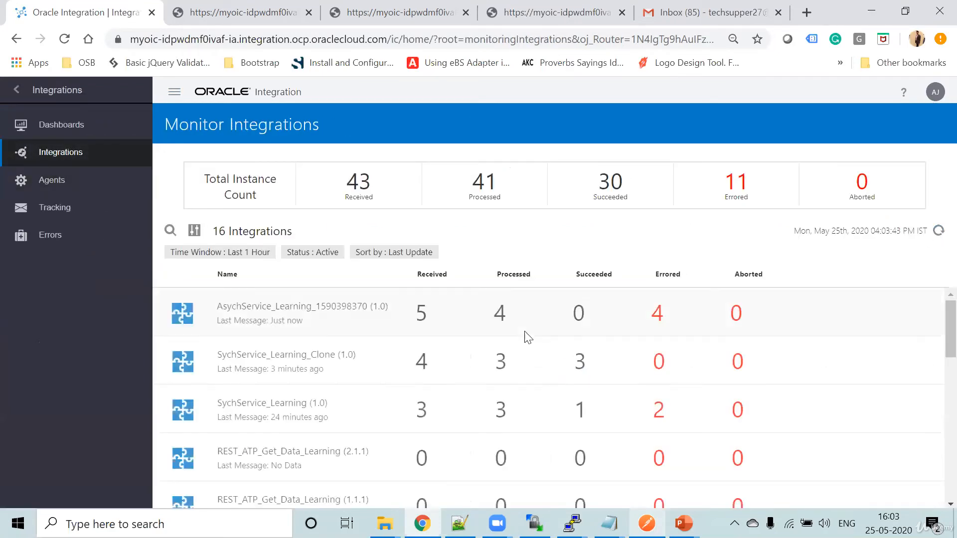
pyautogui.click(421, 314)
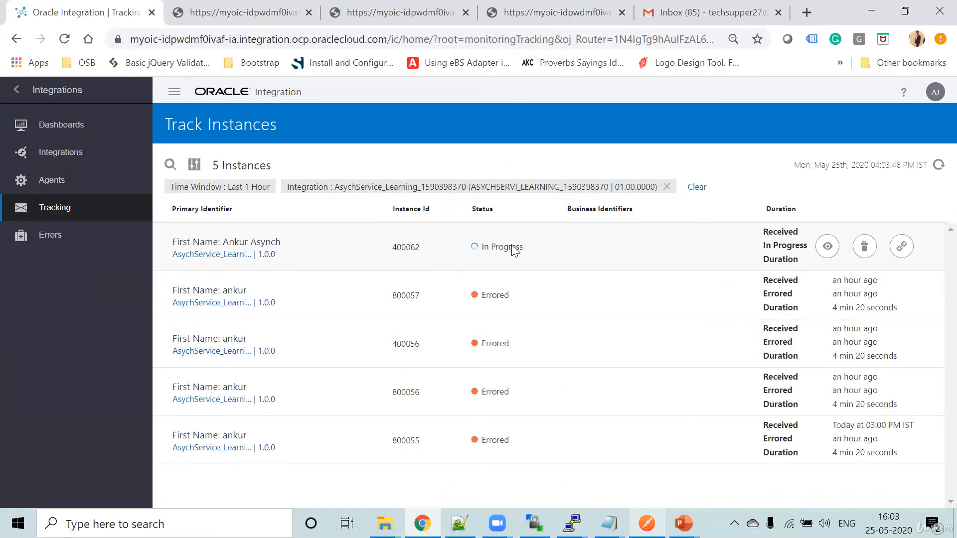
pyautogui.click(19, 91)
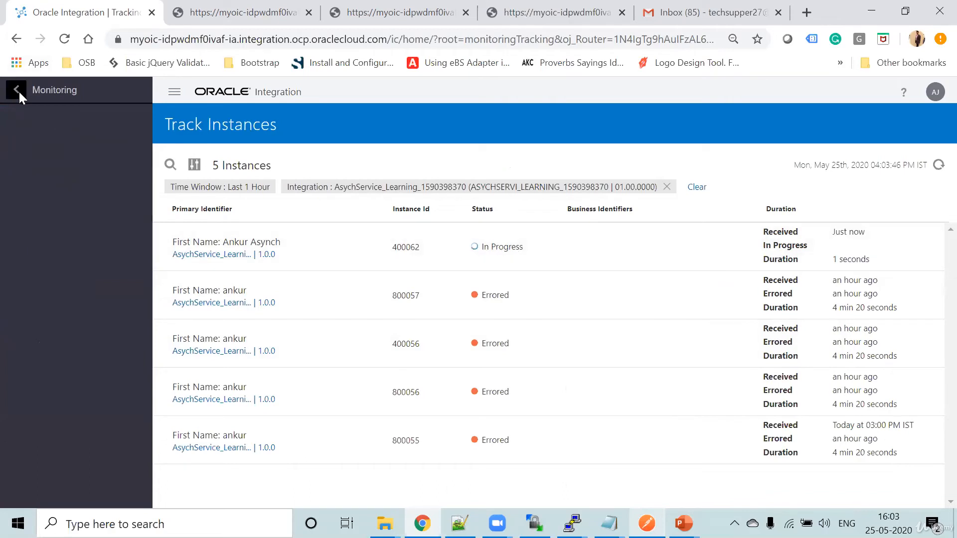
pyautogui.click(19, 89)
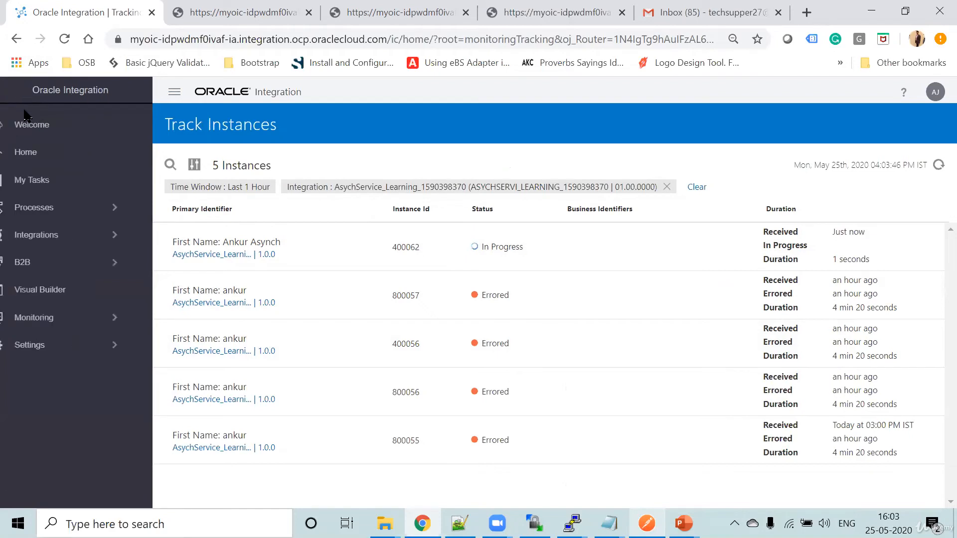
pyautogui.click(85, 237)
pyautogui.click(76, 126)
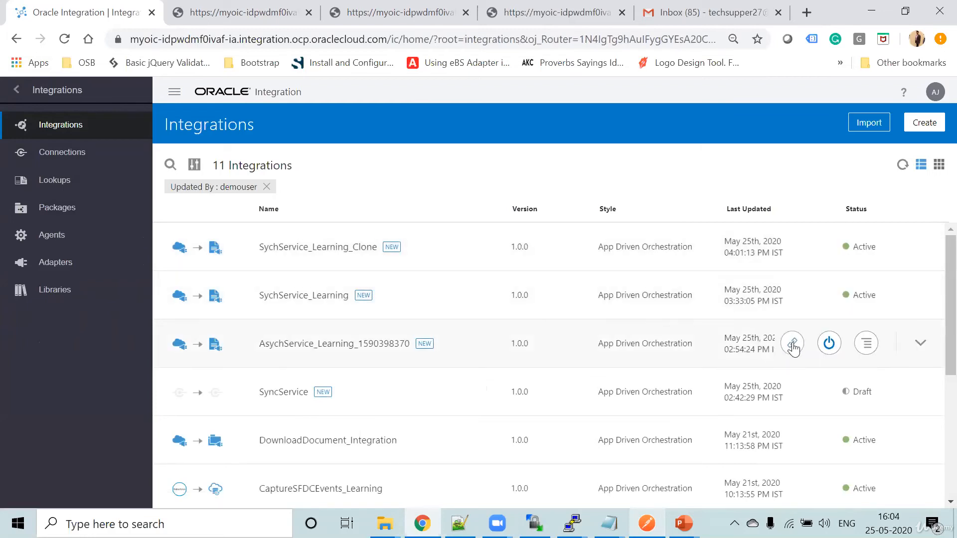
pyautogui.click(795, 345)
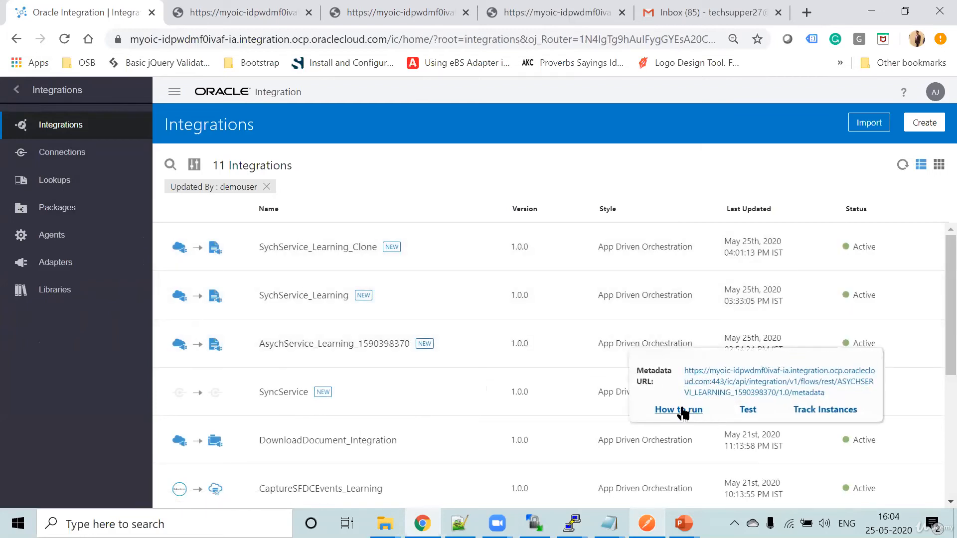
pyautogui.click(747, 410)
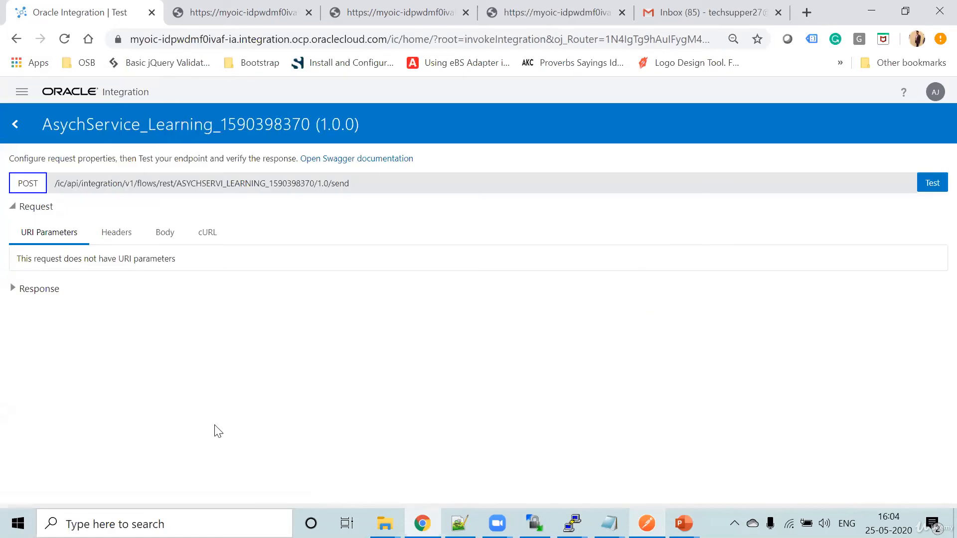
# - Paste the user JSON into the request body, append "Another flow" to the FirstName value and run the test
pyautogui.click(166, 235)
pyautogui.hotkey('ctrl', 'v')
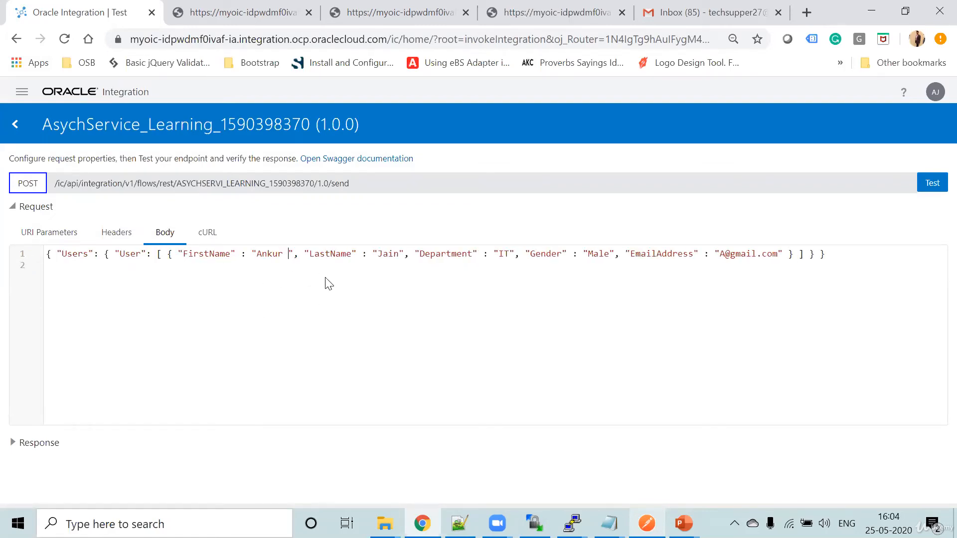
pyautogui.write('Anot')
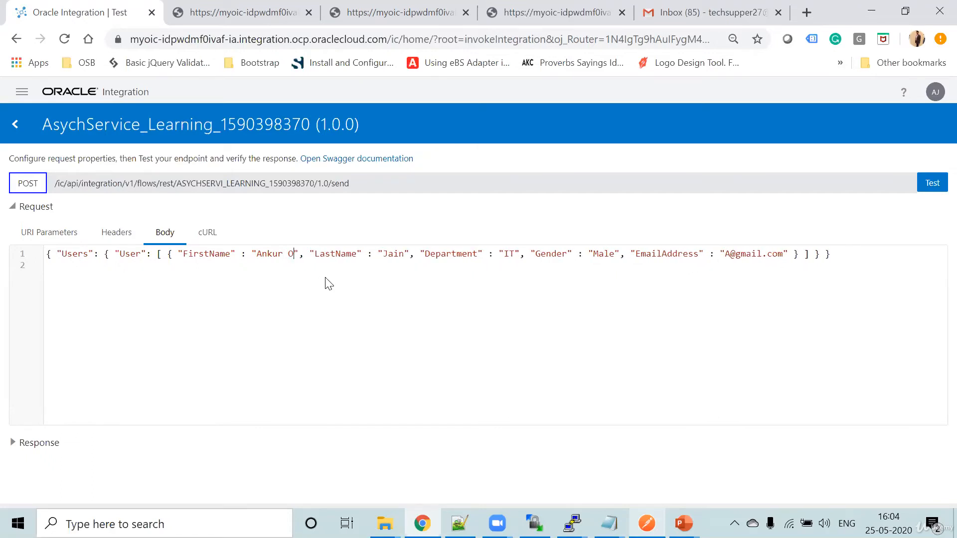
pyautogui.write('her flow')
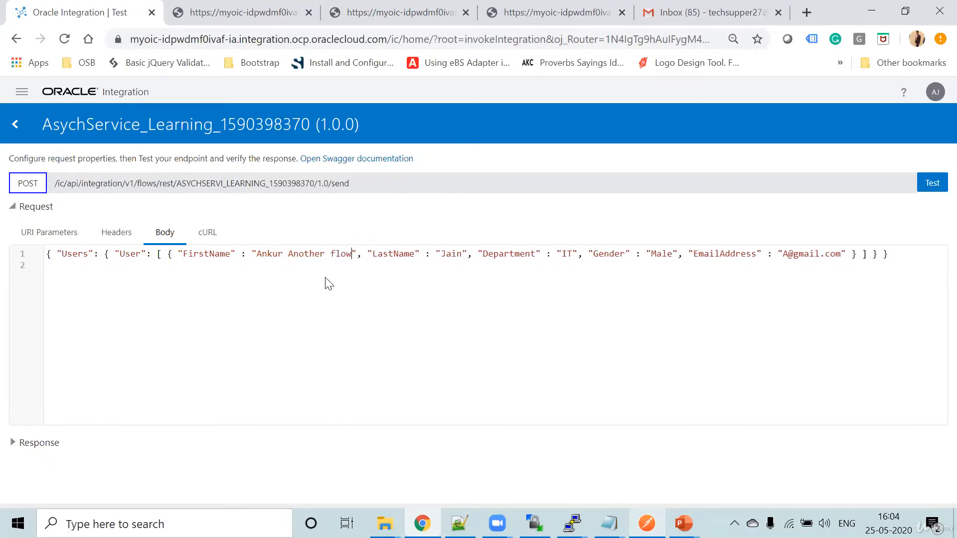
pyautogui.click(926, 183)
# - Copy the /send endpoint URL from the metadata page into a new Postman request and set its method to POST
pyautogui.click(208, 8)
pyautogui.moveTo(602, 150); pyautogui.dragTo(1, 148)
pyautogui.hotkey('ctrl', 'c')
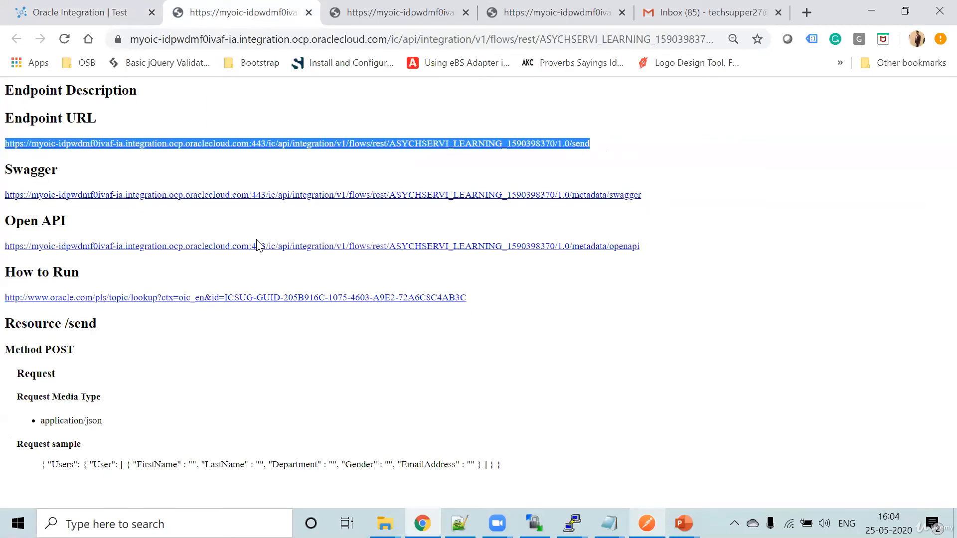
pyautogui.hotkey('alt', 'Tab')
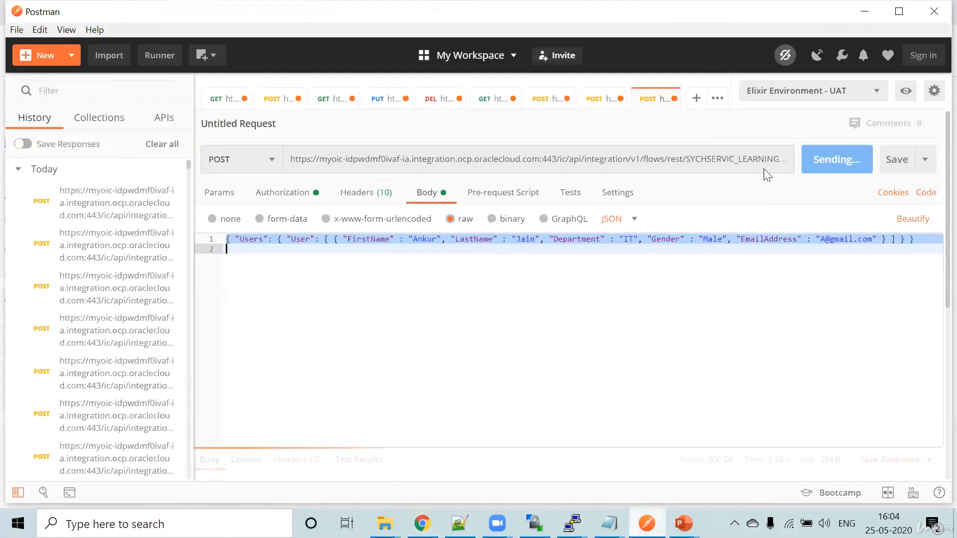
pyautogui.click(696, 98)
pyautogui.click(501, 159)
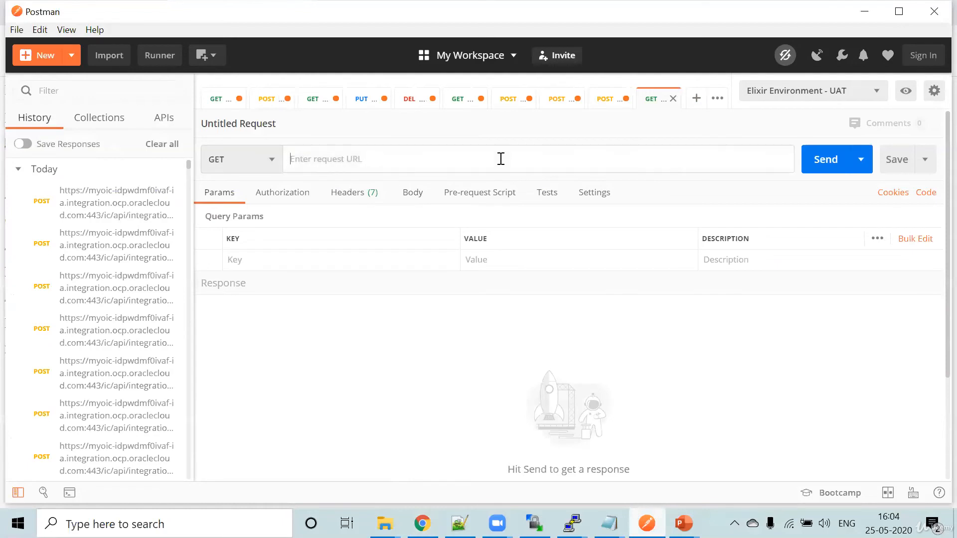
pyautogui.hotkey('ctrl', 'v')
pyautogui.click(255, 160)
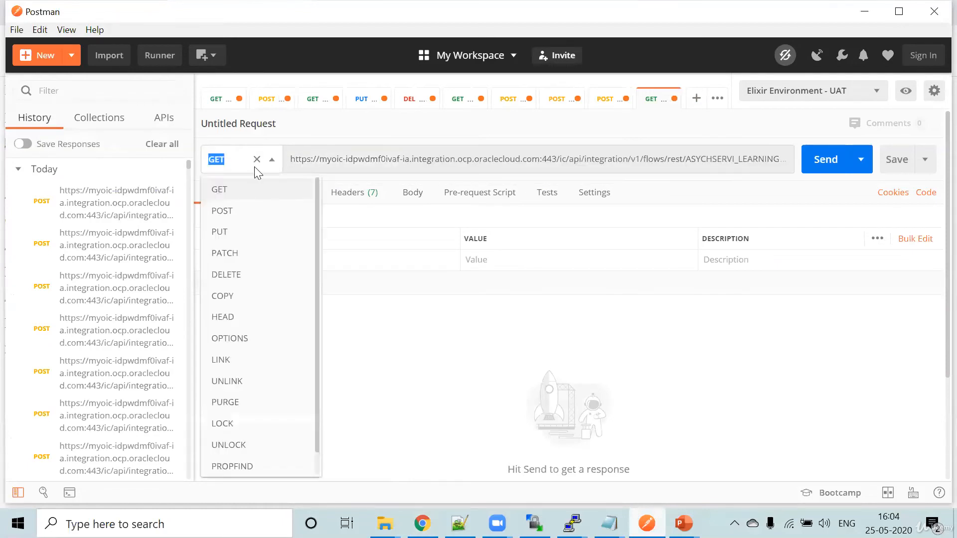
pyautogui.click(235, 211)
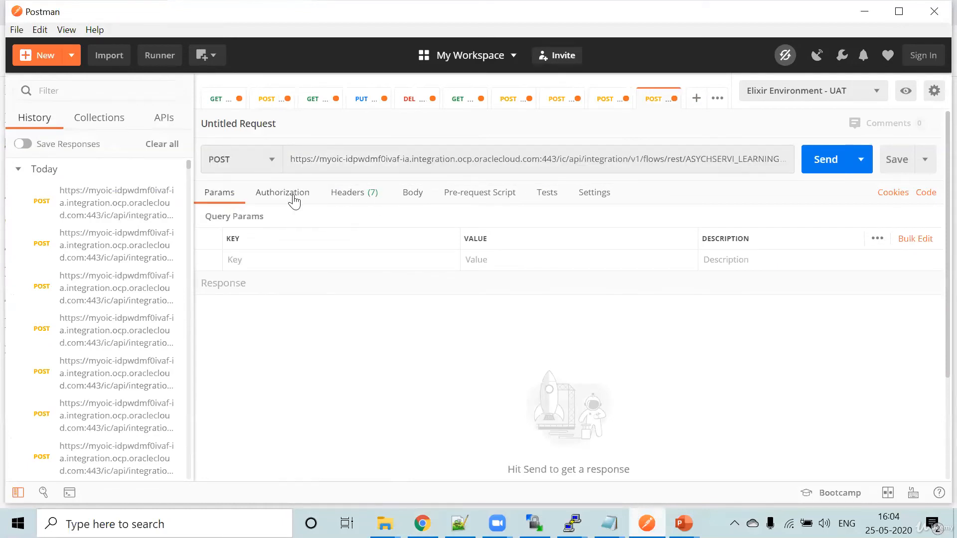
# - Set the new request's authorization to Basic Auth and its body format to raw JSON
pyautogui.click(292, 200)
pyautogui.click(276, 256)
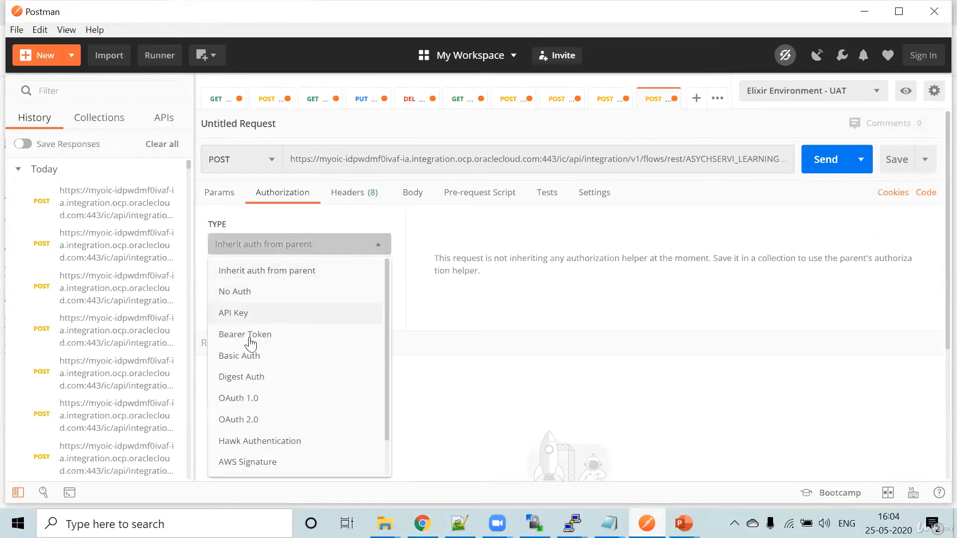
pyautogui.click(250, 356)
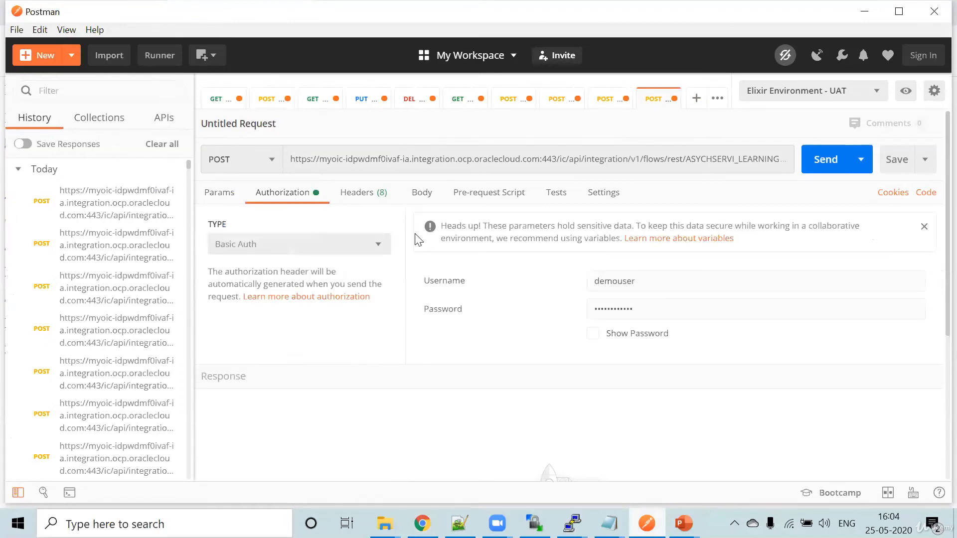
pyautogui.click(422, 194)
pyautogui.click(451, 219)
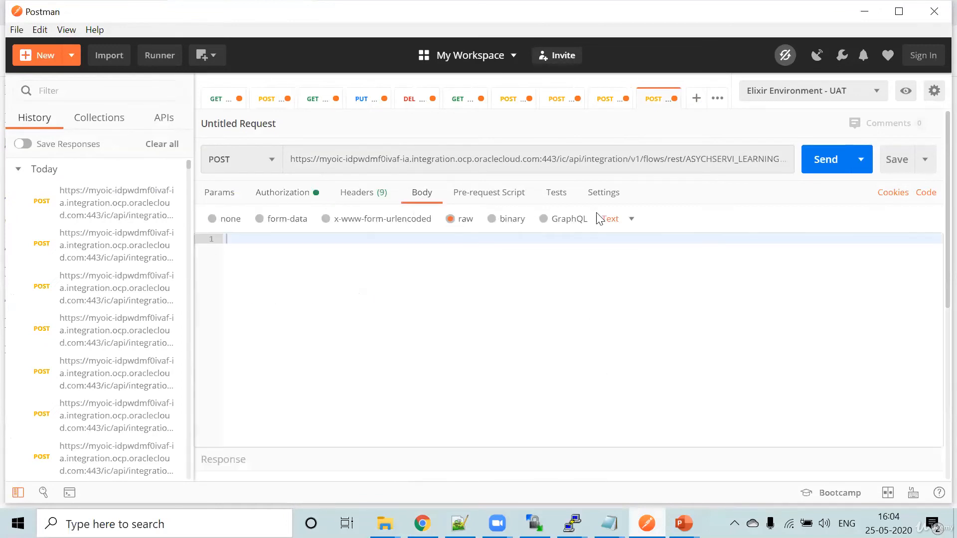
pyautogui.click(614, 225)
pyautogui.click(620, 285)
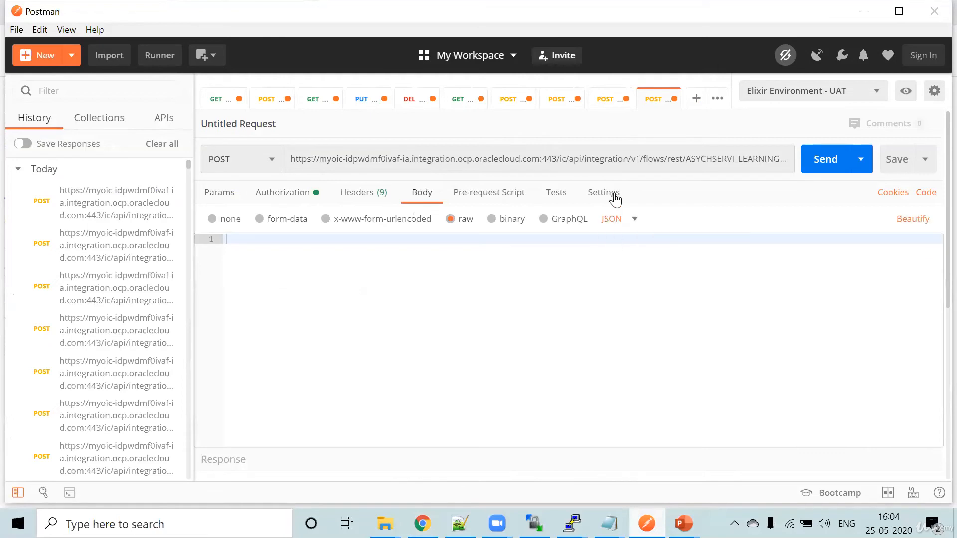
# - Copy the user JSON from the previous POST request's body into the new request's body
pyautogui.click(609, 97)
pyautogui.click(423, 258)
pyautogui.hotkey('ctrl', 'a')
pyautogui.hotkey('ctrl', 'c')
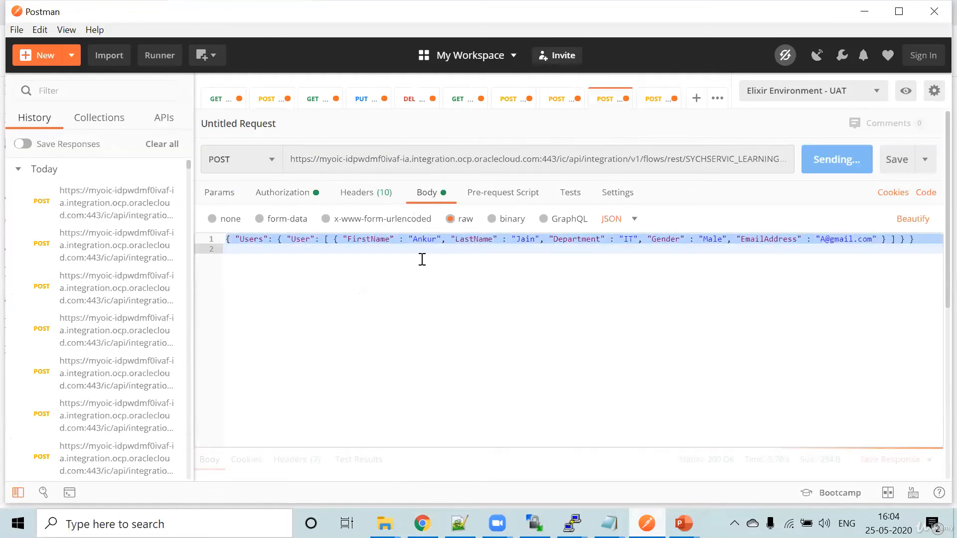
pyautogui.click(651, 158)
pyautogui.click(653, 99)
pyautogui.hotkey('ctrl', 'v')
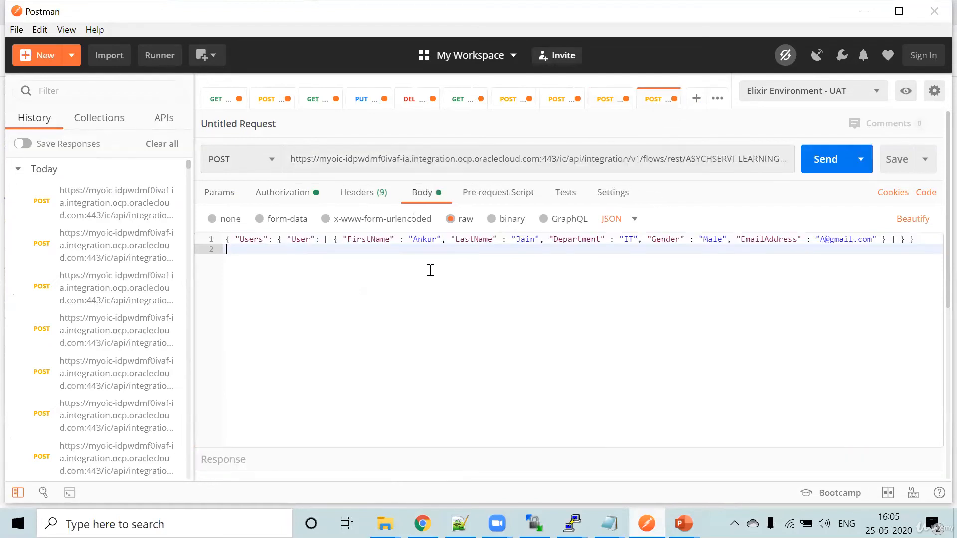
# - Append "anohter hit" to the FirstName value in the request body and send the request to the AsychService_Learning endpoint
pyautogui.click(441, 240)
pyautogui.write('ano')
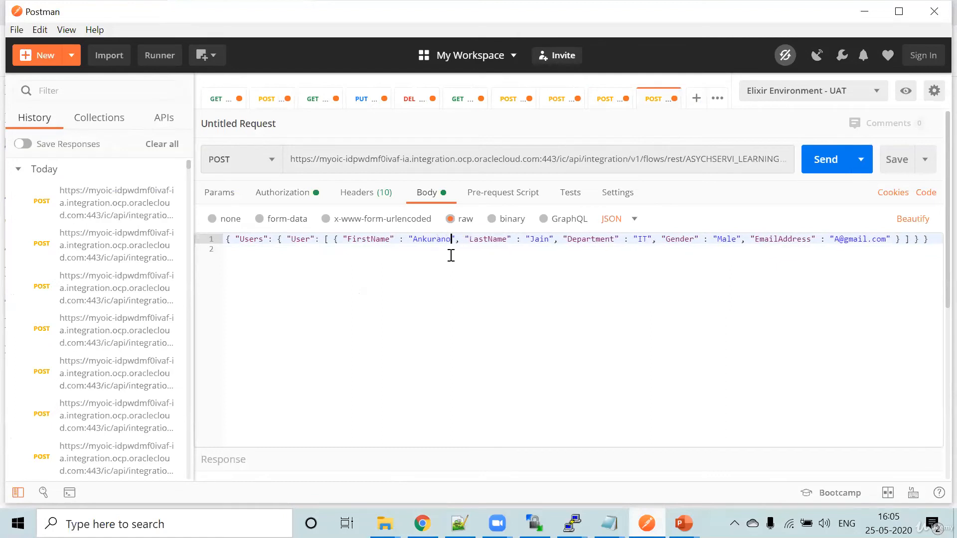
pyautogui.press('BackSpace')
pyautogui.press('BackSpace')
pyautogui.write('a')
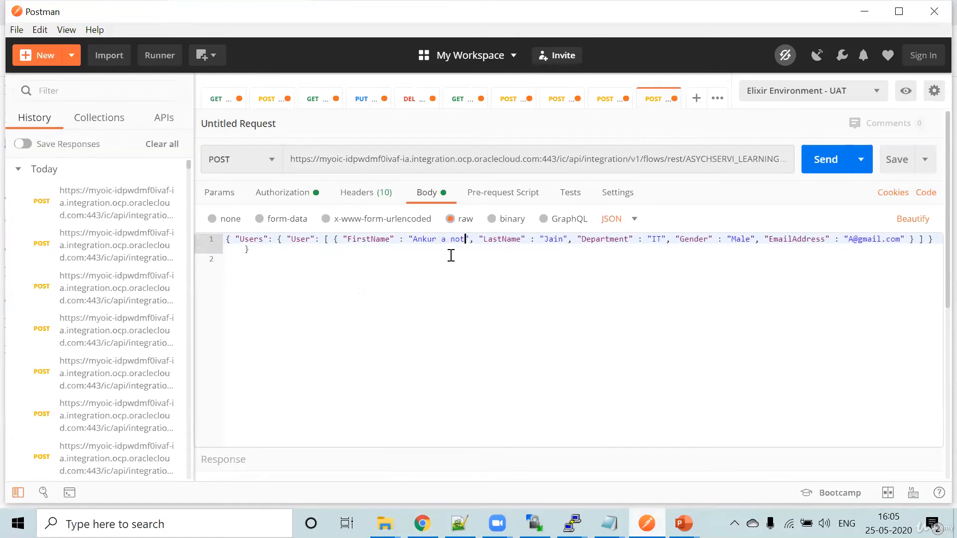
pyautogui.write('no')
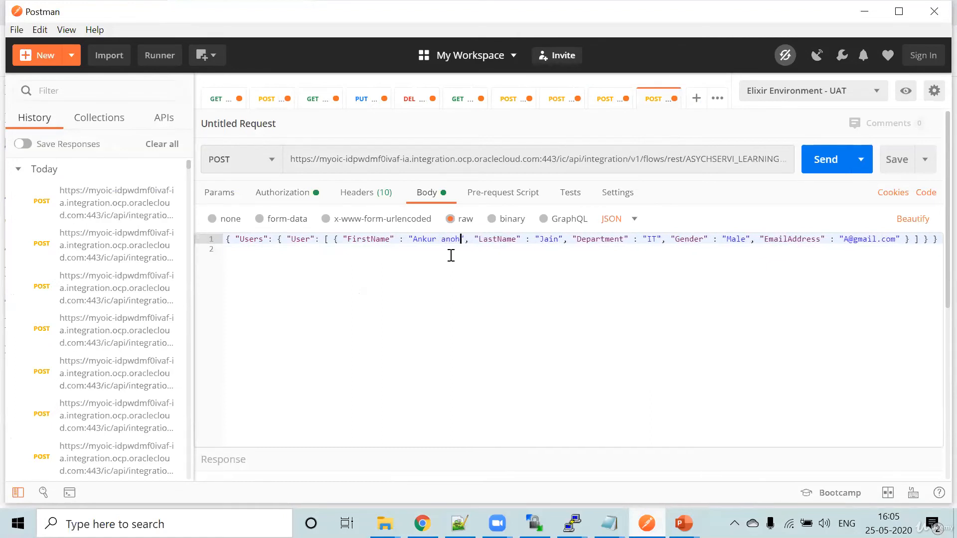
pyautogui.write('hter hit')
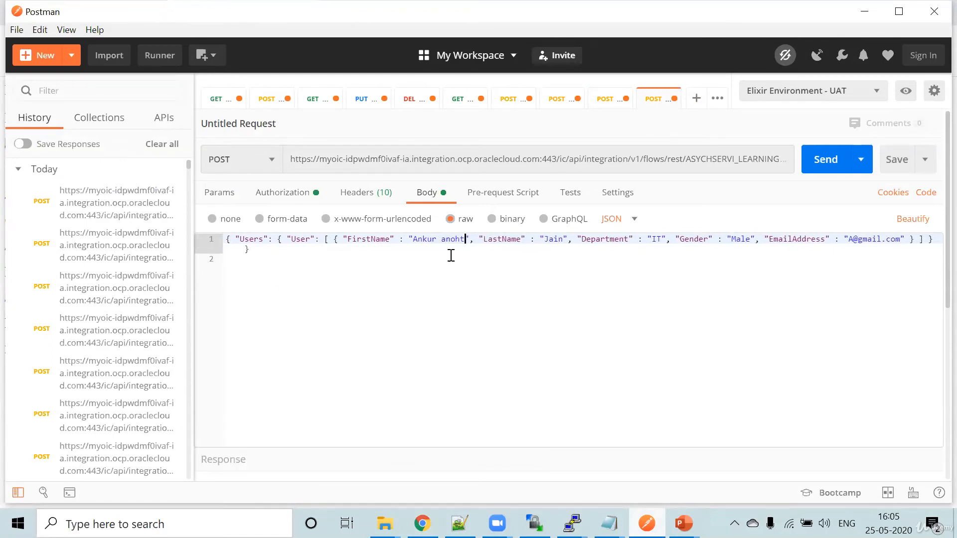
pyautogui.click(825, 164)
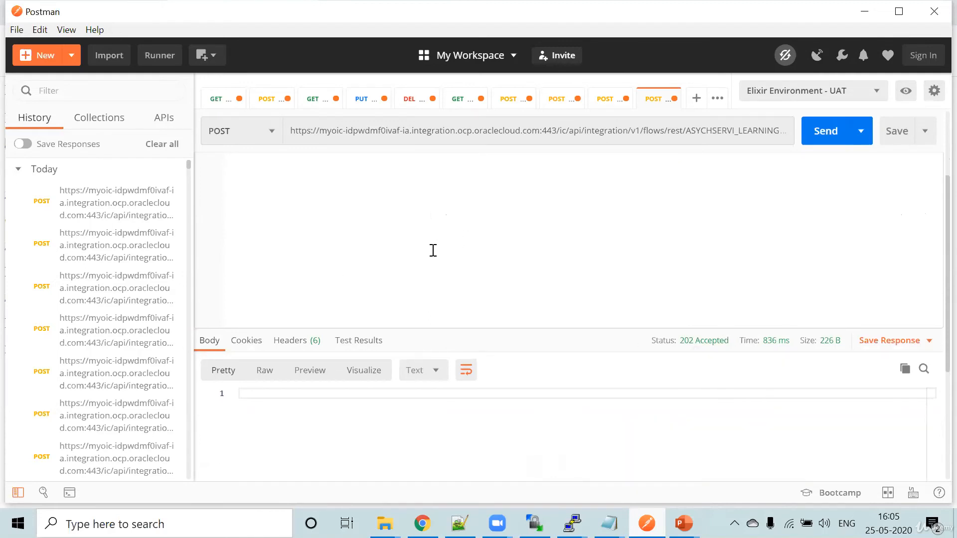
# - Extend the FirstName value with "onem more" and send the asynchronous request again
pyautogui.scroll(3, 433, 250)
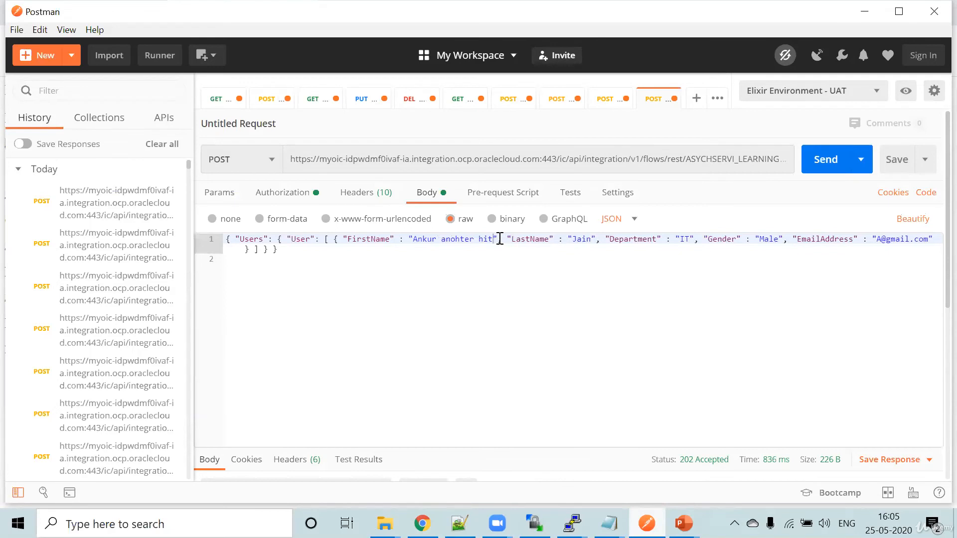
pyautogui.scroll(-3, 499, 239)
pyautogui.scroll(3, 500, 238)
pyautogui.write('one')
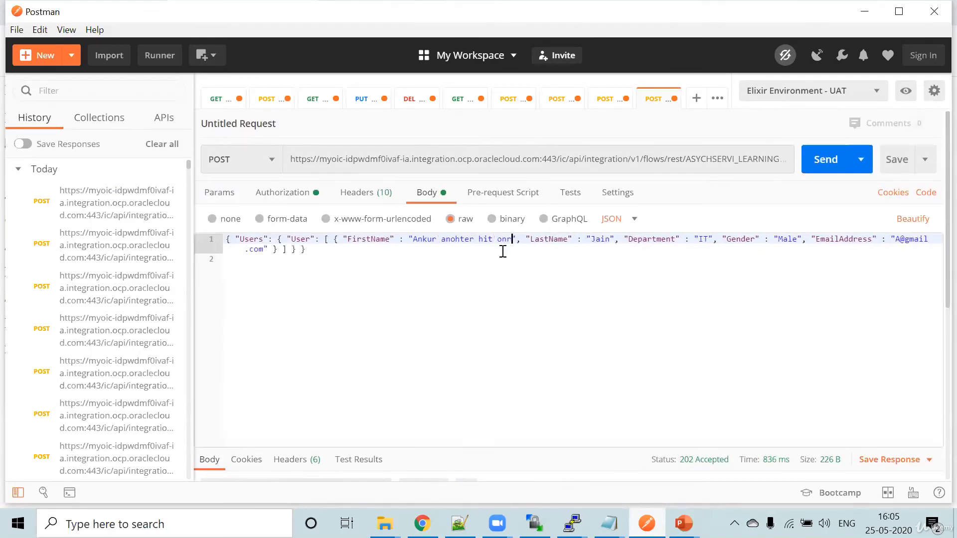
pyautogui.press('BackSpace')
pyautogui.write('em more')
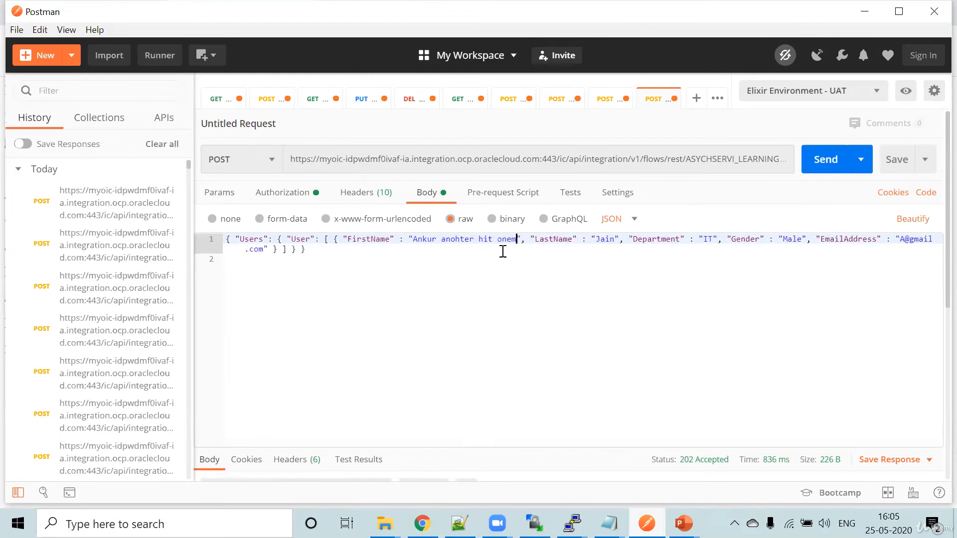
pyautogui.click(823, 160)
pyautogui.scroll(-5, 537, 295)
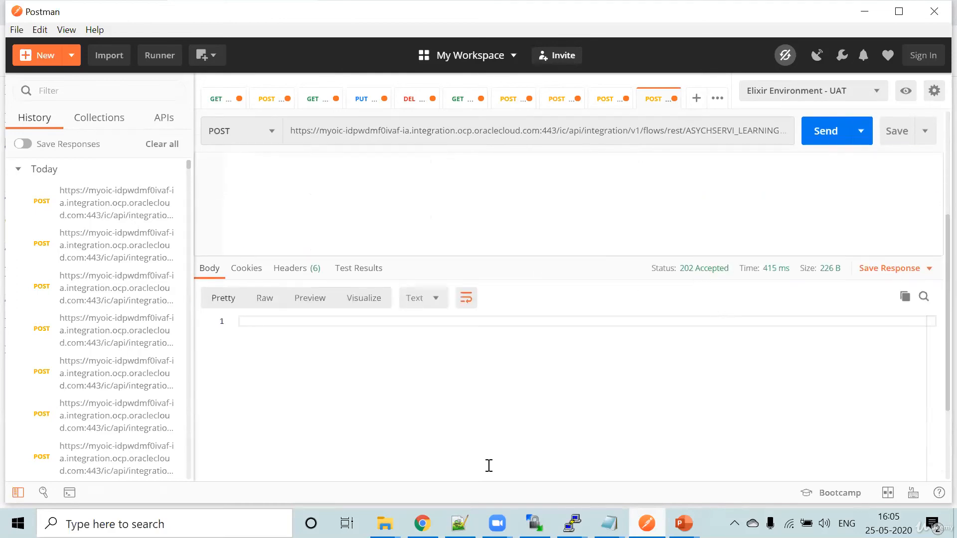
# - Switch to Oracle Integration in the browser, open the integrations monitoring page and refresh its instance counts
pyautogui.hotkey('alt', 'Tab')
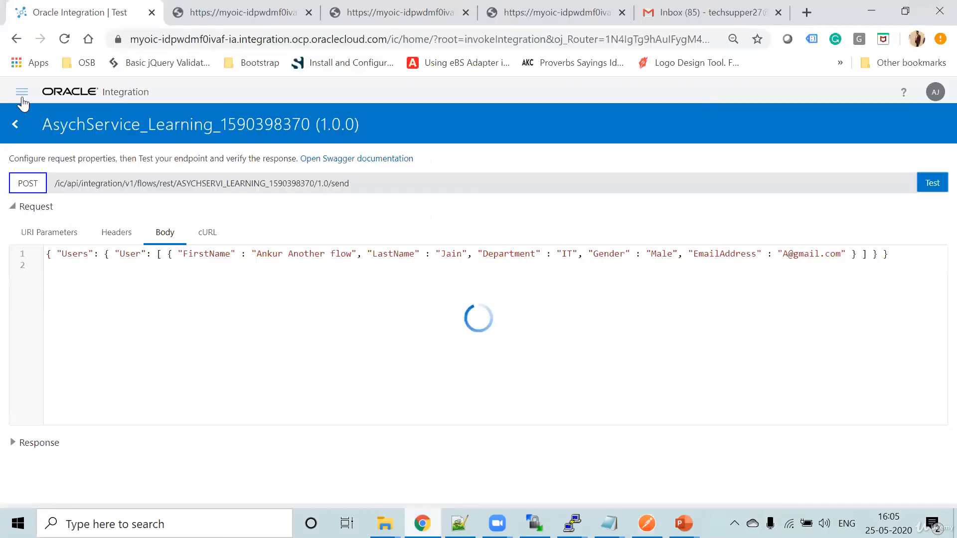
pyautogui.click(19, 91)
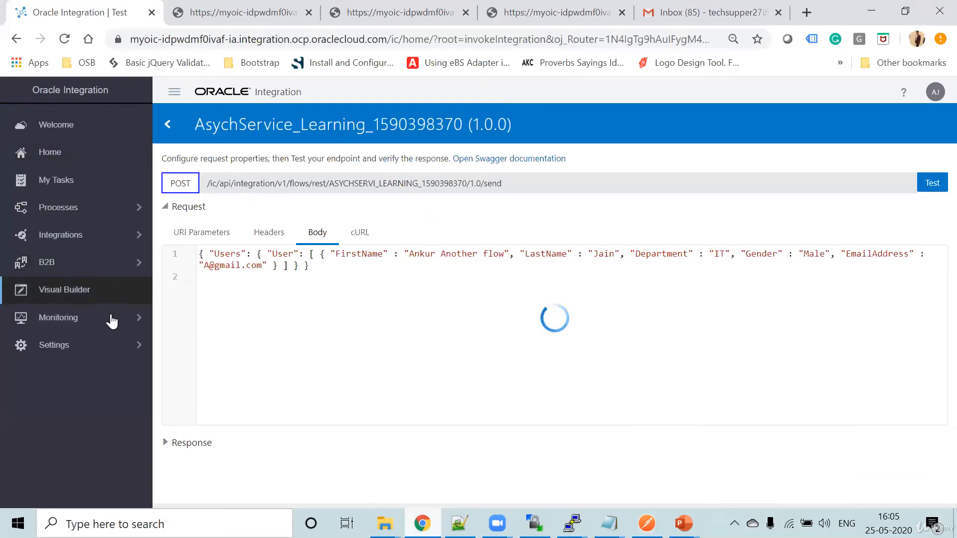
pyautogui.click(111, 319)
pyautogui.click(78, 157)
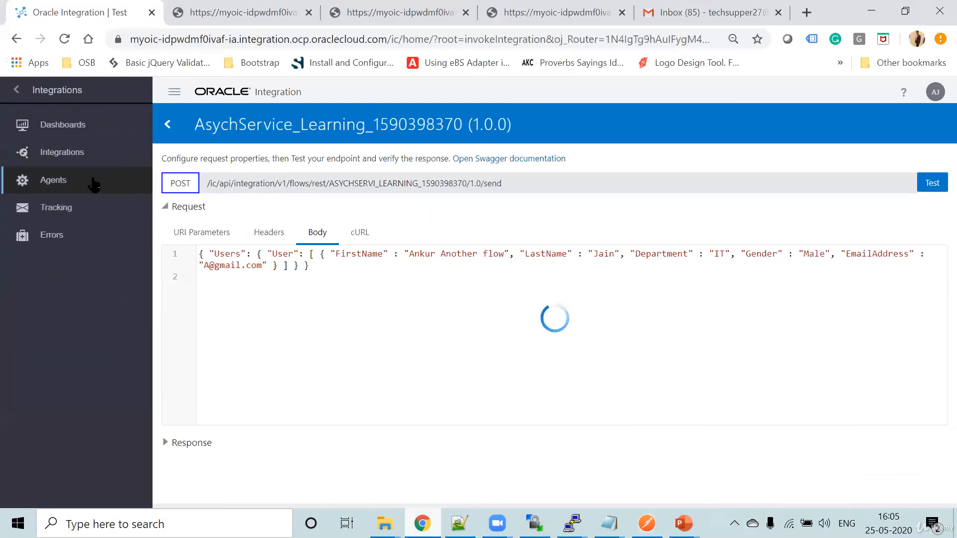
pyautogui.click(65, 153)
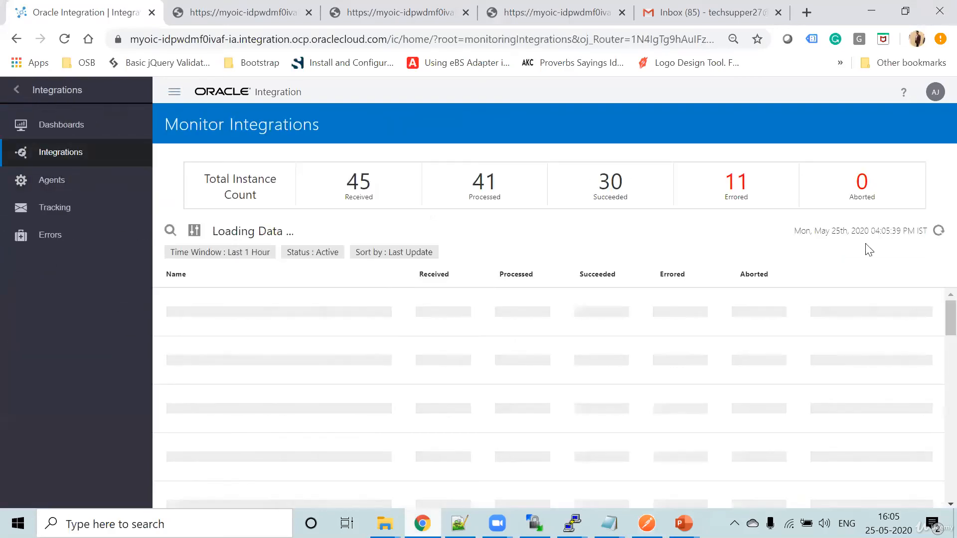
pyautogui.click(939, 231)
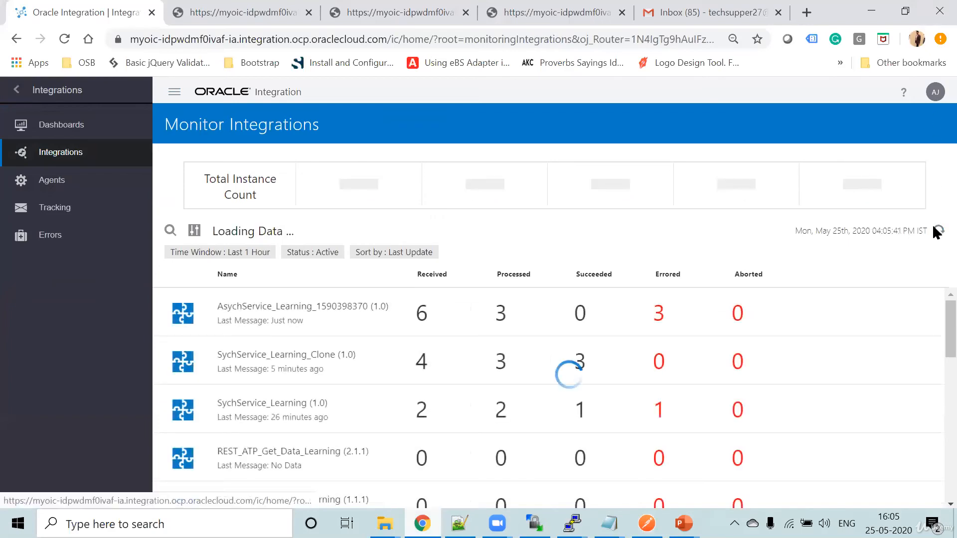
pyautogui.click(421, 314)
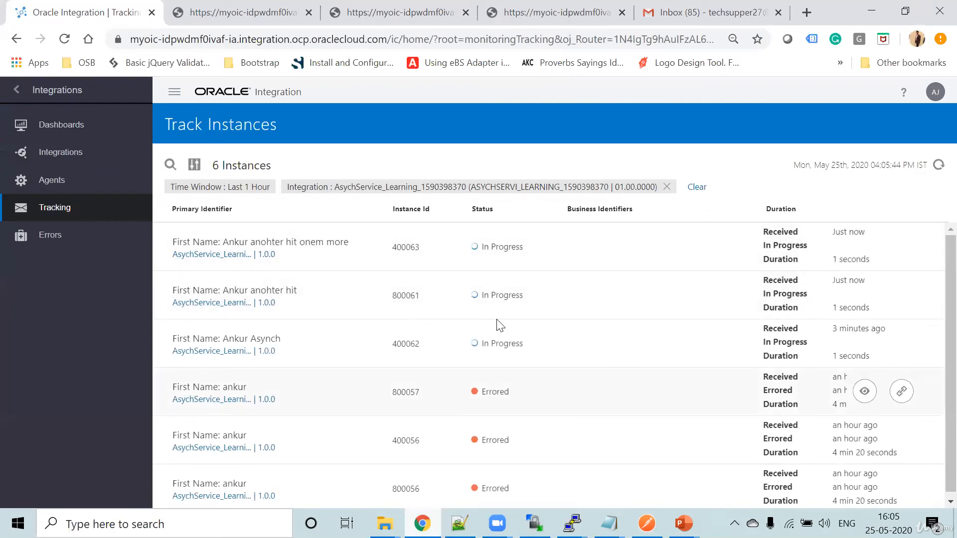
pyautogui.click(939, 165)
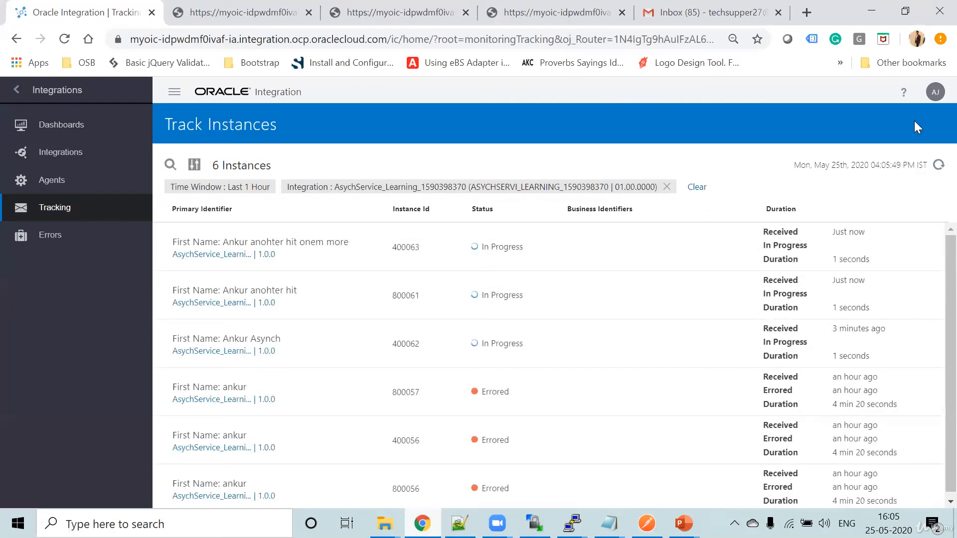
pyautogui.click(939, 164)
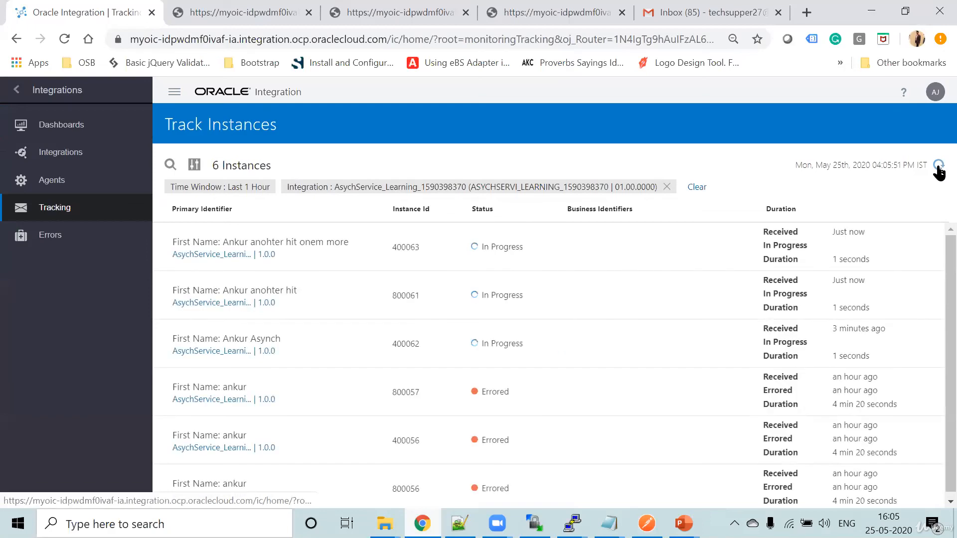
pyautogui.click(939, 166)
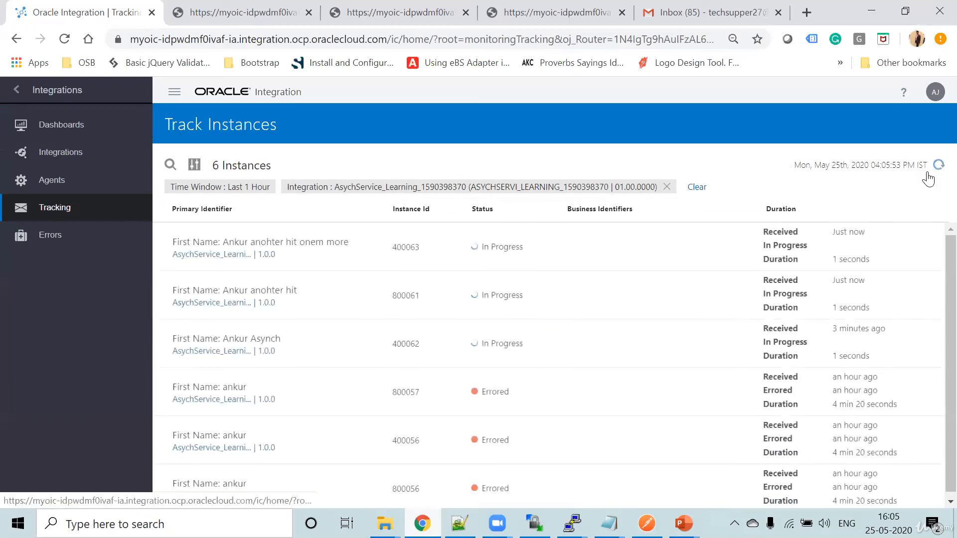
# - Switch to Postman and examine the complete response of the SYCHSERVIC_LEARNING_CLONE request, comparing its endpoint URL with the asynchronous one
pyautogui.click(647, 523)
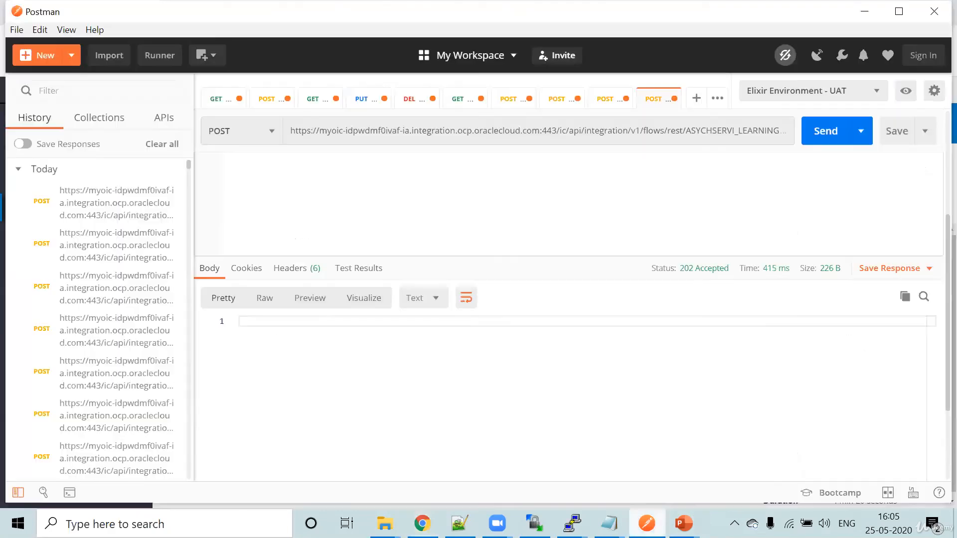
pyautogui.click(611, 99)
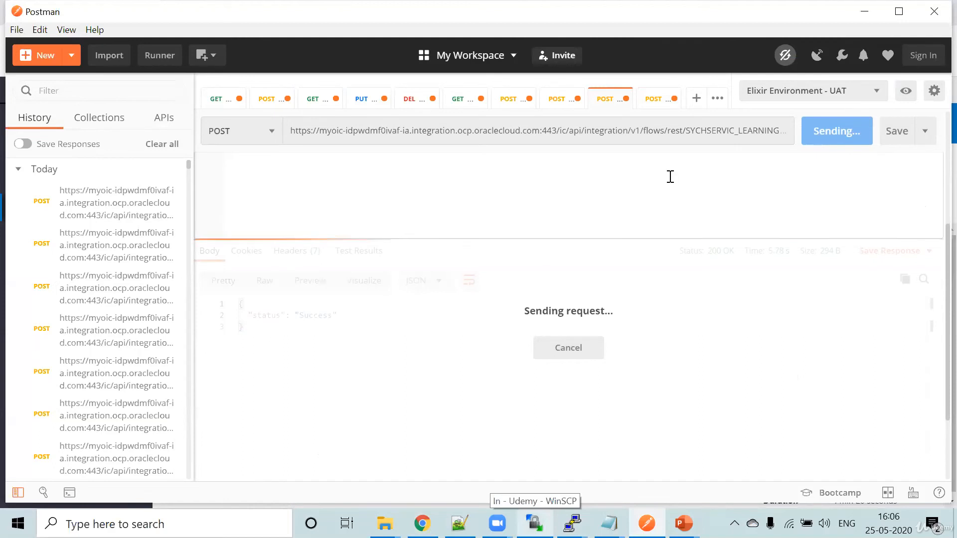
pyautogui.click(586, 131)
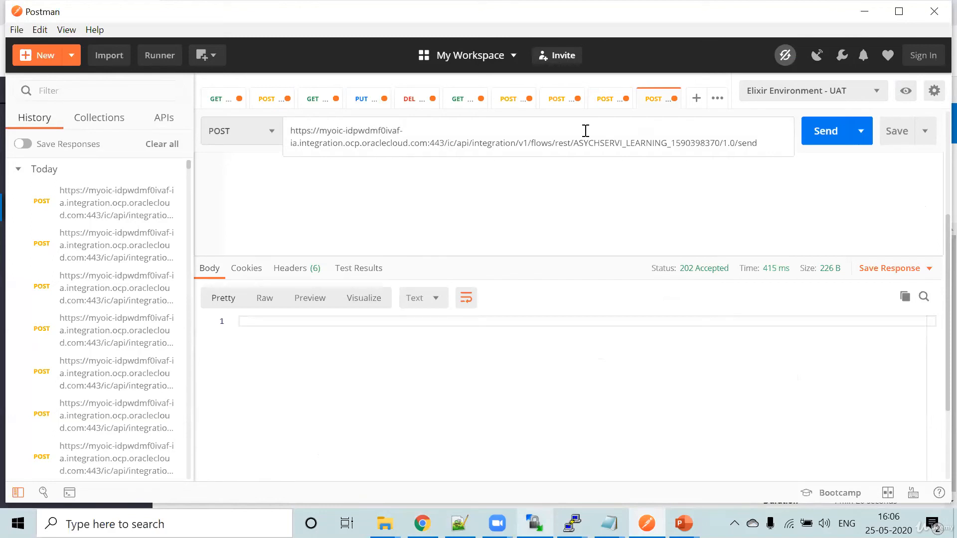
pyautogui.click(602, 101)
pyautogui.click(609, 131)
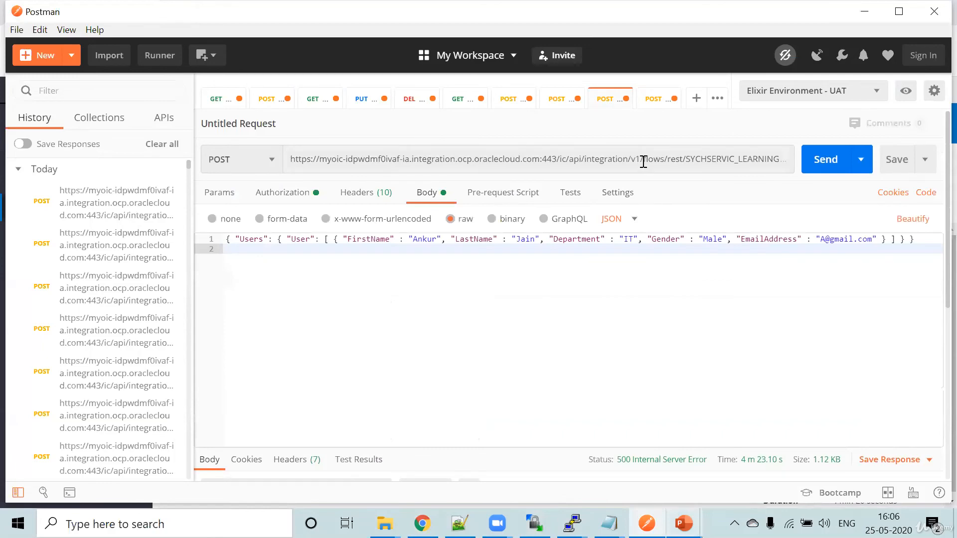
pyautogui.scroll(-5, 540, 322)
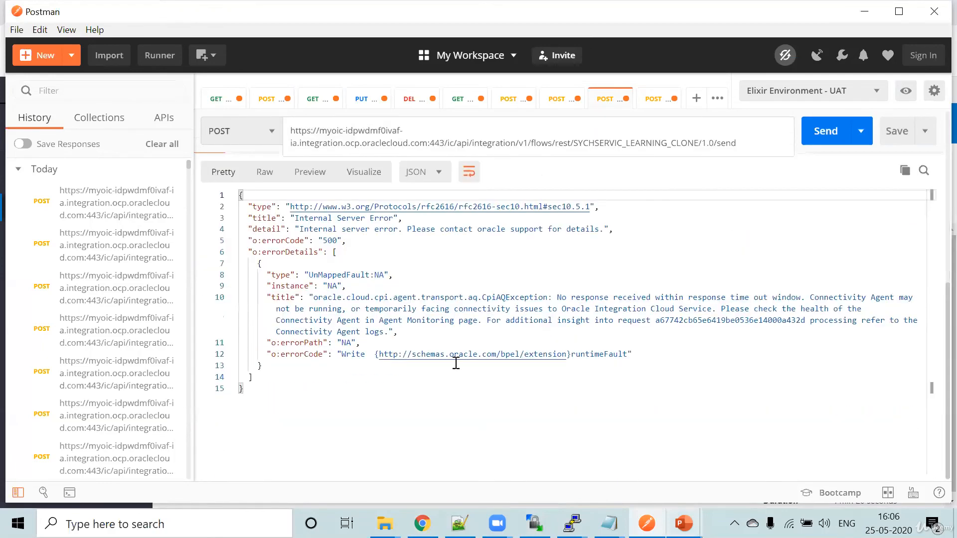
pyautogui.moveTo(268, 392); pyautogui.dragTo(241, 199)
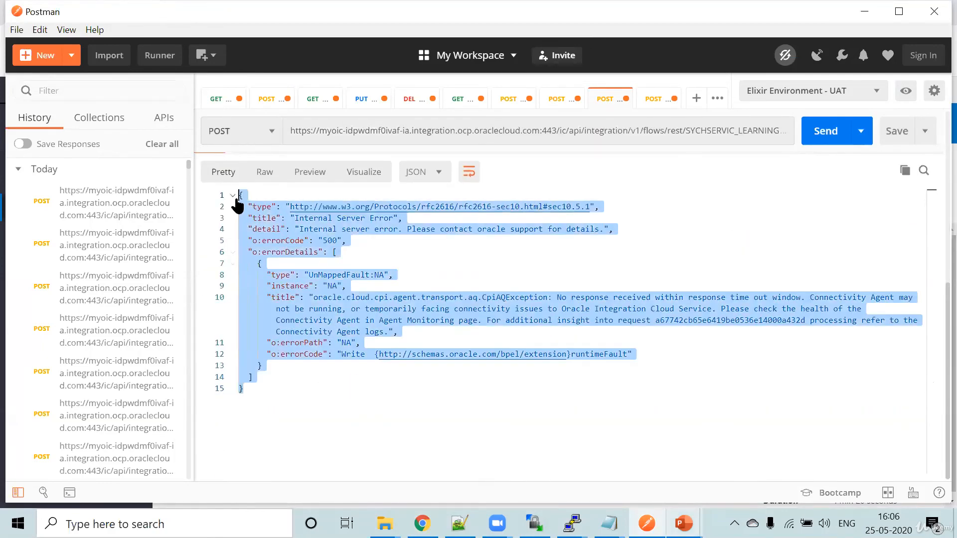
pyautogui.click(310, 434)
pyautogui.moveTo(266, 394); pyautogui.dragTo(239, 197)
# - Return to Oracle Integration, refresh the monitored errors list and check the tracked AsychService_Learning instances
pyautogui.hotkey('alt', 'Tab')
pyautogui.click(70, 240)
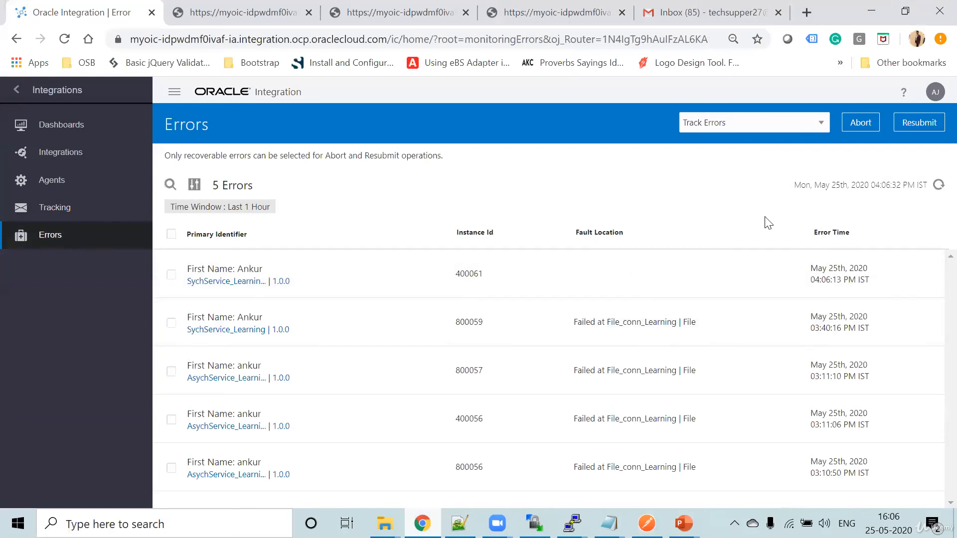
pyautogui.click(937, 185)
pyautogui.click(64, 206)
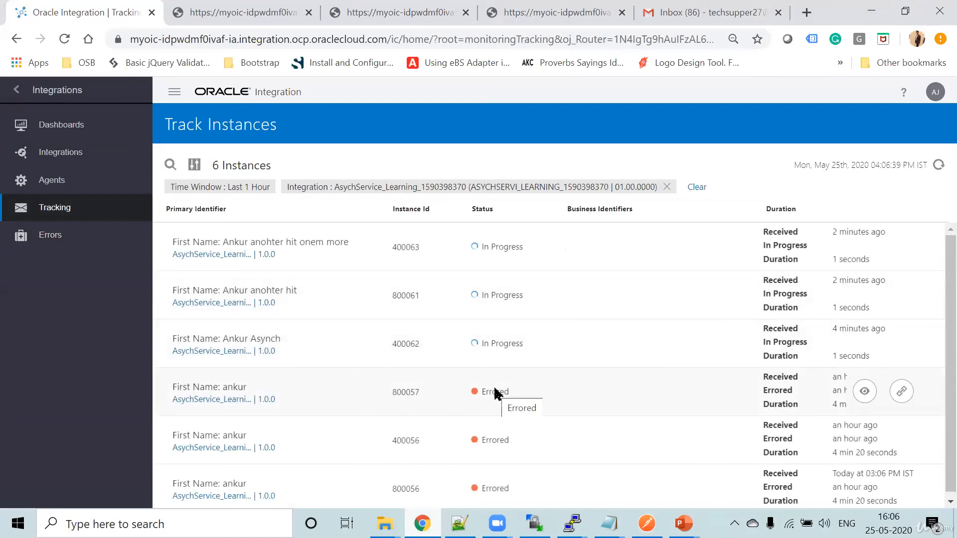
pyautogui.click(214, 388)
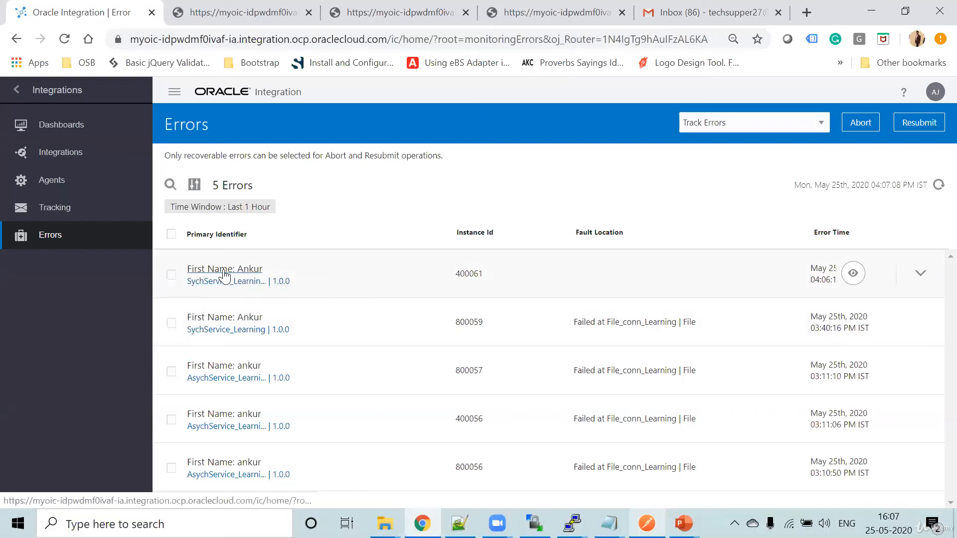
# - Open the latest failed SychService_Learning_Clone instance from the errors list and examine its default fault handler and global fault flows
pyautogui.click(225, 275)
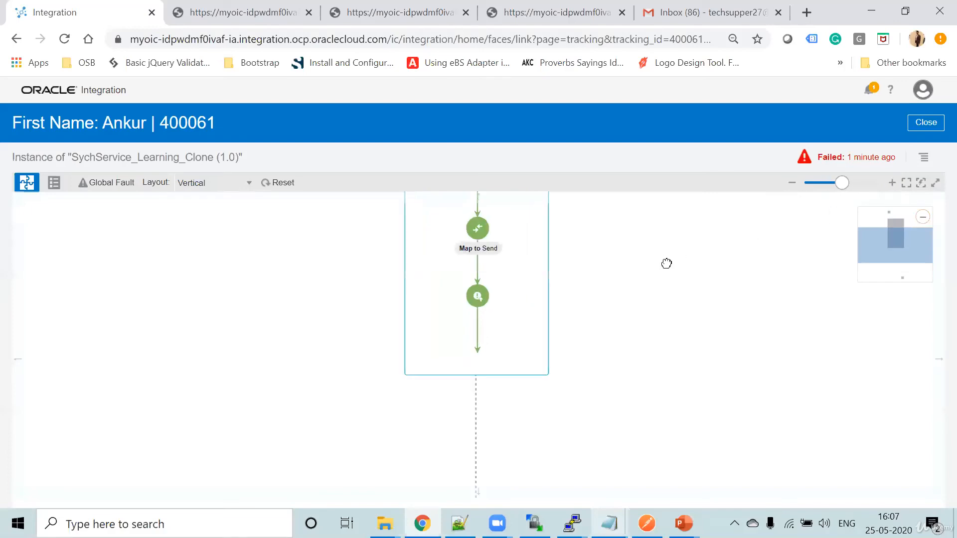
pyautogui.moveTo(666, 263); pyautogui.dragTo(642, 399)
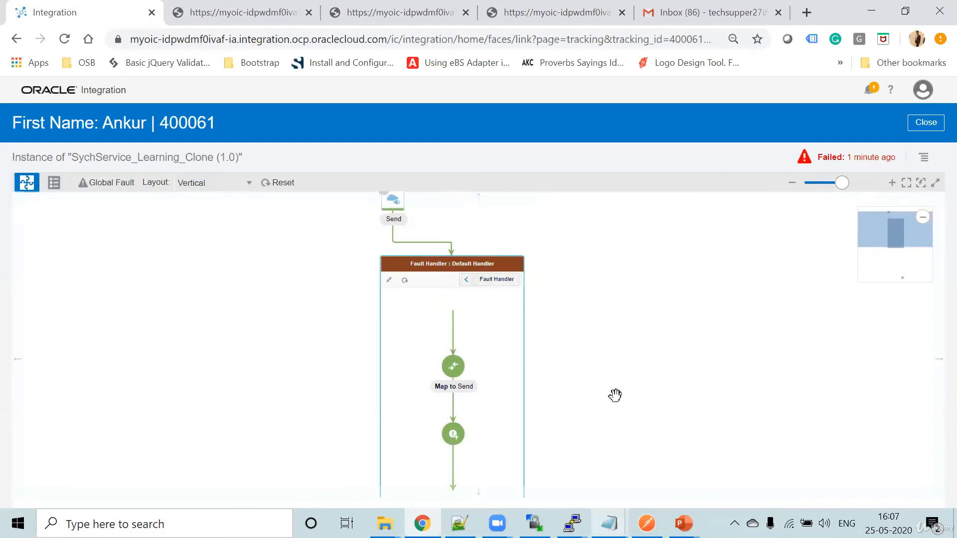
pyautogui.moveTo(626, 399); pyautogui.dragTo(623, 356)
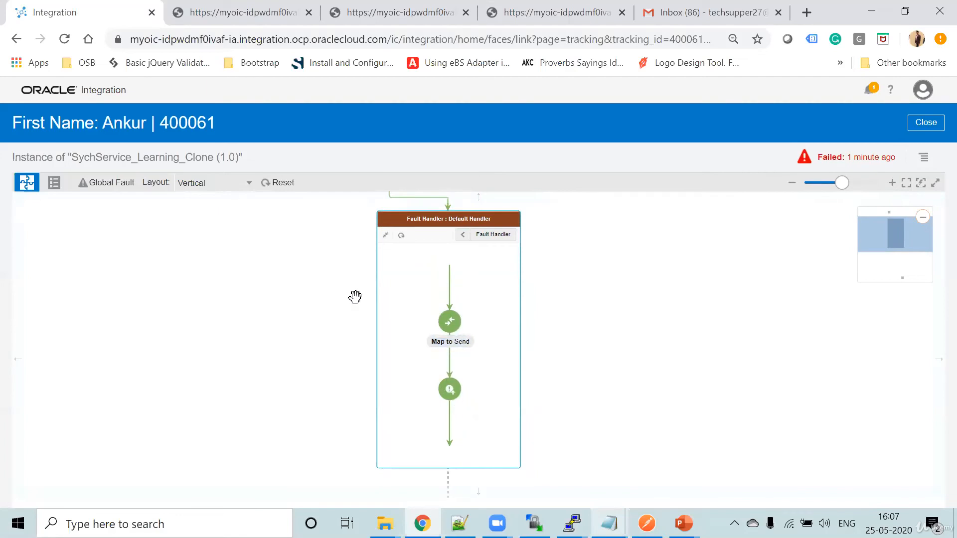
pyautogui.click(106, 183)
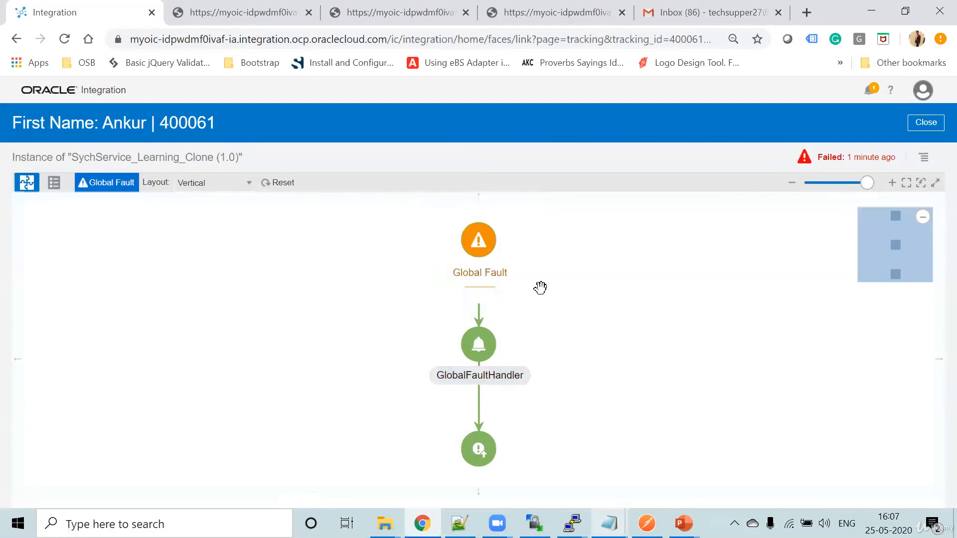
# - Switch to the Gmail inbox and read the "Integration got failed SychService_Learning_Clone" notification e-mail
pyautogui.click(693, 8)
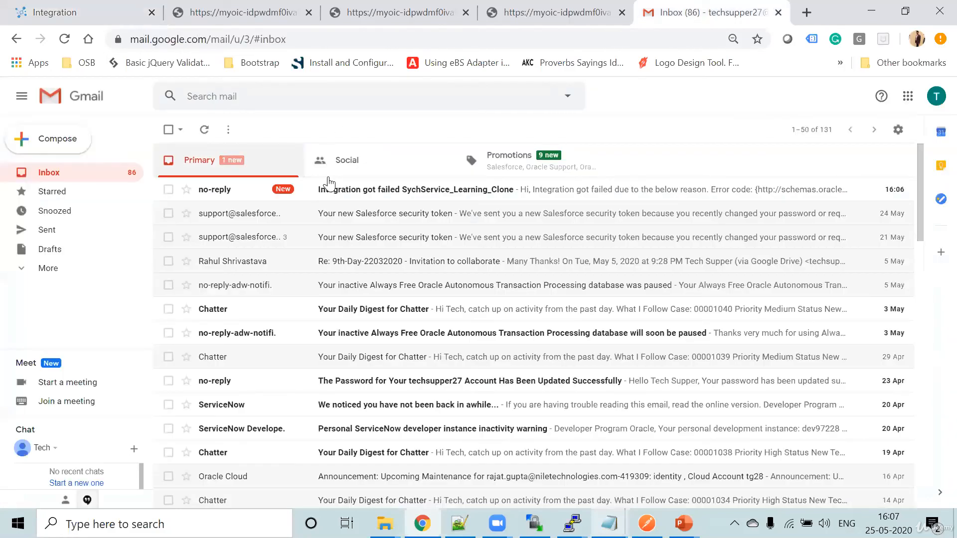
pyautogui.click(343, 189)
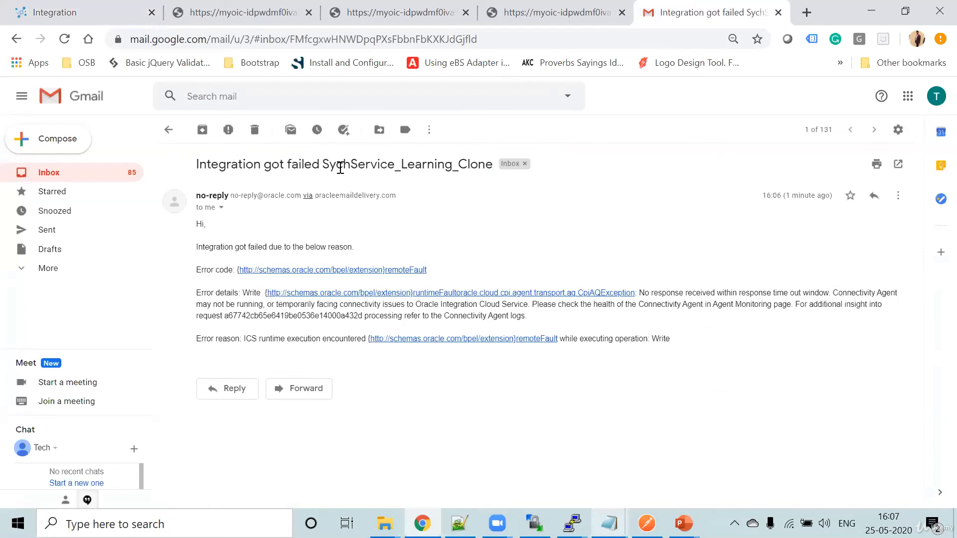
pyautogui.moveTo(329, 166); pyautogui.dragTo(487, 166)
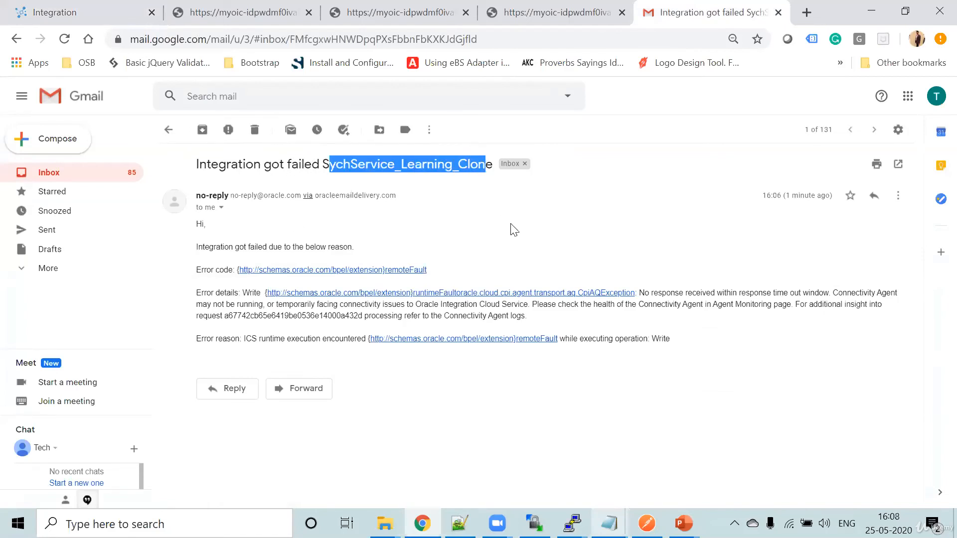
pyautogui.click(515, 230)
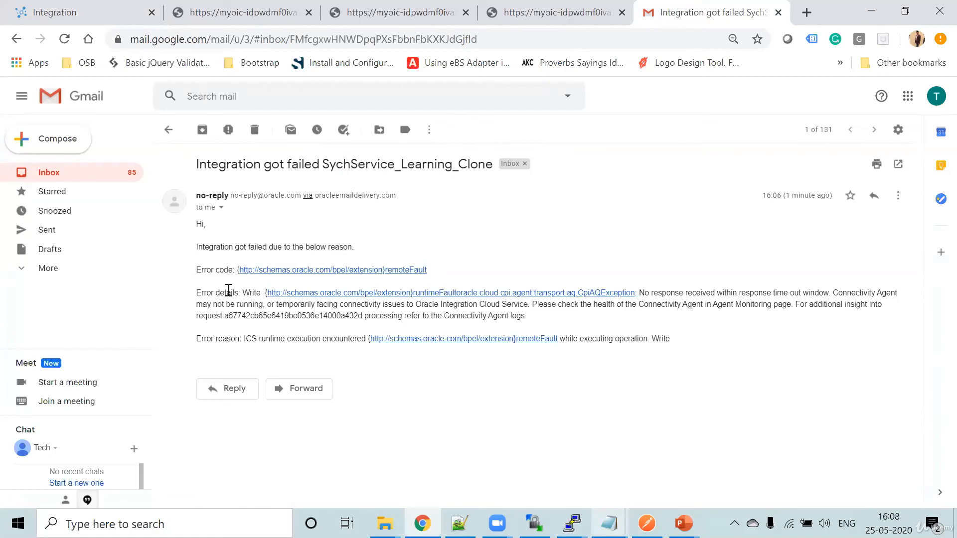
# - Read the error reason in the failure e-mail, return to Oracle Integration, close the failed instance and check the tracked AsychService_Learning instances
pyautogui.moveTo(246, 337); pyautogui.dragTo(746, 335)
pyautogui.click(771, 338)
pyautogui.click(66, 16)
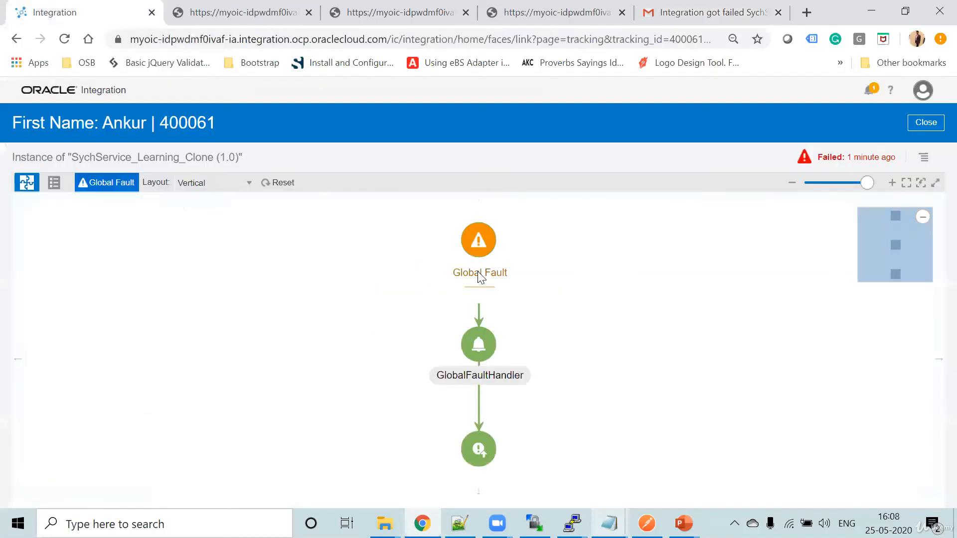
pyautogui.click(927, 123)
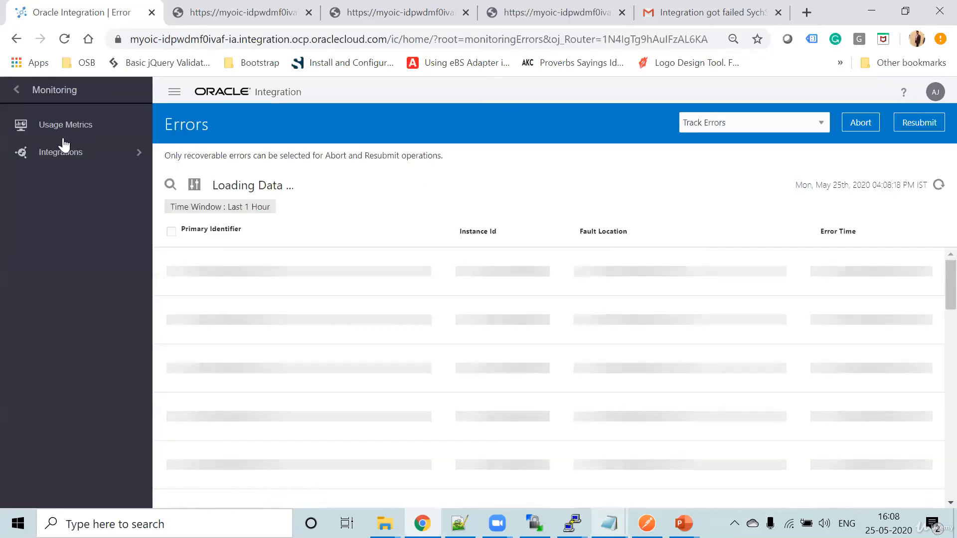
pyautogui.click(58, 157)
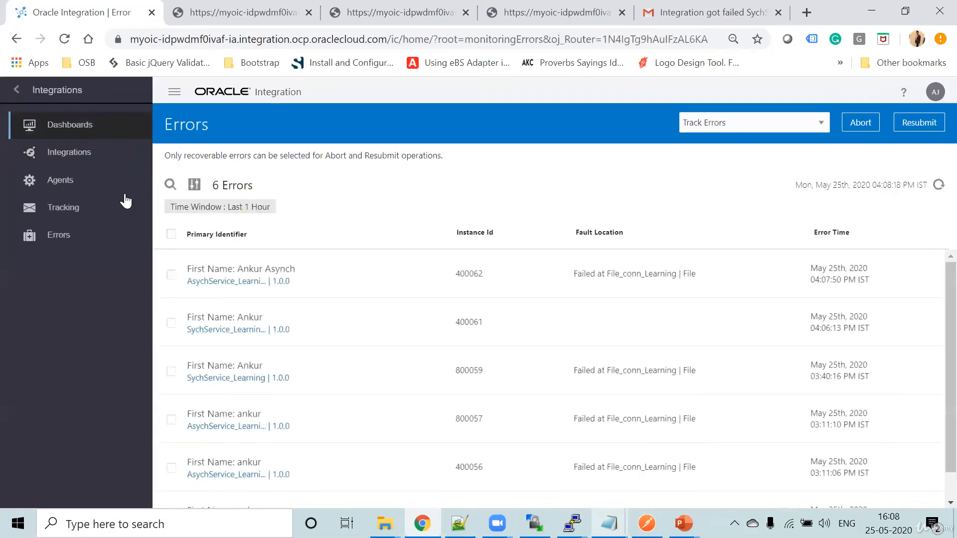
pyautogui.click(67, 213)
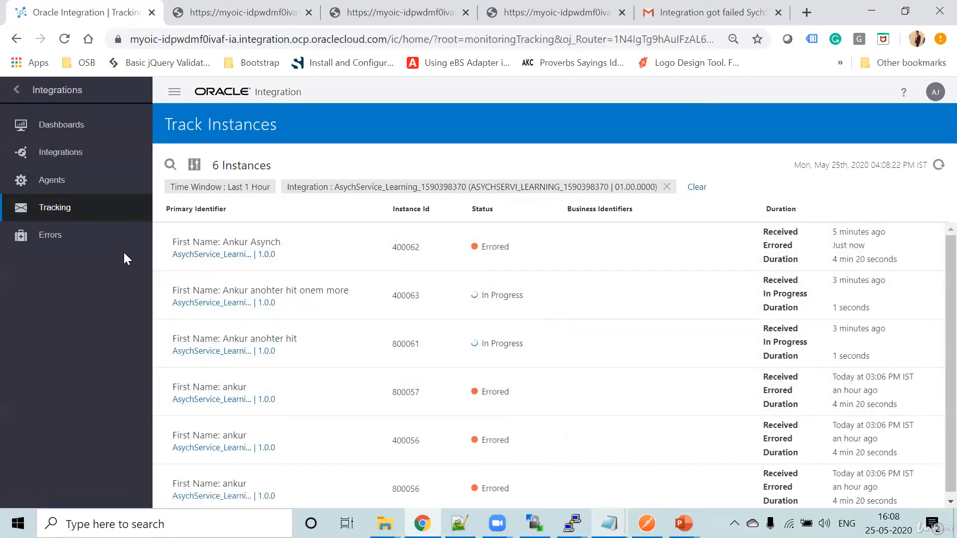
# - Open the monitored errors list and examine which failed synchronous and asynchronous instances can be selected for resubmission
pyautogui.click(69, 238)
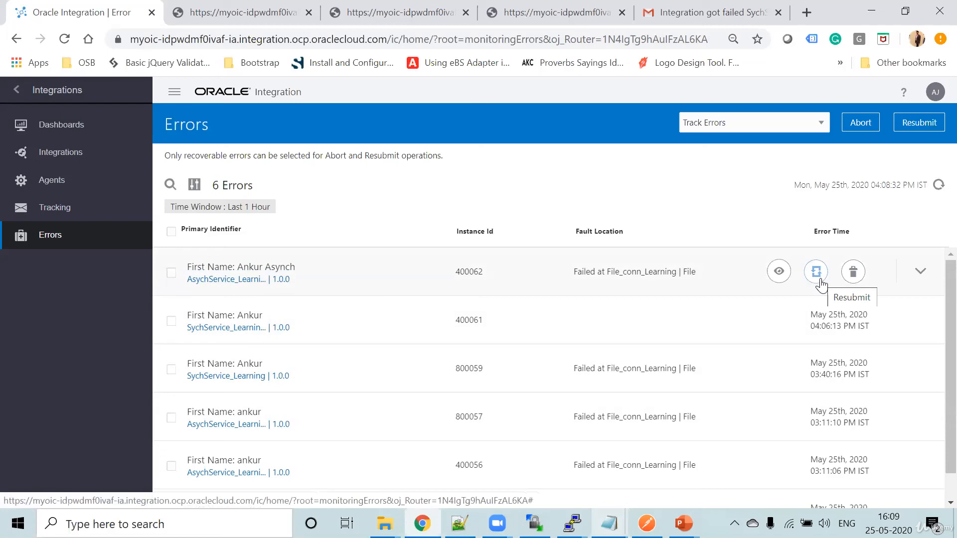
pyautogui.scroll(-1, 530, 321)
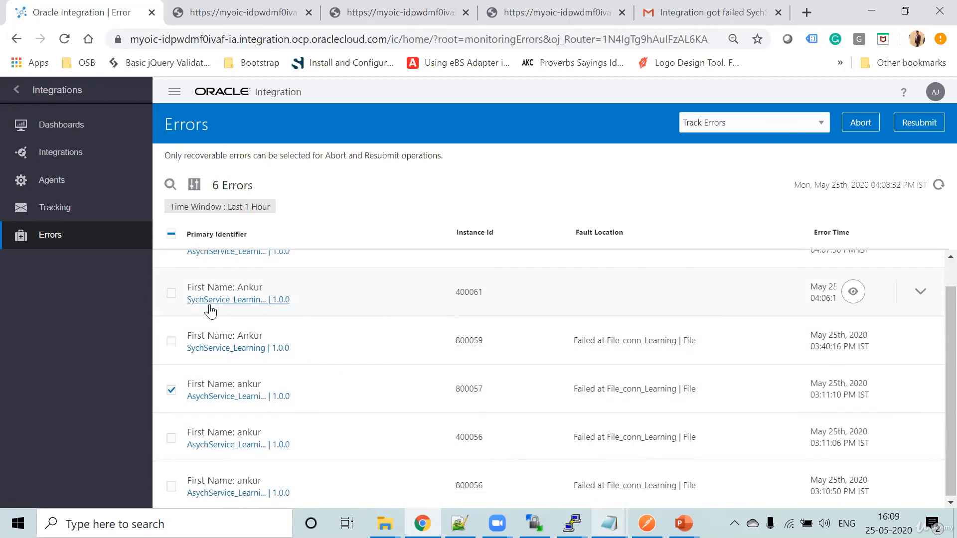
pyautogui.scroll(1, 199, 308)
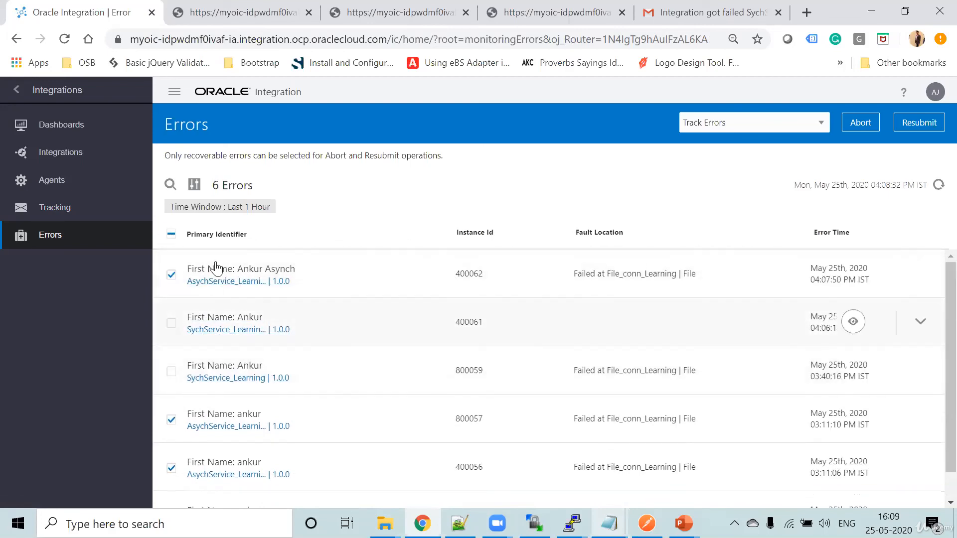
pyautogui.scroll(-1, 318, 370)
pyautogui.scroll(-1, 319, 369)
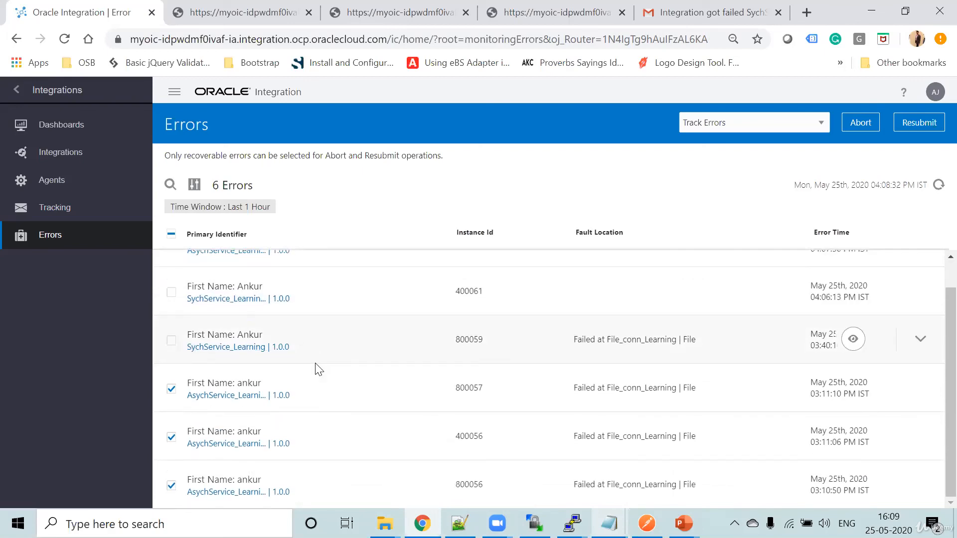
pyautogui.scroll(1, 318, 369)
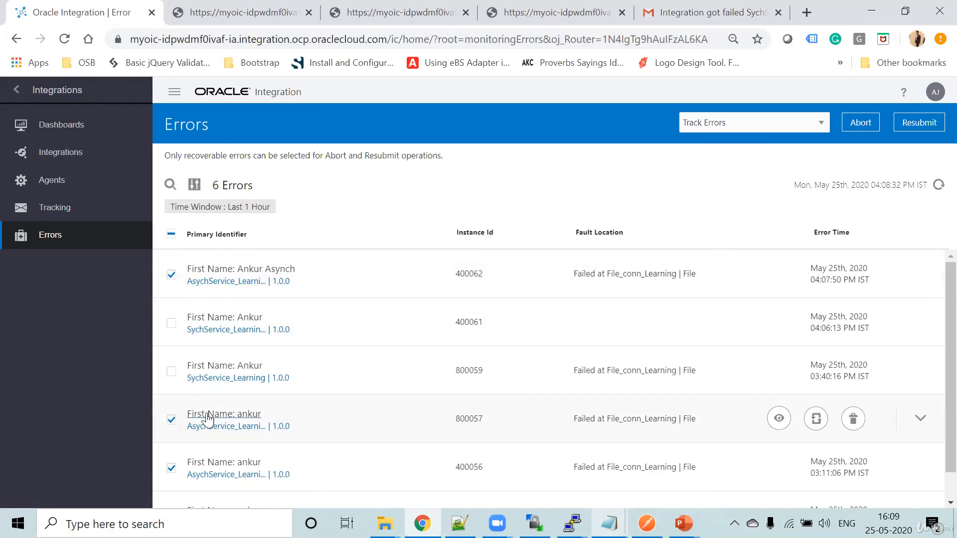
pyautogui.scroll(-1, 281, 405)
pyautogui.scroll(-3, 281, 405)
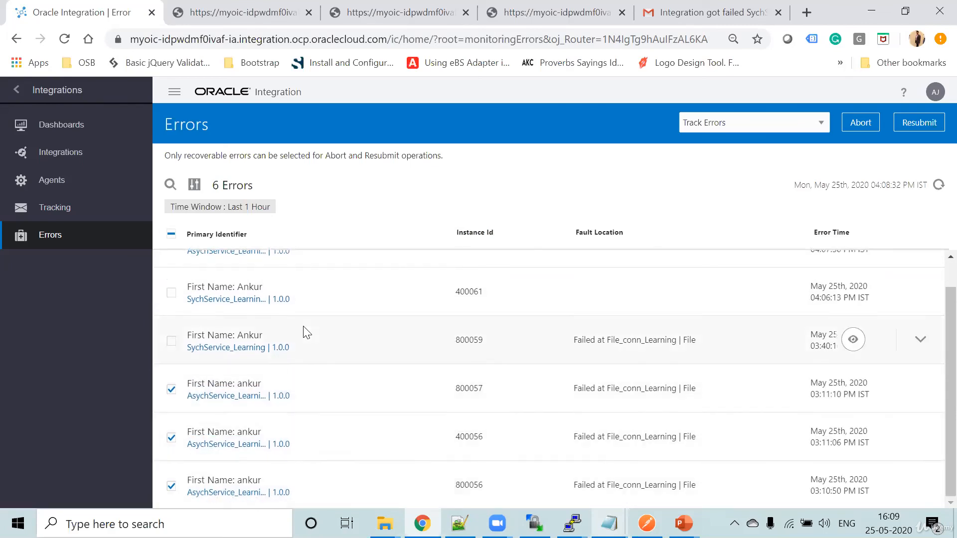
pyautogui.scroll(3, 306, 331)
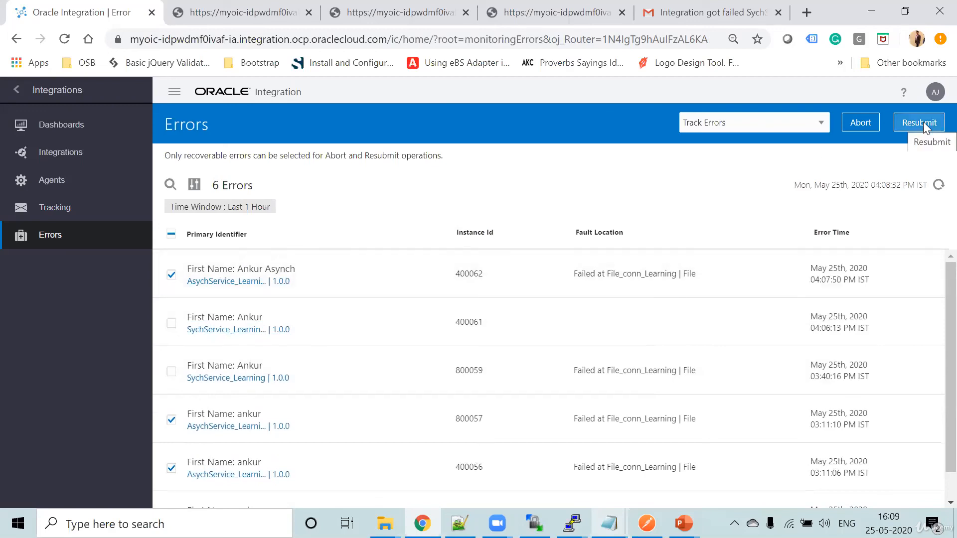
# - Switch to the opc@learningftp terminal and restart the connectivity agent in the background with "nohup java -jar connectivityagent.jar &"
pyautogui.click(572, 523)
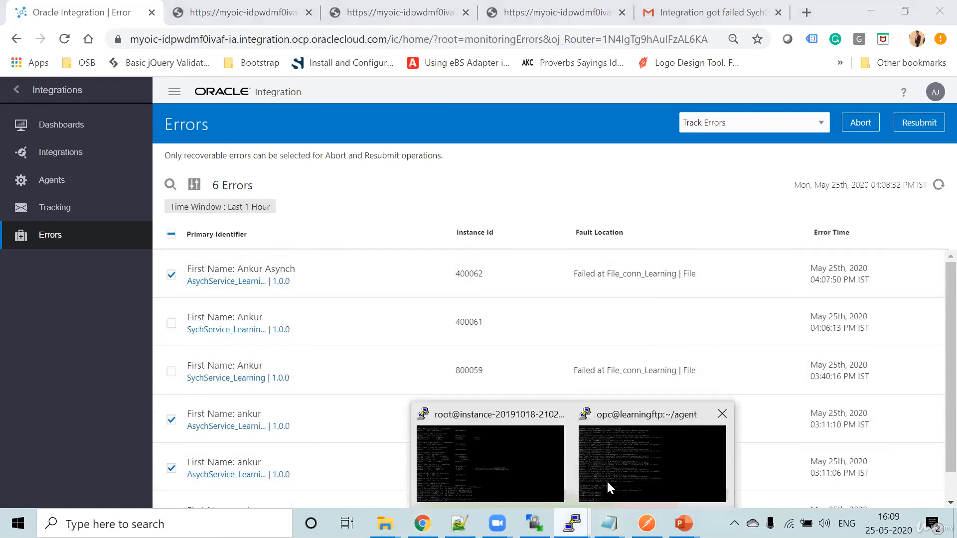
pyautogui.click(658, 454)
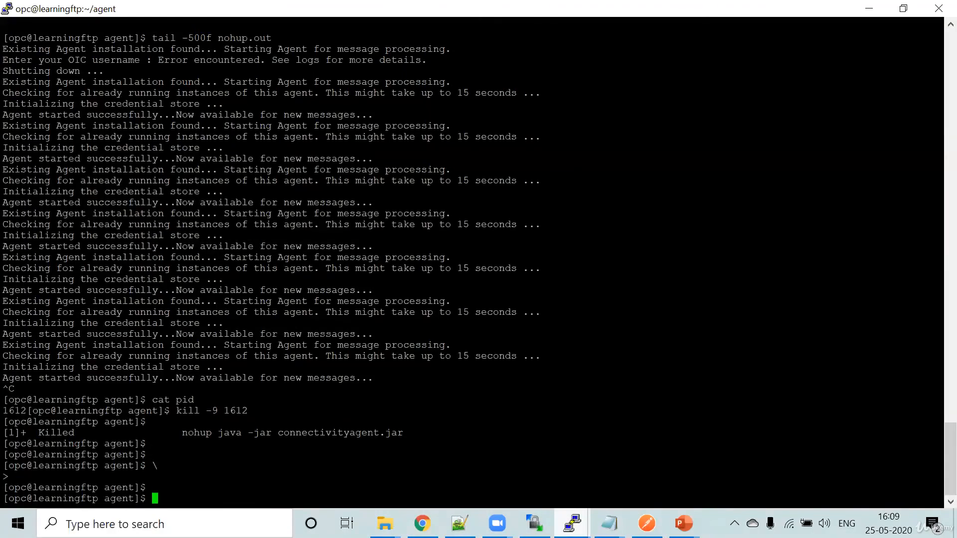
pyautogui.press('Up')
pyautogui.press('Up')
pyautogui.press('Up')
pyautogui.press('Up')
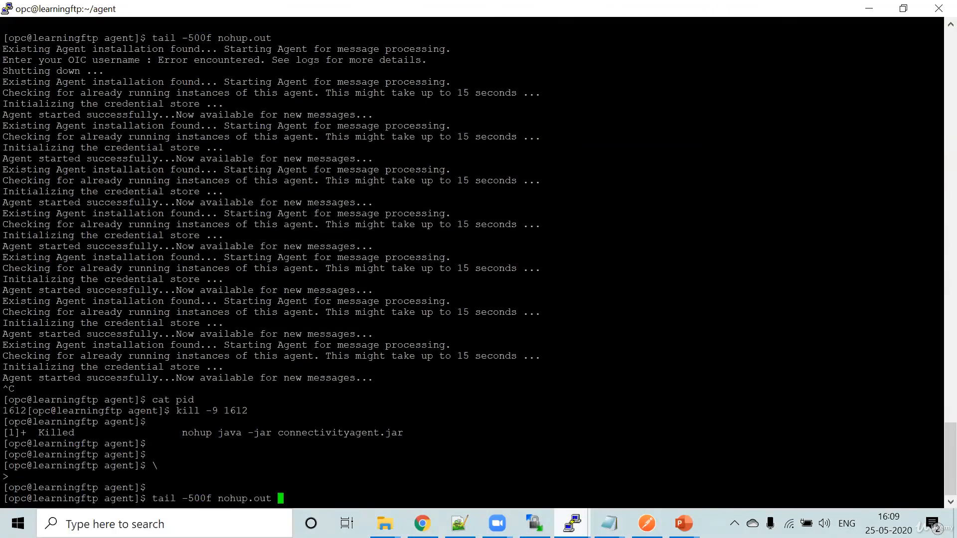
pyautogui.press('Return')
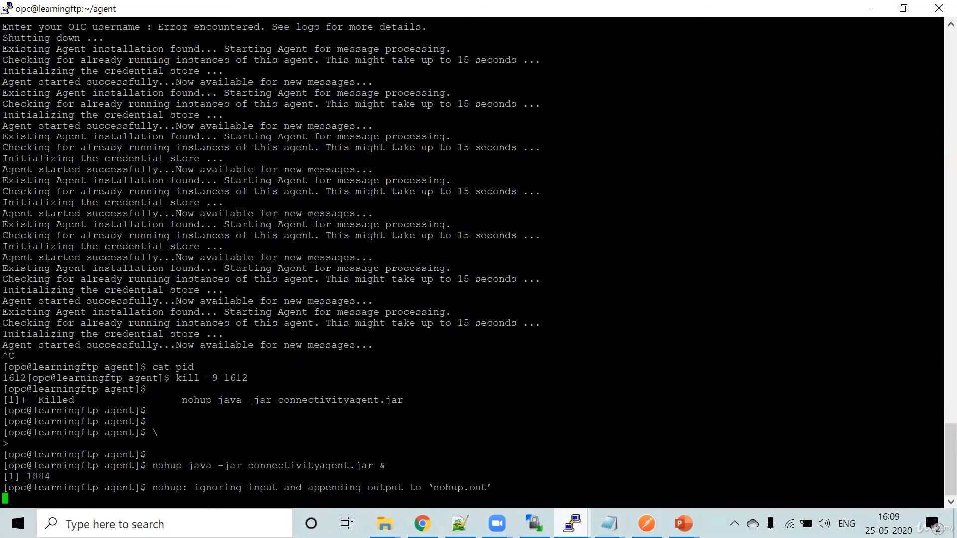
pyautogui.press('Return')
# - Follow the agent's startup log with "tail -500f nohup.out"
pyautogui.write('t')
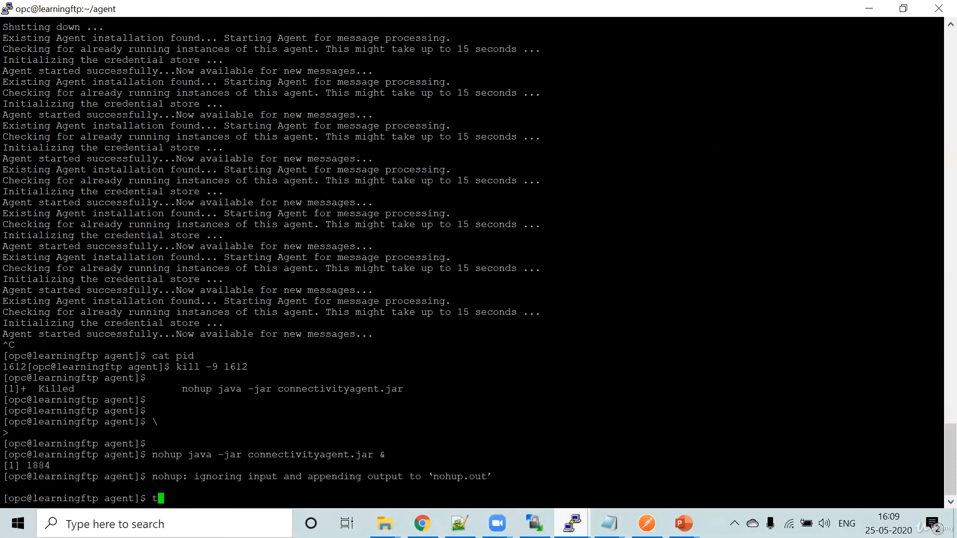
pyautogui.write('ail -500f nohup.out')
pyautogui.press('Return')
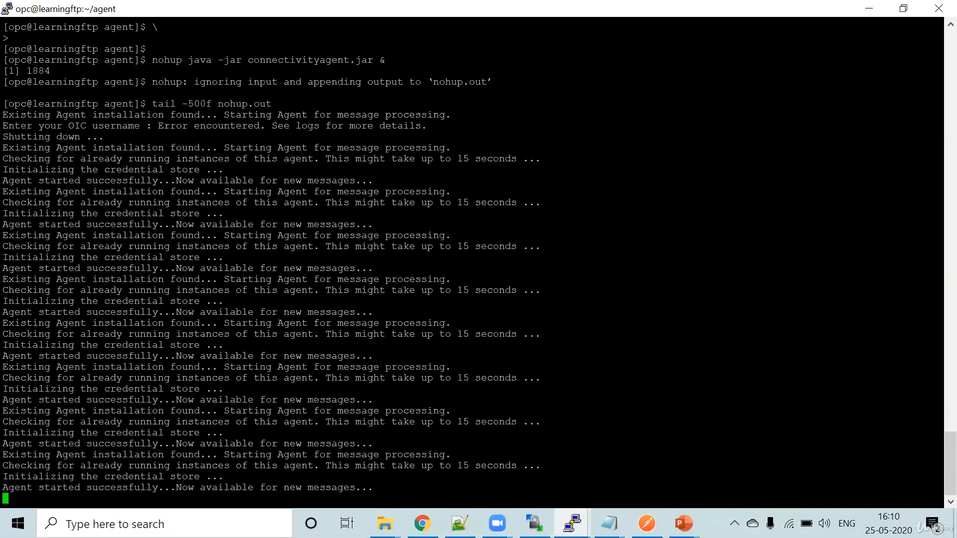
# - Return to the Oracle Integration errors list, clear the current selection and resubmit only the failed AsychService_Learning instance 400062
pyautogui.hotkey('alt', 'Tab')
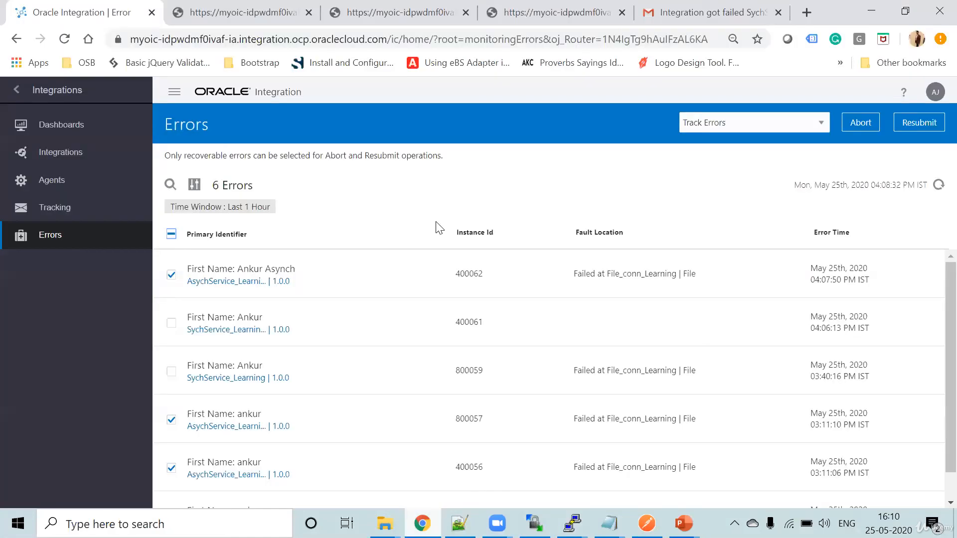
pyautogui.click(172, 419)
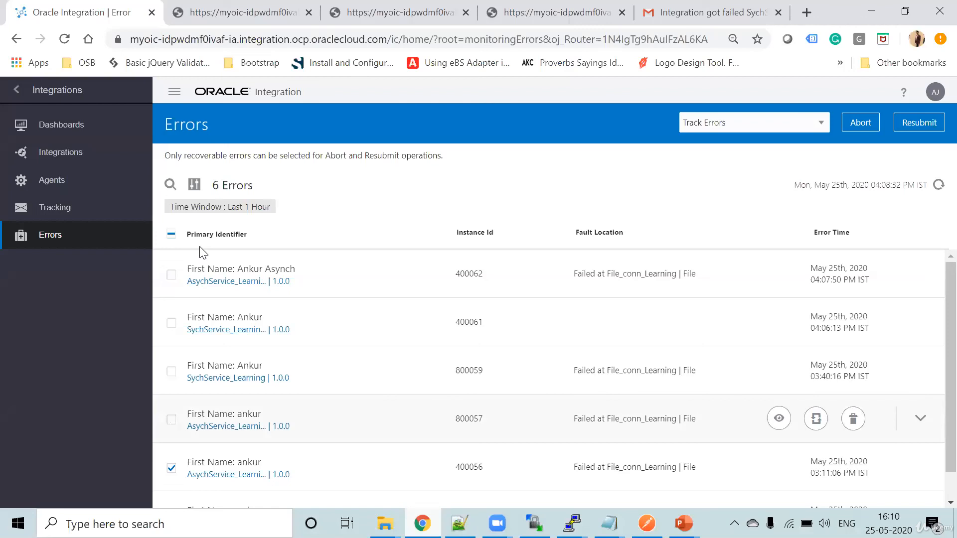
pyautogui.click(172, 234)
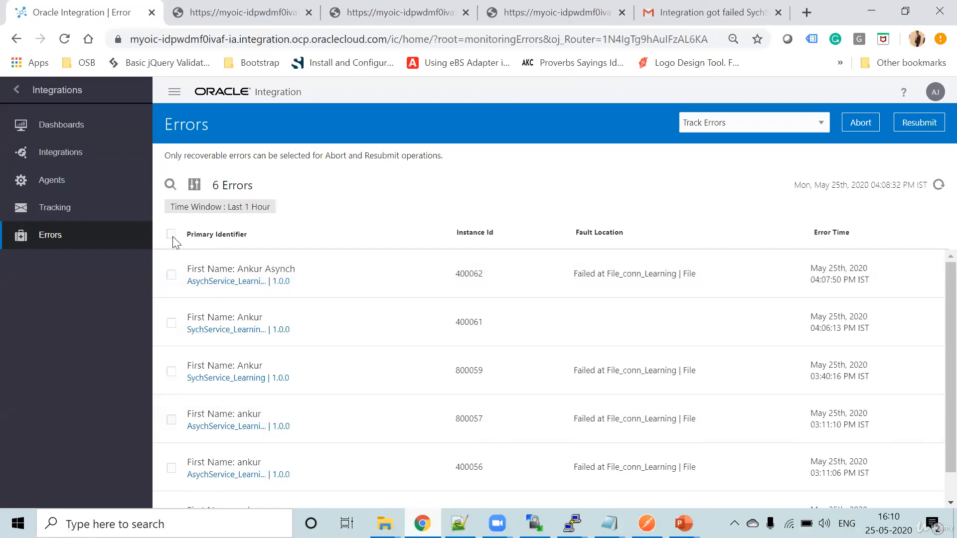
pyautogui.click(171, 276)
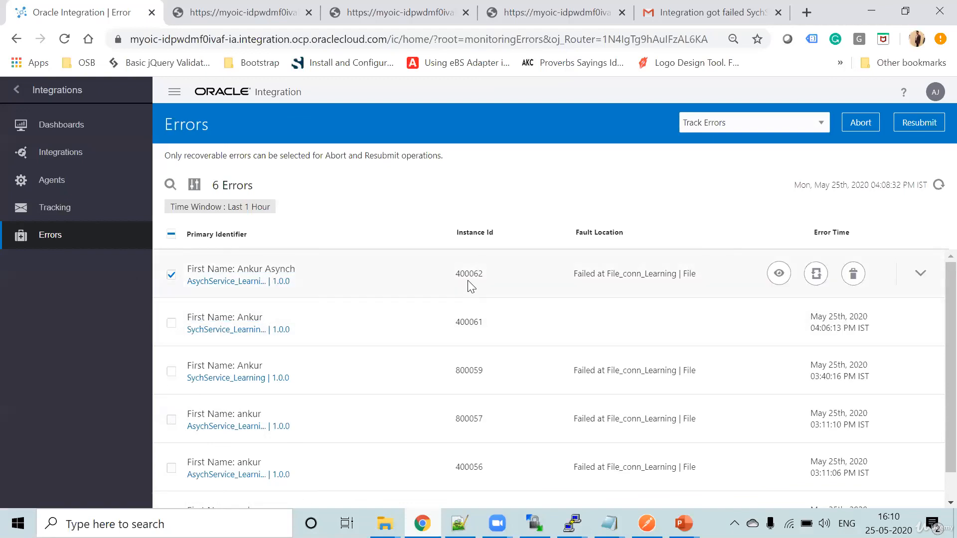
pyautogui.click(824, 288)
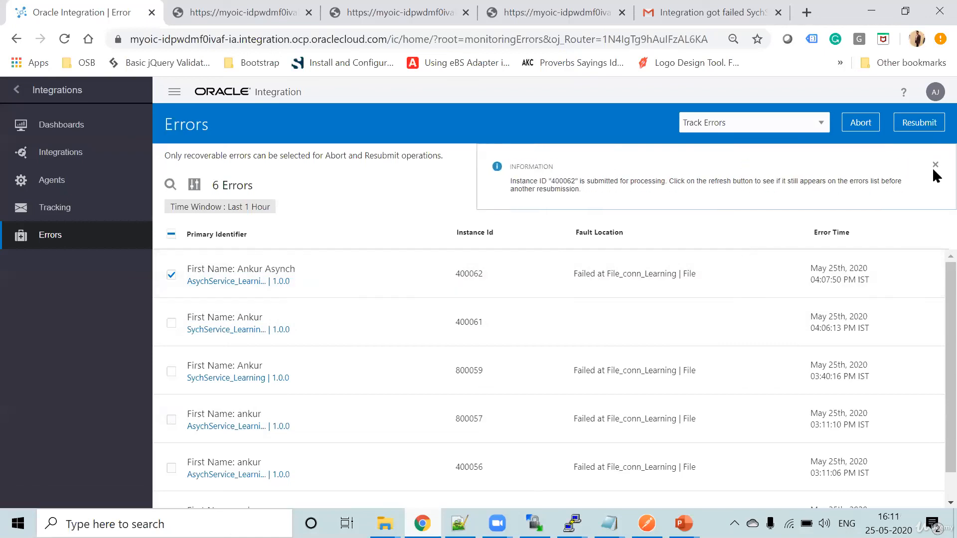
pyautogui.click(934, 165)
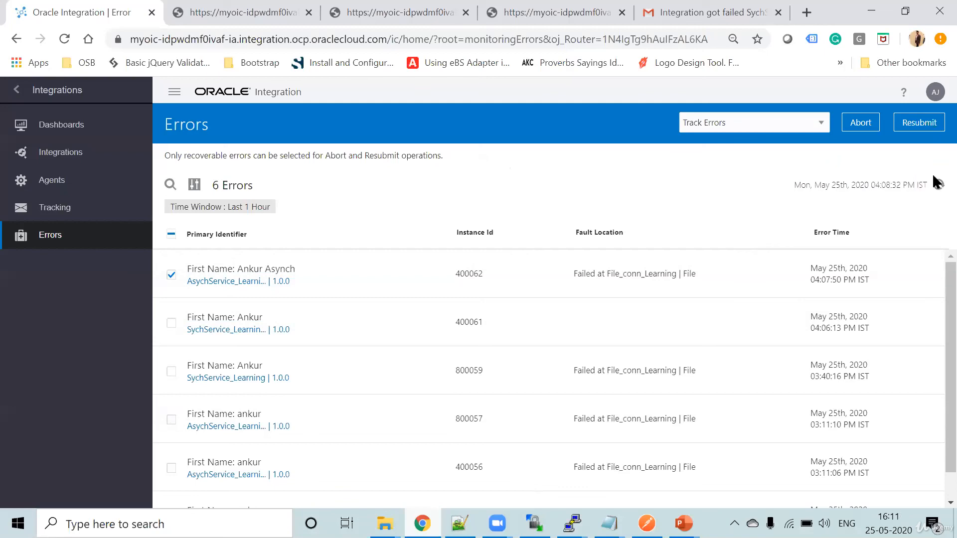
# - Refresh the monitored errors list and check the status of the resubmitted instance among the tracked AsychService_Learning instances
pyautogui.click(937, 184)
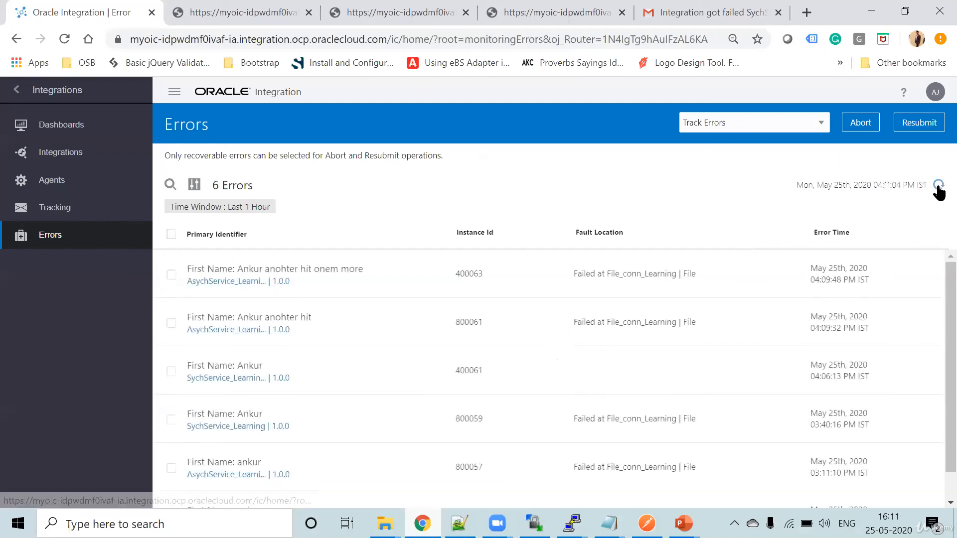
pyautogui.click(937, 186)
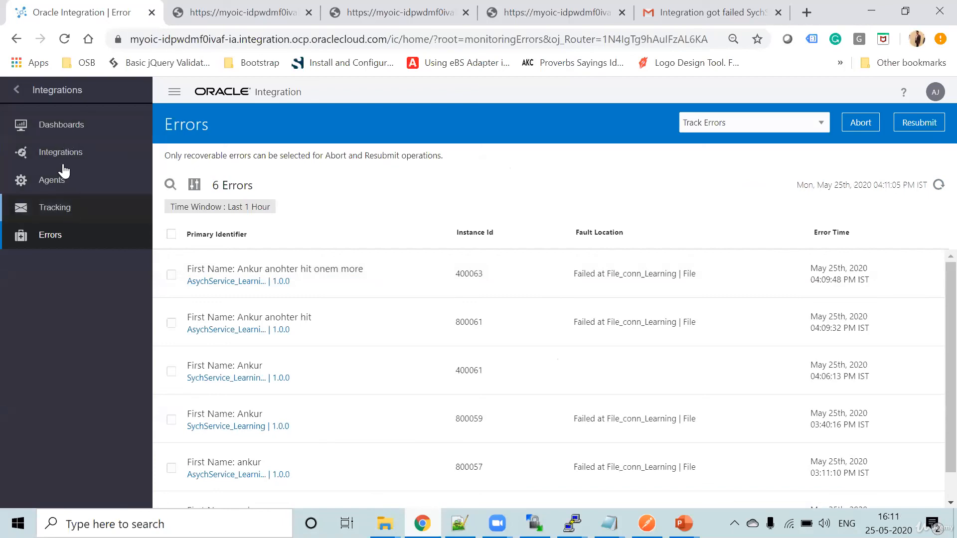
pyautogui.click(59, 212)
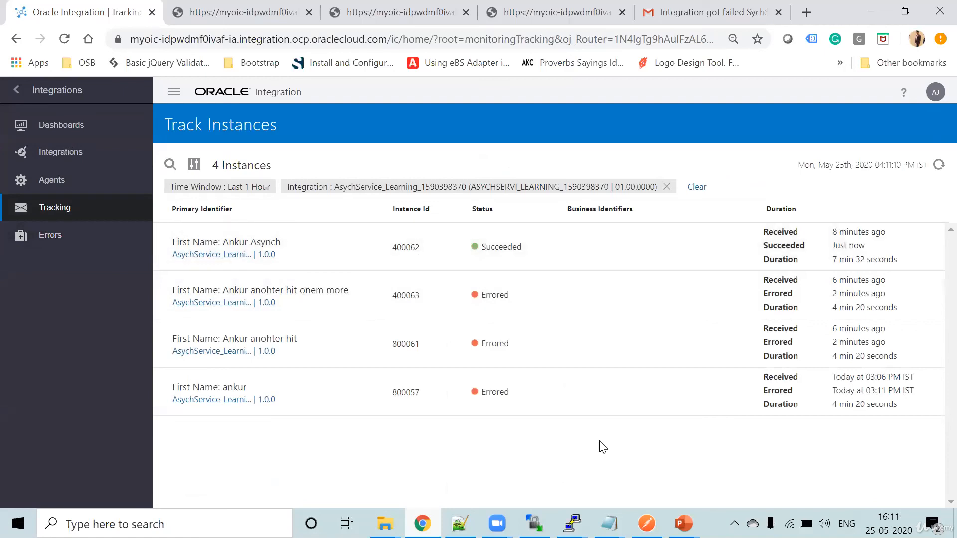
# - Switch to WinSCP, read the contents of asynchfile_3.csv in /home/opc/In and close the file
pyautogui.click(535, 523)
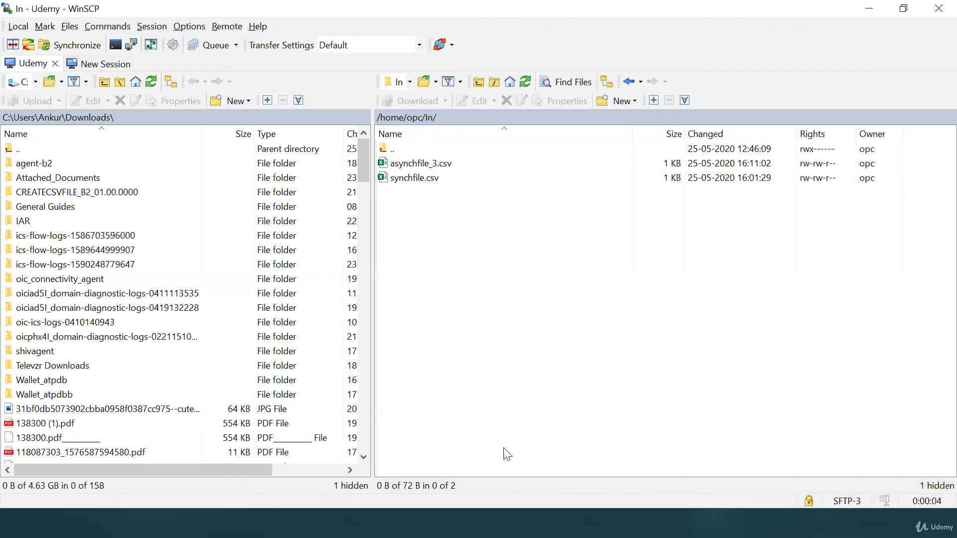
pyautogui.click(410, 164)
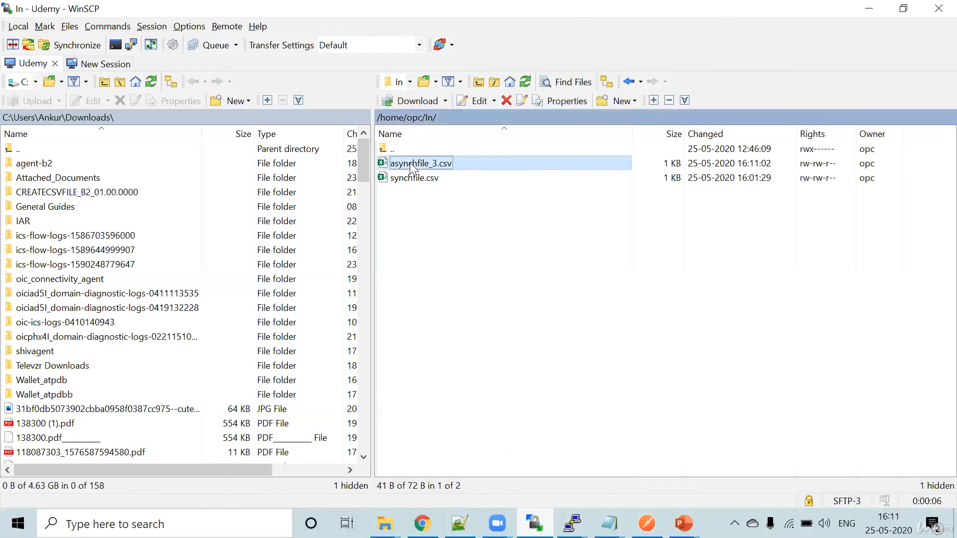
pyautogui.doubleClick(410, 163)
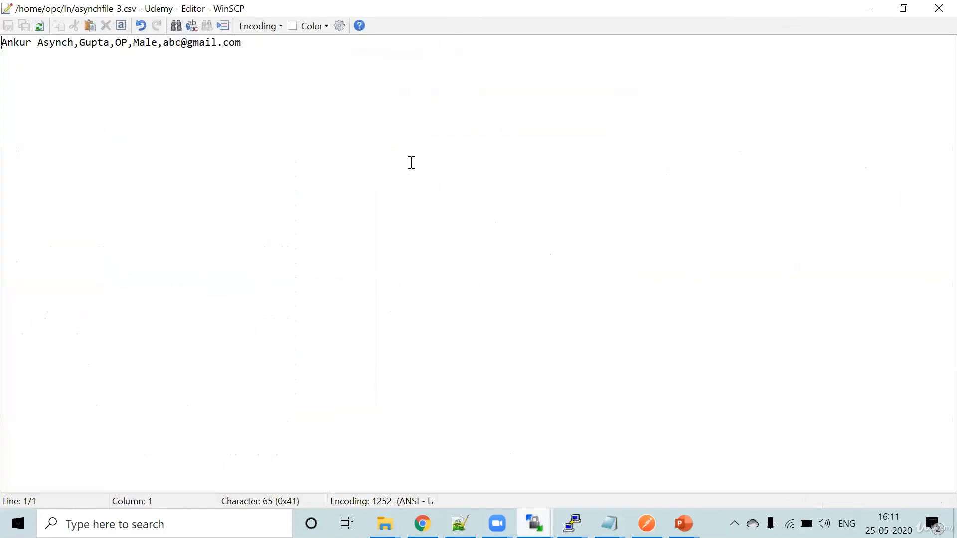
pyautogui.moveTo(14, 42); pyautogui.dragTo(224, 59)
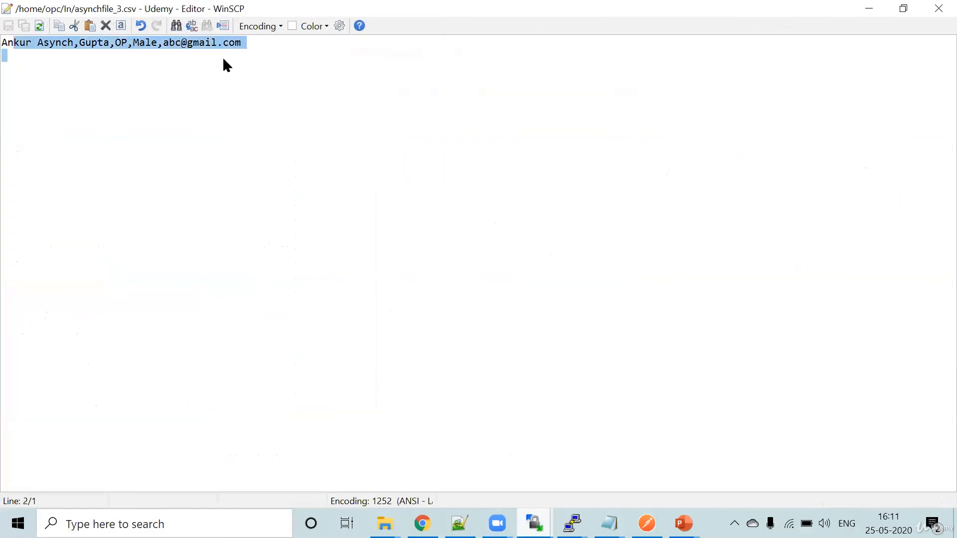
pyautogui.click(224, 59)
pyautogui.click(937, 7)
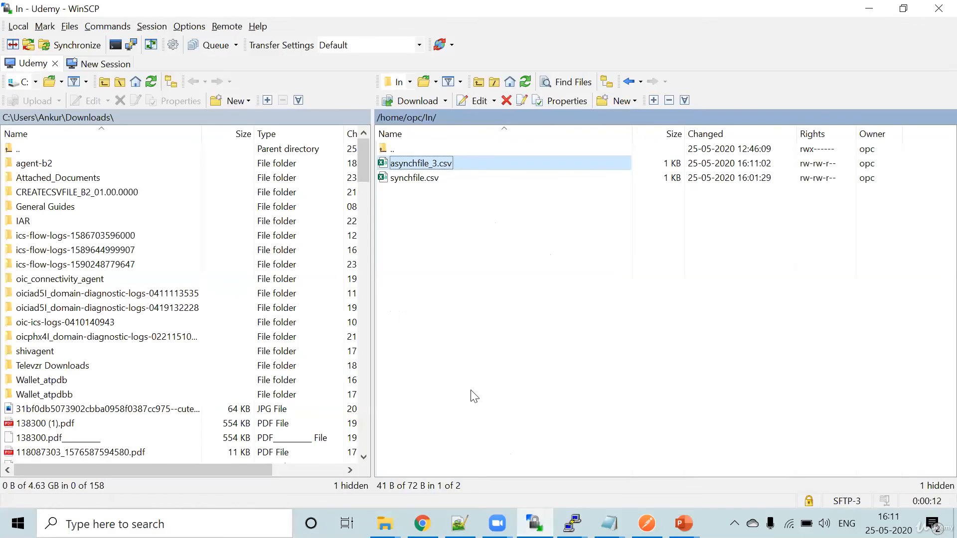
# - Return to the Oracle Integration errors list, refresh it and bulk-resubmit the recoverable AsychService_Learning instances 400063 and 800061
pyautogui.click(423, 524)
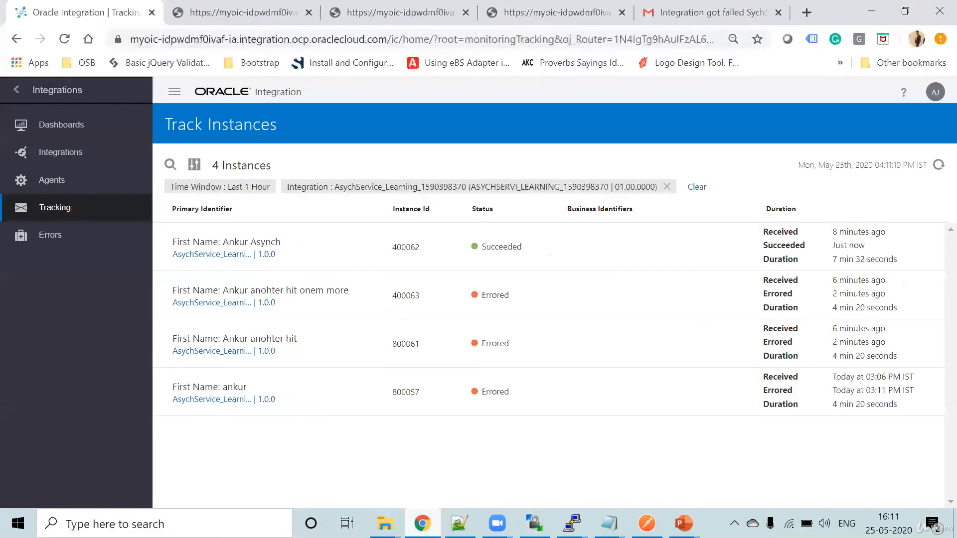
pyautogui.click(43, 235)
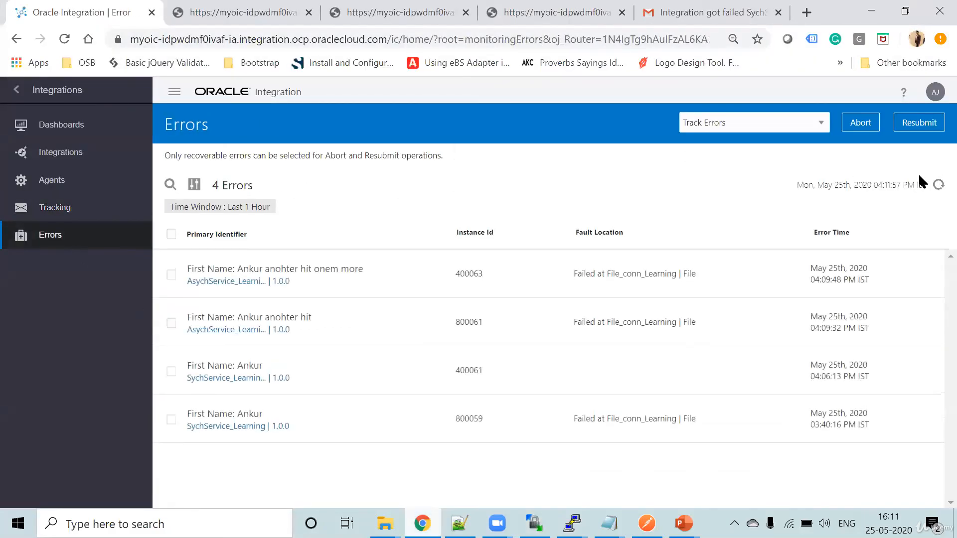
pyautogui.click(938, 186)
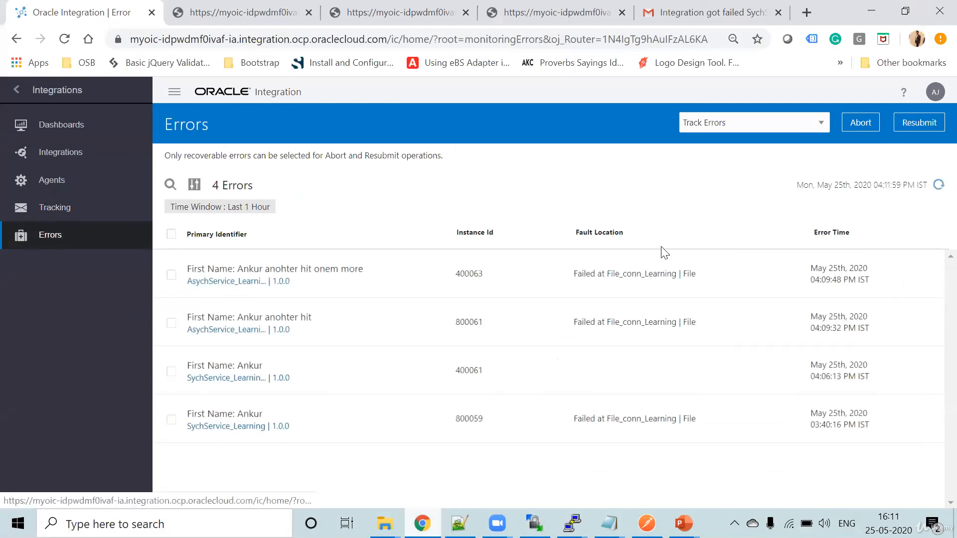
pyautogui.click(171, 234)
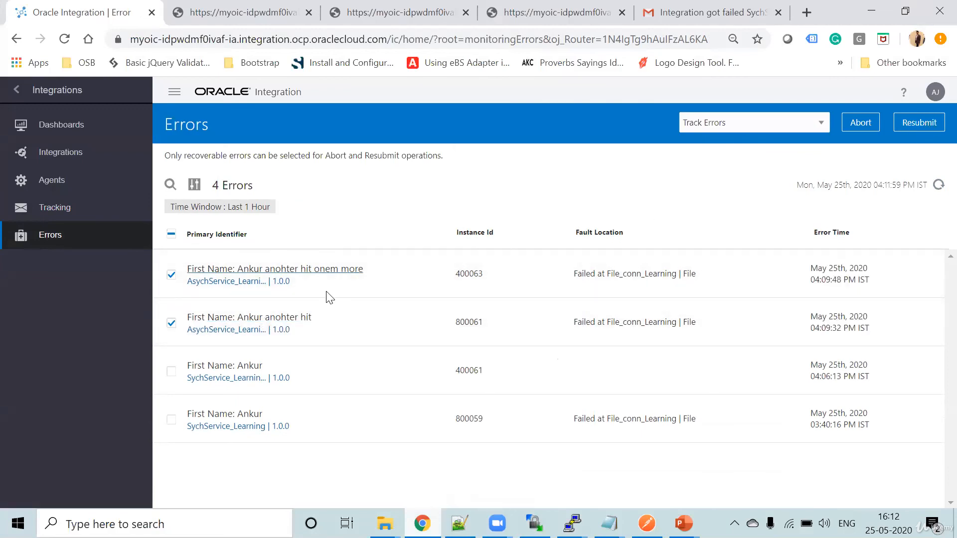
pyautogui.click(933, 120)
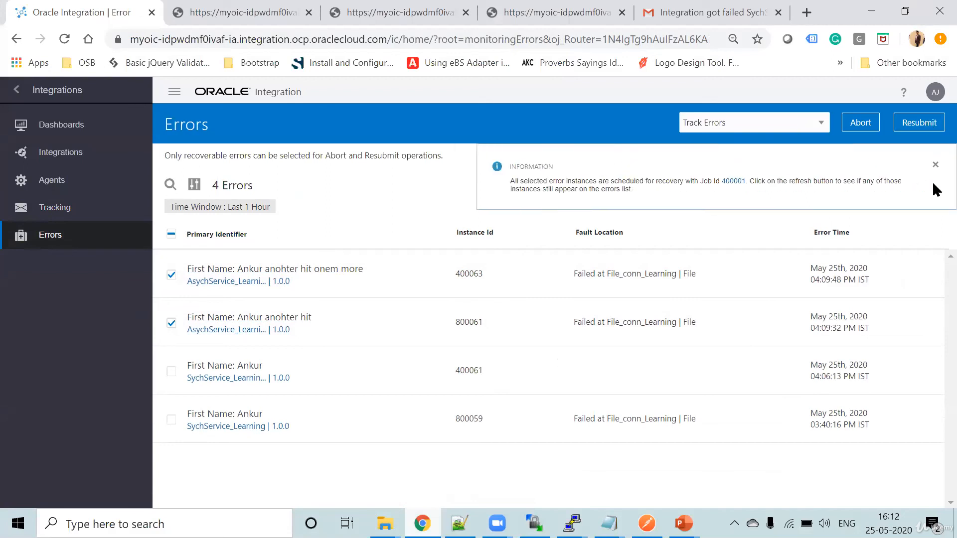
pyautogui.click(935, 165)
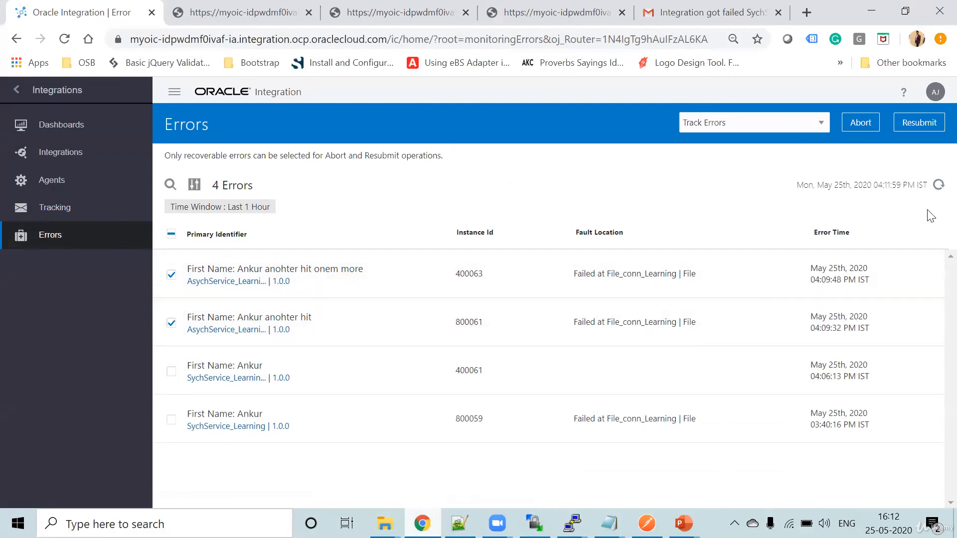
# - Refresh the errors list and check the status of both resubmitted instances among the tracked AsychService_Learning instances
pyautogui.click(938, 185)
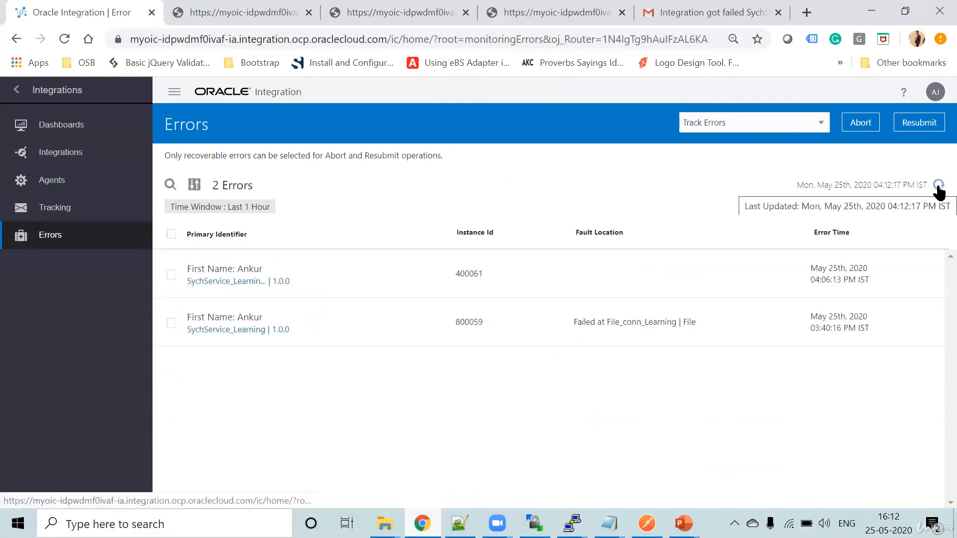
pyautogui.click(57, 204)
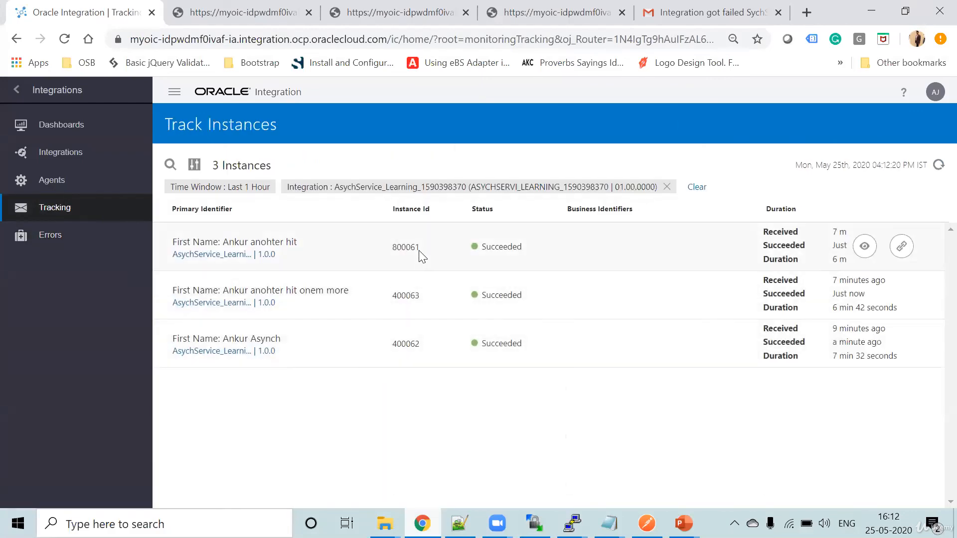
pyautogui.click(936, 167)
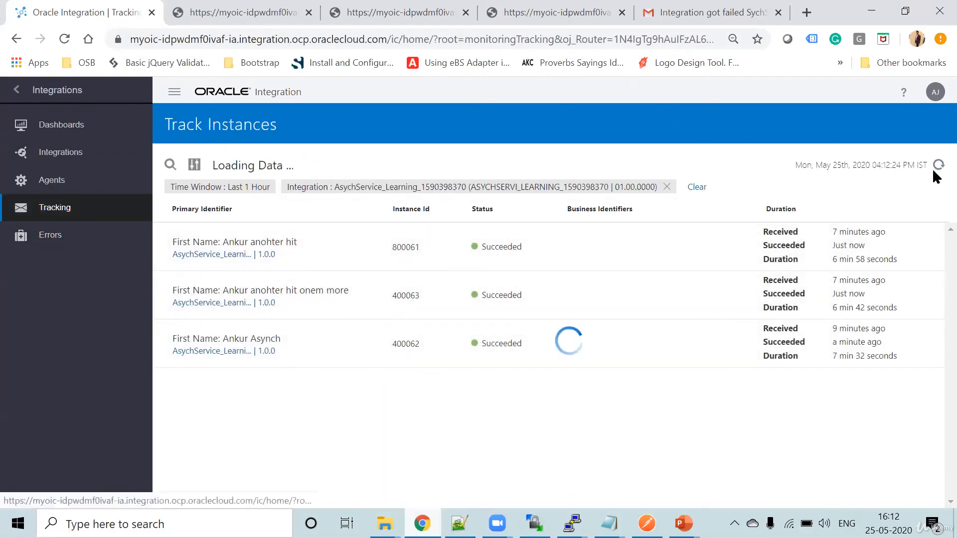
# - Switch to WinSCP, refresh /home/opc/In to check for the resubmitted instances' output files, and return to the Oracle Integration tracking page
pyautogui.click(535, 523)
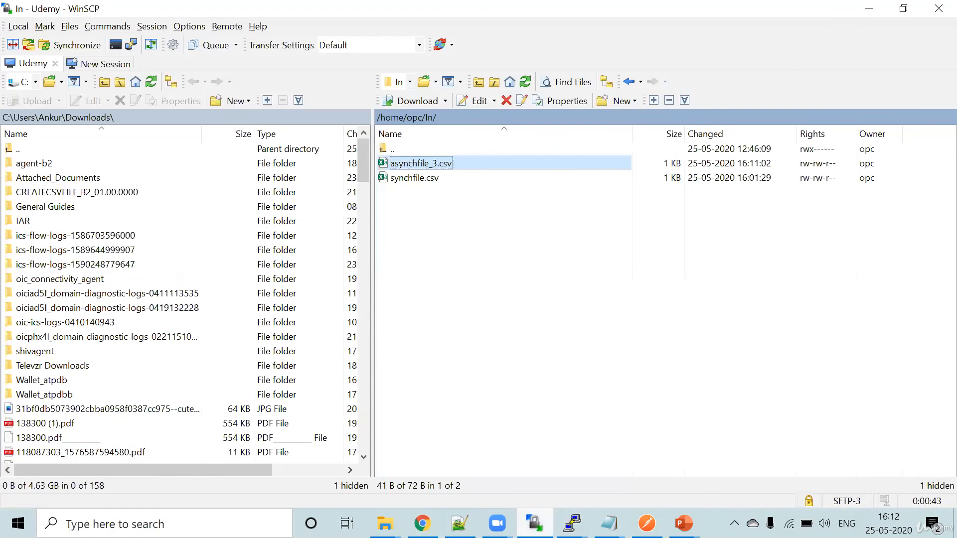
pyautogui.click(527, 81)
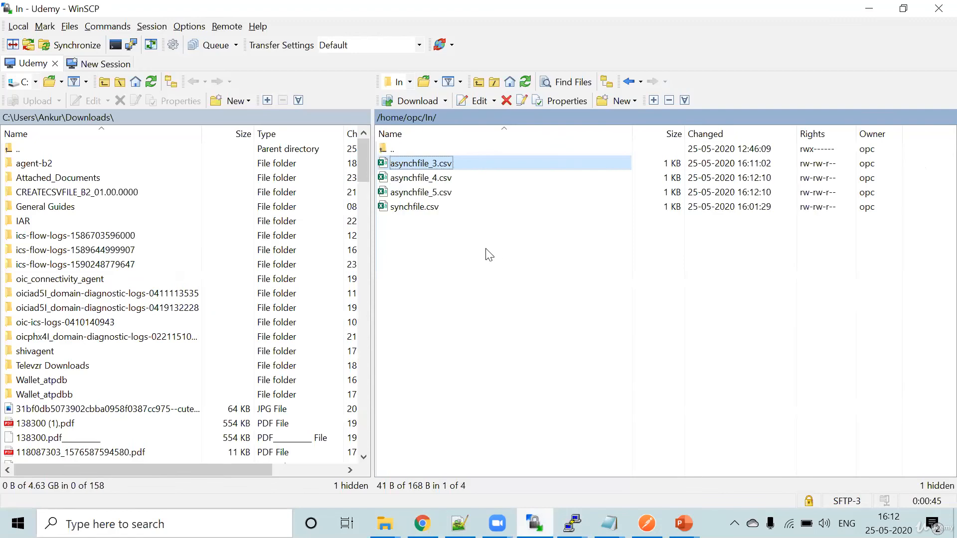
pyautogui.click(451, 192)
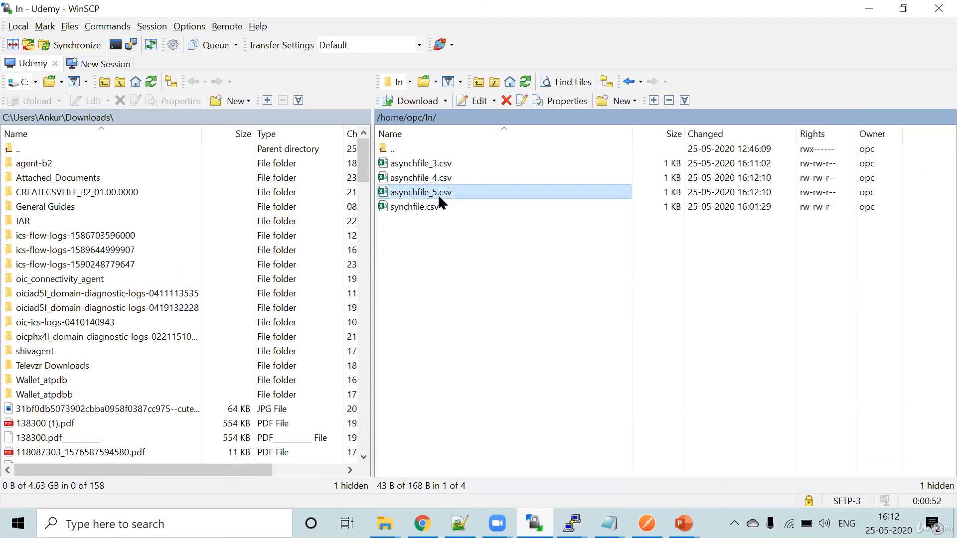
pyautogui.hotkey('alt', 'Tab')
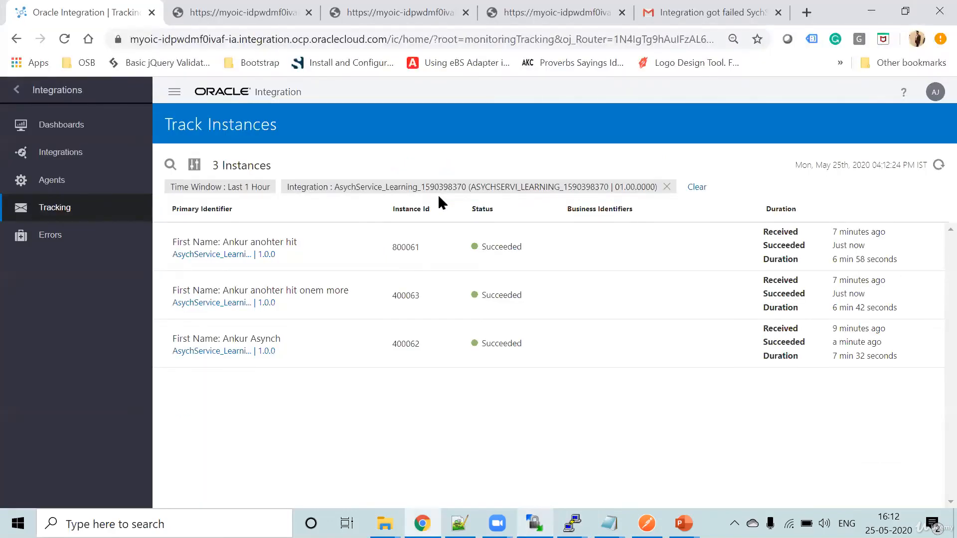